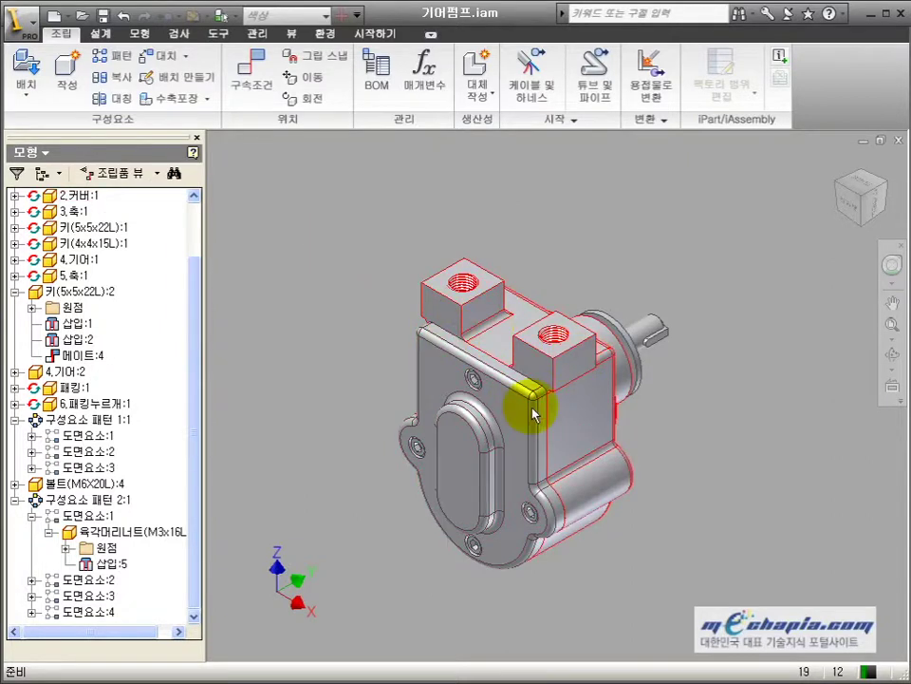
- Create a new presentation file from the default Standard.ipn template
{"action": "left_click", "coordinate": [55, 16]}
{"action": "left_click", "coordinate": [567, 279]}
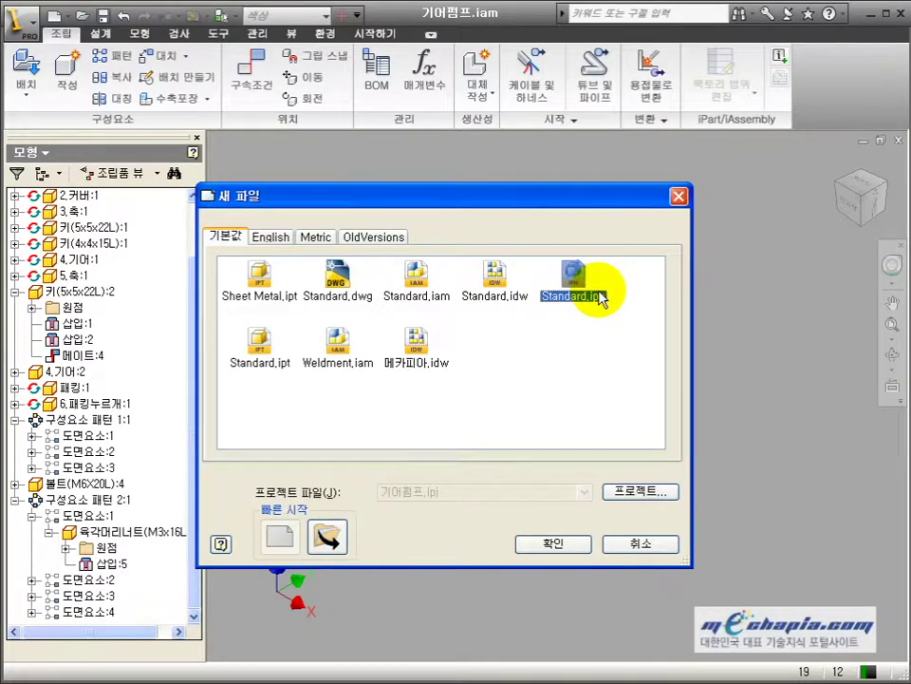
{"action": "left_click", "coordinate": [566, 543]}
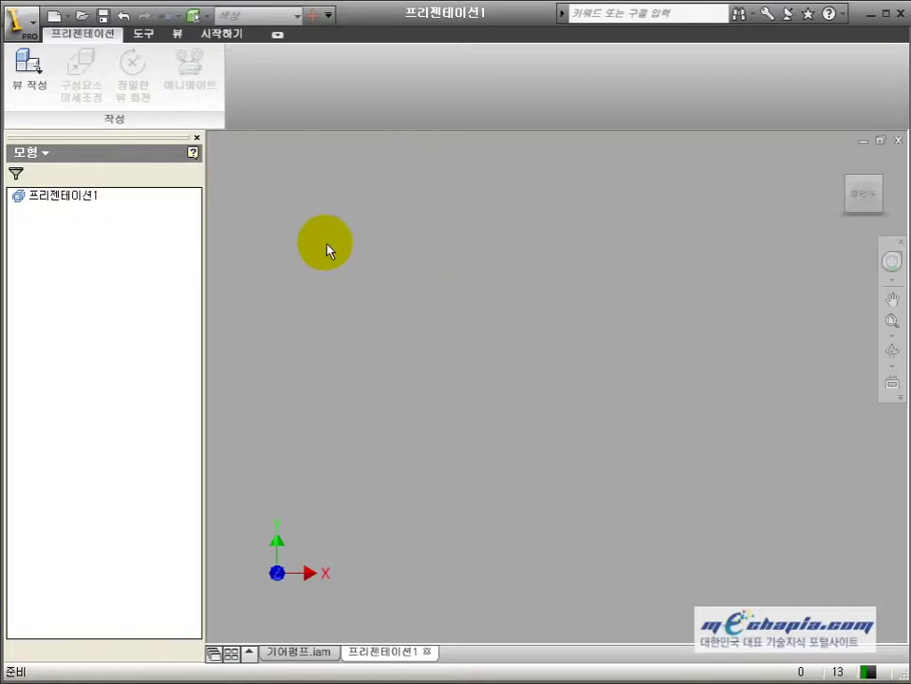
- Create a presentation view of the assembly 기어펌프.iam with the manual explosion method
{"action": "left_click", "coordinate": [38, 74]}
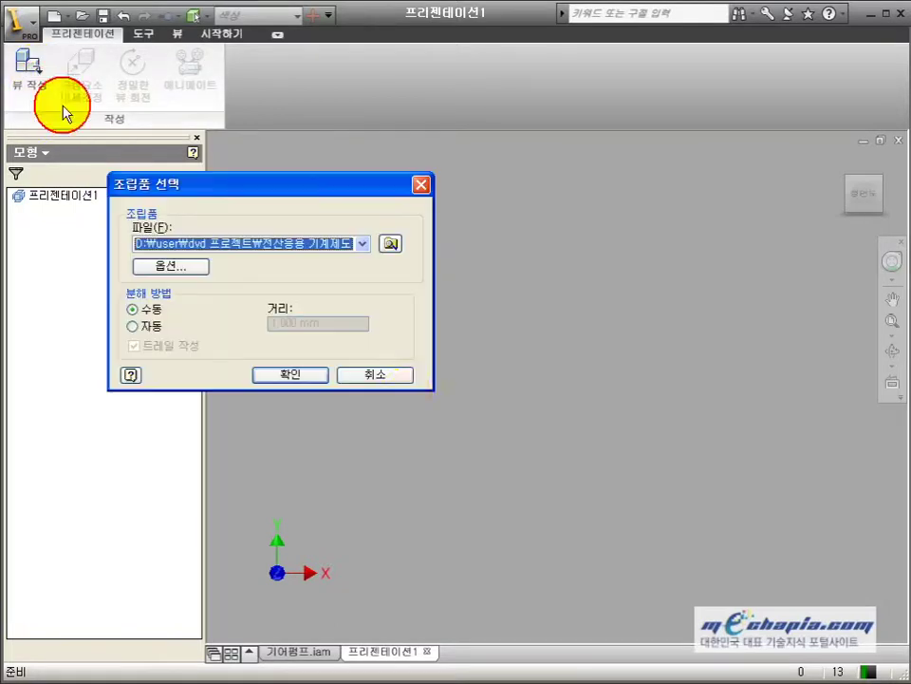
{"action": "left_click", "coordinate": [391, 243]}
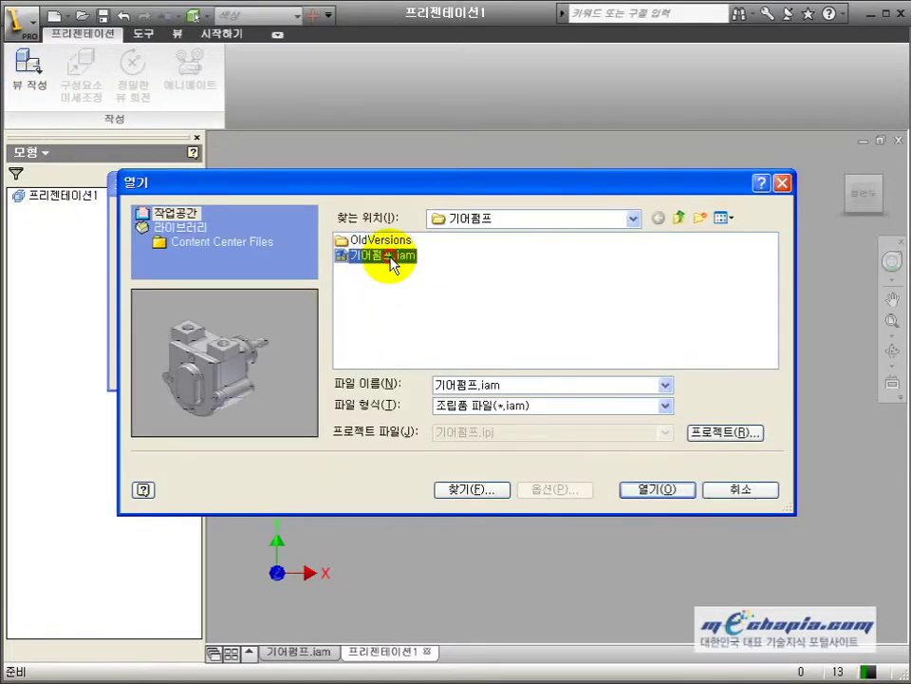
{"action": "left_click", "coordinate": [657, 489]}
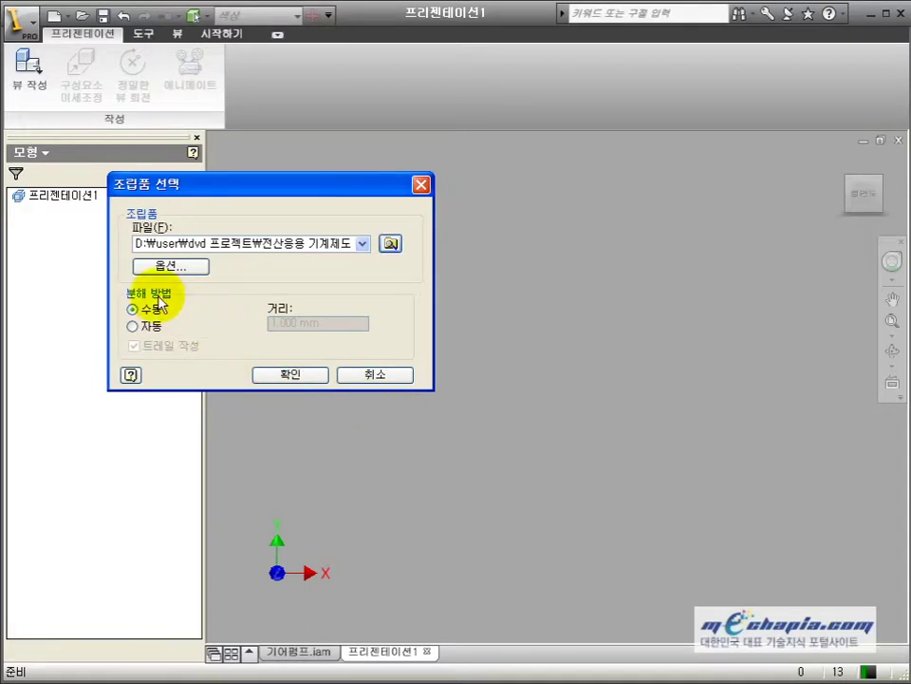
{"action": "left_click", "coordinate": [150, 326]}
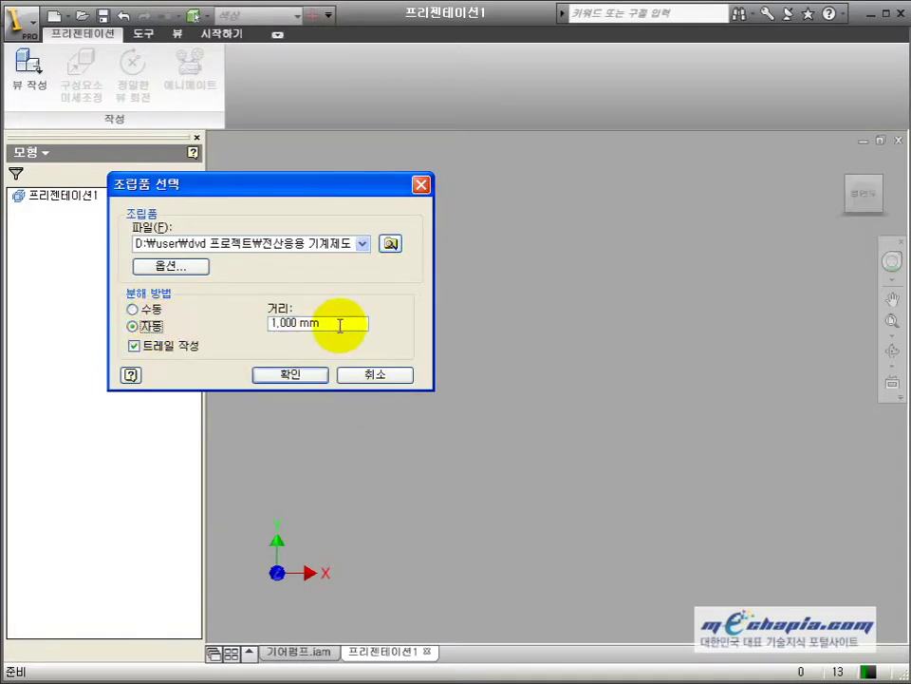
{"action": "type", "text": "10"}
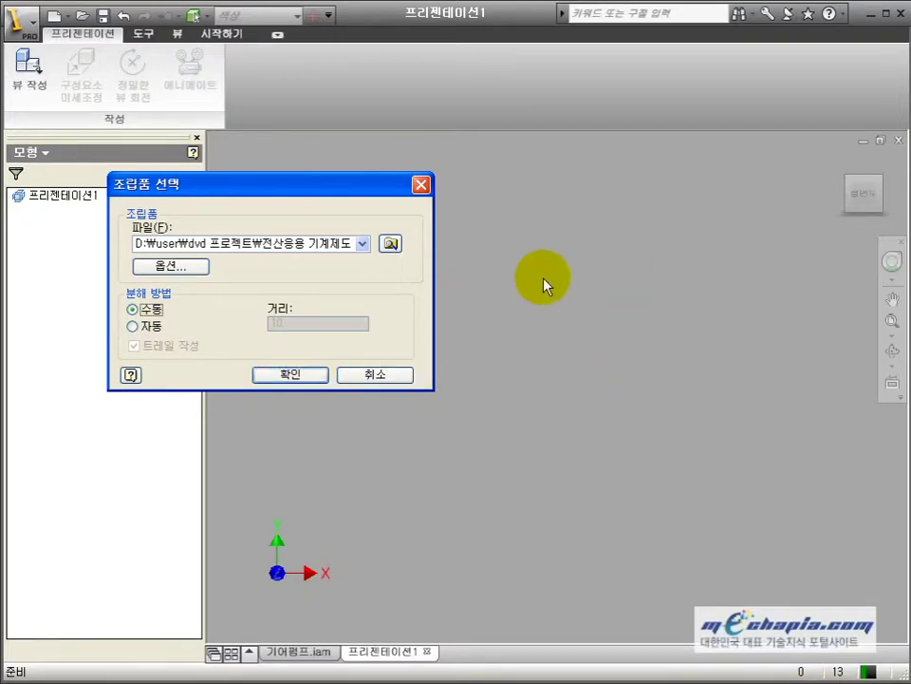
{"action": "left_click", "coordinate": [321, 378]}
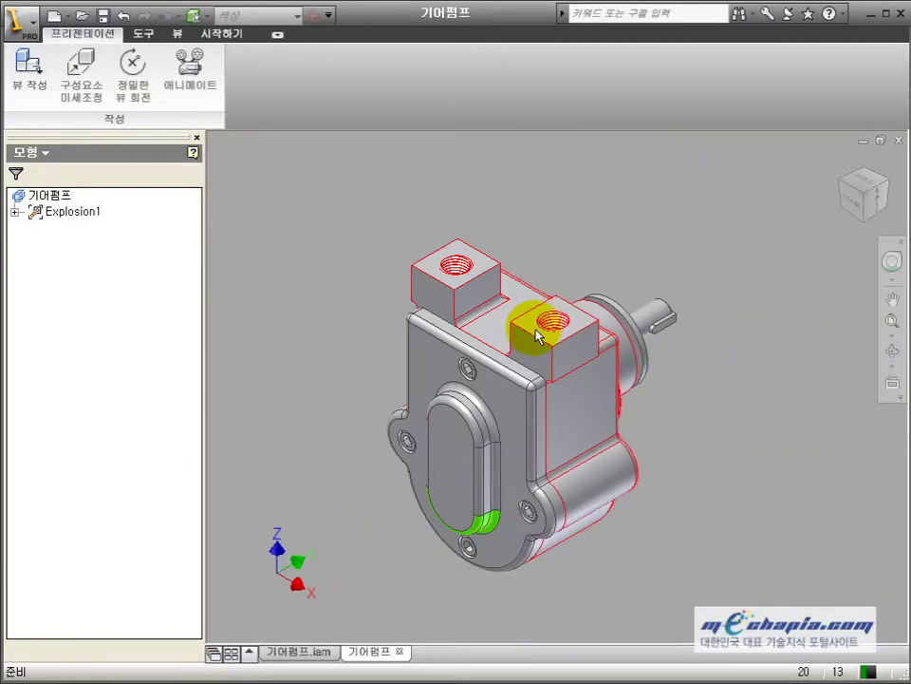
- Tweak the front cover about 134 mm straight out from the pump body along the cover face's normal, with trails displayed
{"action": "left_click_drag", "start_coordinate": [439, 349], "coordinate": [505, 304]}
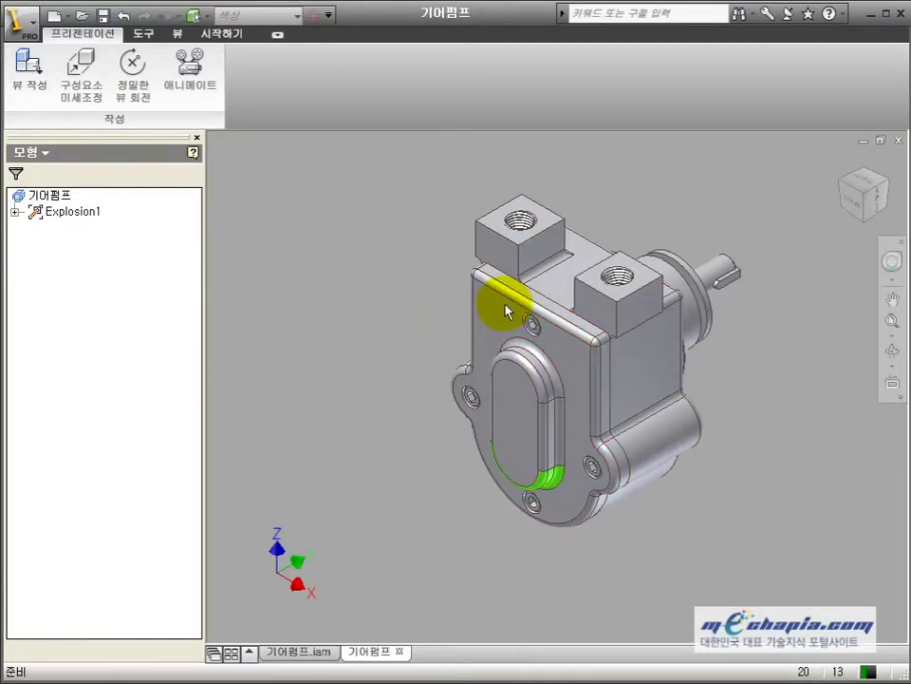
{"action": "key", "text": "F2"}
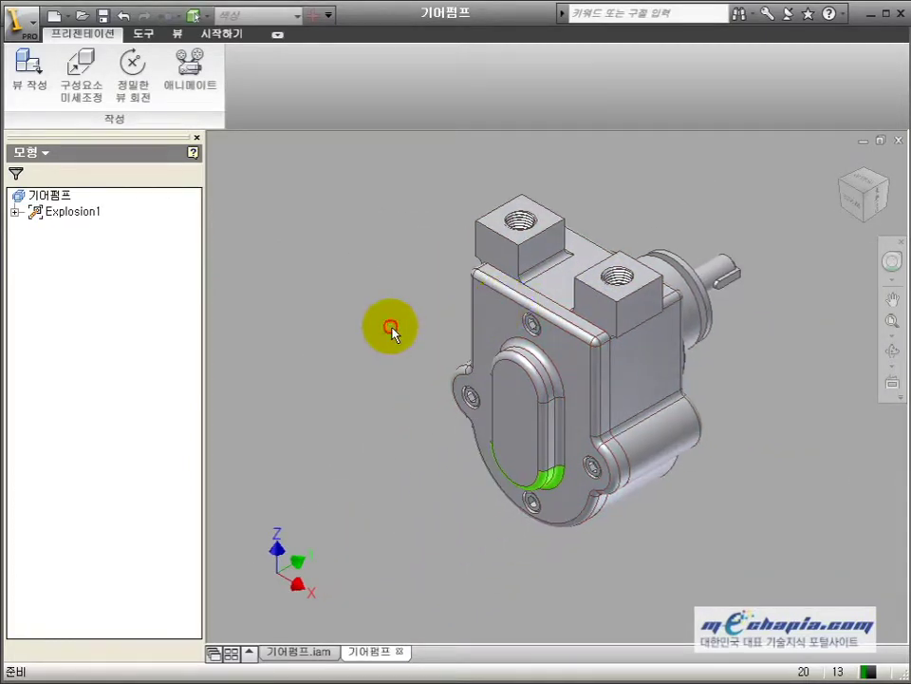
{"action": "left_click_drag", "start_coordinate": [403, 336], "coordinate": [385, 322]}
{"action": "scroll", "coordinate": [390, 323], "scroll_direction": "down", "scroll_amount": 3}
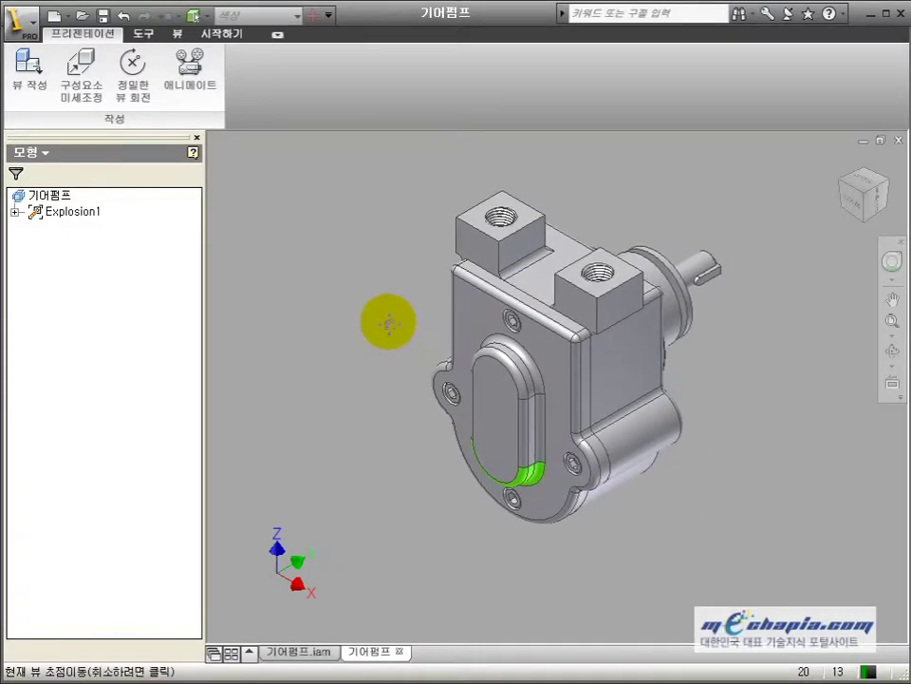
{"action": "scroll", "coordinate": [385, 332], "scroll_direction": "up", "scroll_amount": 1}
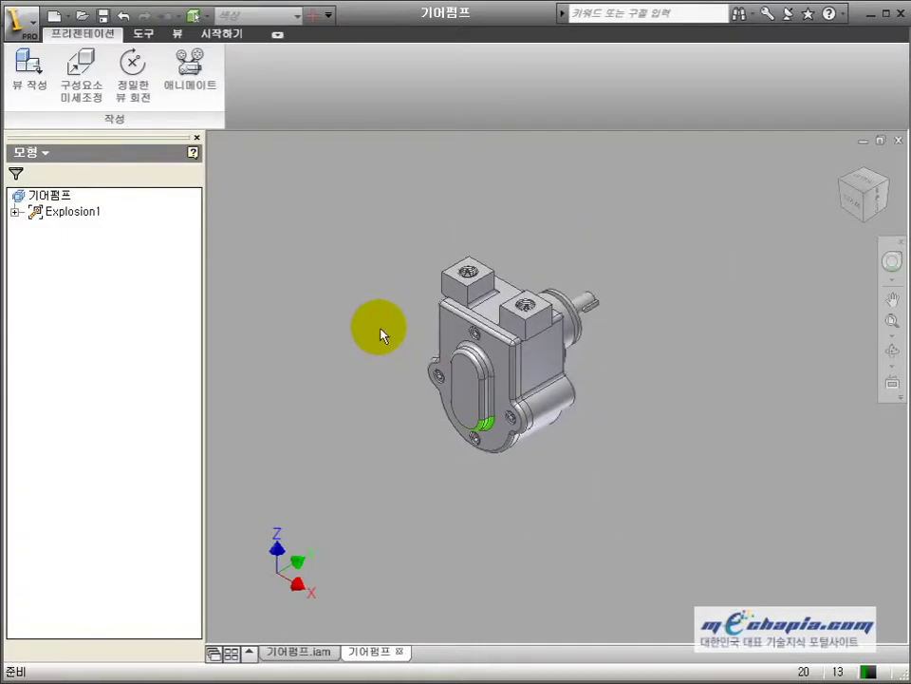
{"action": "left_click", "coordinate": [82, 76]}
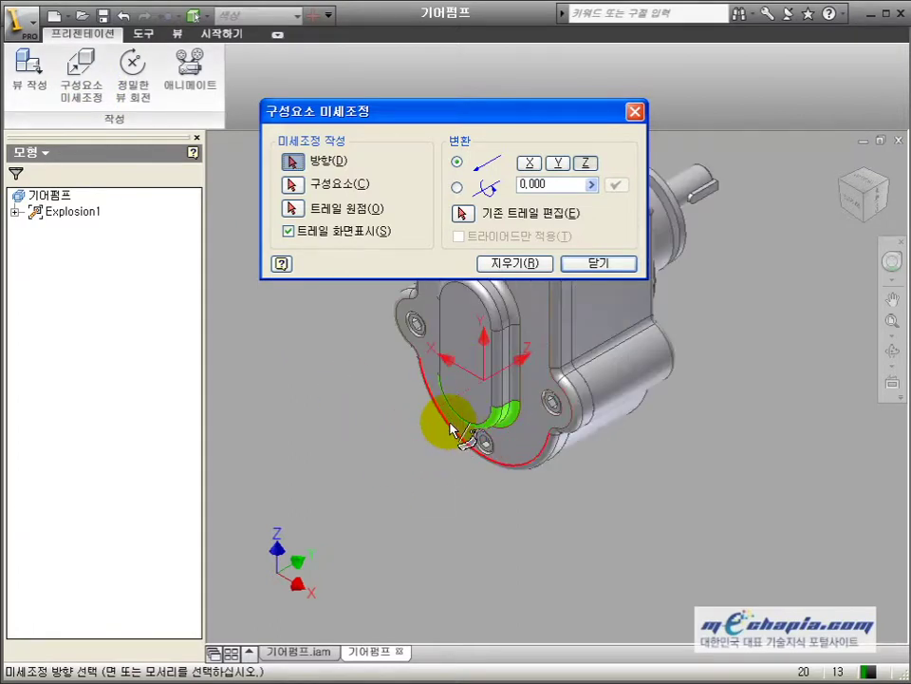
{"action": "left_click", "coordinate": [467, 380]}
{"action": "middle_click_drag", "start_coordinate": [420, 440], "coordinate": [462, 453]}
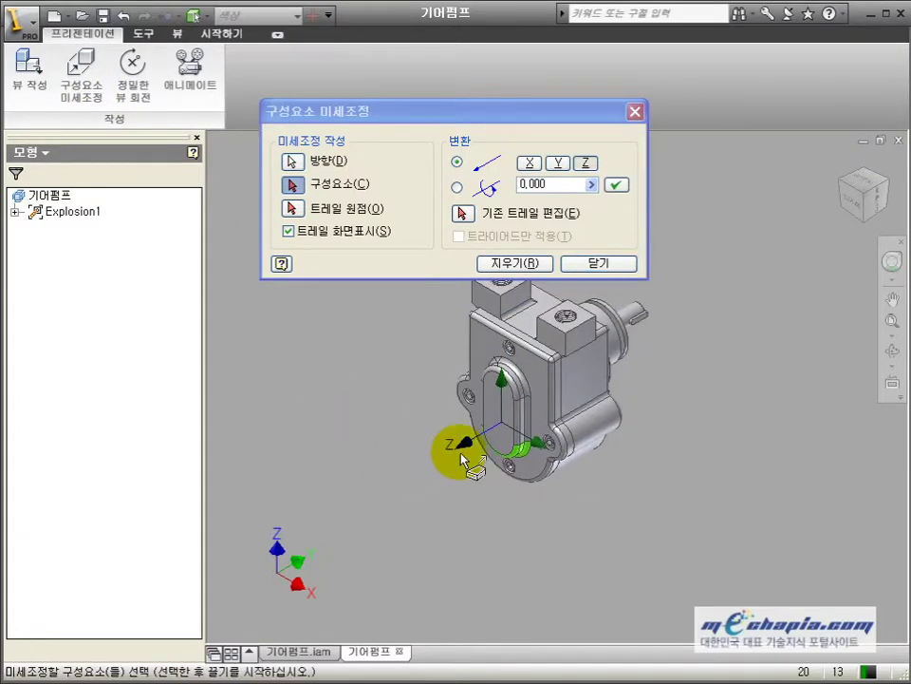
{"action": "left_click_drag", "start_coordinate": [531, 398], "coordinate": [409, 488]}
{"action": "middle_click_drag", "start_coordinate": [409, 488], "coordinate": [465, 389]}
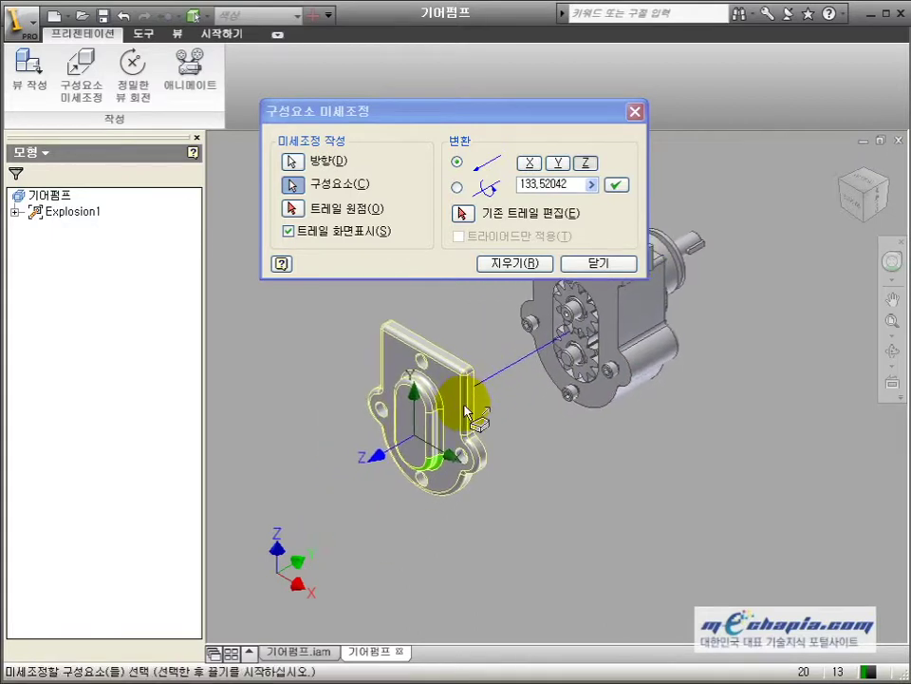
{"action": "left_click", "coordinate": [519, 267]}
- Tweak the four M6X20L bolts out along the body face's normal until they sit in front of the detached cover
{"action": "middle_click_drag", "start_coordinate": [537, 370], "coordinate": [503, 486]}
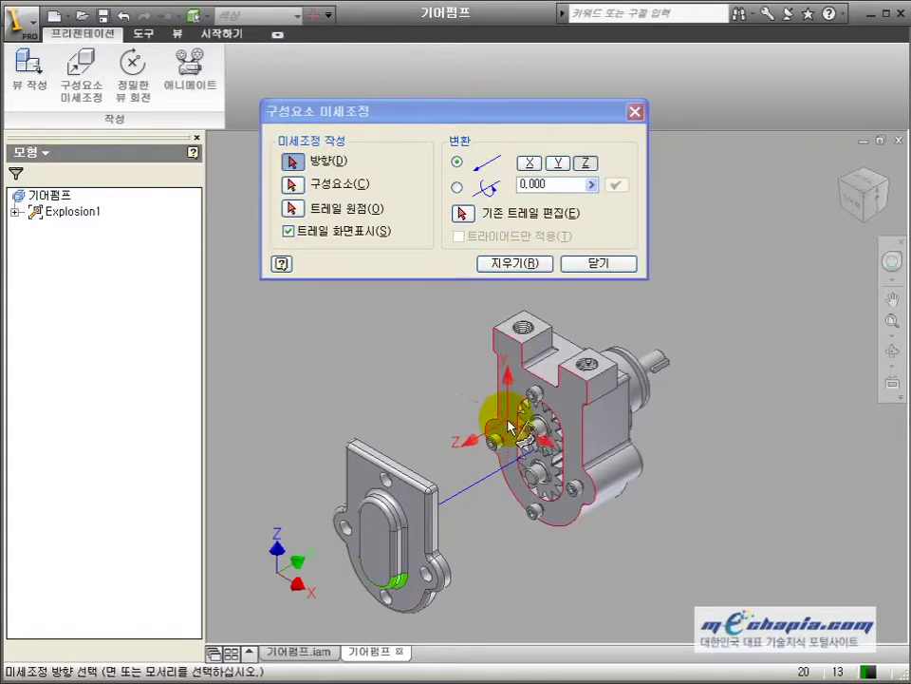
{"action": "left_click", "coordinate": [513, 416]}
{"action": "left_click", "coordinate": [536, 395]}
{"action": "left_click", "coordinate": [495, 442]}
{"action": "left_click", "coordinate": [534, 514]}
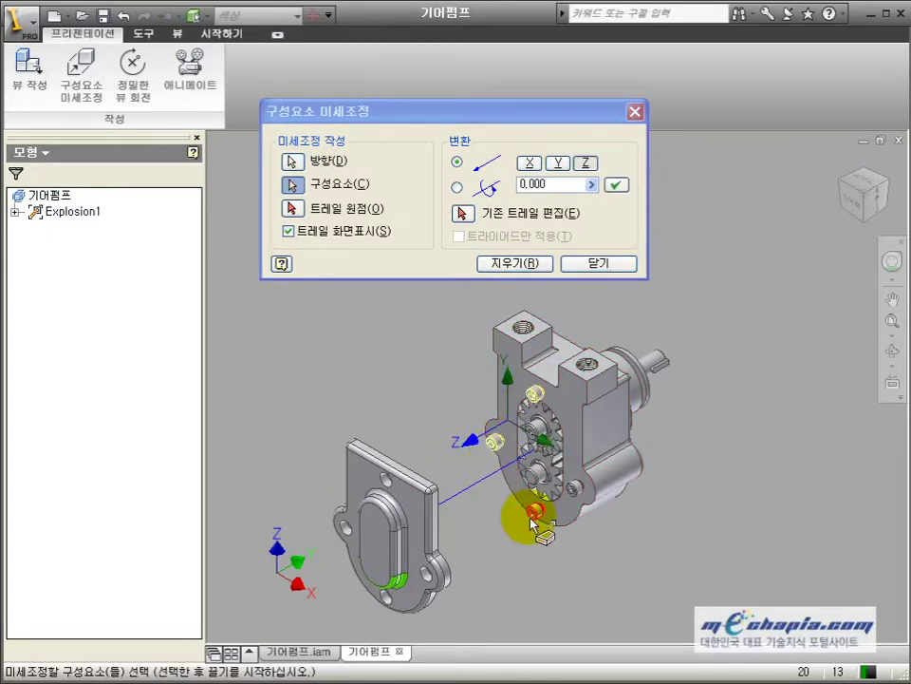
{"action": "left_click", "coordinate": [570, 492]}
{"action": "mouse_move", "coordinate": [322, 412]}
{"action": "middle_mouse_down"}
{"action": "mouse_move", "coordinate": [365, 372]}
{"action": "mouse_move", "coordinate": [401, 362]}
{"action": "middle_mouse_up"}
{"action": "left_click_drag", "start_coordinate": [403, 360], "coordinate": [185, 503]}
{"action": "left_click", "coordinate": [520, 265]}
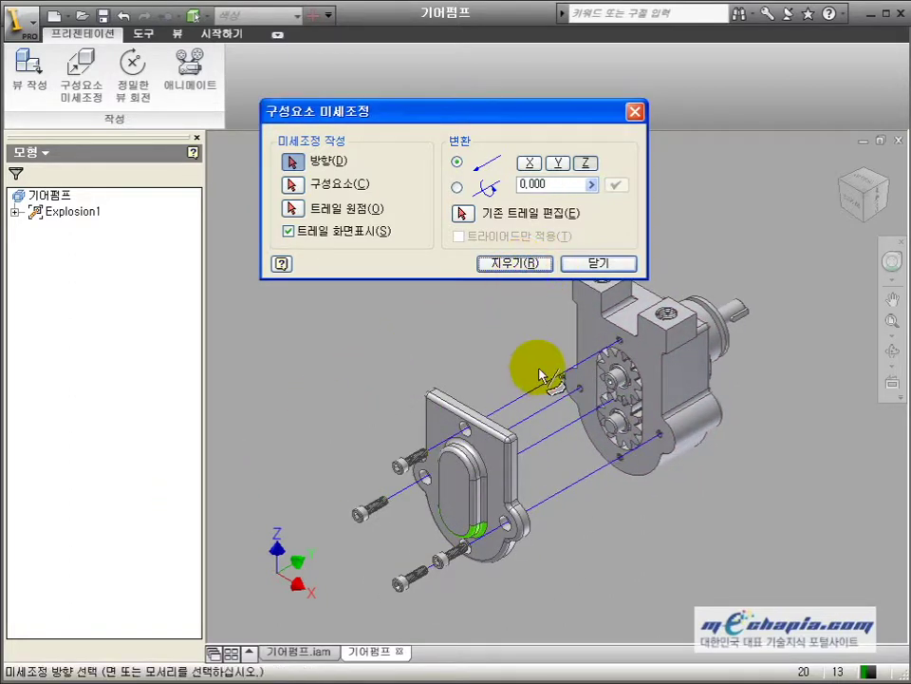
- Tweak the four M3x16L hex-head fasteners about 175 mm out from the packing gland along the shaft direction
{"action": "middle_click_drag", "start_coordinate": [640, 488], "coordinate": [495, 489], "text": "shift"}
{"action": "middle_click_drag", "start_coordinate": [495, 489], "coordinate": [550, 447], "text": "shift"}
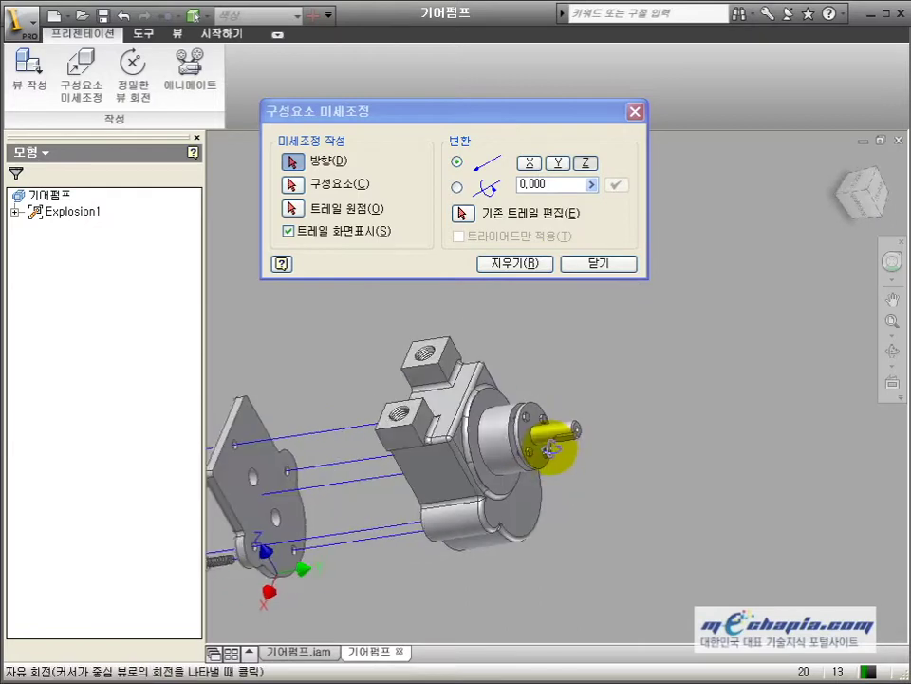
{"action": "scroll", "coordinate": [548, 444], "scroll_direction": "down", "scroll_amount": 3}
{"action": "left_click", "coordinate": [513, 436]}
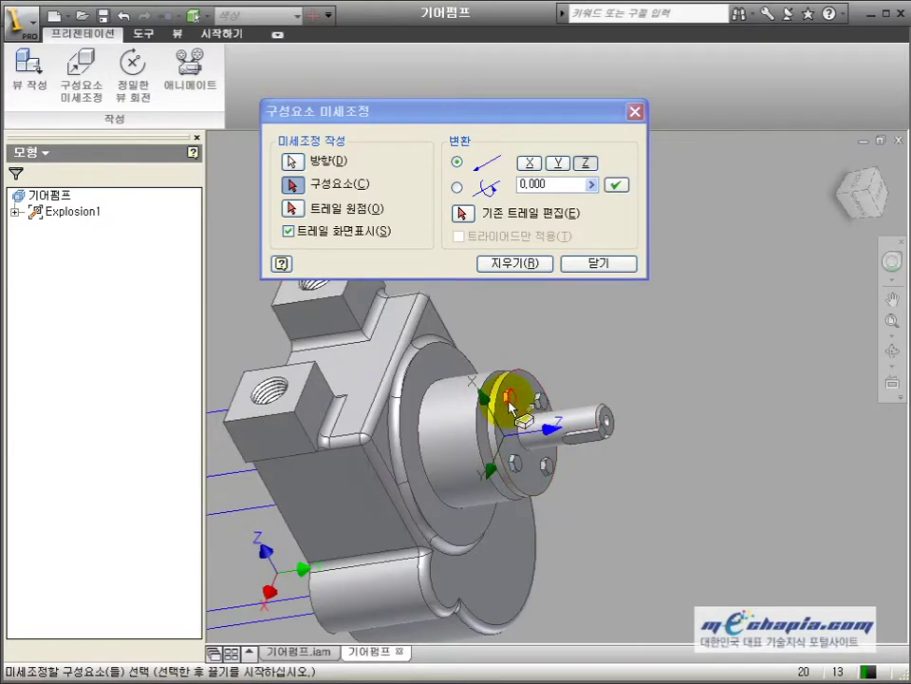
{"action": "left_click", "coordinate": [521, 464]}
{"action": "left_click", "coordinate": [546, 469]}
{"action": "scroll", "coordinate": [547, 473], "scroll_direction": "up", "scroll_amount": 4}
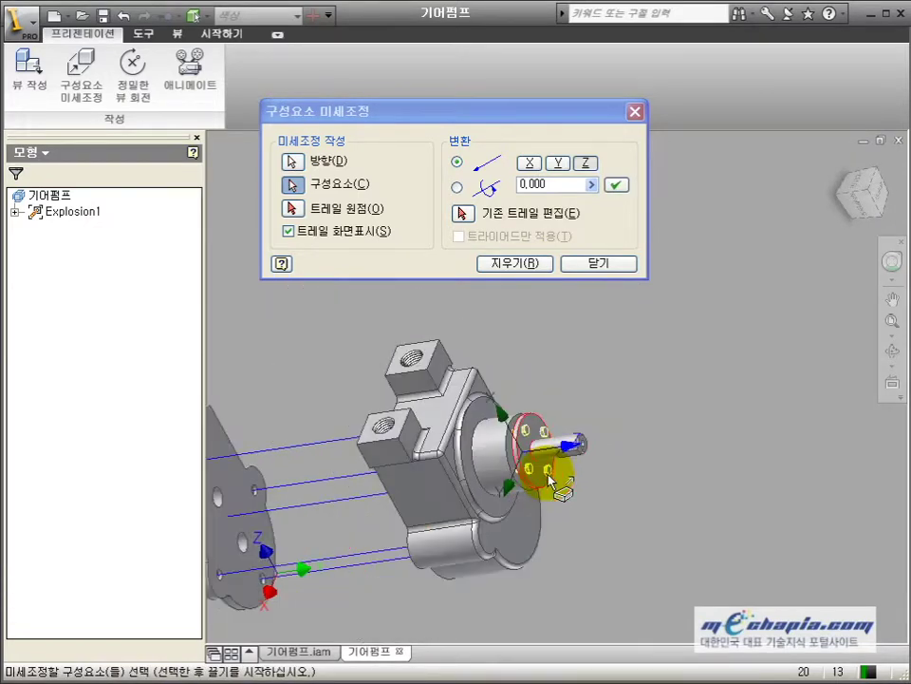
{"action": "left_click_drag", "start_coordinate": [555, 391], "coordinate": [681, 378]}
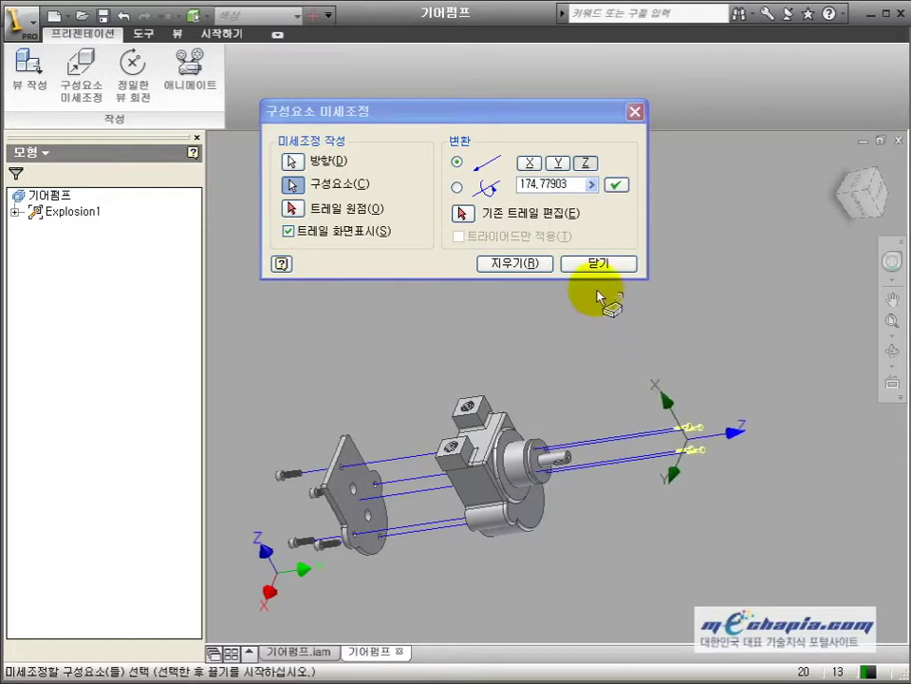
{"action": "left_click", "coordinate": [598, 263]}
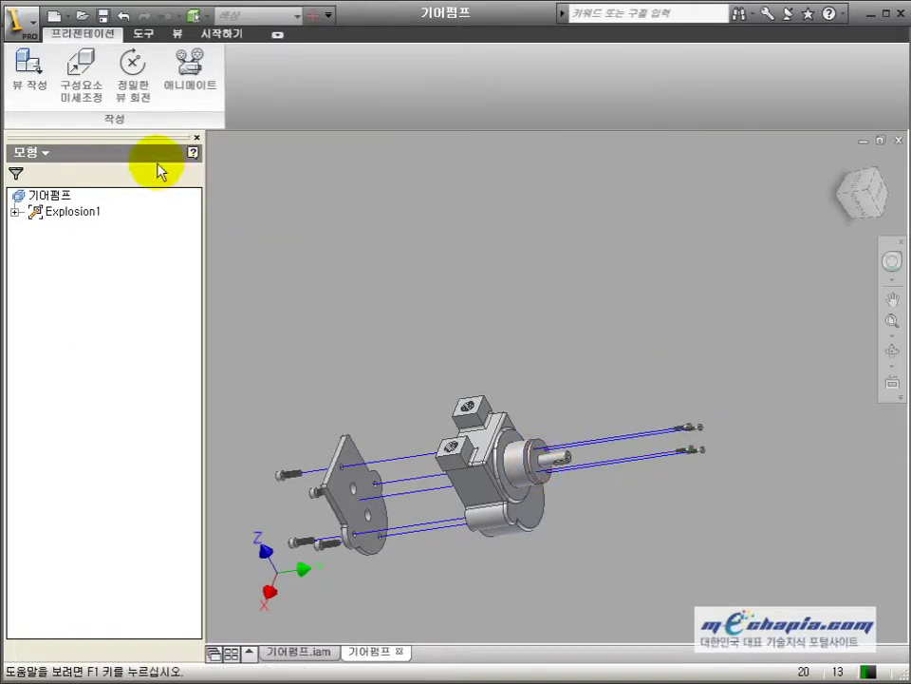
- Tweak the packing gland about 119 mm out along the shaft axis, towards its detached fasteners
{"action": "left_click", "coordinate": [84, 86]}
{"action": "scroll", "coordinate": [558, 458], "scroll_direction": "down", "scroll_amount": 4}
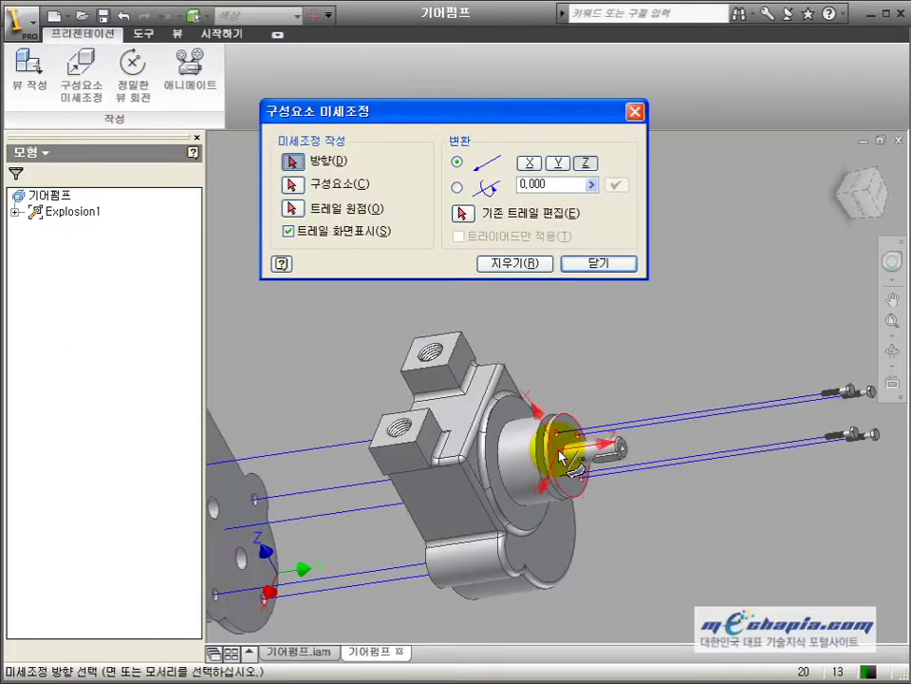
{"action": "left_click", "coordinate": [560, 457]}
{"action": "left_click_drag", "start_coordinate": [560, 498], "coordinate": [771, 340]}
{"action": "middle_click_drag", "start_coordinate": [583, 433], "coordinate": [589, 379], "text": "shift"}
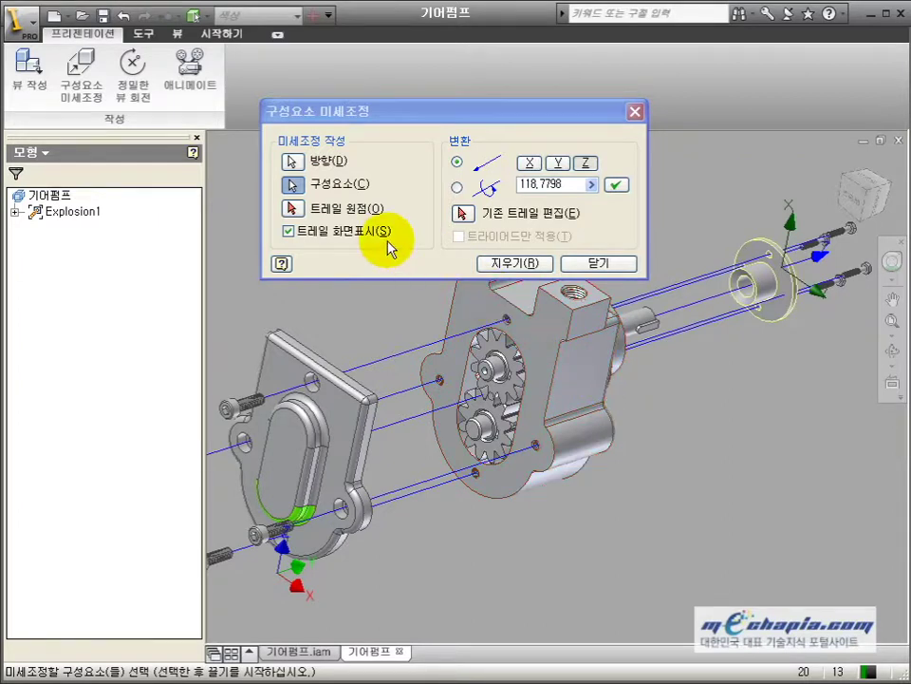
{"action": "left_click", "coordinate": [514, 262]}
- Tweak both shafts, both gears and all three keys together about 118.5 mm sideways out of the pump body, perpendicular to its side face
{"action": "left_click", "coordinate": [573, 399]}
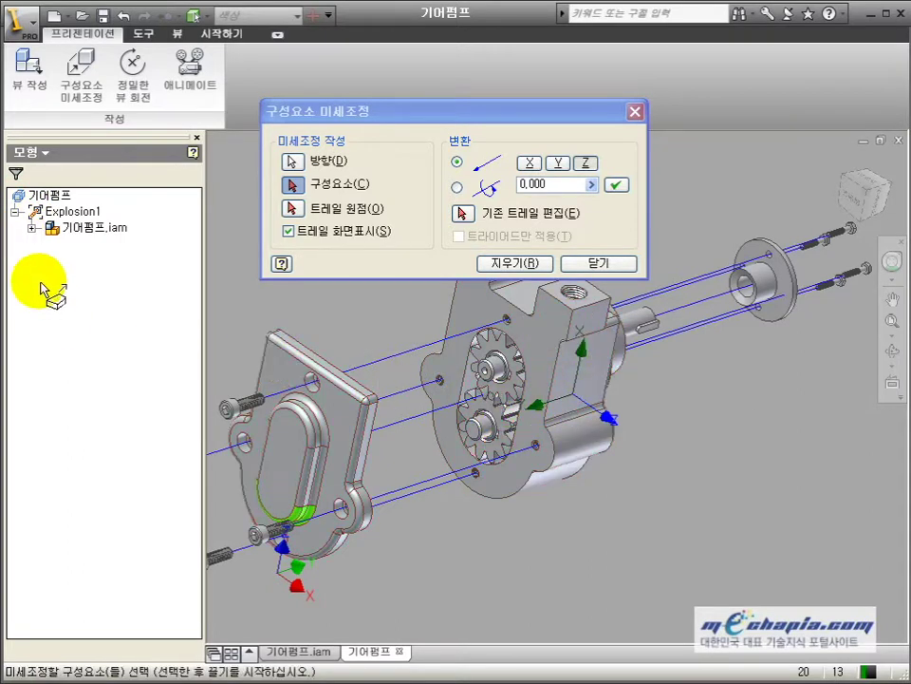
{"action": "left_click", "coordinate": [31, 227]}
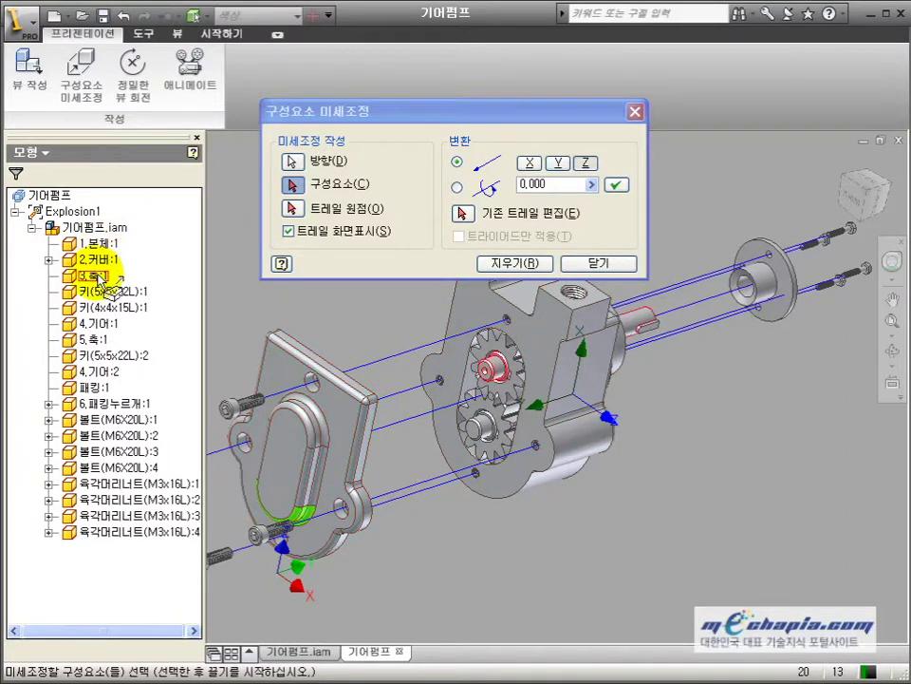
{"action": "left_click", "coordinate": [106, 308]}
{"action": "left_click", "coordinate": [107, 324]}
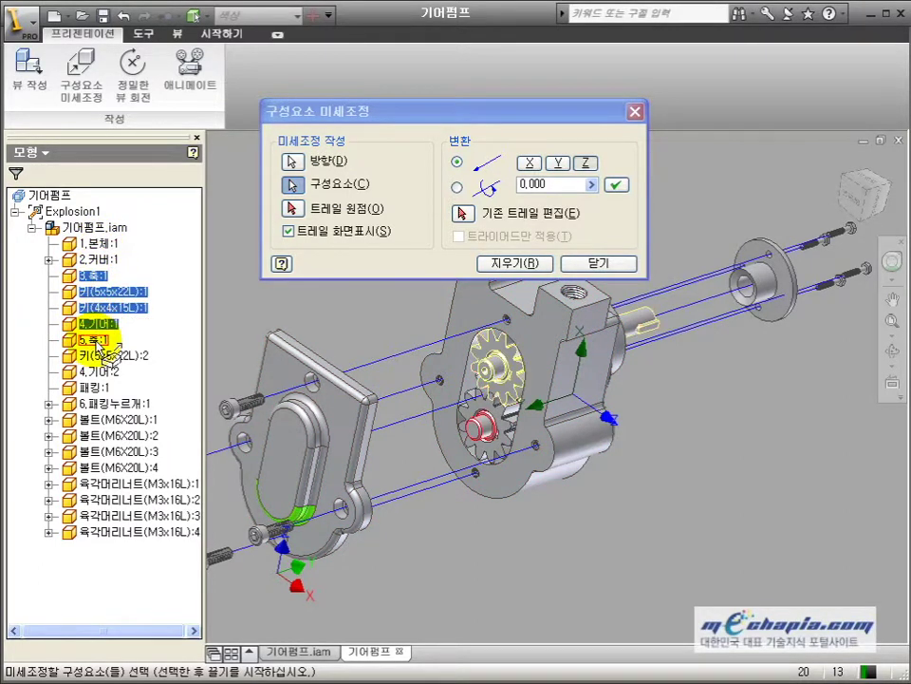
{"action": "left_click", "coordinate": [103, 372]}
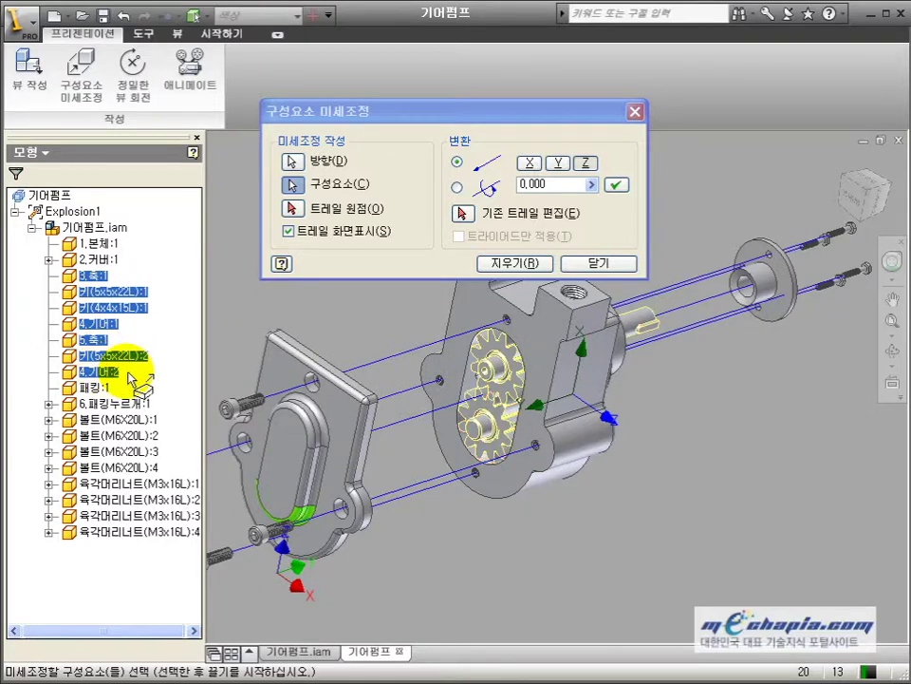
{"action": "left_click_drag", "start_coordinate": [596, 432], "coordinate": [555, 484]}
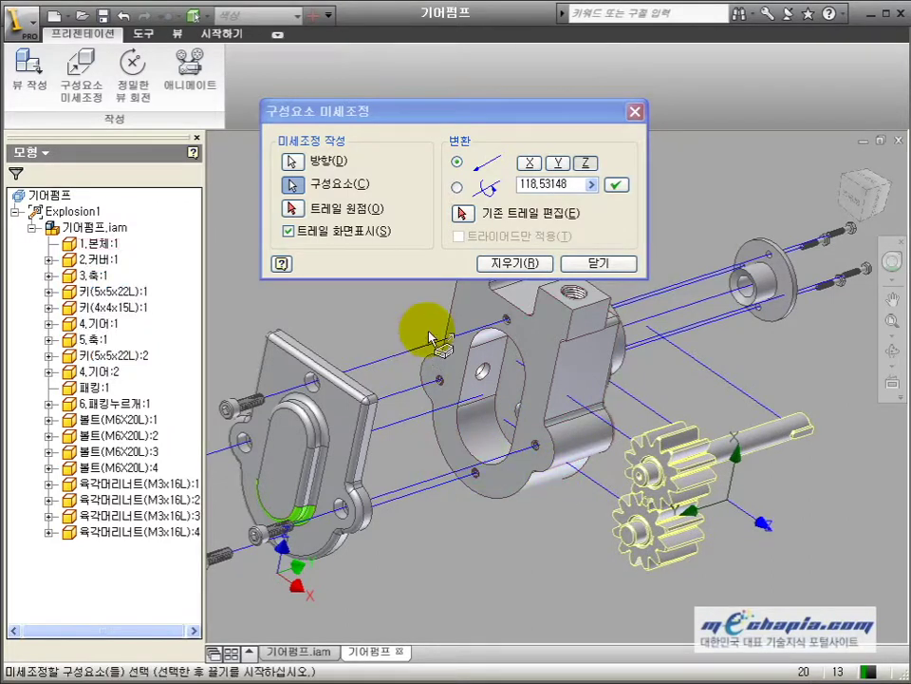
{"action": "left_click", "coordinate": [514, 263]}
- Tweak the lower shaft, its gear and its 5x5x22L key together a short distance downward, away from the upper gear
{"action": "middle_click_drag", "start_coordinate": [546, 491], "coordinate": [482, 410]}
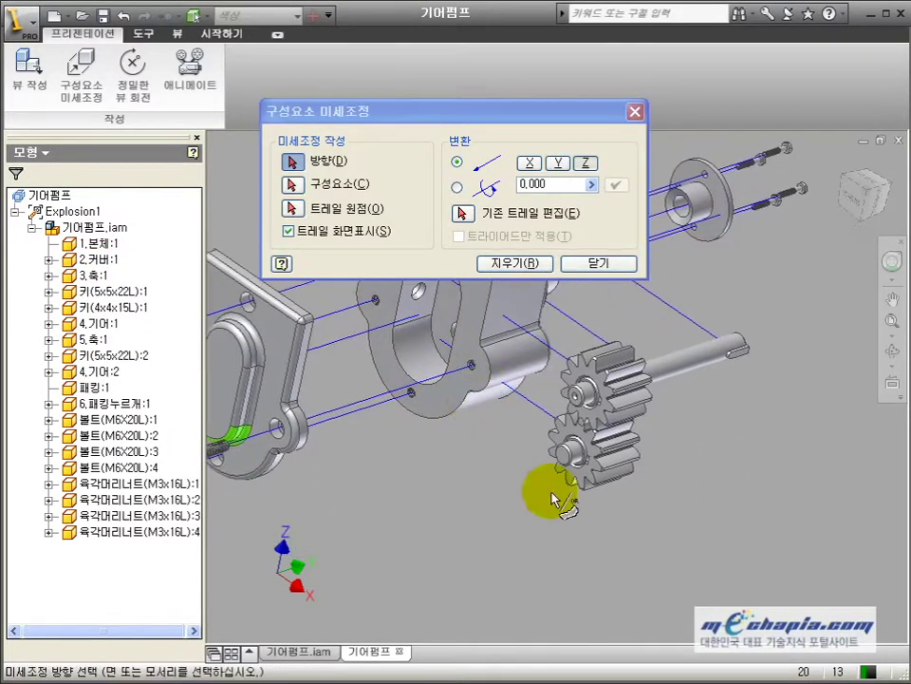
{"action": "middle_click_drag", "start_coordinate": [572, 499], "coordinate": [596, 591]}
{"action": "left_click", "coordinate": [486, 331]}
{"action": "middle_click_drag", "start_coordinate": [539, 526], "coordinate": [539, 466]}
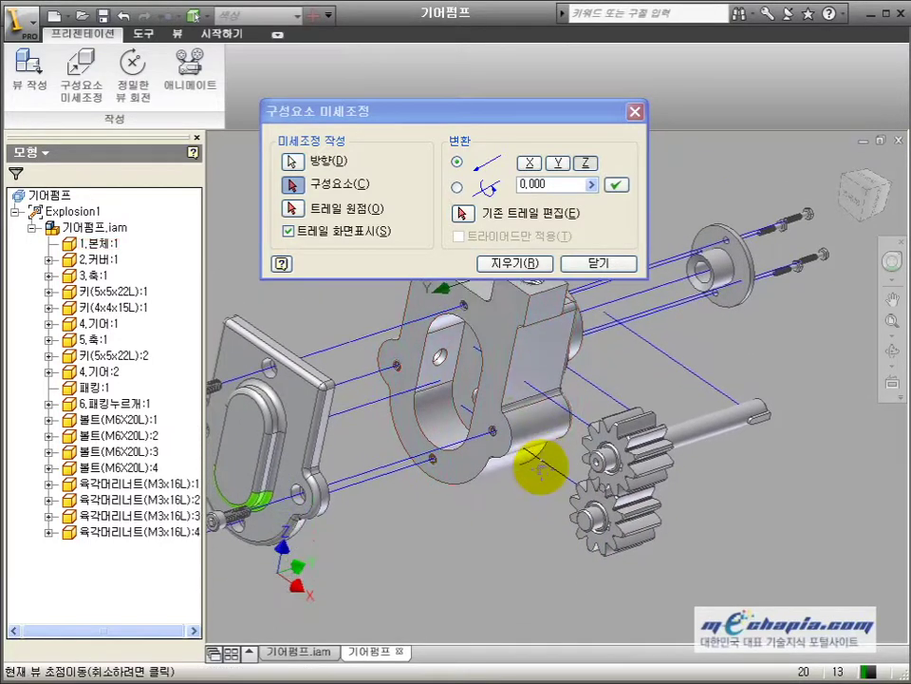
{"action": "left_click", "coordinate": [584, 523]}
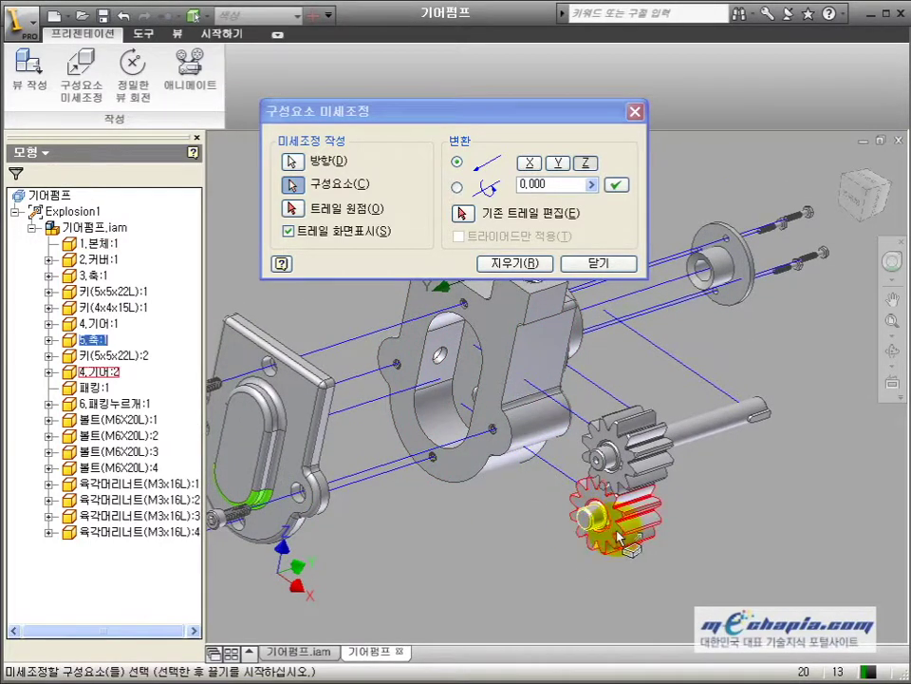
{"action": "left_click", "coordinate": [635, 528]}
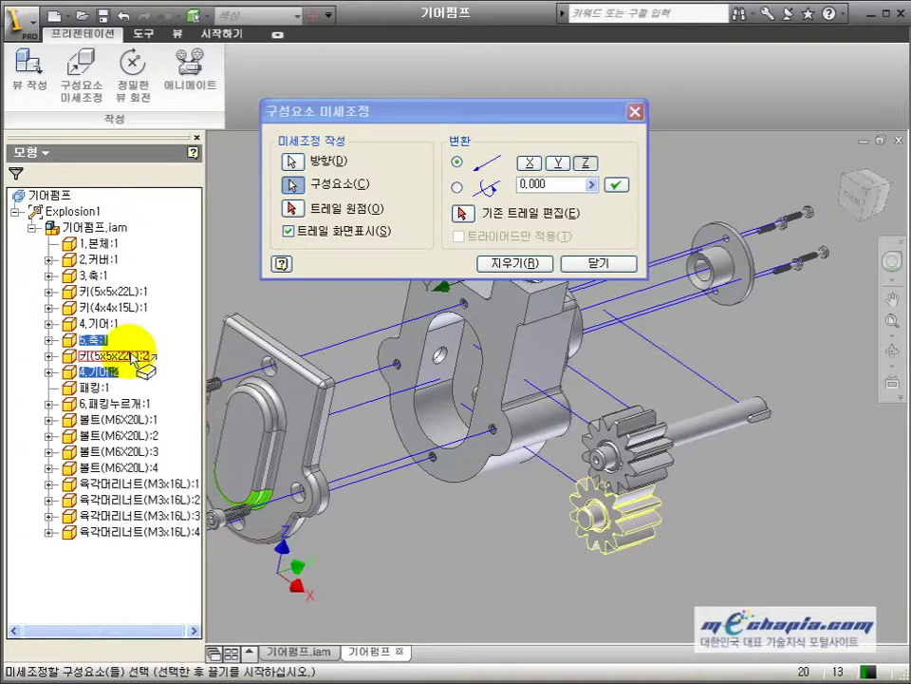
{"action": "middle_click_drag", "start_coordinate": [423, 521], "coordinate": [496, 520], "text": "shift"}
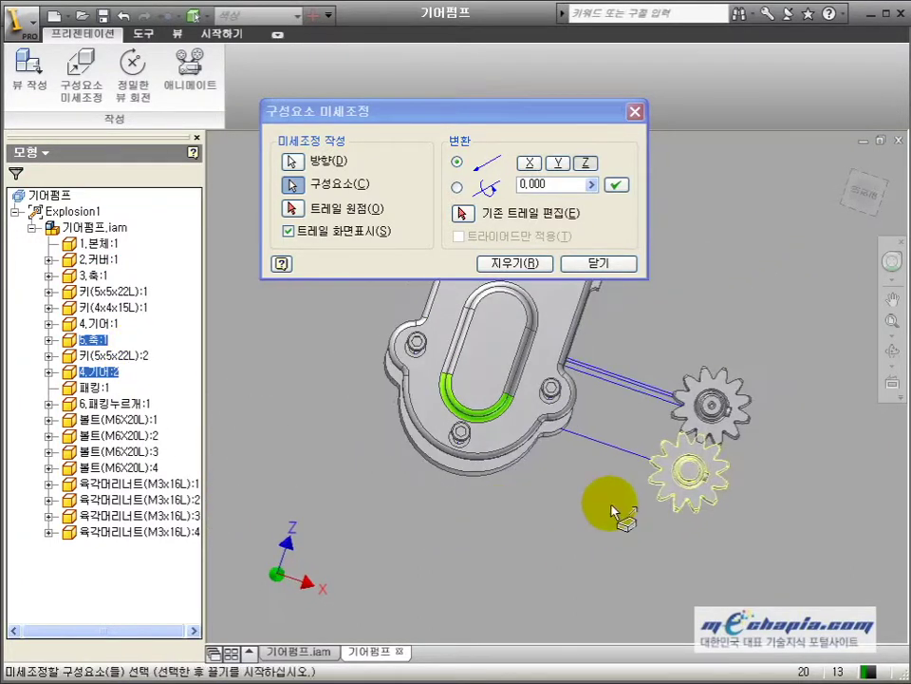
{"action": "middle_click_drag", "start_coordinate": [613, 510], "coordinate": [486, 514]}
{"action": "scroll", "coordinate": [611, 481], "scroll_direction": "down", "scroll_amount": 5}
{"action": "scroll", "coordinate": [520, 496], "scroll_direction": "down", "scroll_amount": 3}
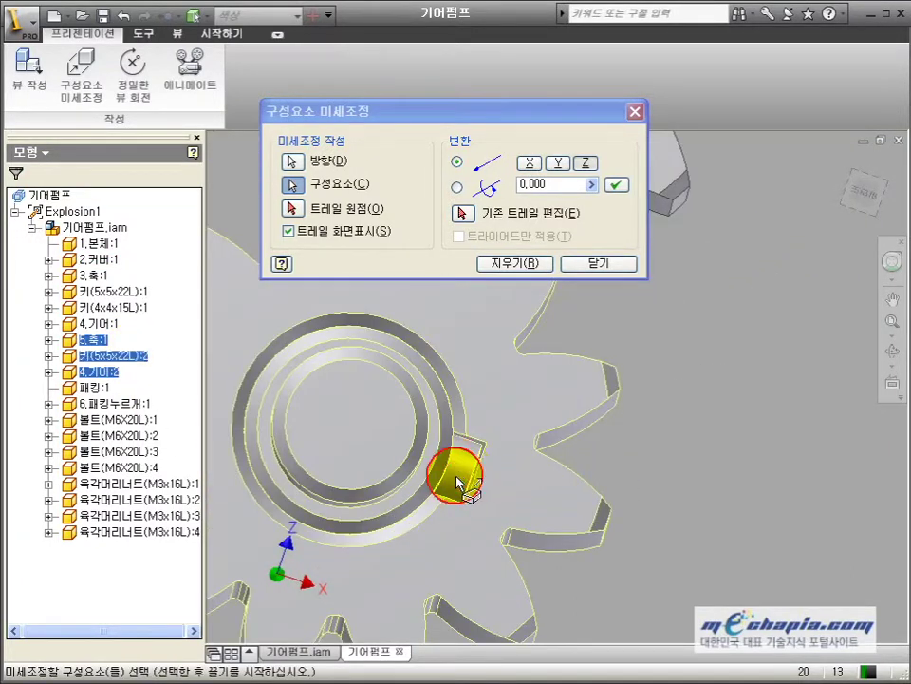
{"action": "scroll", "coordinate": [456, 482], "scroll_direction": "up", "scroll_amount": 8}
{"action": "middle_click_drag", "start_coordinate": [464, 470], "coordinate": [411, 481], "text": "shift"}
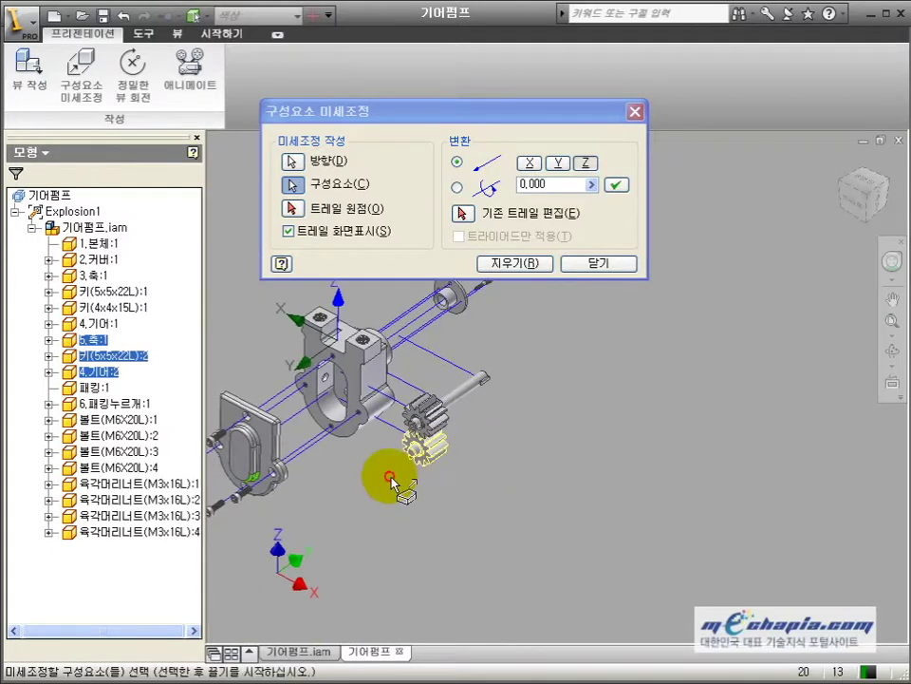
{"action": "left_click_drag", "start_coordinate": [392, 480], "coordinate": [386, 506]}
{"action": "left_click", "coordinate": [510, 267]}
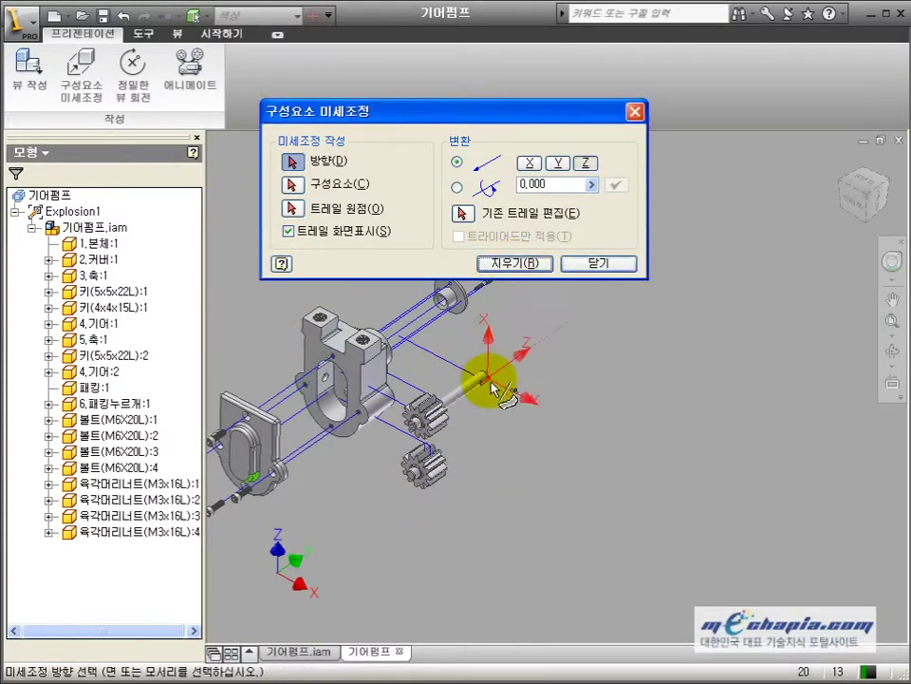
- Tweak both gears together along the shaft axis towards the cover side until they clear their shafts
{"action": "scroll", "coordinate": [432, 446], "scroll_direction": "down", "scroll_amount": 6}
{"action": "left_click", "coordinate": [454, 413]}
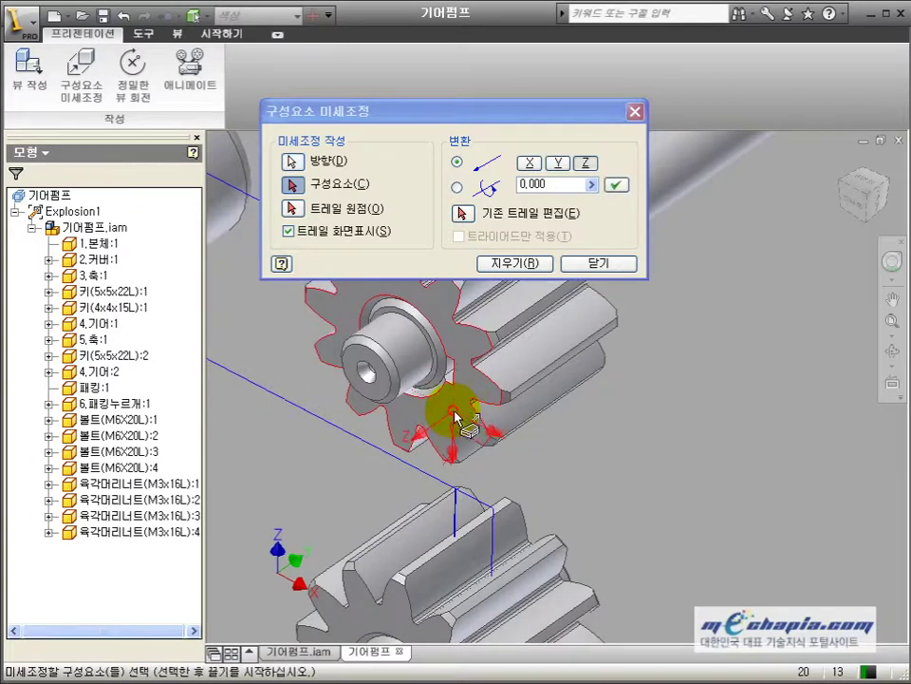
{"action": "scroll", "coordinate": [456, 418], "scroll_direction": "up", "scroll_amount": 5}
{"action": "left_click", "coordinate": [484, 401]}
{"action": "left_click", "coordinate": [465, 458], "text": "ctrl"}
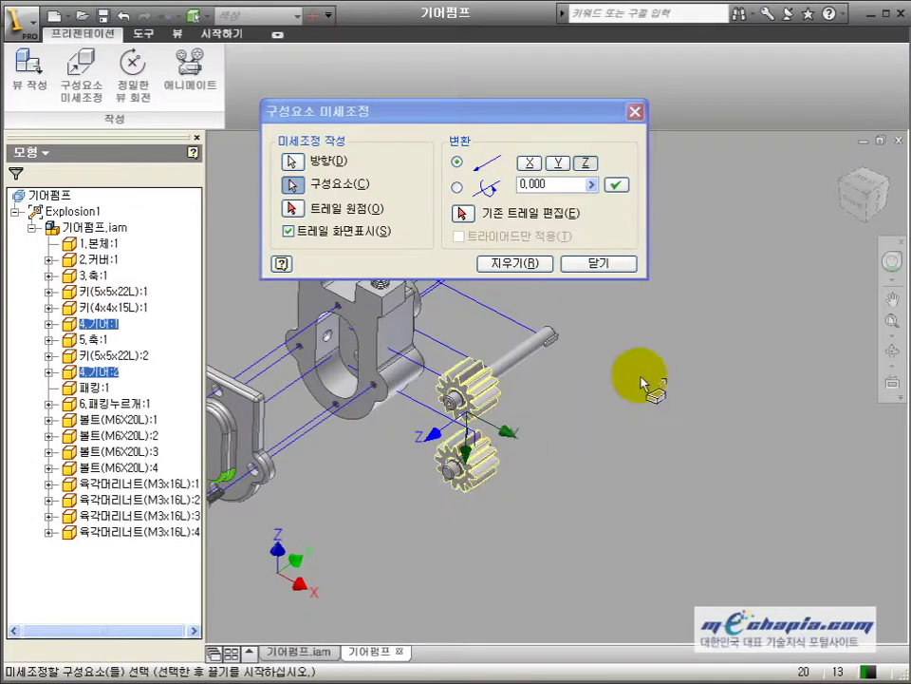
{"action": "left_click_drag", "start_coordinate": [637, 376], "coordinate": [520, 489]}
{"action": "left_click", "coordinate": [514, 263]}
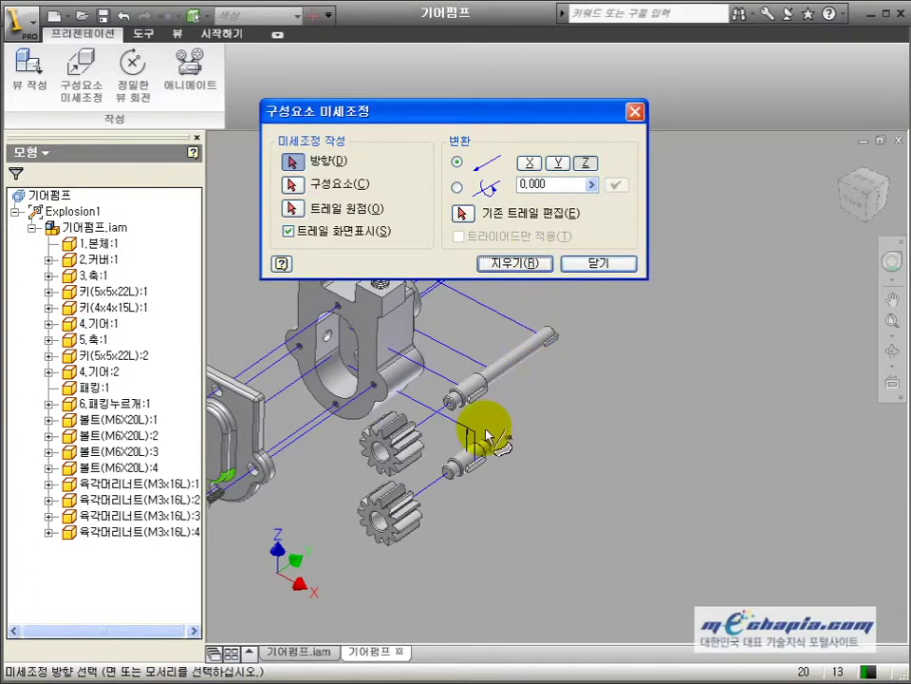
- Tweak both 5x5x22L keys and the 4x4x15L key about 46.4 mm straight out of their shaft keyways and finish tweaking
{"action": "scroll", "coordinate": [487, 436], "scroll_direction": "down", "scroll_amount": 5}
{"action": "left_click", "coordinate": [472, 331]}
{"action": "left_click", "coordinate": [451, 353]}
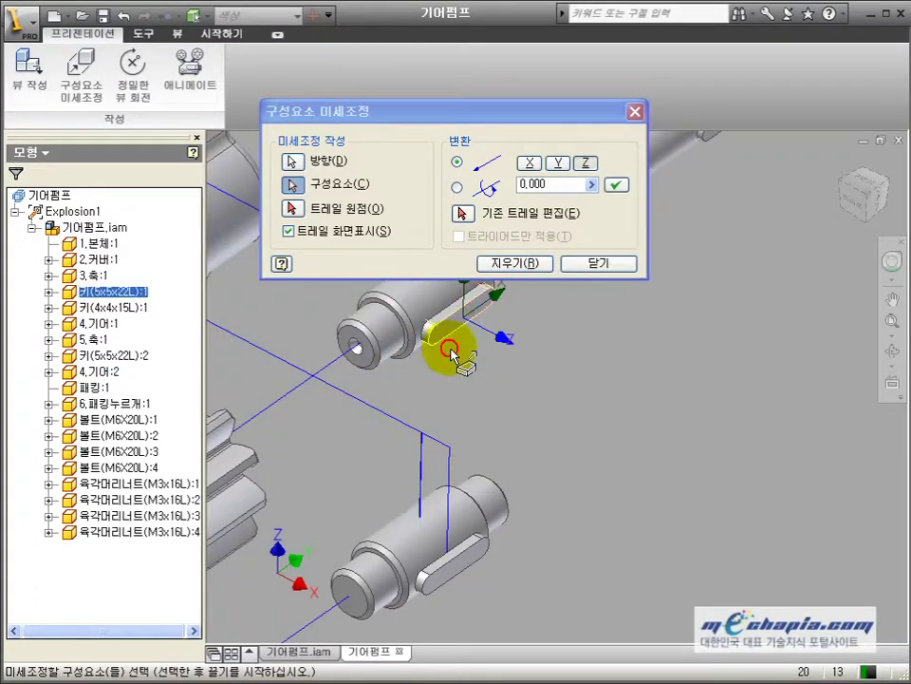
{"action": "left_click", "coordinate": [457, 549], "text": "ctrl"}
{"action": "scroll", "coordinate": [533, 488], "scroll_direction": "up", "scroll_amount": 4}
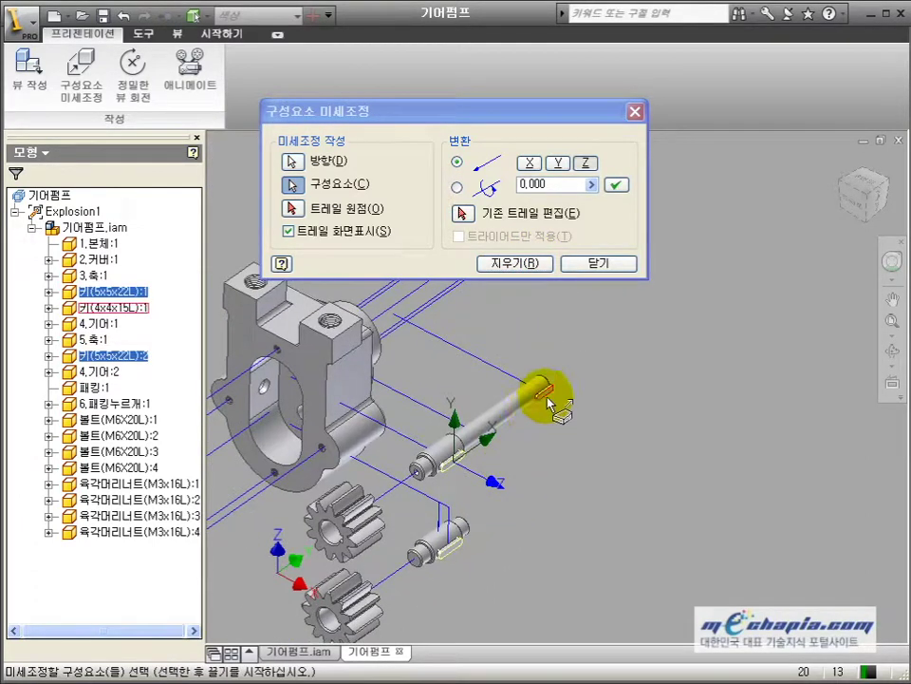
{"action": "left_click_drag", "start_coordinate": [548, 404], "coordinate": [596, 502], "text": "ctrl"}
{"action": "left_click", "coordinate": [520, 266]}
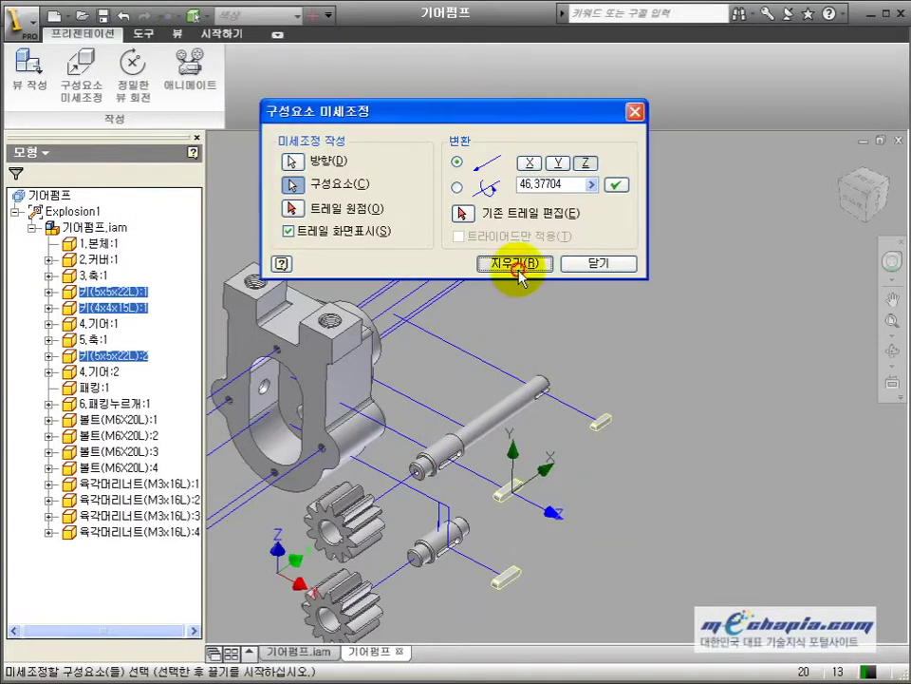
{"action": "left_click", "coordinate": [590, 265]}
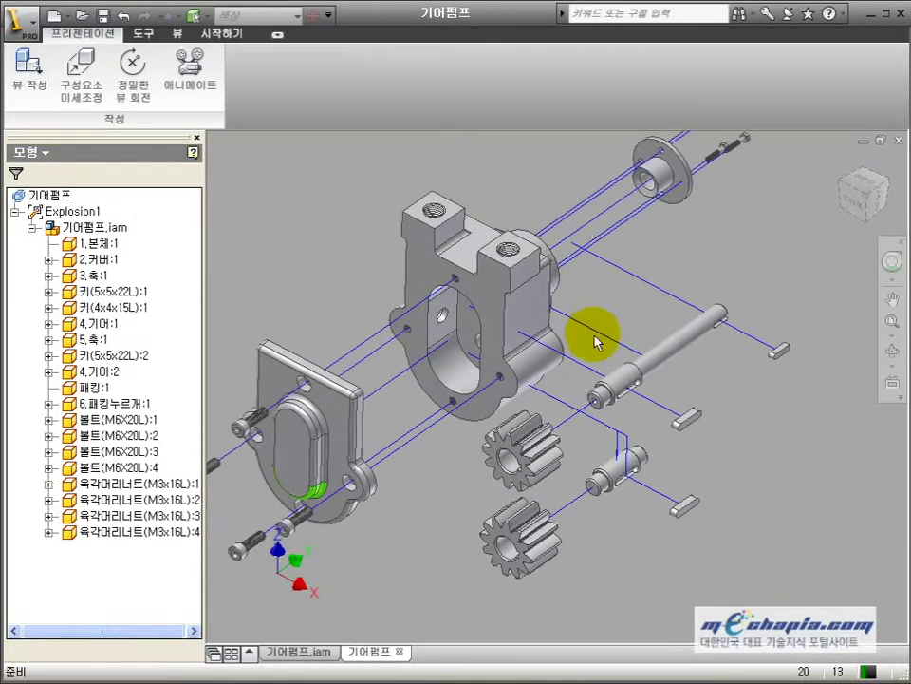
- Shorten the cover's trail so that the cover sits closer to the pump body
{"action": "mouse_move", "coordinate": [575, 352]}
{"action": "middle_mouse_down", "text": "shift"}
{"action": "mouse_move", "coordinate": [566, 370]}
{"action": "mouse_move", "coordinate": [532, 351]}
{"action": "mouse_move", "coordinate": [513, 372]}
{"action": "mouse_move", "coordinate": [574, 374]}
{"action": "middle_mouse_up", "text": "shift"}
{"action": "middle_click_drag", "start_coordinate": [573, 374], "coordinate": [506, 452]}
{"action": "scroll", "coordinate": [613, 389], "scroll_direction": "down", "scroll_amount": 3}
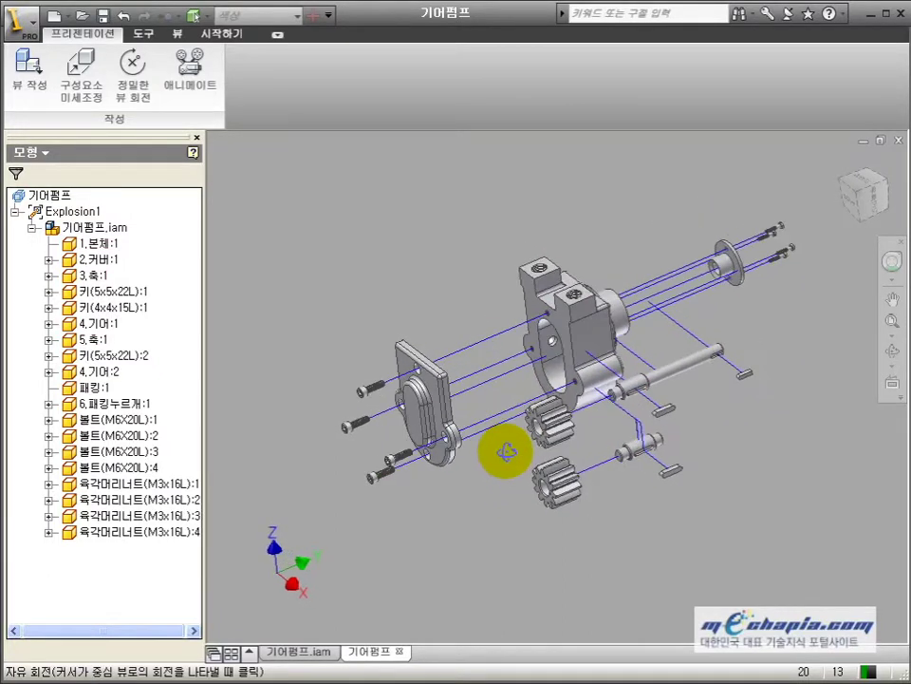
{"action": "left_click", "coordinate": [443, 404]}
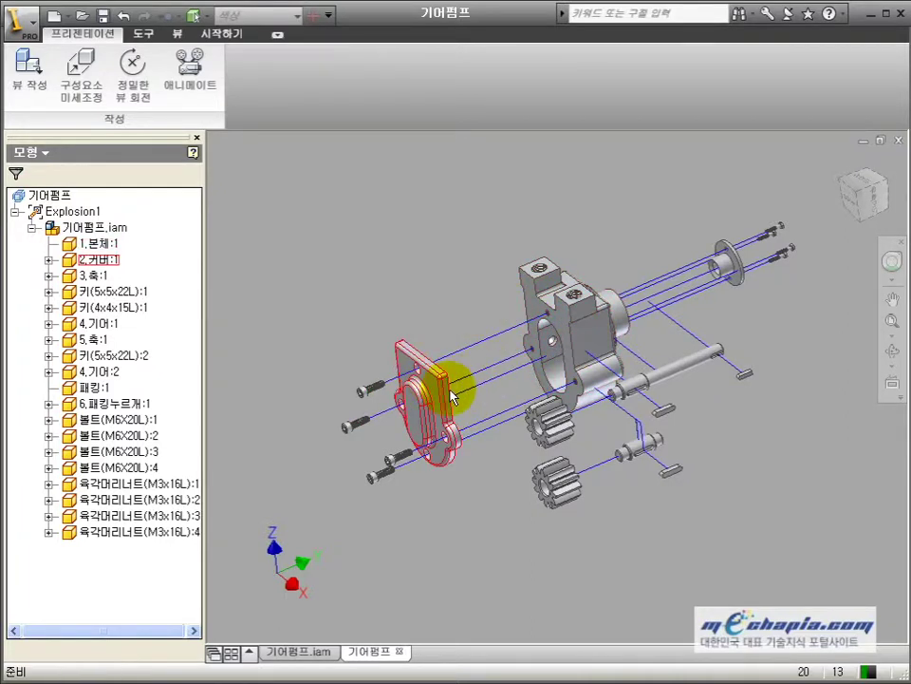
{"action": "left_click", "coordinate": [426, 408]}
{"action": "left_click_drag", "start_coordinate": [426, 410], "coordinate": [477, 390]}
{"action": "left_click", "coordinate": [524, 368]}
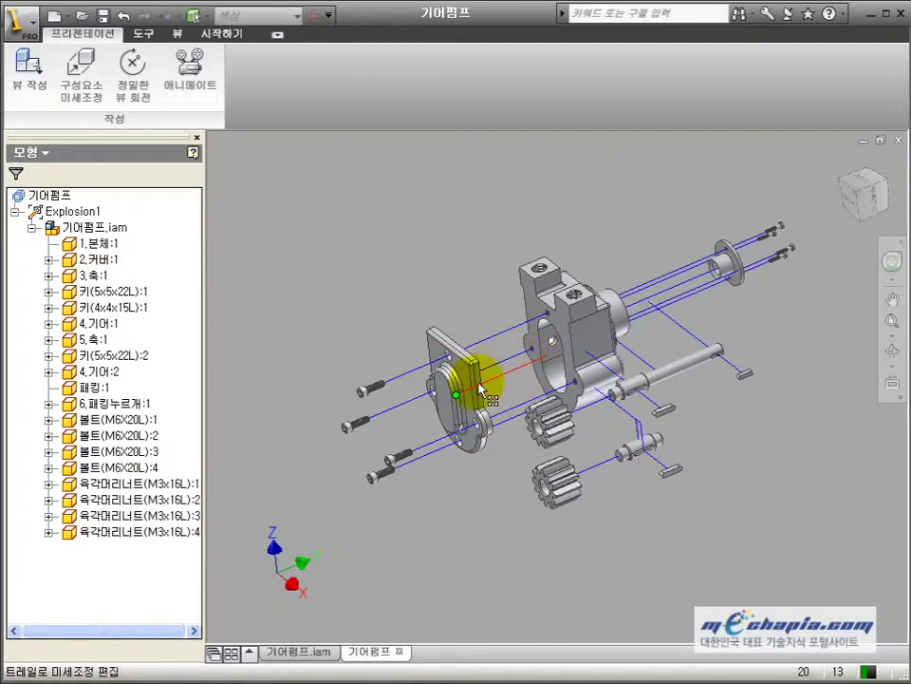
{"action": "left_click", "coordinate": [510, 391]}
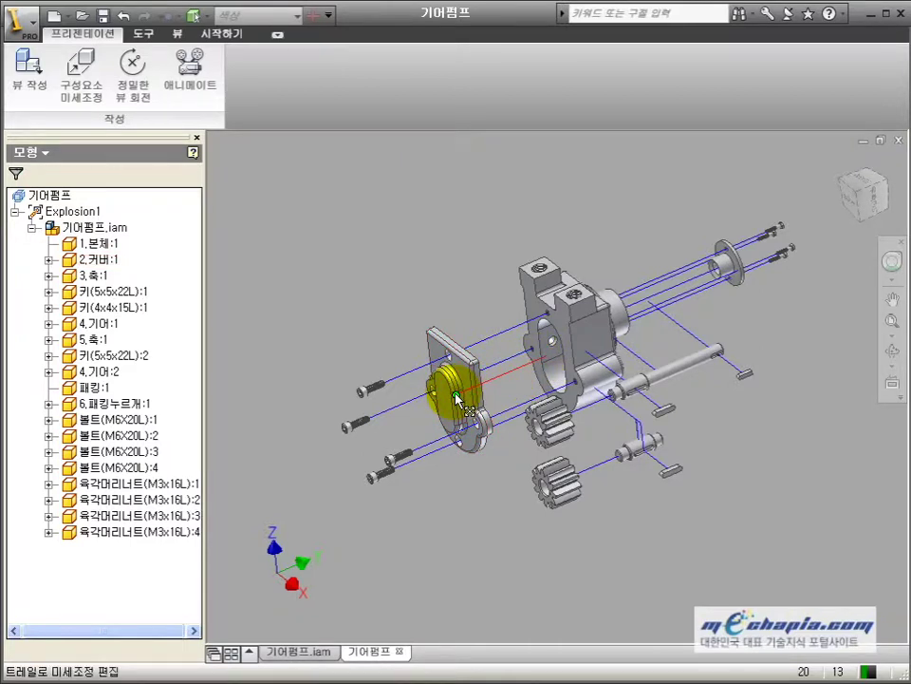
{"action": "mouse_move", "coordinate": [456, 395]}
{"action": "left_mouse_down"}
{"action": "mouse_move", "coordinate": [474, 388]}
{"action": "mouse_move", "coordinate": [457, 393]}
{"action": "left_mouse_up"}
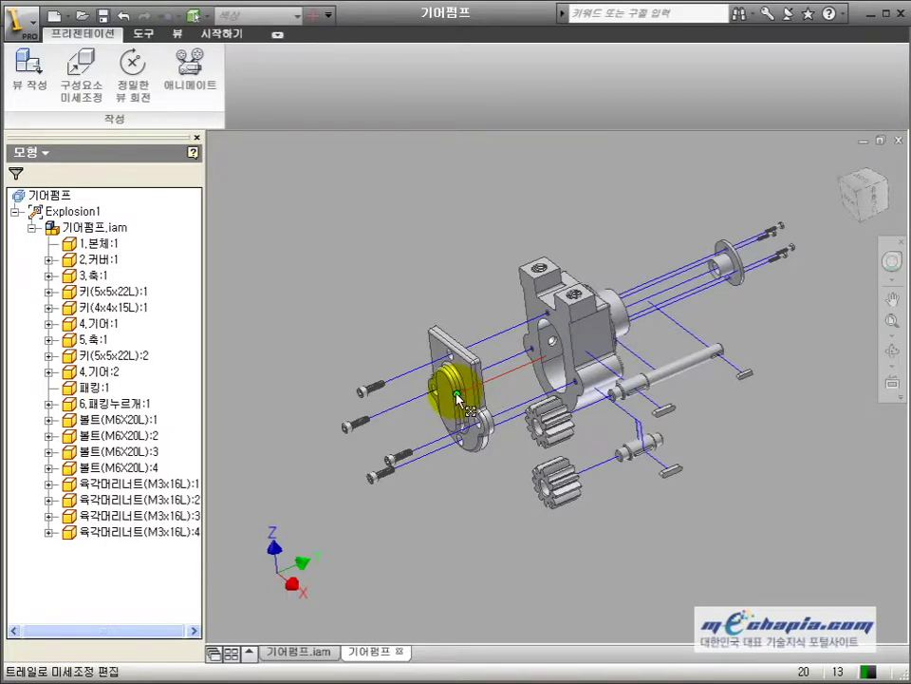
- Shorten the trails of the four M6X20L bolts so that they sit closer to the cover
{"action": "left_click", "coordinate": [373, 392]}
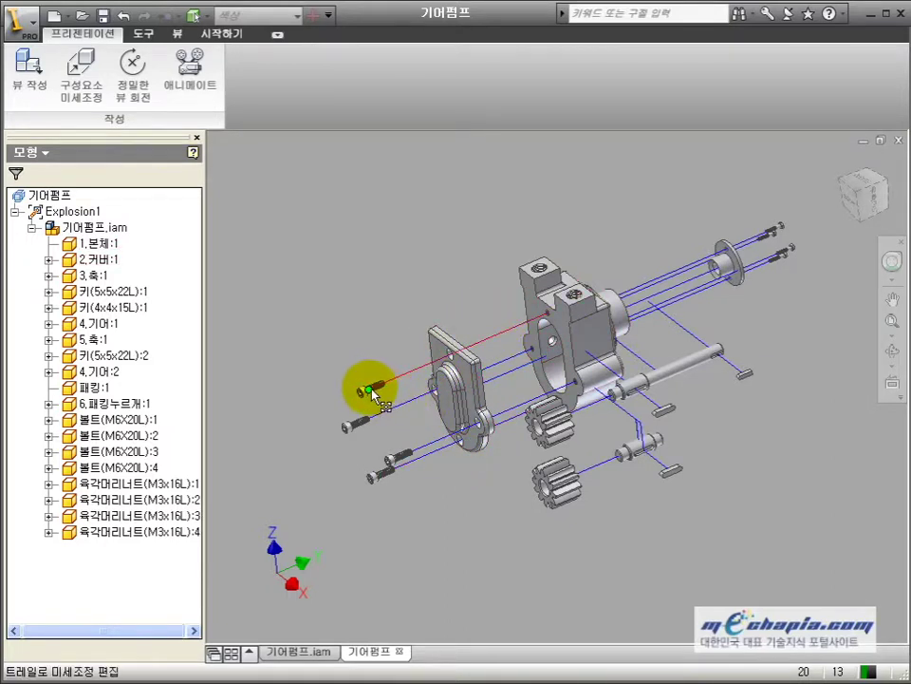
{"action": "left_click_drag", "start_coordinate": [378, 386], "coordinate": [396, 377]}
{"action": "left_click", "coordinate": [439, 500]}
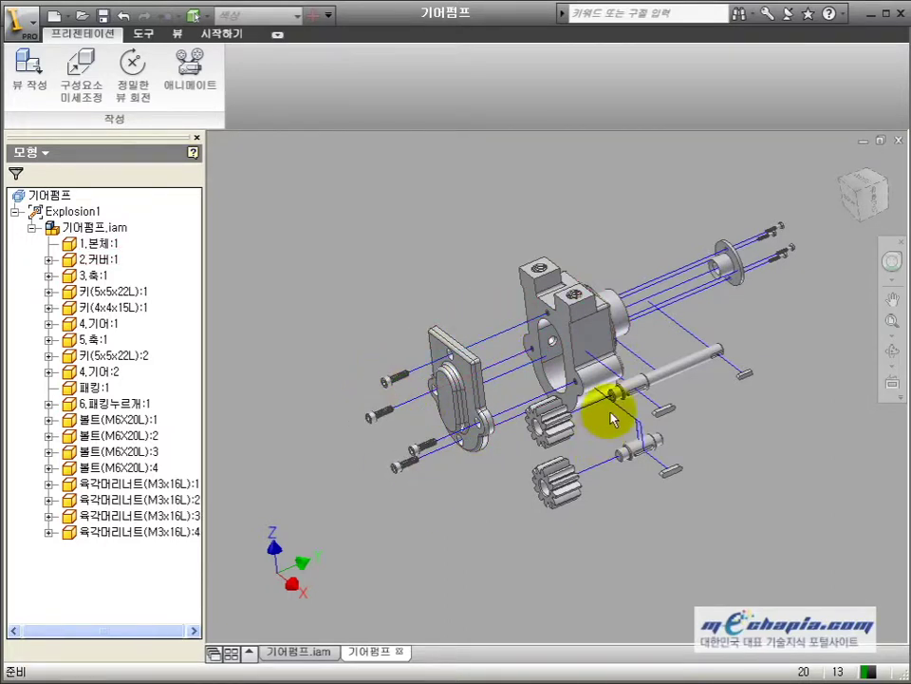
- Adjust the trails of the packing gland and its M3x16L fasteners to bring them closer to the pump body
{"action": "middle_click_drag", "start_coordinate": [612, 409], "coordinate": [480, 503]}
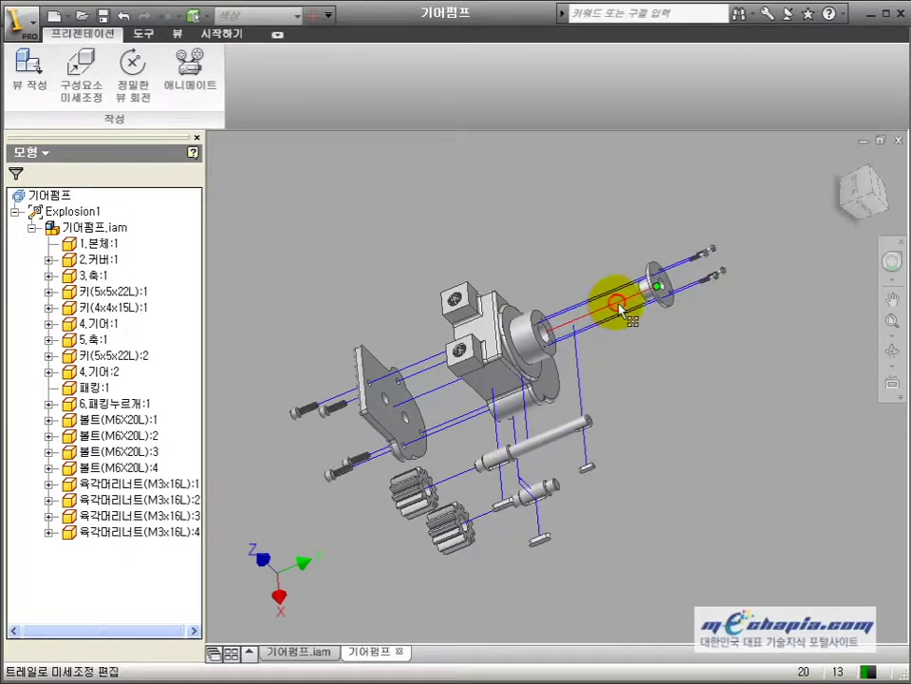
{"action": "left_click_drag", "start_coordinate": [619, 308], "coordinate": [713, 287]}
{"action": "left_click", "coordinate": [661, 434]}
- Lengthen the sideways trails of the shaft, gear and key group, and lower the lower shaft set further
{"action": "middle_click_drag", "start_coordinate": [625, 452], "coordinate": [699, 378]}
{"action": "middle_click_drag", "start_coordinate": [581, 448], "coordinate": [567, 389]}
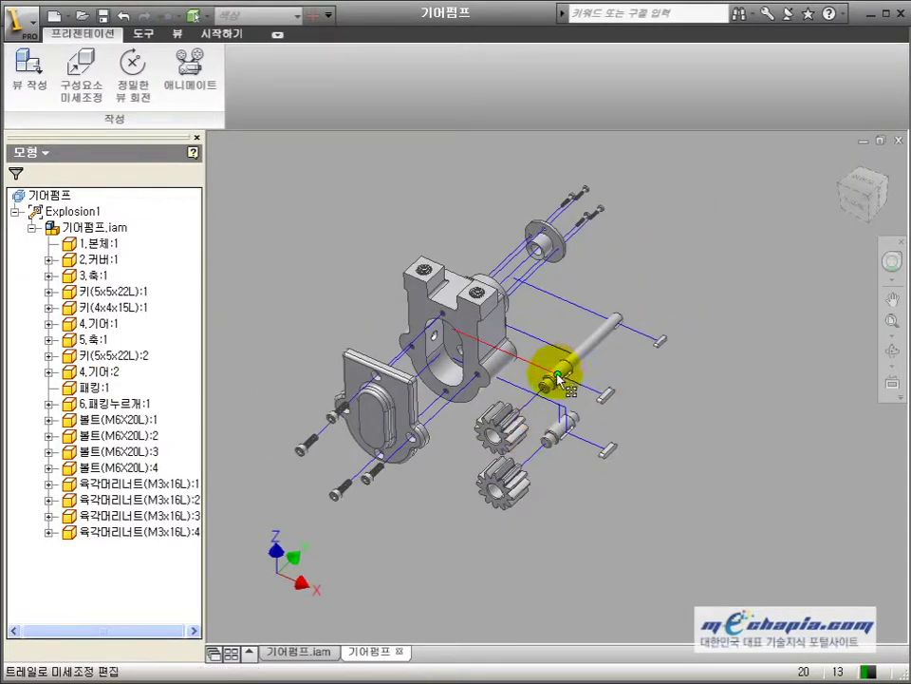
{"action": "left_click_drag", "start_coordinate": [558, 377], "coordinate": [600, 469]}
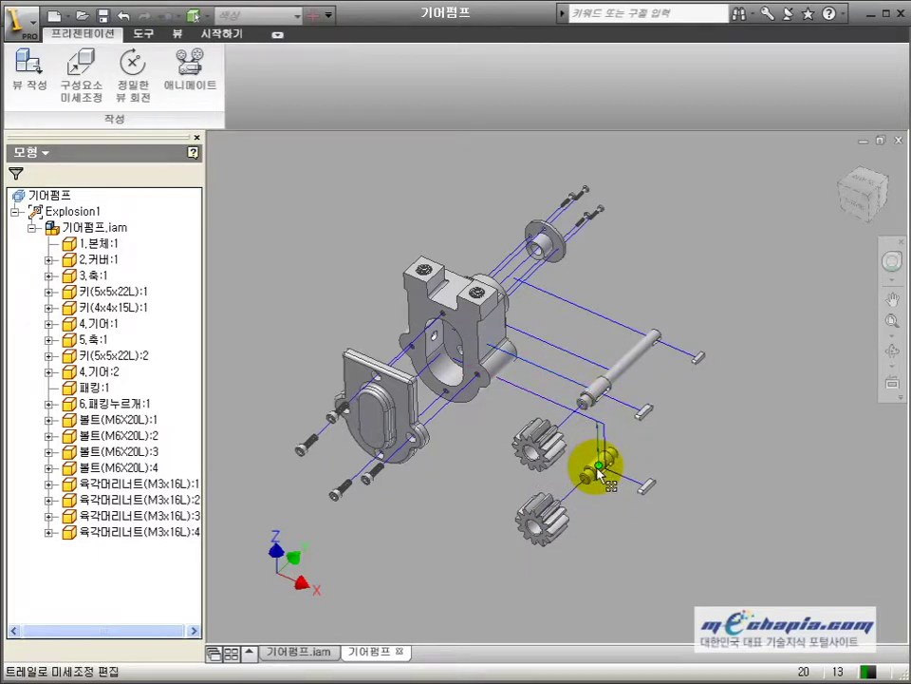
{"action": "middle_click_drag", "start_coordinate": [698, 462], "coordinate": [570, 333], "text": "shift"}
- Save the presentation as 기어펌프.ipn in the 기어펌프 folder, including all changed dependent files
{"action": "left_click", "coordinate": [100, 17]}
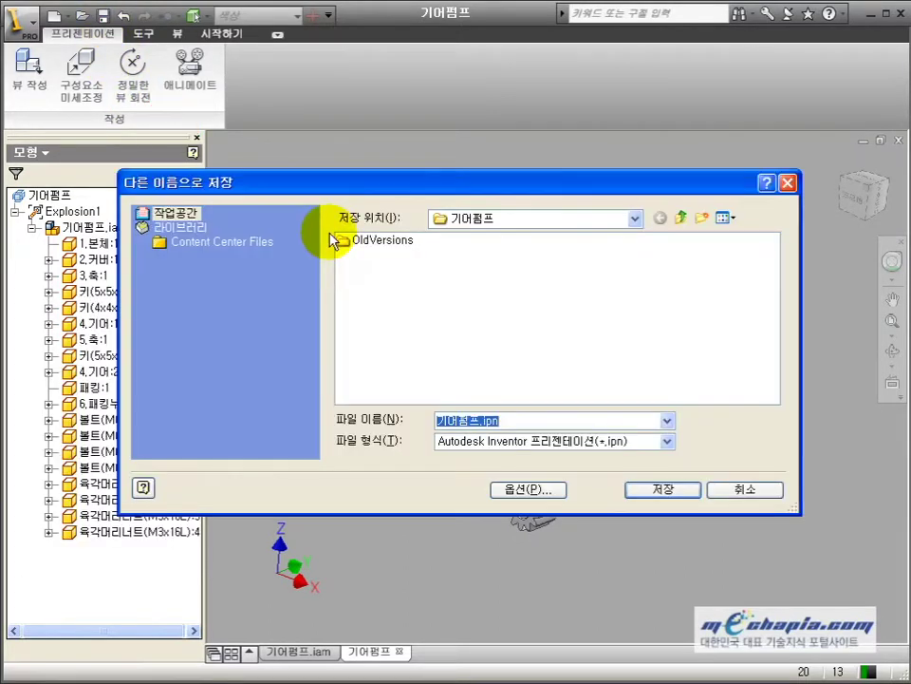
{"action": "left_click", "coordinate": [636, 489]}
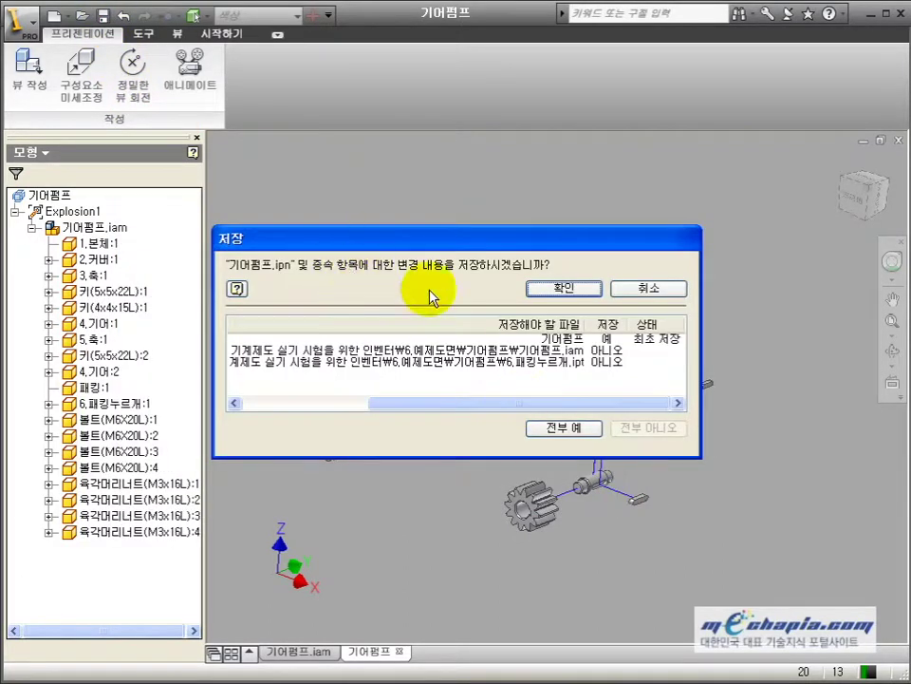
{"action": "left_click", "coordinate": [563, 427]}
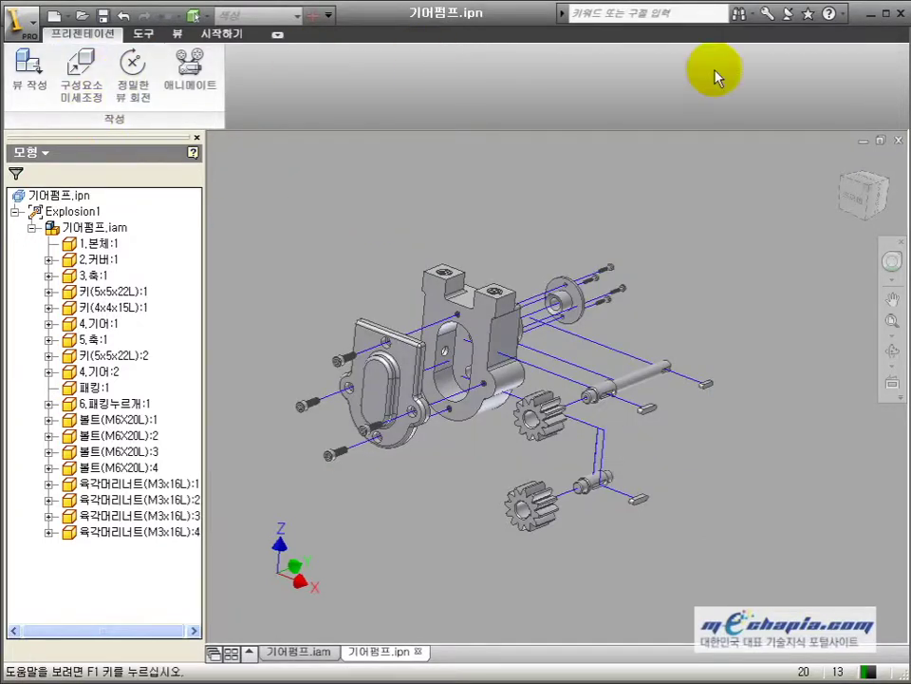
- Create a new drawing from the 메카피아.idw template
{"action": "left_click", "coordinate": [54, 15]}
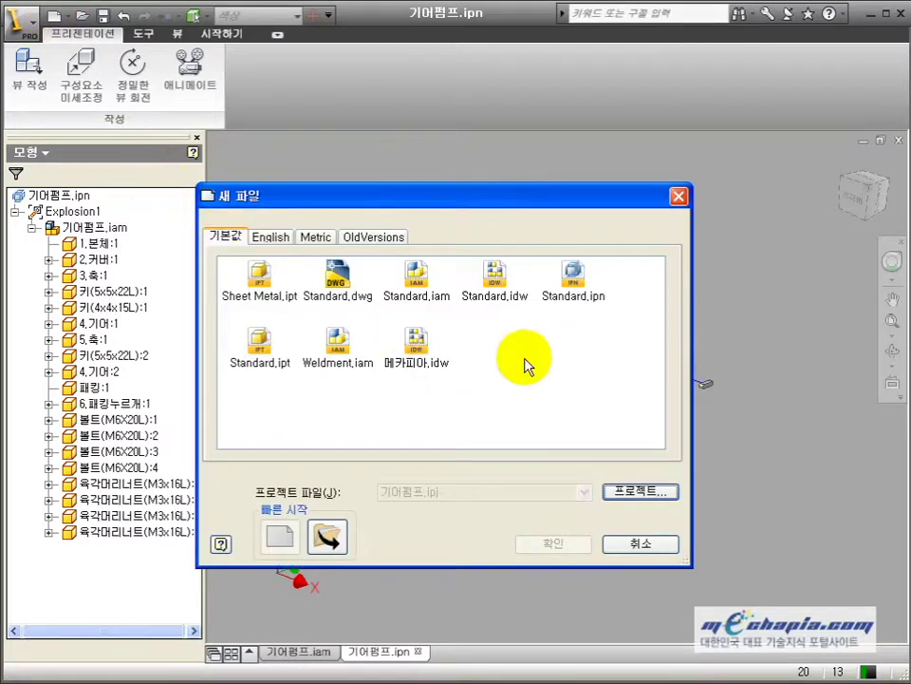
{"action": "left_click", "coordinate": [439, 366]}
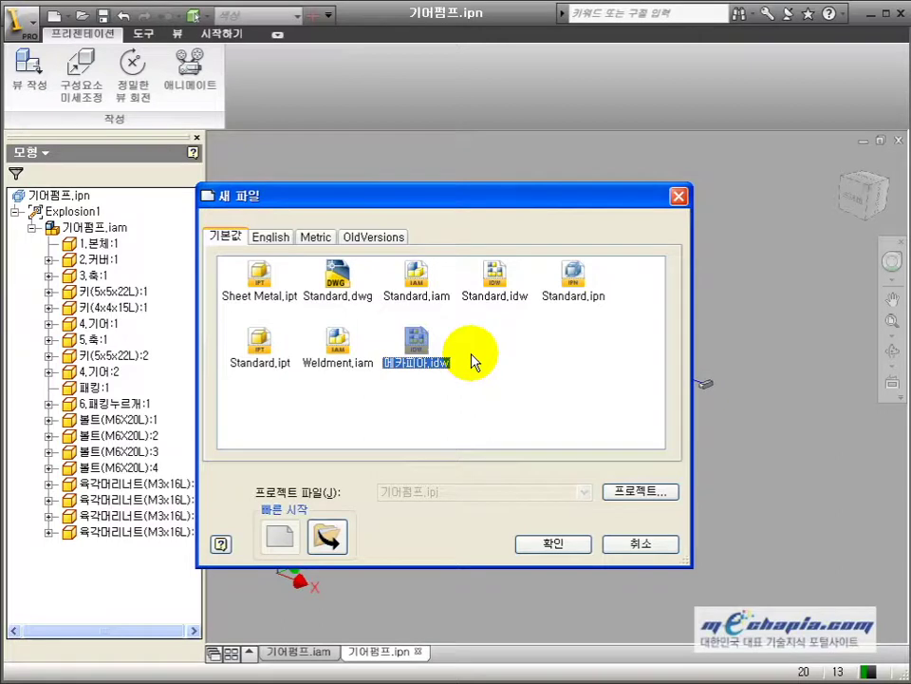
{"action": "left_click", "coordinate": [423, 400]}
{"action": "left_click", "coordinate": [416, 351]}
{"action": "left_click", "coordinate": [541, 546]}
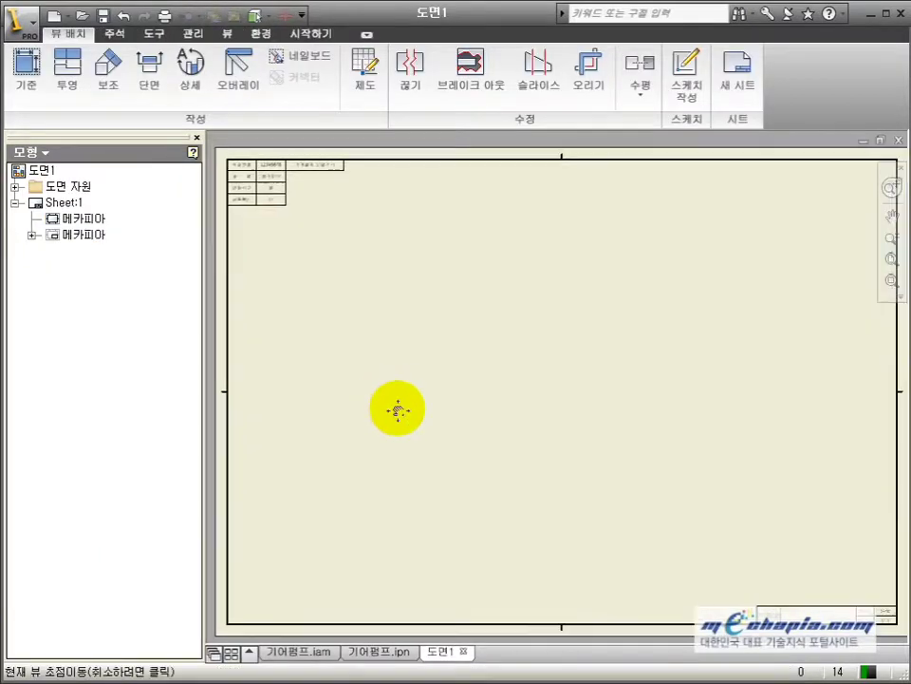
{"action": "scroll", "coordinate": [418, 408], "scroll_direction": "up", "scroll_amount": 2}
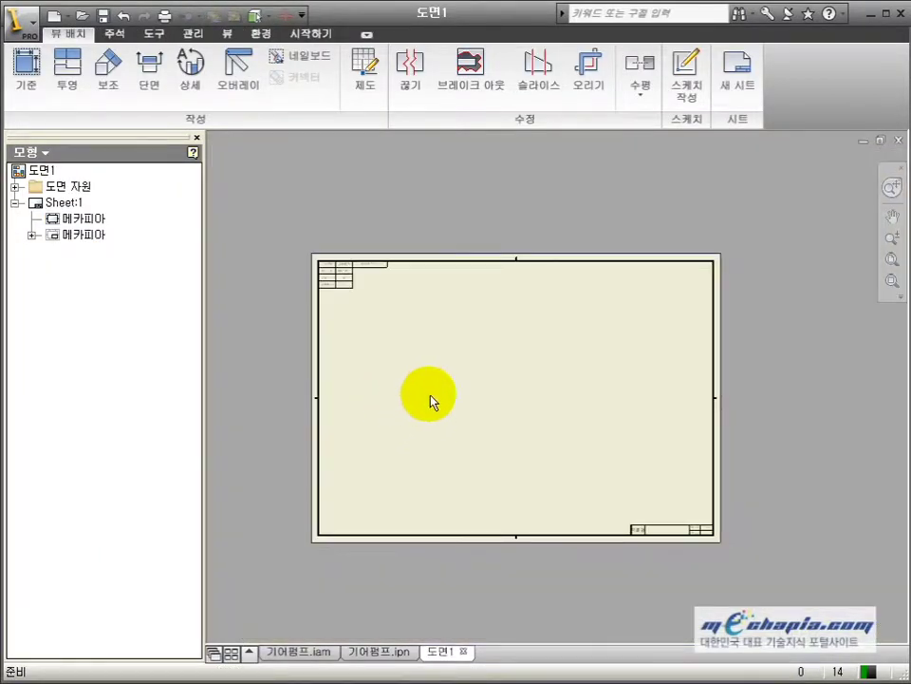
{"action": "middle_click_drag", "start_coordinate": [313, 265], "coordinate": [366, 265]}
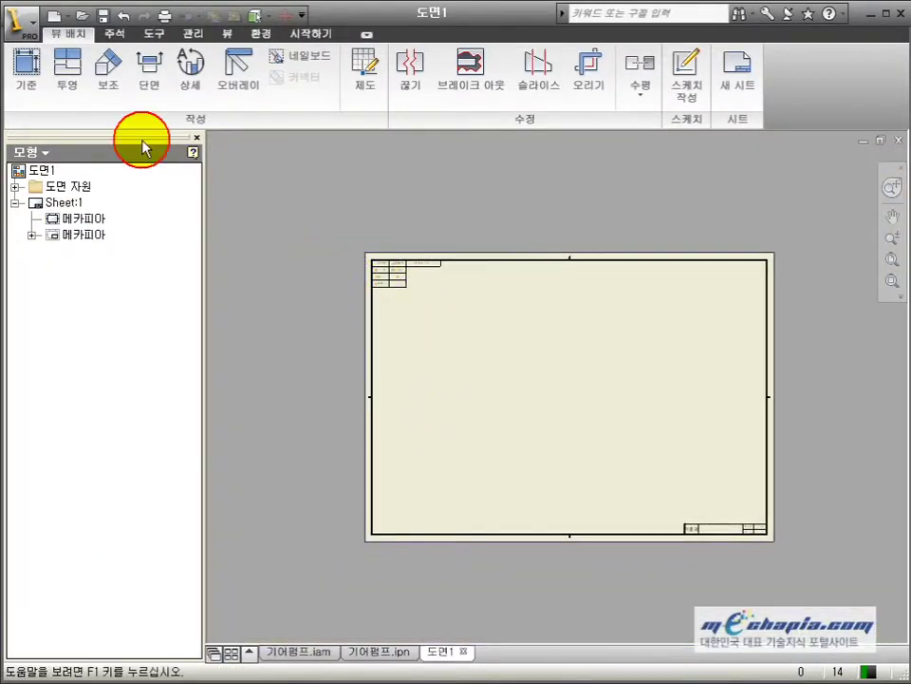
- Place a shaded base view of 기어펌프.iam in the 저면 orientation at 1:1 scale, outside the sheet beside its border
{"action": "left_click", "coordinate": [32, 83]}
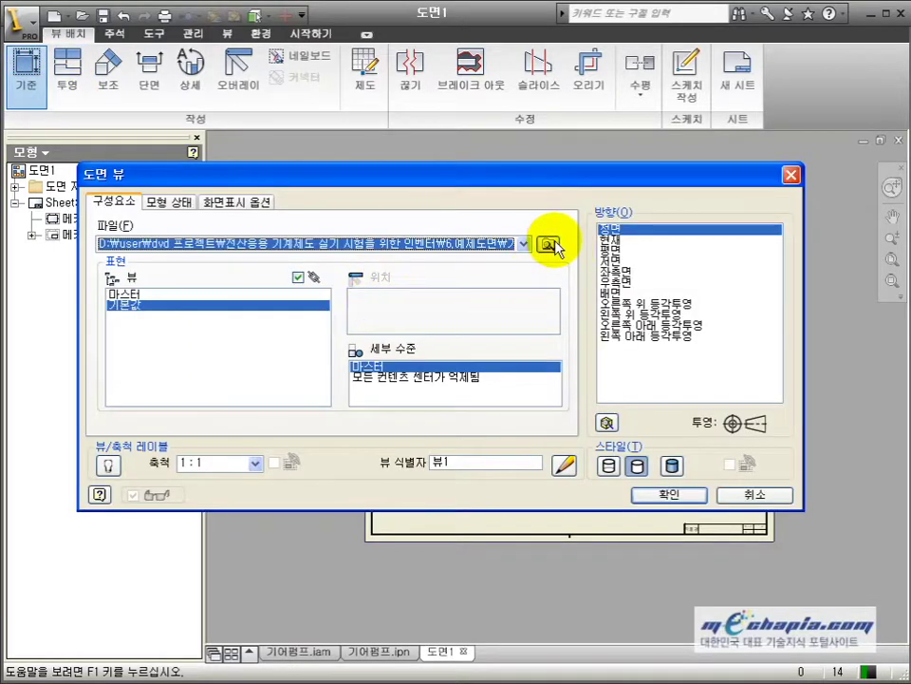
{"action": "left_click", "coordinate": [550, 244]}
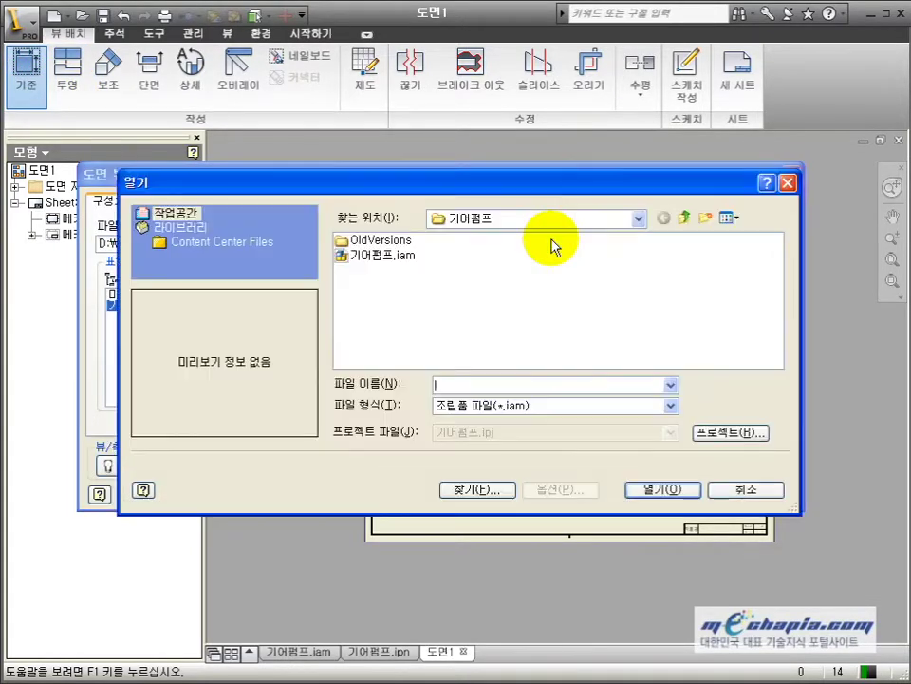
{"action": "left_click", "coordinate": [385, 254]}
{"action": "left_click", "coordinate": [645, 489]}
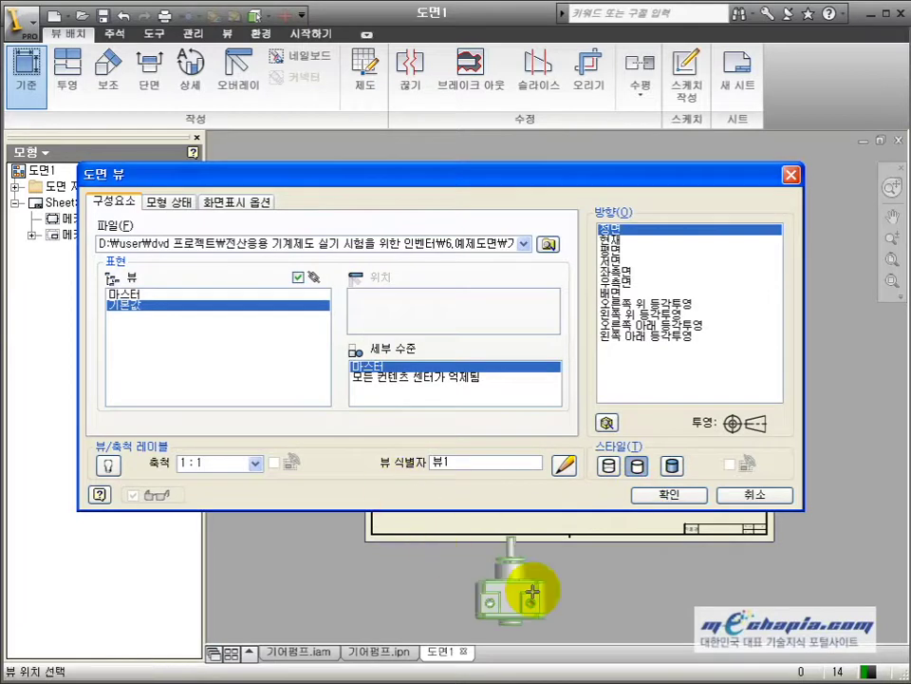
{"action": "left_click", "coordinate": [672, 465]}
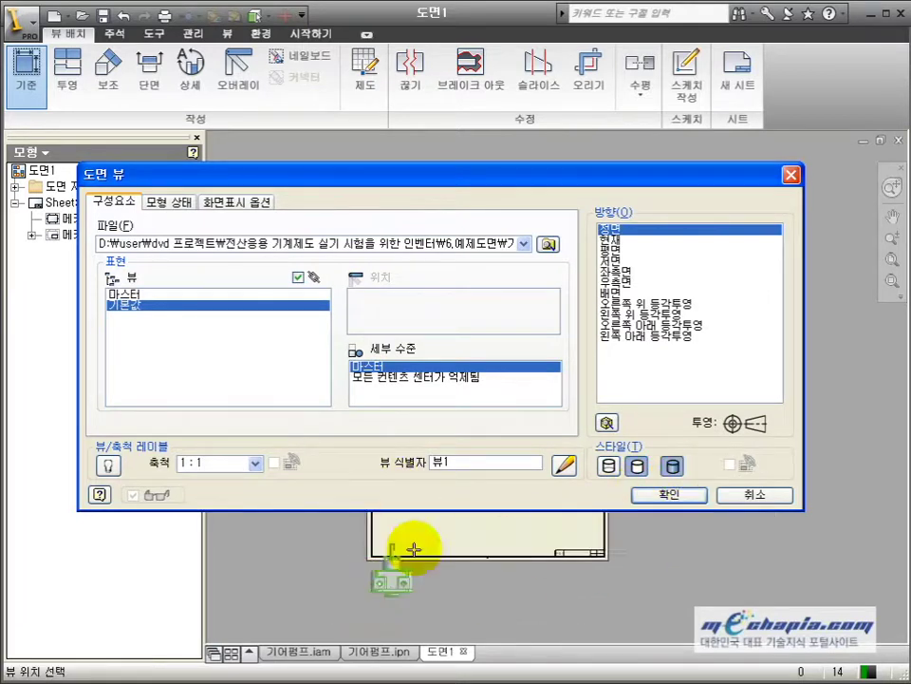
{"action": "left_click", "coordinate": [614, 252]}
{"action": "left_click", "coordinate": [613, 261]}
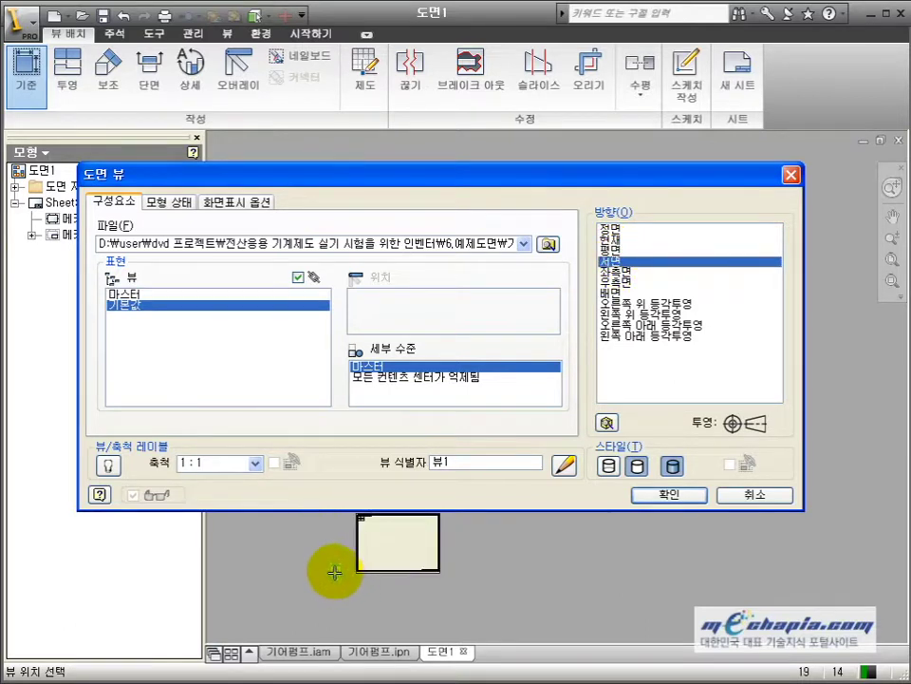
{"action": "scroll", "coordinate": [326, 556], "scroll_direction": "down", "scroll_amount": 3}
{"action": "middle_click_drag", "start_coordinate": [327, 540], "coordinate": [432, 571]}
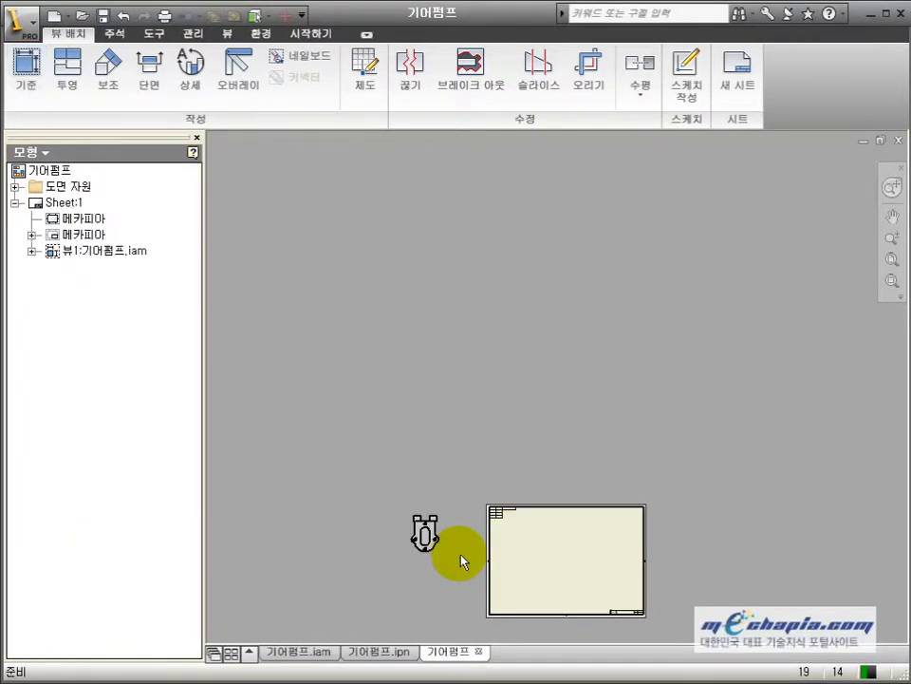
- Start a sketch on the placed pump view and project the upper arc of the central slot to get its centre point
{"action": "scroll", "coordinate": [462, 556], "scroll_direction": "down", "scroll_amount": 5}
{"action": "middle_click_drag", "start_coordinate": [401, 522], "coordinate": [459, 465]}
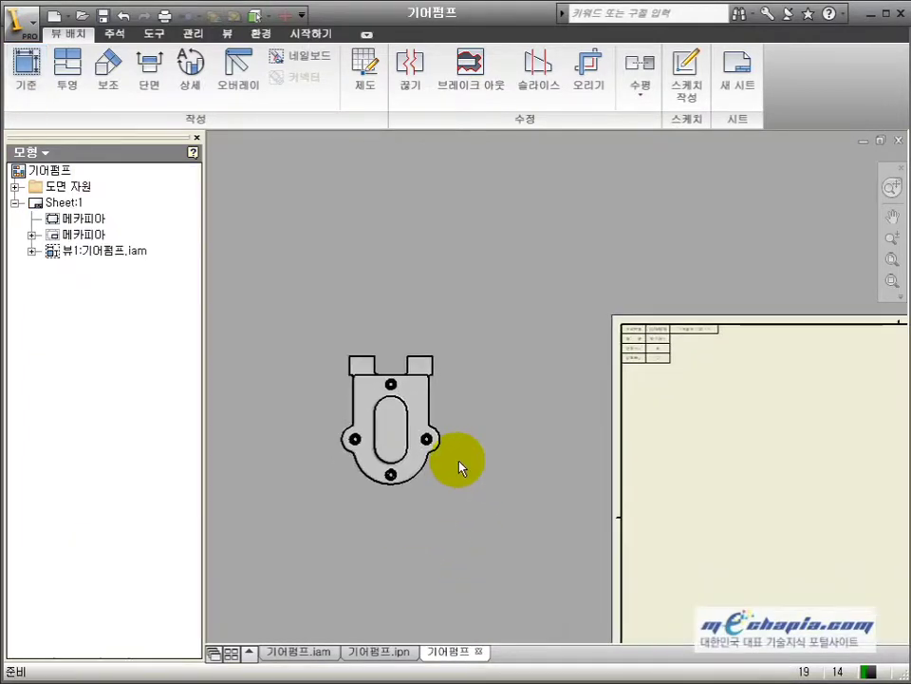
{"action": "scroll", "coordinate": [456, 460], "scroll_direction": "down", "scroll_amount": 3}
{"action": "scroll", "coordinate": [441, 463], "scroll_direction": "up", "scroll_amount": 2}
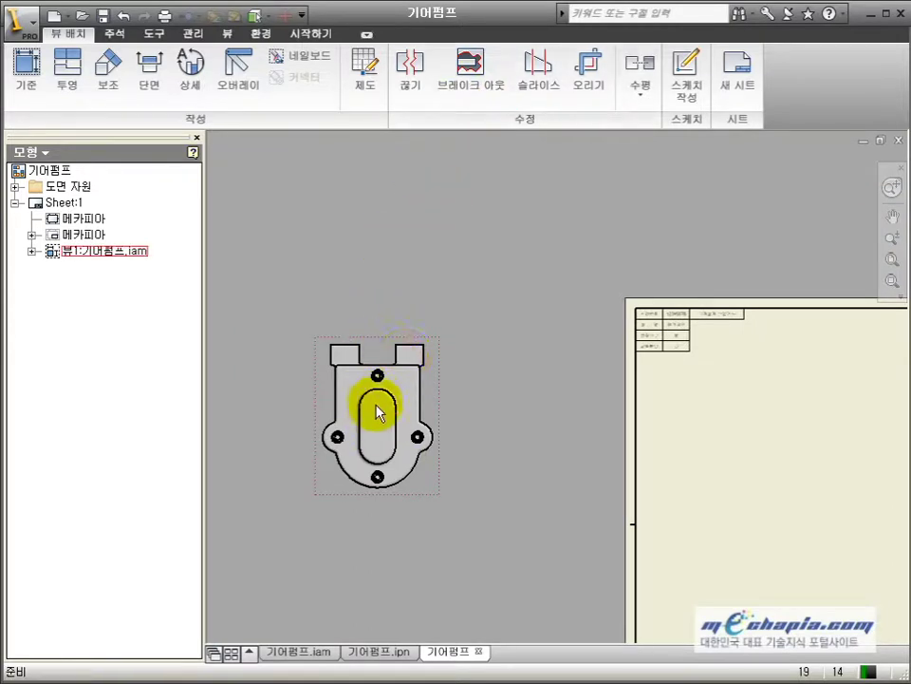
{"action": "scroll", "coordinate": [389, 443], "scroll_direction": "up", "scroll_amount": 2}
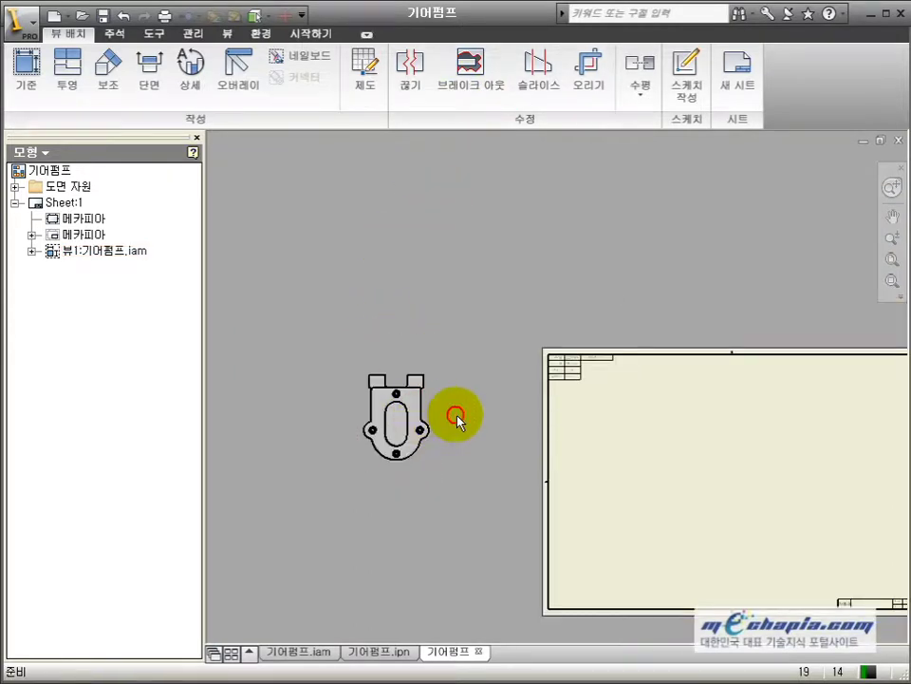
{"action": "middle_click_drag", "start_coordinate": [472, 421], "coordinate": [546, 406]}
{"action": "scroll", "coordinate": [448, 442], "scroll_direction": "down", "scroll_amount": 5}
{"action": "scroll", "coordinate": [545, 405], "scroll_direction": "up", "scroll_amount": 2}
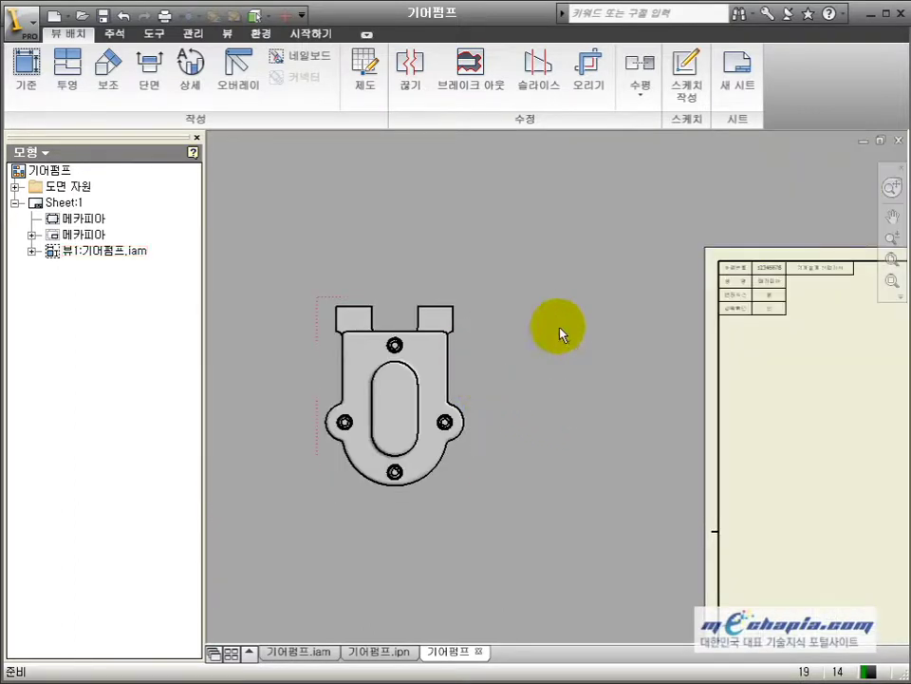
{"action": "left_click", "coordinate": [509, 353]}
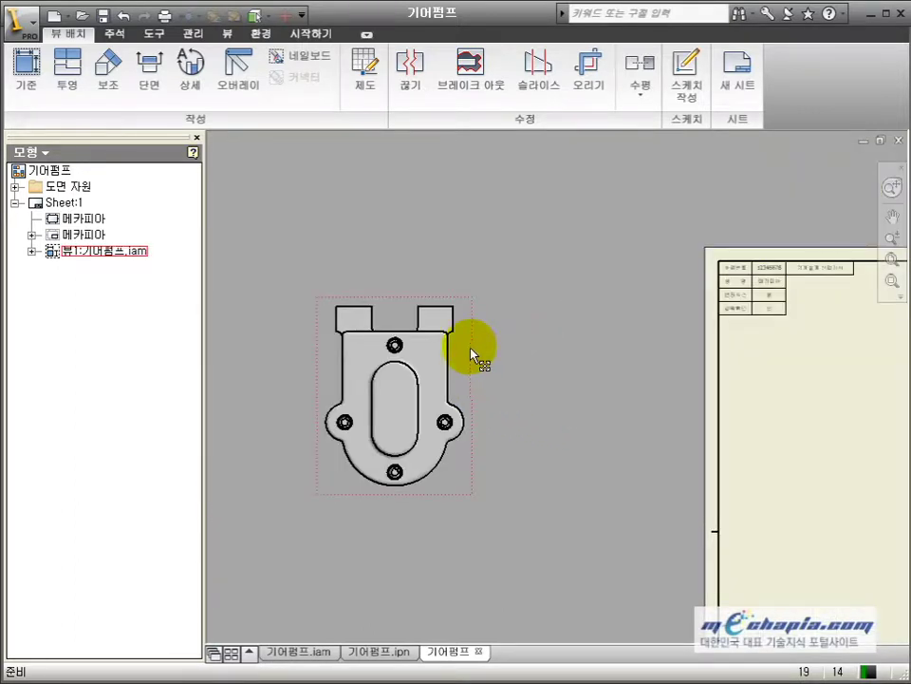
{"action": "middle_click_drag", "start_coordinate": [472, 382], "coordinate": [468, 372]}
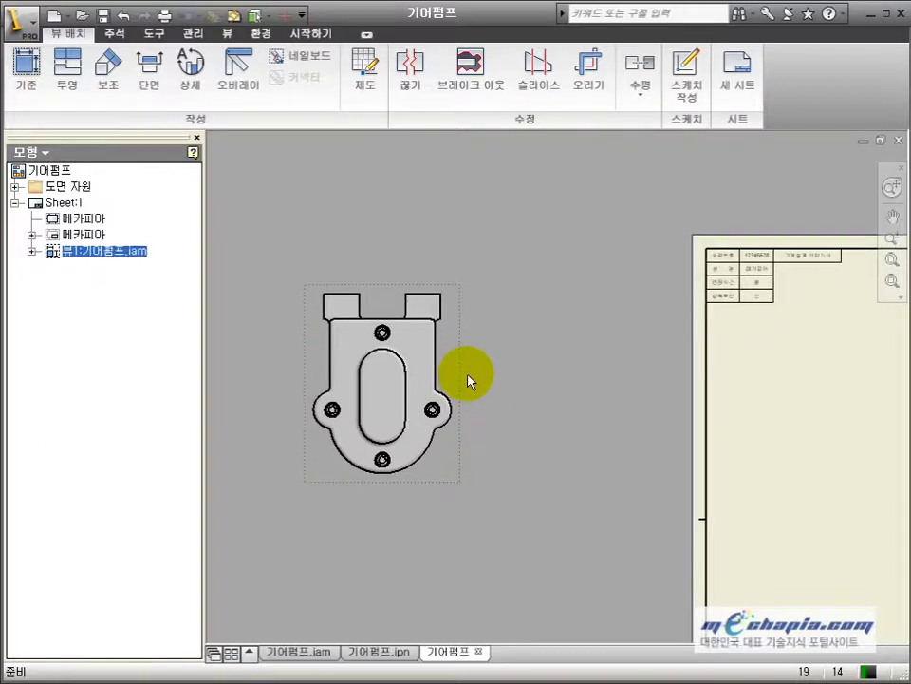
{"action": "left_click", "coordinate": [502, 366]}
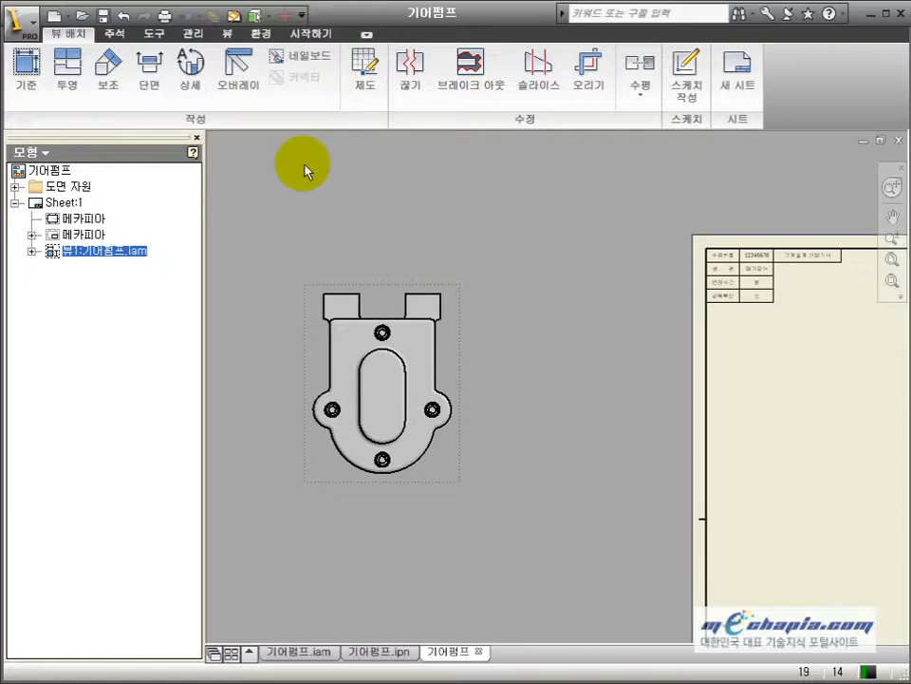
{"action": "key", "text": "s"}
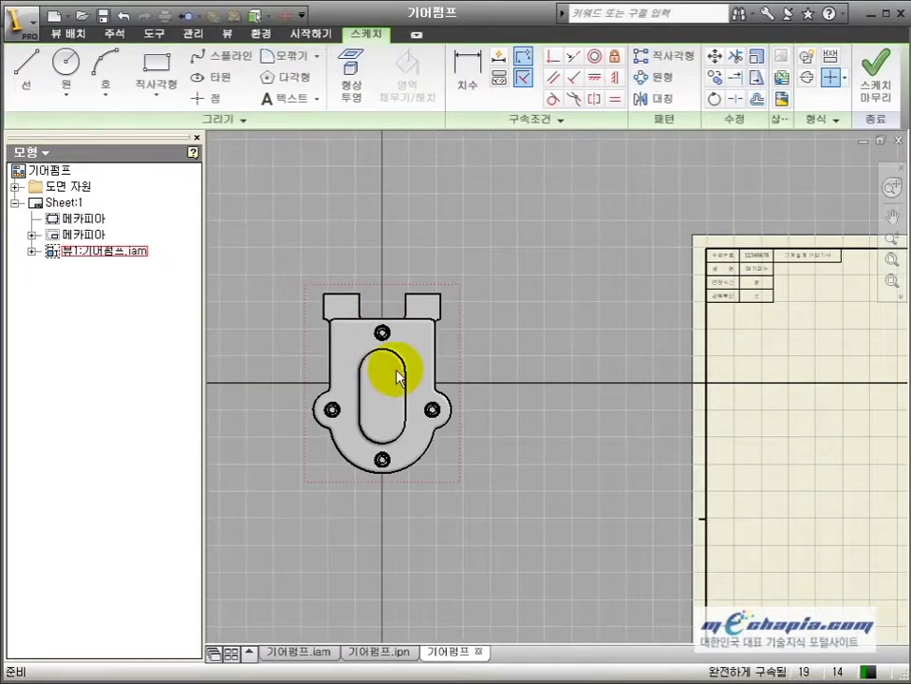
{"action": "scroll", "coordinate": [393, 328], "scroll_direction": "up", "scroll_amount": 3}
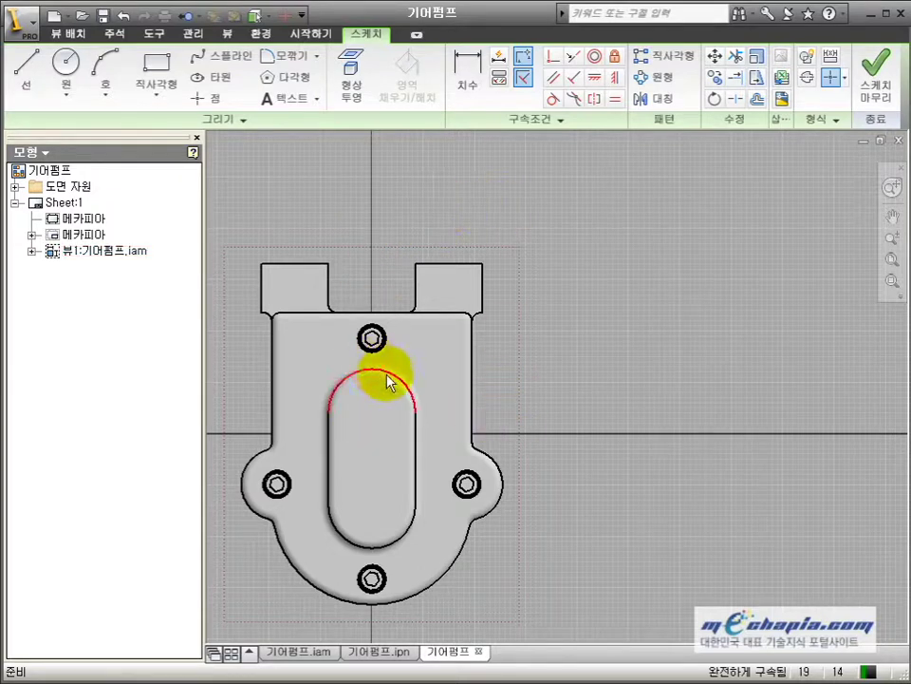
{"action": "left_click", "coordinate": [394, 377]}
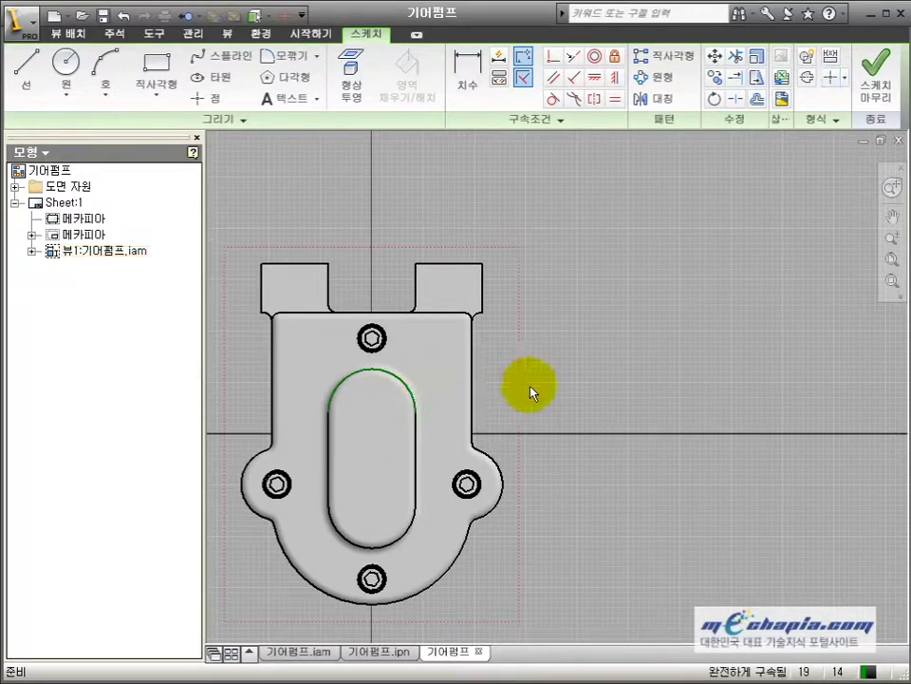
{"action": "left_click", "coordinate": [351, 78]}
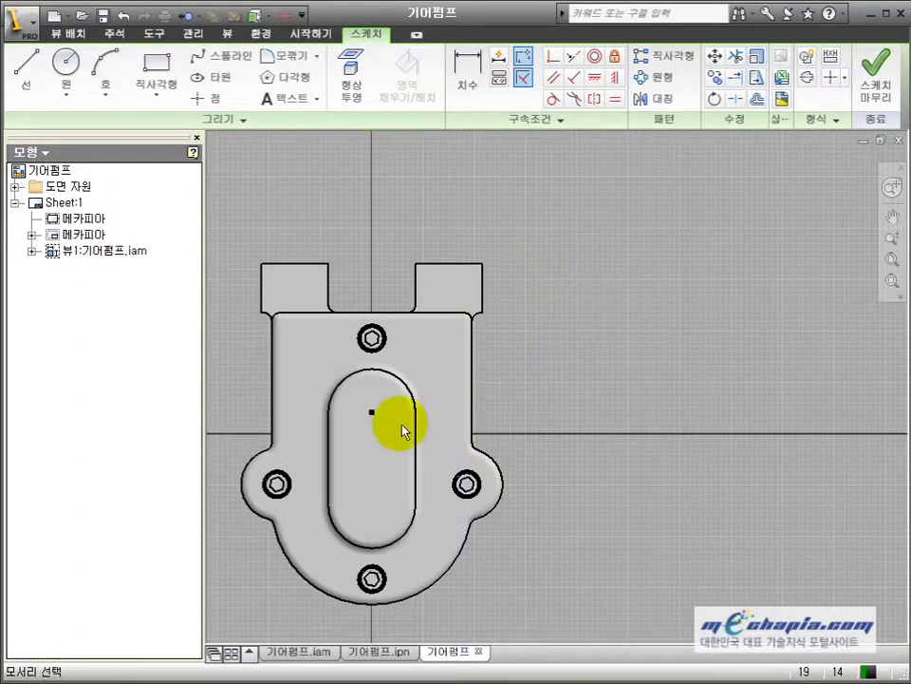
- Draw a rectangle from the projected arc's centre to beyond the pump's upper-right corner, and finish the sketch
{"action": "left_click", "coordinate": [157, 76]}
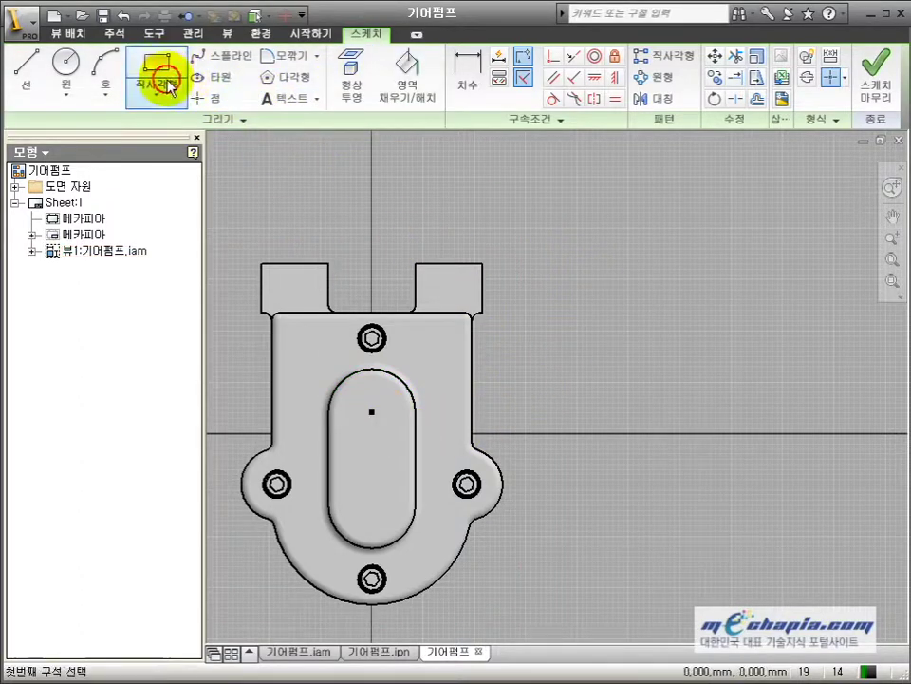
{"action": "left_click", "coordinate": [374, 412]}
{"action": "left_click", "coordinate": [533, 236]}
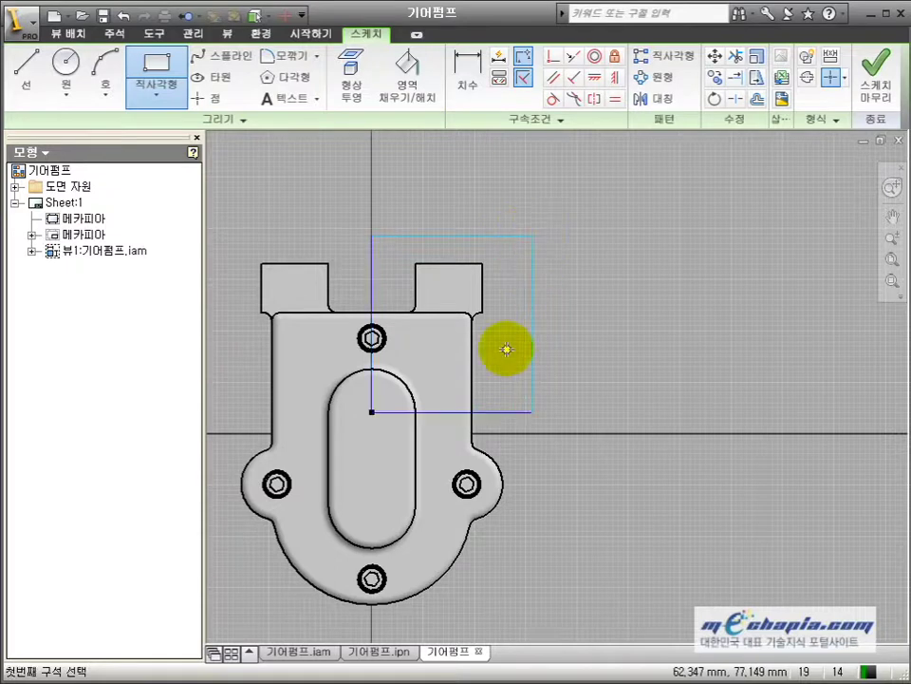
{"action": "key", "text": "Escape"}
{"action": "left_click", "coordinate": [874, 76]}
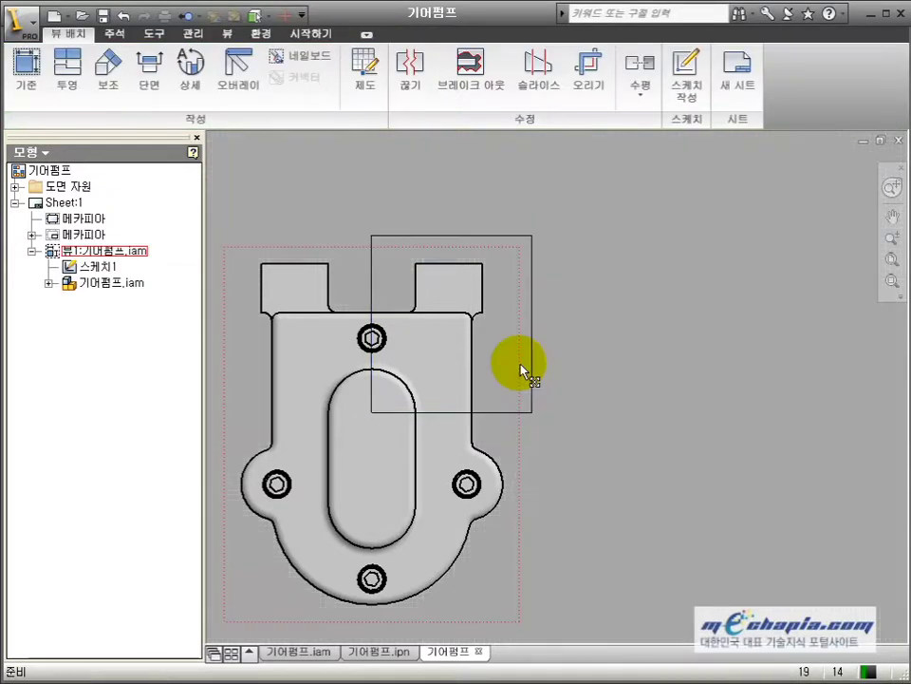
- Create a break-out in the pump view from the sketched rectangle, with the depth starting from a point on the central slot's edge
{"action": "scroll", "coordinate": [525, 369], "scroll_direction": "down", "scroll_amount": 6}
{"action": "scroll", "coordinate": [503, 399], "scroll_direction": "up", "scroll_amount": 3}
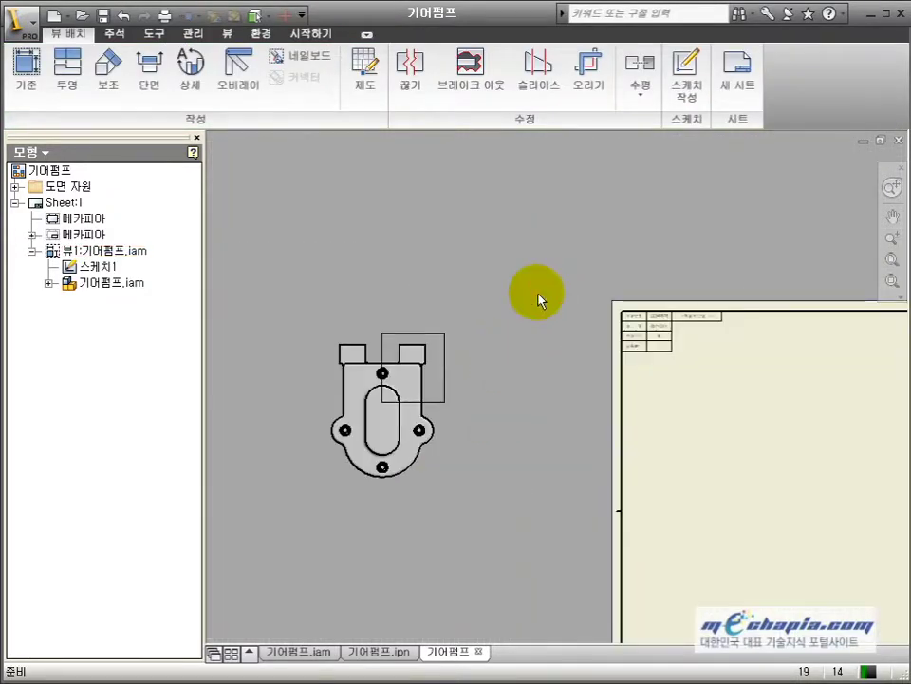
{"action": "left_click", "coordinate": [475, 81]}
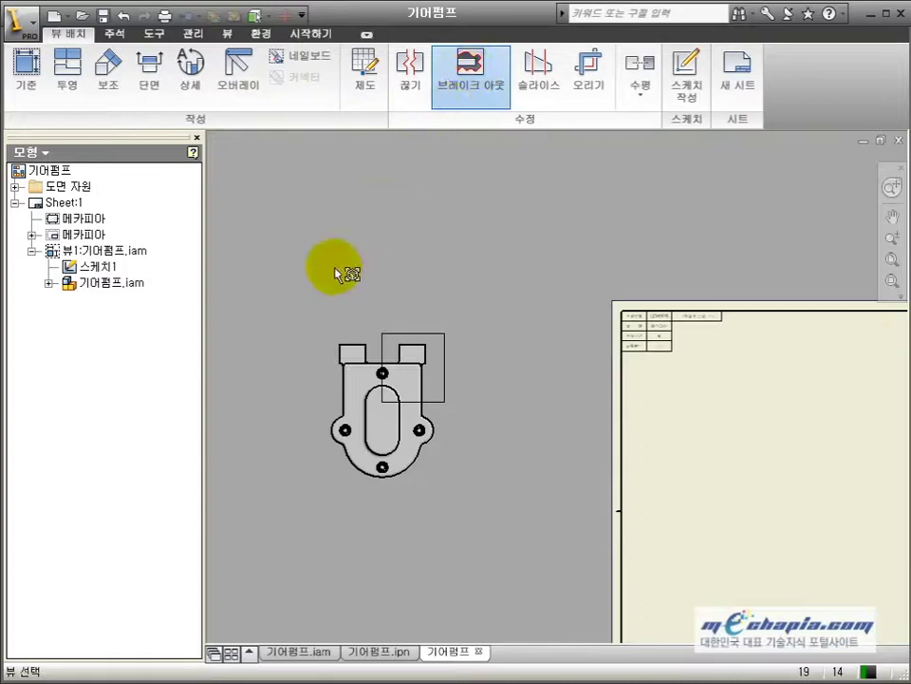
{"action": "left_click", "coordinate": [330, 395]}
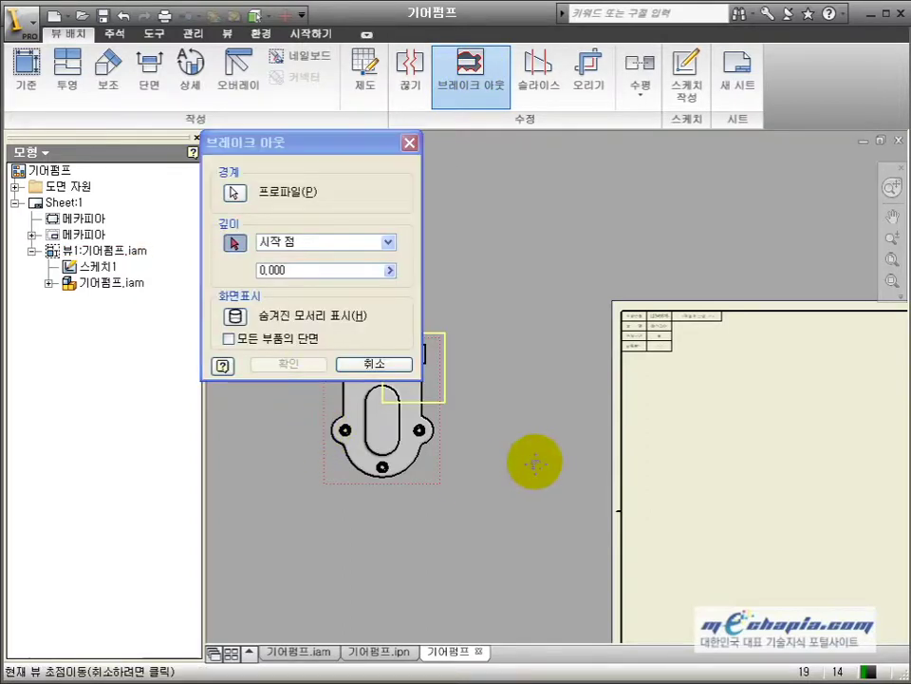
{"action": "middle_click_drag", "start_coordinate": [533, 464], "coordinate": [583, 505]}
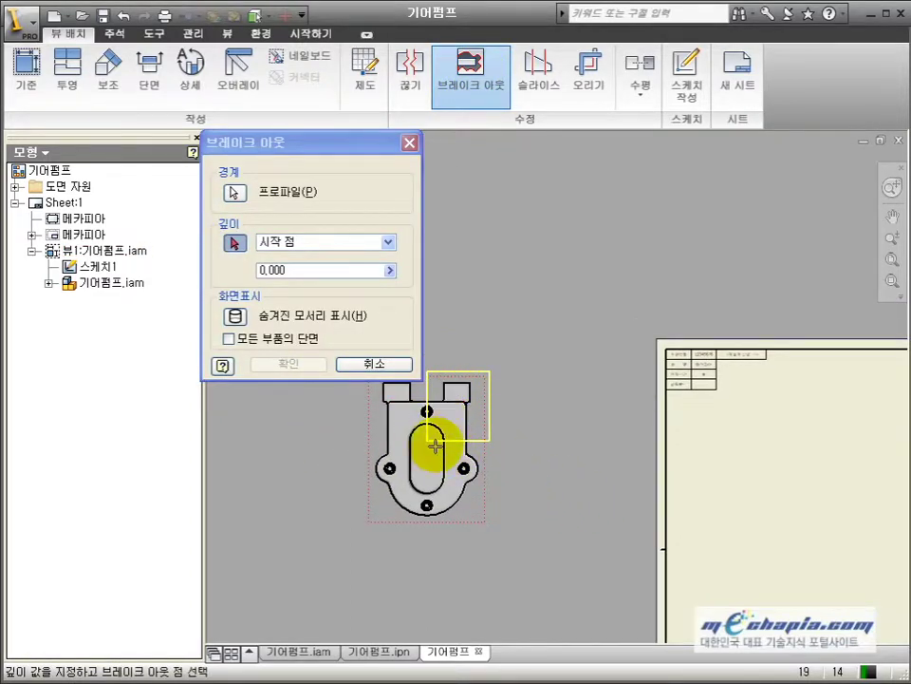
{"action": "scroll", "coordinate": [432, 439], "scroll_direction": "up", "scroll_amount": 3}
{"action": "scroll", "coordinate": [444, 441], "scroll_direction": "down", "scroll_amount": 3}
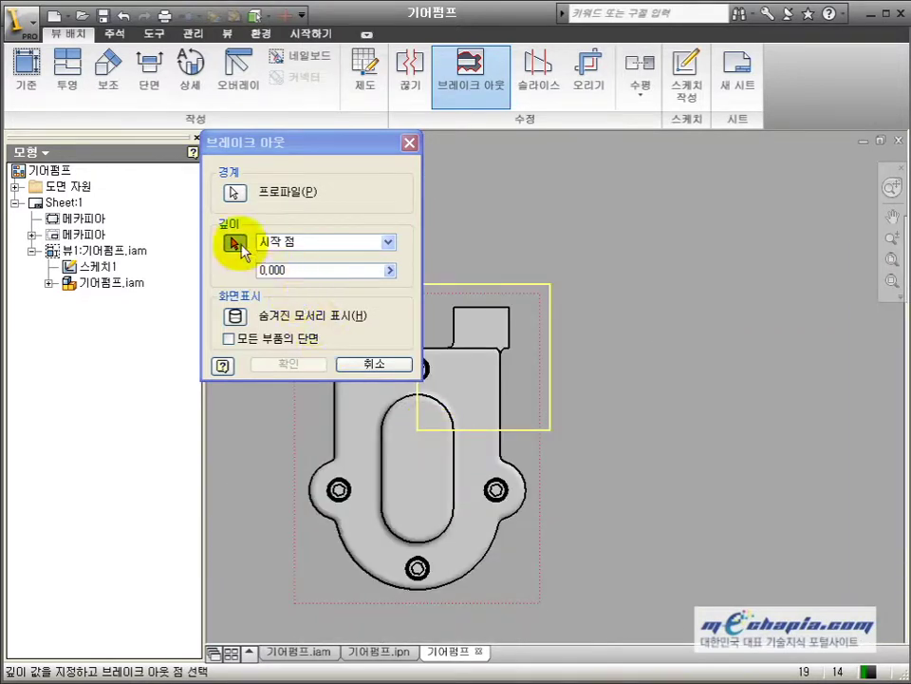
{"action": "left_click", "coordinate": [454, 462]}
{"action": "left_click_drag", "start_coordinate": [305, 270], "coordinate": [238, 289]}
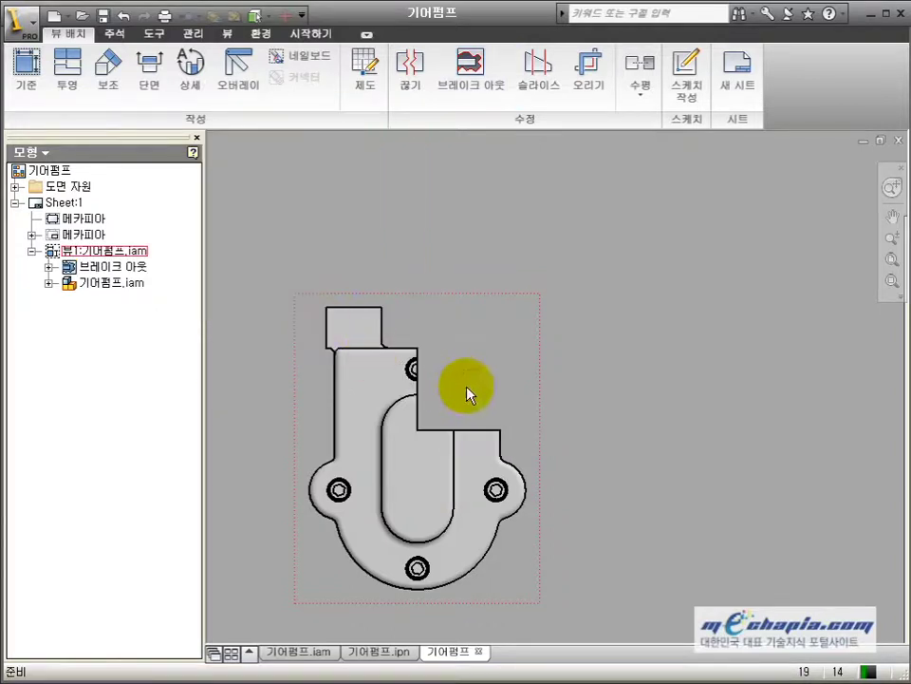
- Project an isometric view from the broken-out pump view, placing it diagonally above and to its right
{"action": "scroll", "coordinate": [527, 413], "scroll_direction": "up", "scroll_amount": 2}
{"action": "middle_click_drag", "start_coordinate": [527, 413], "coordinate": [490, 389]}
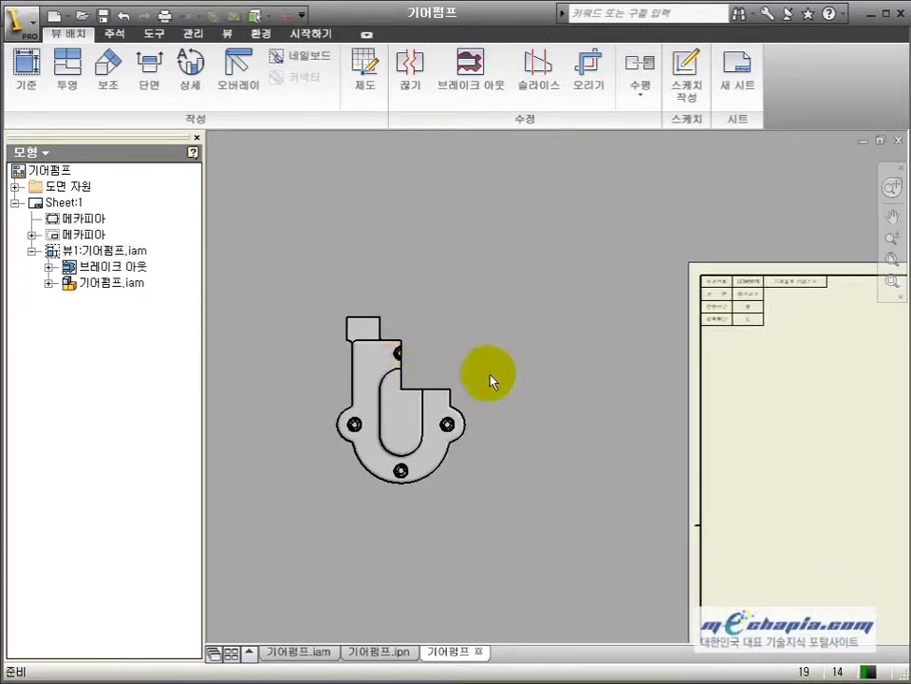
{"action": "scroll", "coordinate": [479, 380], "scroll_direction": "up", "scroll_amount": 3}
{"action": "scroll", "coordinate": [465, 391], "scroll_direction": "down", "scroll_amount": 2}
{"action": "left_click", "coordinate": [66, 76]}
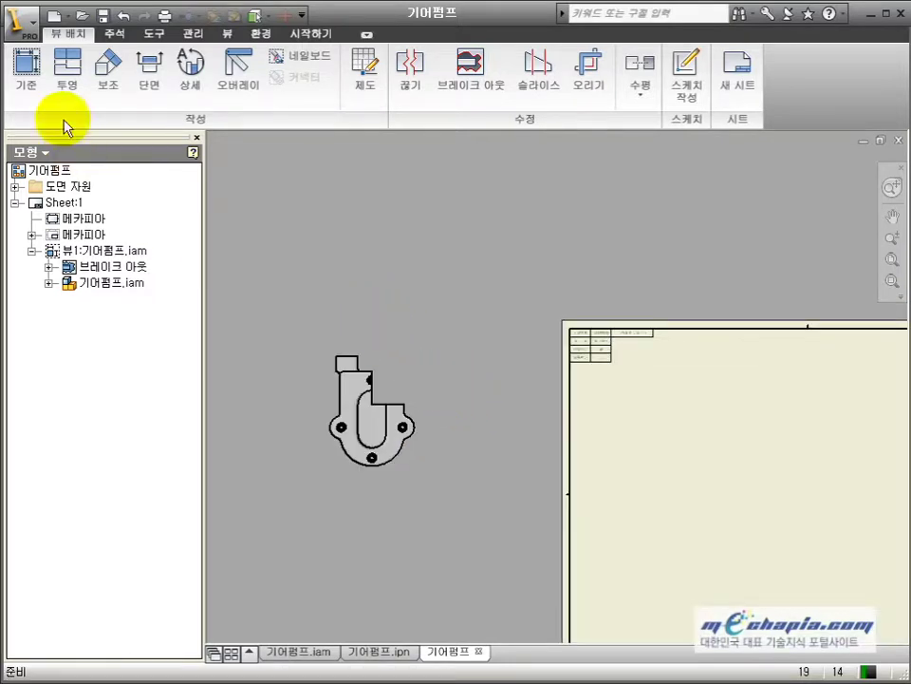
{"action": "left_click", "coordinate": [368, 429]}
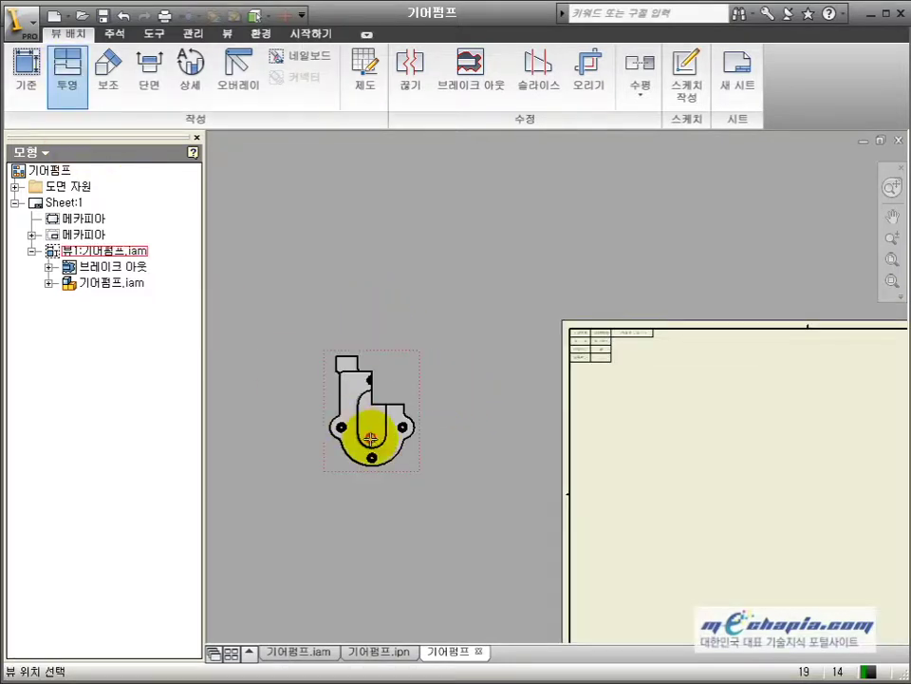
{"action": "left_click", "coordinate": [479, 292]}
{"action": "right_click", "coordinate": [486, 297]}
{"action": "left_click", "coordinate": [520, 306]}
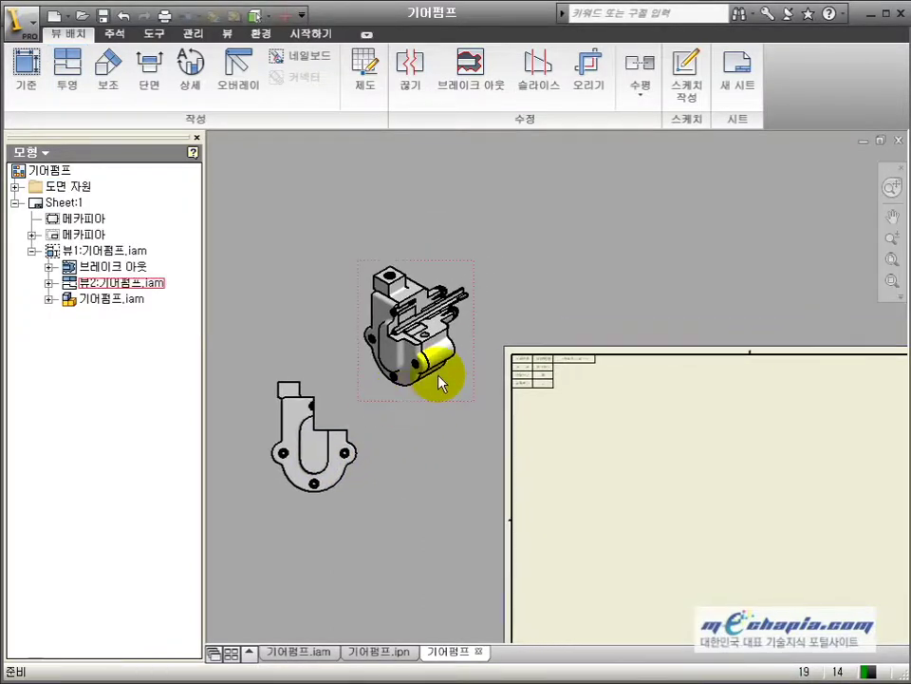
- Examine the cut faces of the shaft, gears and fasteners in the isometric pump view
{"action": "scroll", "coordinate": [433, 380], "scroll_direction": "up", "scroll_amount": 6}
{"action": "scroll", "coordinate": [412, 353], "scroll_direction": "down", "scroll_amount": 4}
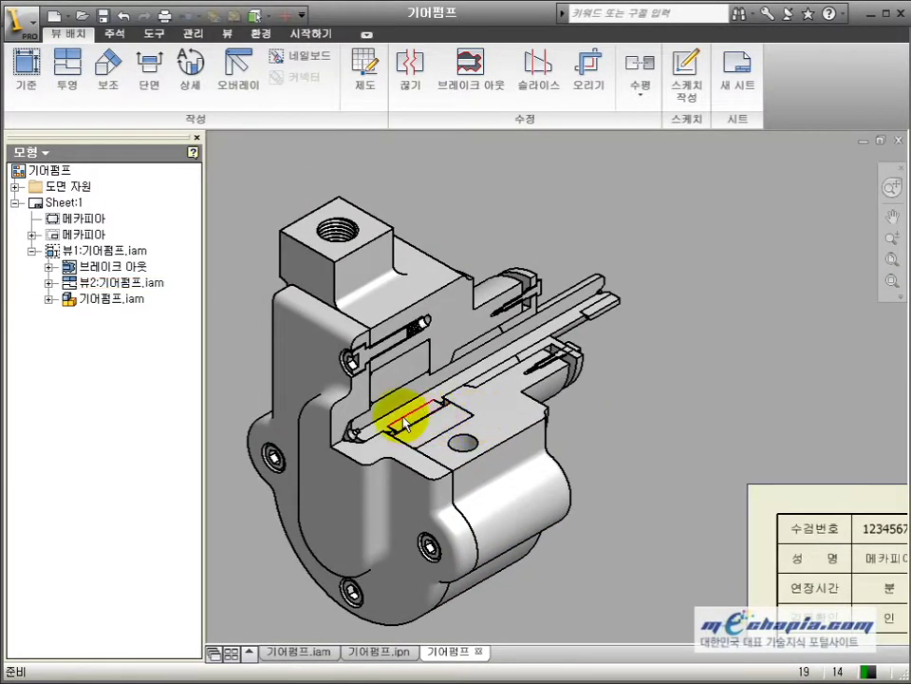
{"action": "scroll", "coordinate": [403, 423], "scroll_direction": "up", "scroll_amount": 3}
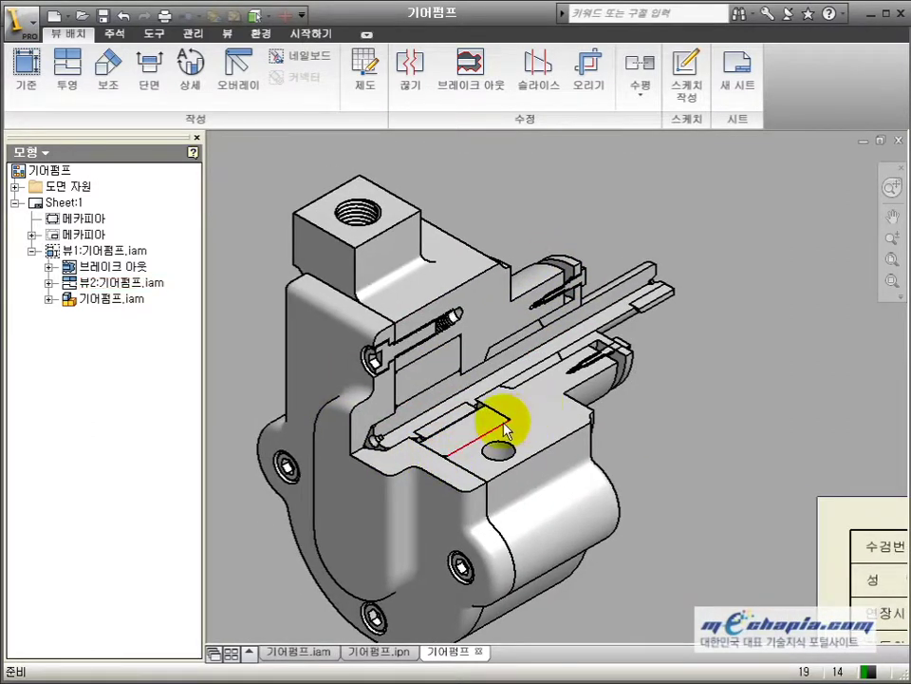
{"action": "scroll", "coordinate": [500, 424], "scroll_direction": "up", "scroll_amount": 5}
{"action": "scroll", "coordinate": [486, 434], "scroll_direction": "down", "scroll_amount": 3}
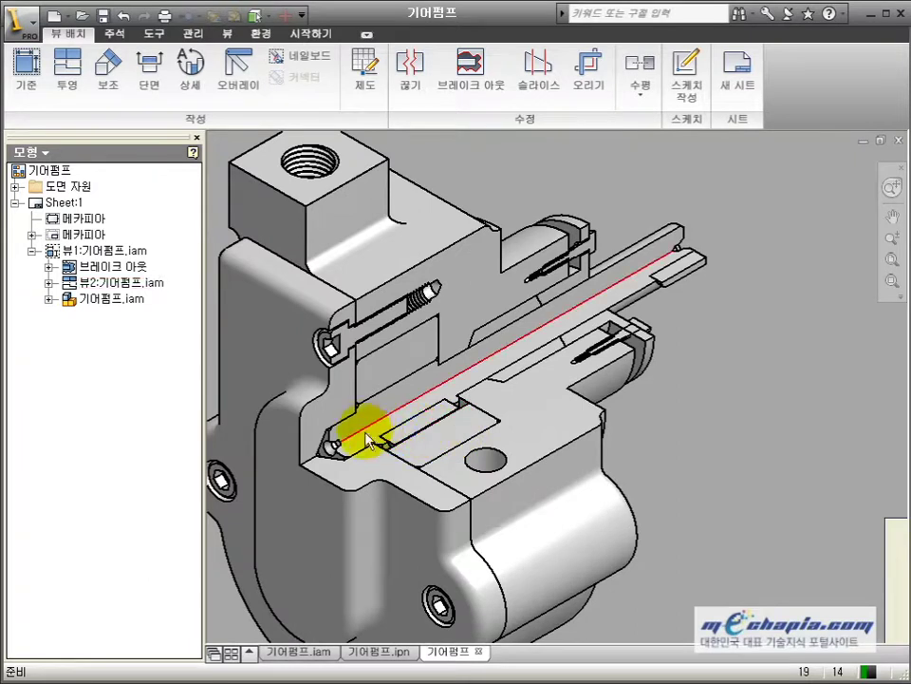
{"action": "left_click", "coordinate": [370, 430]}
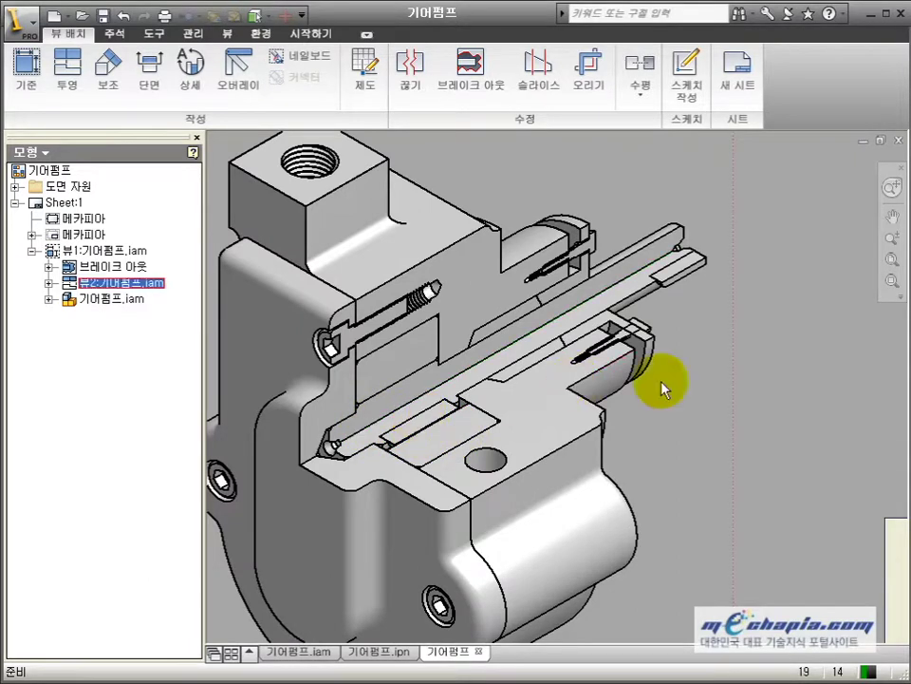
{"action": "left_click", "coordinate": [630, 407]}
{"action": "scroll", "coordinate": [607, 404], "scroll_direction": "down", "scroll_amount": 2}
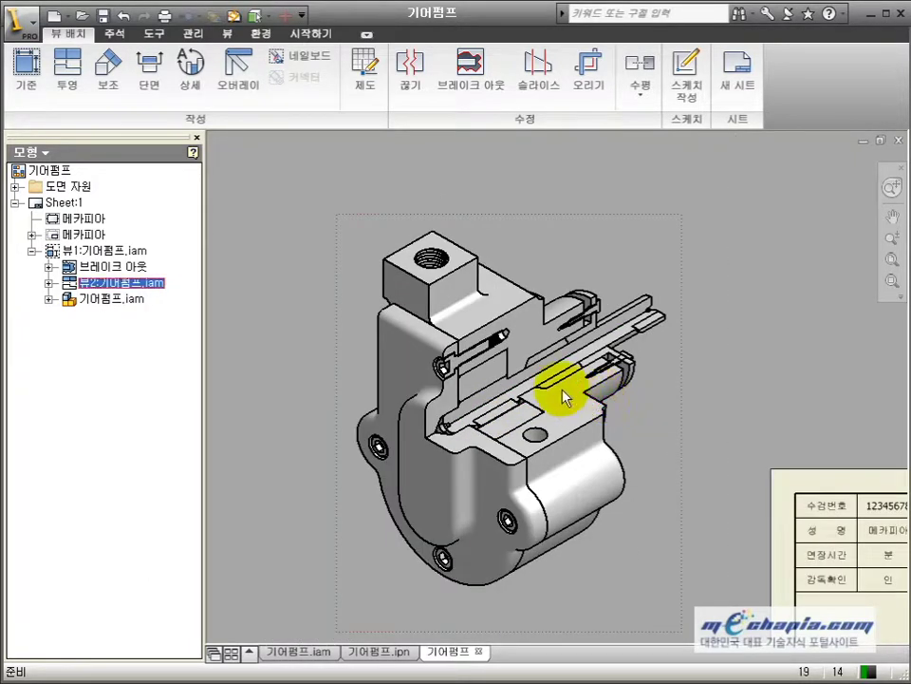
- Compare the cutaway isometric pump view's internal parts with the broken-out corner of the base view
{"action": "middle_click_drag", "start_coordinate": [573, 393], "coordinate": [569, 339]}
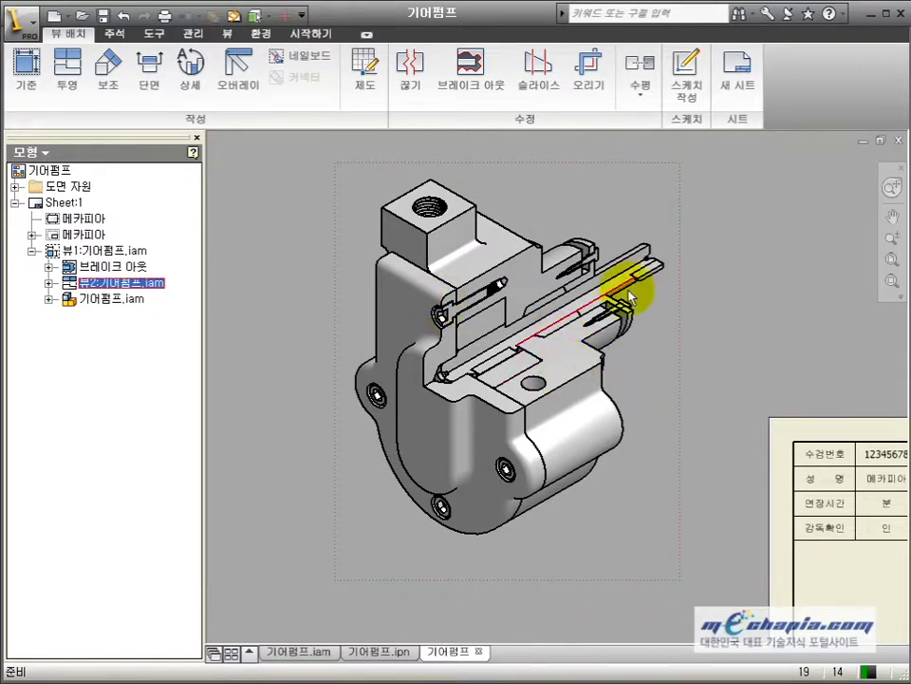
{"action": "scroll", "coordinate": [636, 302], "scroll_direction": "up", "scroll_amount": 3}
{"action": "scroll", "coordinate": [569, 356], "scroll_direction": "down", "scroll_amount": 4}
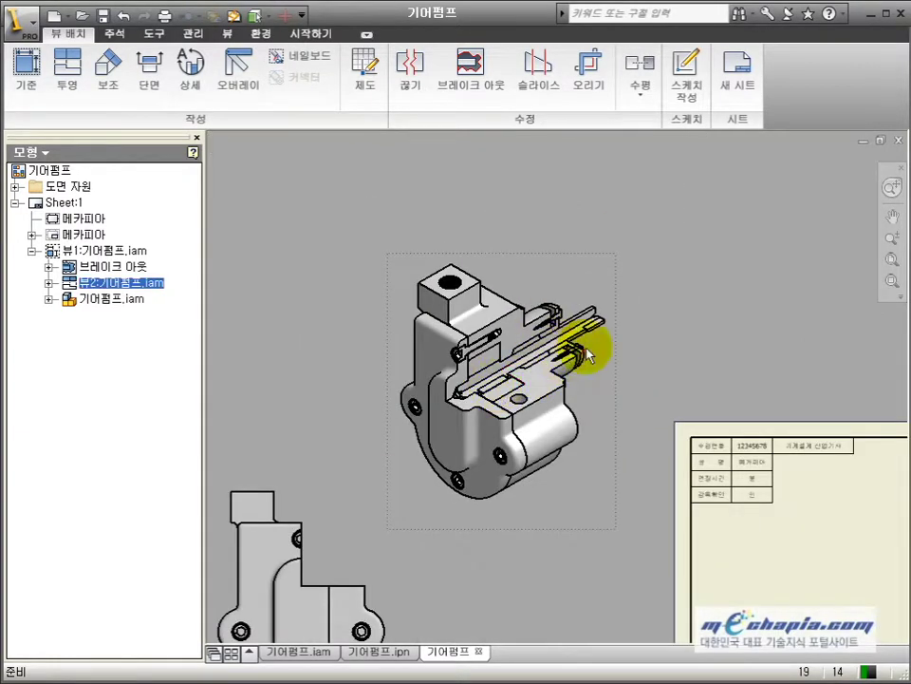
{"action": "mouse_move", "coordinate": [505, 387]}
{"action": "middle_mouse_down"}
{"action": "mouse_move", "coordinate": [570, 299]}
{"action": "mouse_move", "coordinate": [554, 314]}
{"action": "middle_mouse_up"}
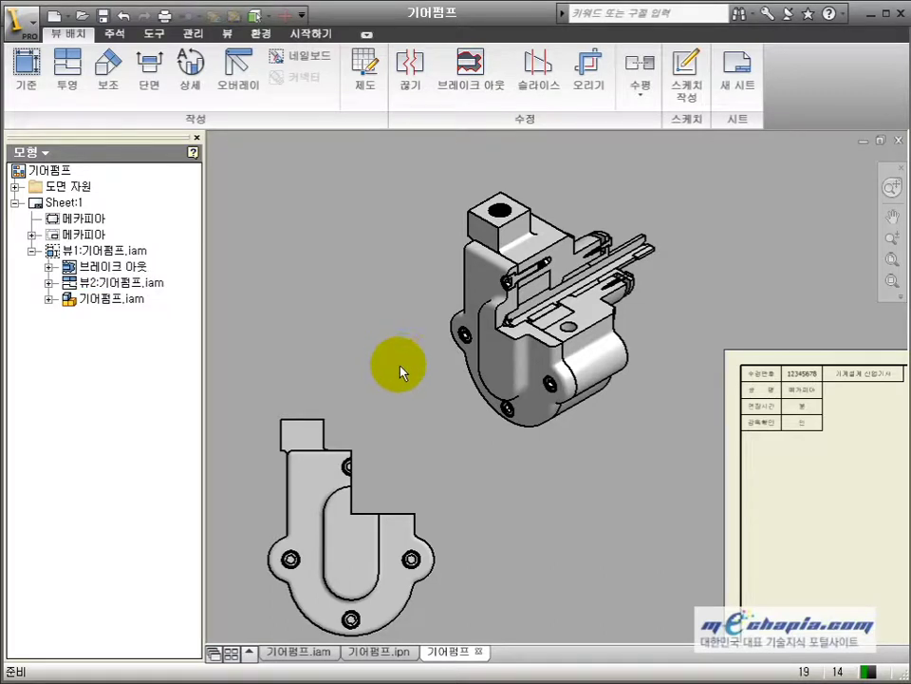
{"action": "mouse_move", "coordinate": [401, 369]}
{"action": "middle_mouse_down"}
{"action": "mouse_move", "coordinate": [413, 309]}
{"action": "mouse_move", "coordinate": [408, 384]}
{"action": "middle_mouse_up"}
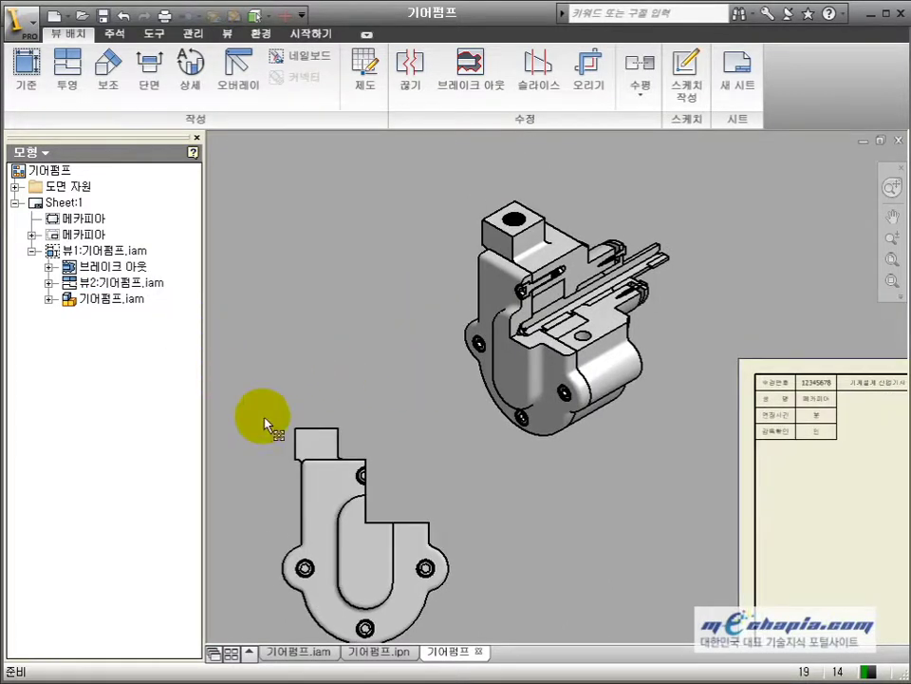
{"action": "left_click", "coordinate": [387, 473]}
{"action": "mouse_move", "coordinate": [386, 473]}
{"action": "middle_mouse_down"}
{"action": "mouse_move", "coordinate": [399, 293]}
{"action": "mouse_move", "coordinate": [419, 356]}
{"action": "middle_mouse_up"}
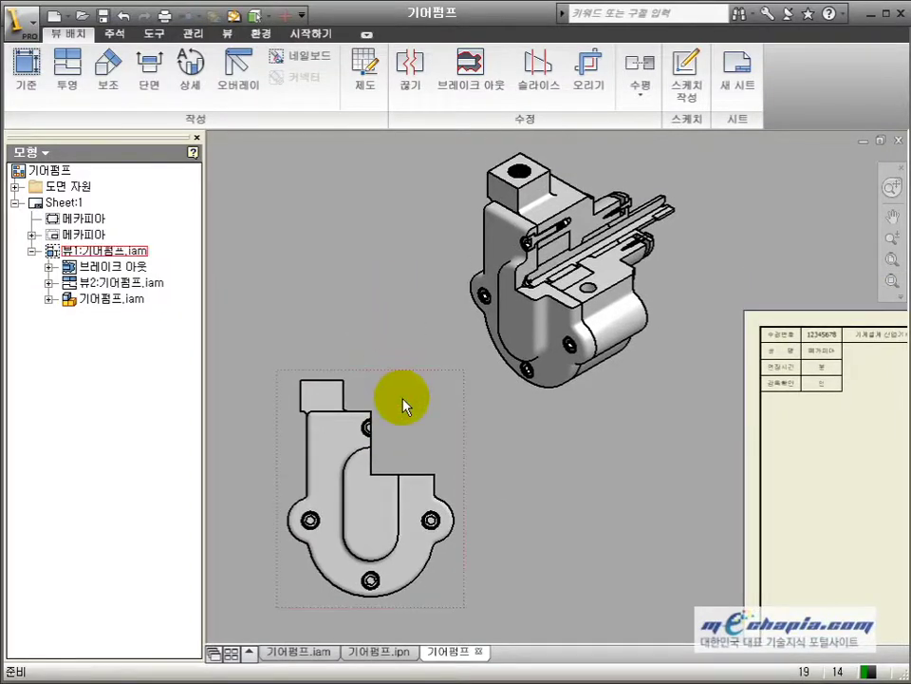
{"action": "left_click", "coordinate": [399, 439]}
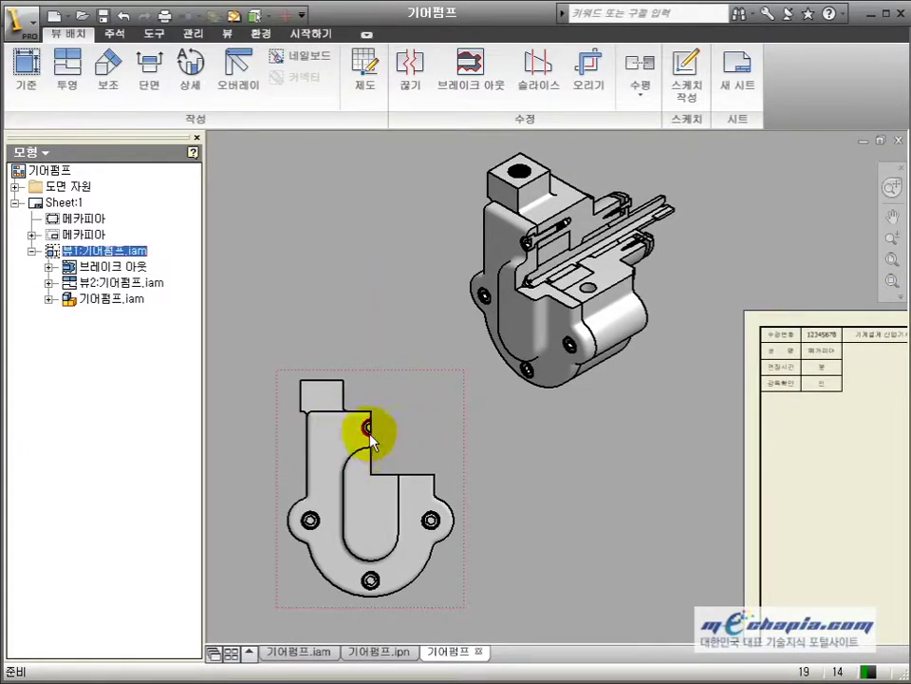
{"action": "middle_click_drag", "start_coordinate": [467, 373], "coordinate": [457, 427]}
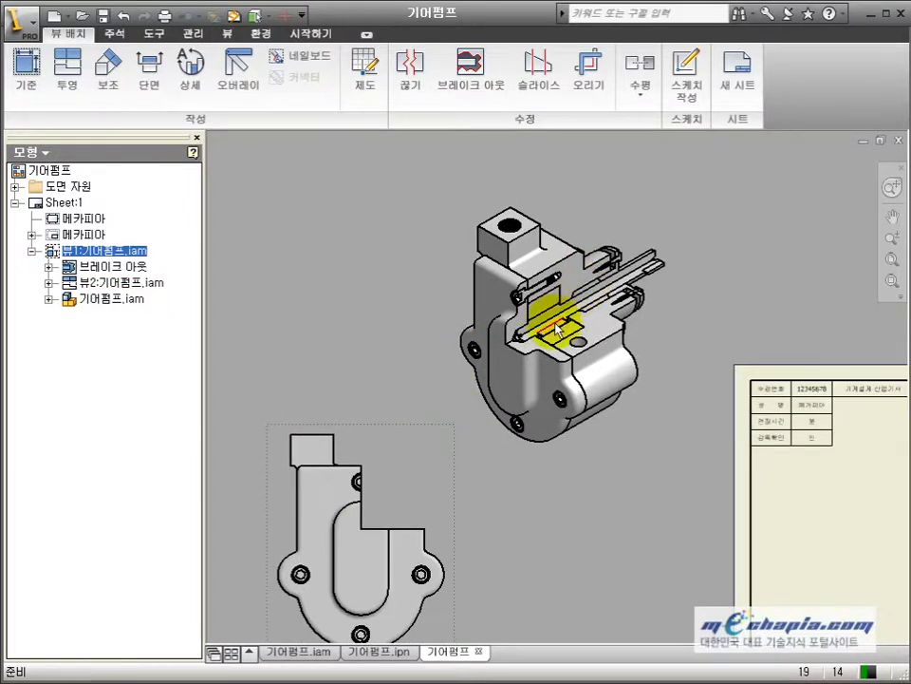
{"action": "left_click", "coordinate": [394, 371]}
{"action": "middle_click_drag", "start_coordinate": [389, 374], "coordinate": [412, 349]}
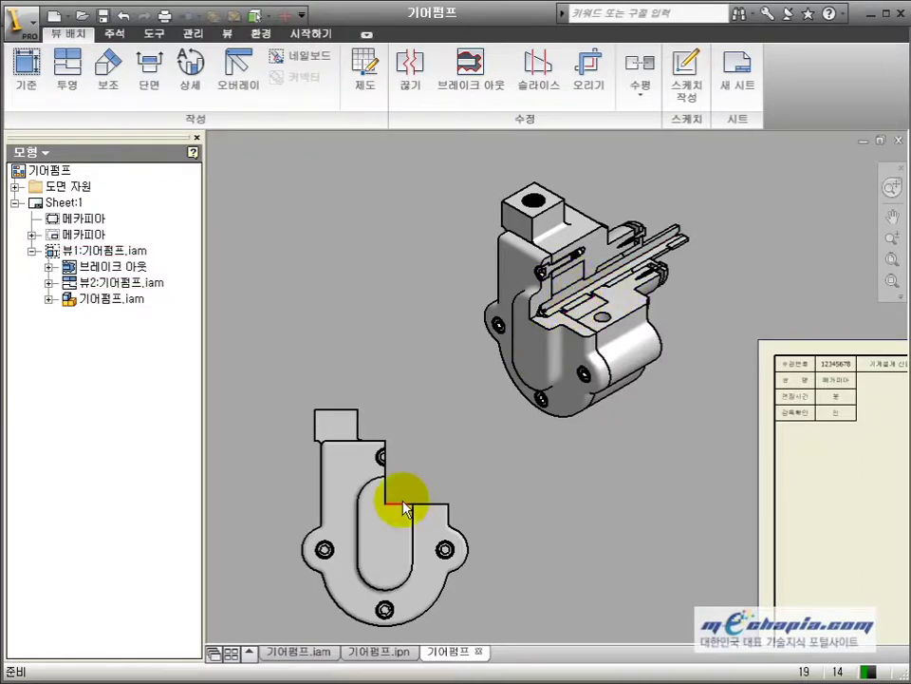
- Move the broken-out base view up and to the left, away from the isometric view
{"action": "middle_click_drag", "start_coordinate": [572, 401], "coordinate": [588, 366]}
{"action": "left_click", "coordinate": [504, 412]}
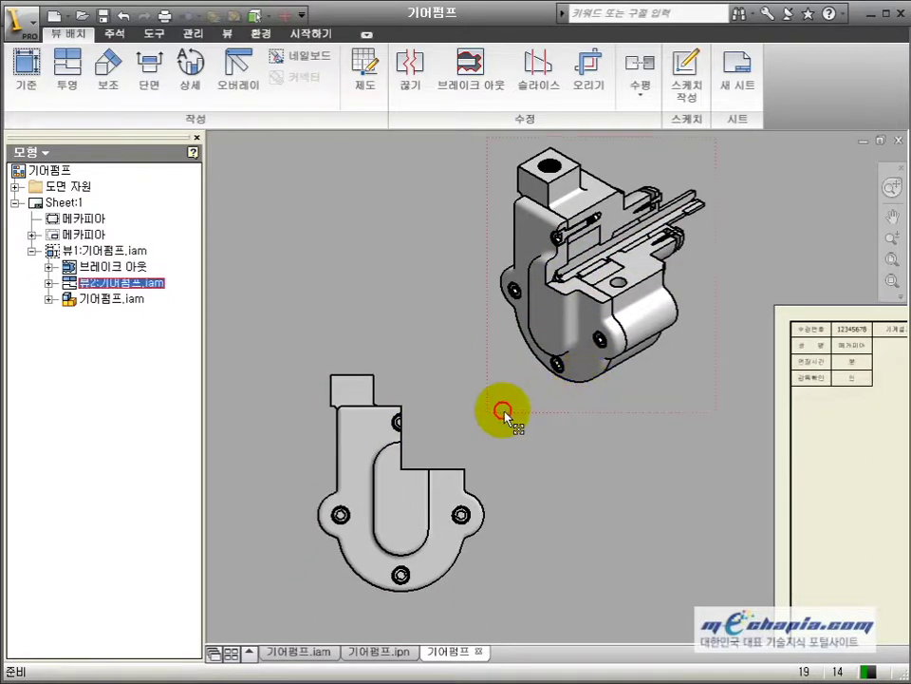
{"action": "scroll", "coordinate": [456, 368], "scroll_direction": "down", "scroll_amount": 2}
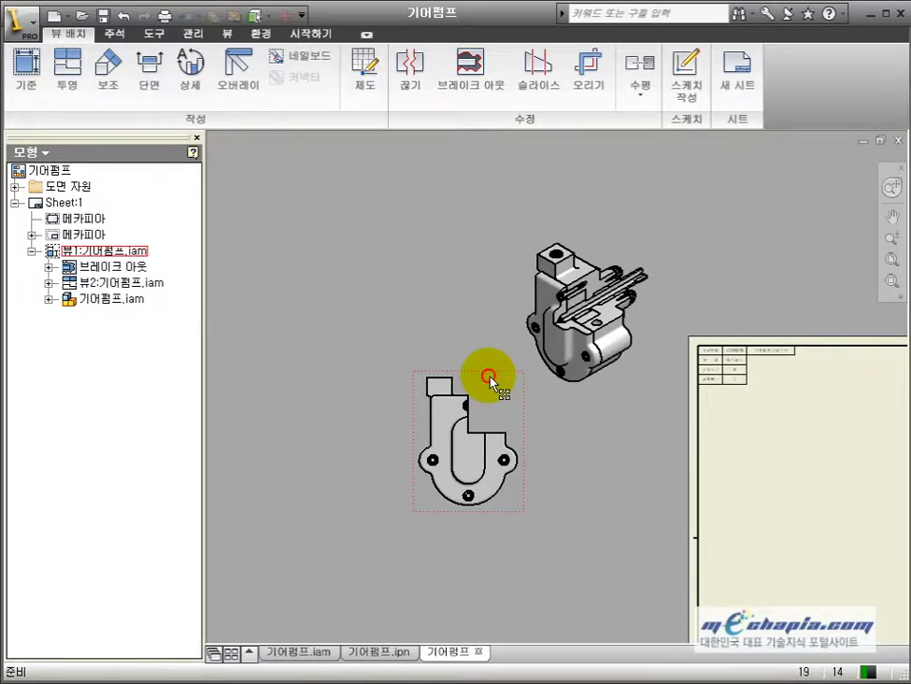
{"action": "left_click_drag", "start_coordinate": [489, 380], "coordinate": [423, 311]}
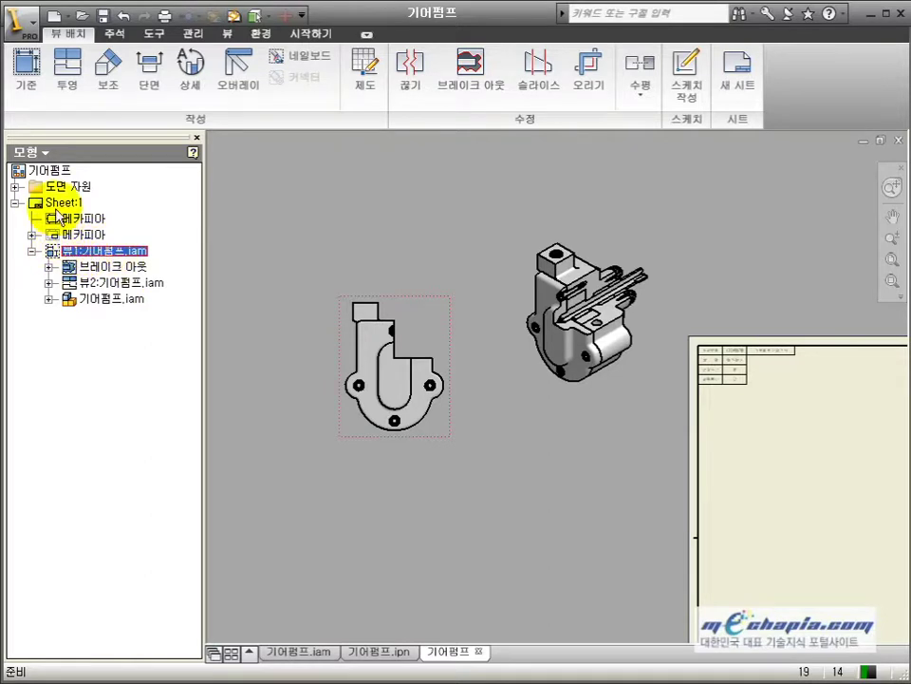
- Set section participation to 없음 (None) for both shafts, both gears, both 5x5x22L keys and the 4x4x15L key in the base view's assembly
{"action": "left_click", "coordinate": [104, 300]}
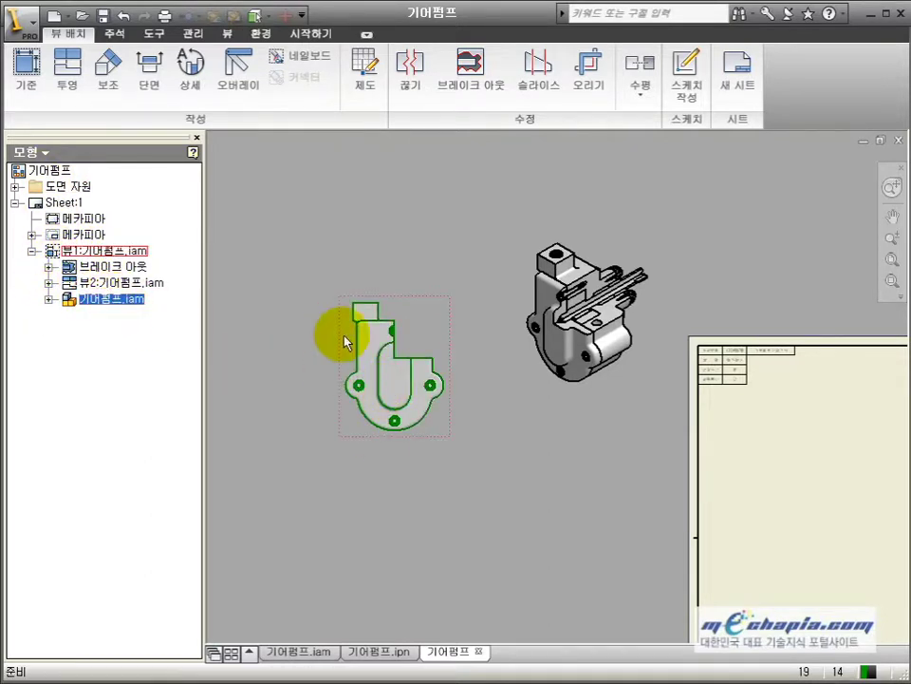
{"action": "left_click", "coordinate": [49, 300]}
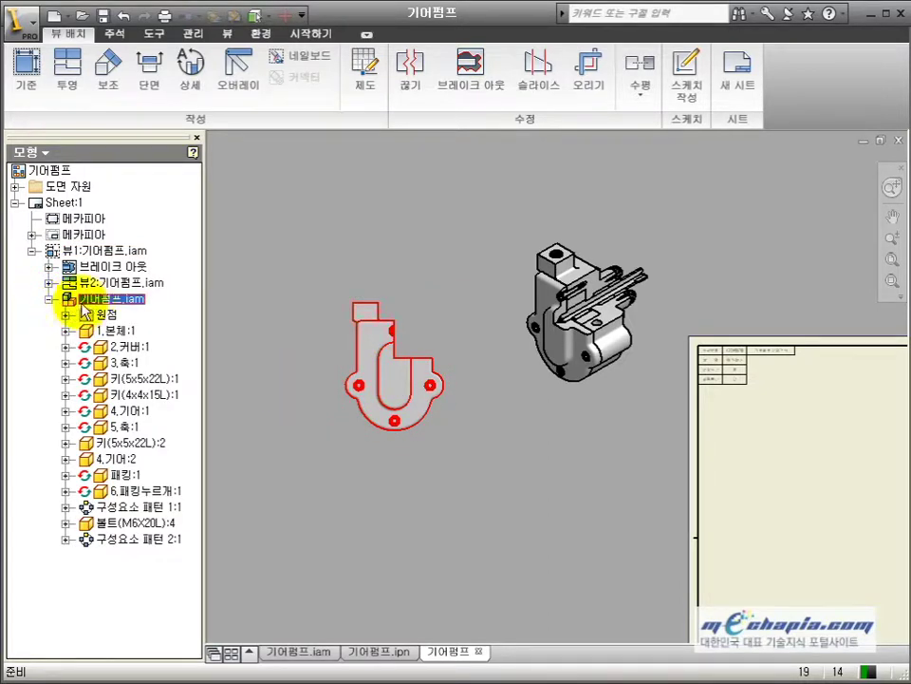
{"action": "left_click", "coordinate": [131, 348]}
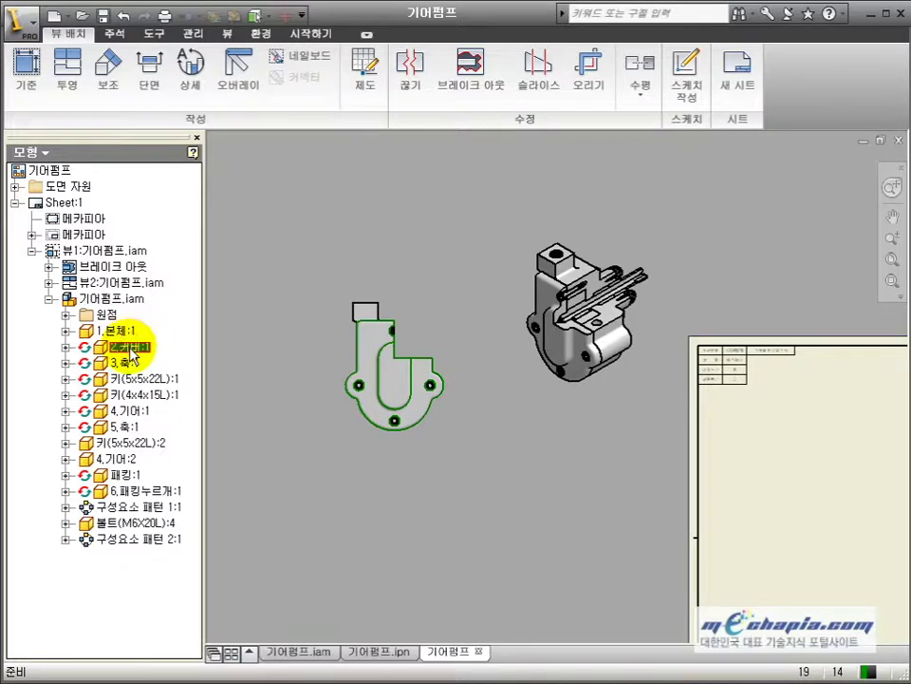
{"action": "left_click", "coordinate": [123, 363]}
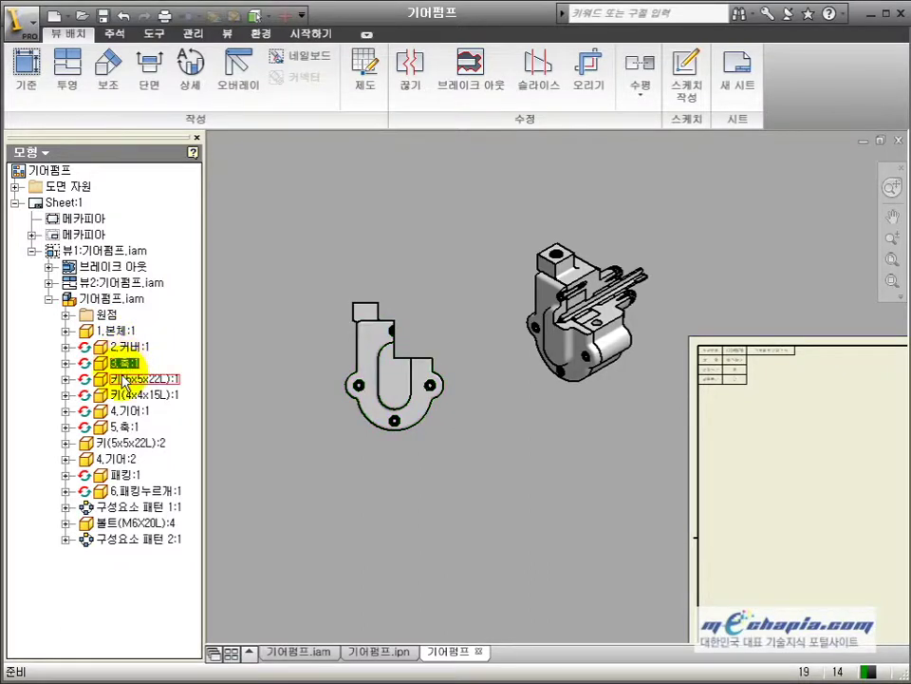
{"action": "left_click", "coordinate": [131, 379], "text": "ctrl"}
{"action": "left_click", "coordinate": [133, 394], "text": "ctrl"}
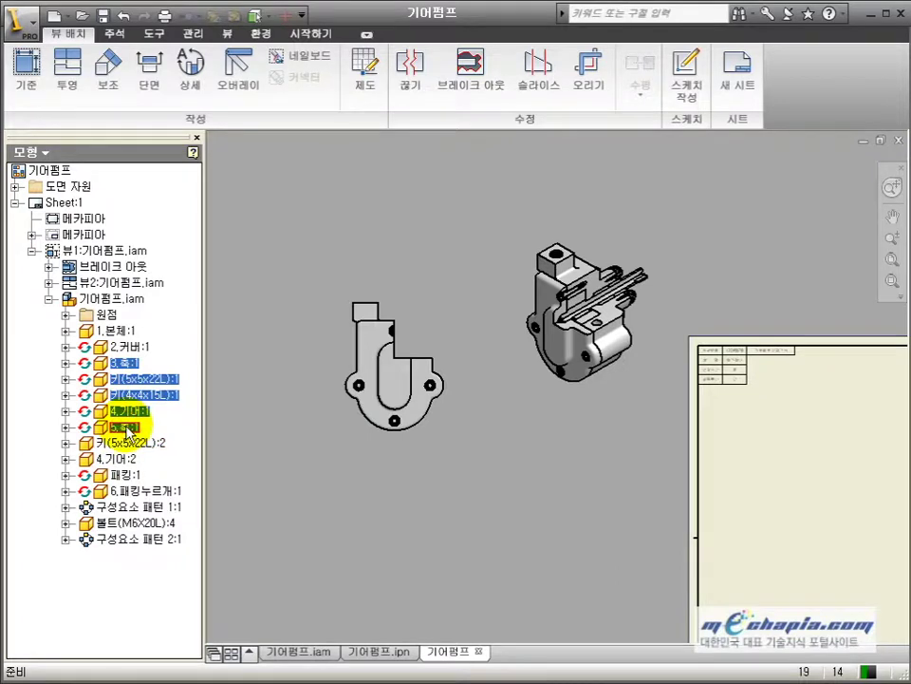
{"action": "left_click", "coordinate": [126, 427], "text": "ctrl"}
{"action": "left_click", "coordinate": [127, 443], "text": "ctrl"}
{"action": "left_click", "coordinate": [116, 460], "text": "ctrl"}
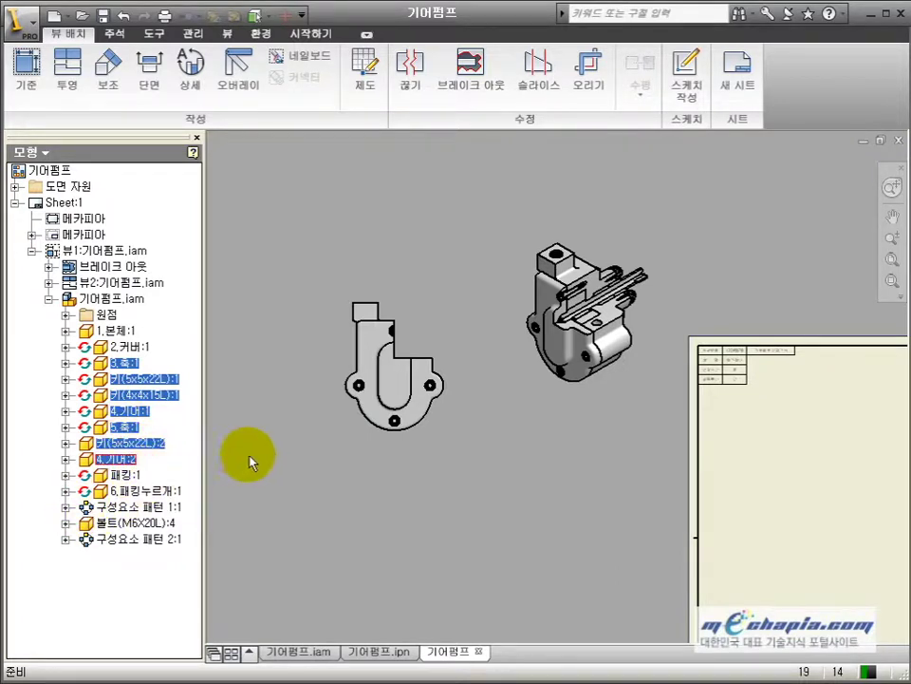
{"action": "right_click", "coordinate": [162, 446]}
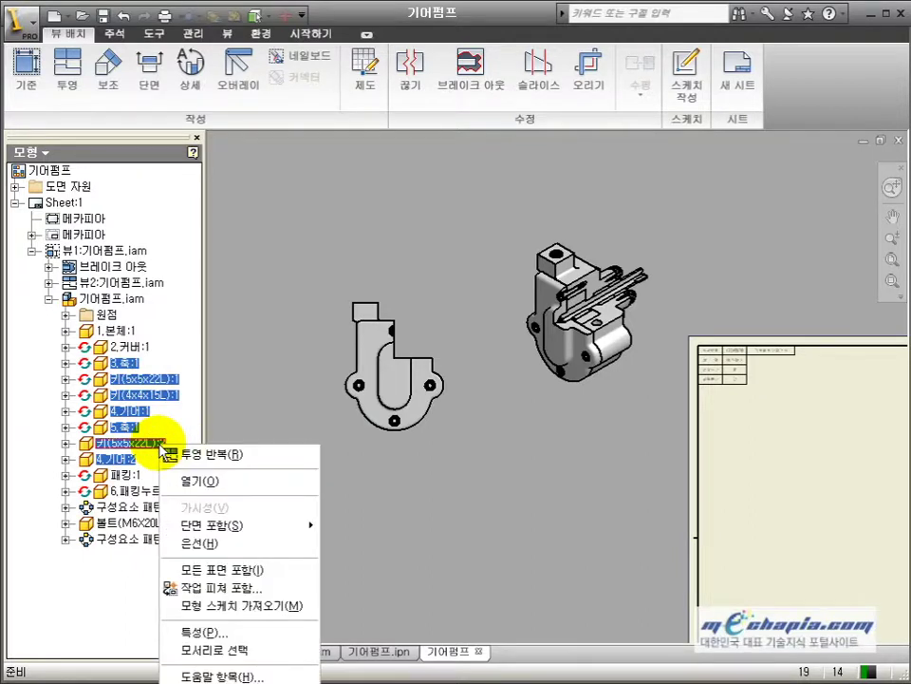
{"action": "mouse_move", "coordinate": [233, 525]}
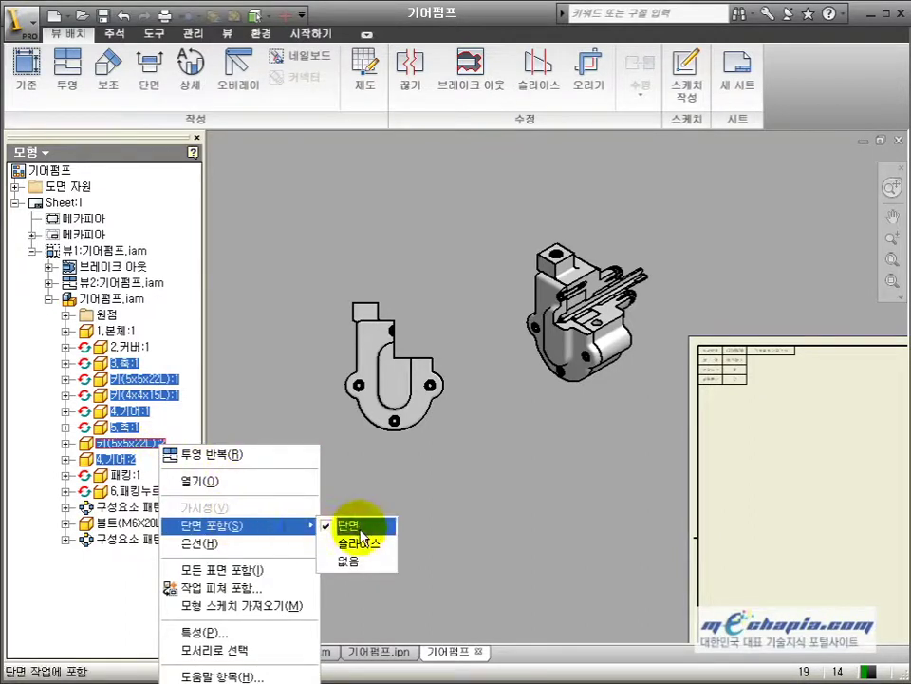
{"action": "left_click", "coordinate": [354, 561]}
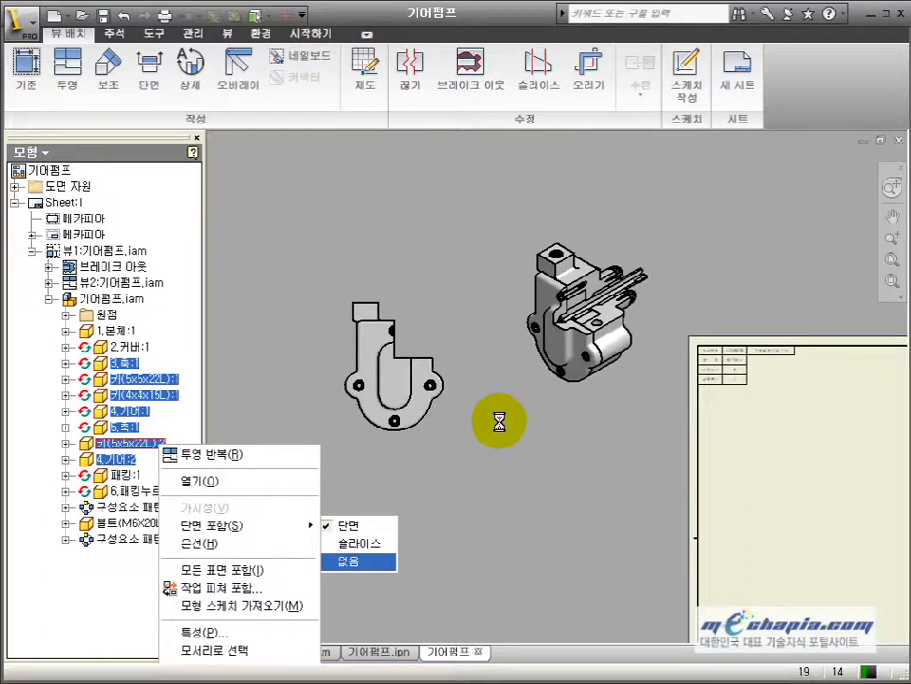
- Examine the shafts, gears, cover bolt and packing-gland bolts in the updated cutaway isometric view
{"action": "scroll", "coordinate": [523, 376], "scroll_direction": "up", "scroll_amount": 5}
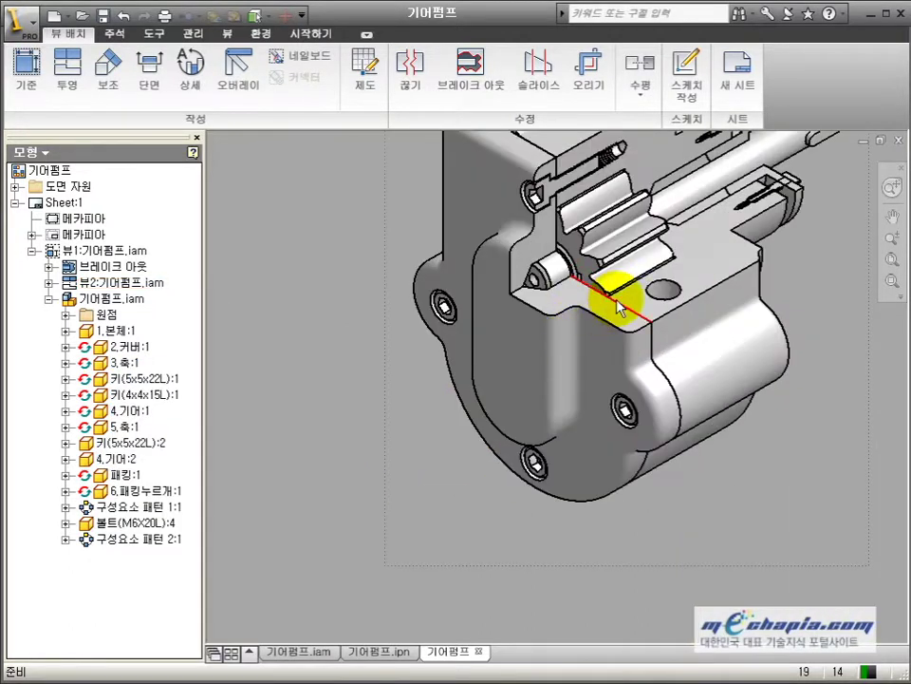
{"action": "scroll", "coordinate": [631, 296], "scroll_direction": "down", "scroll_amount": 5}
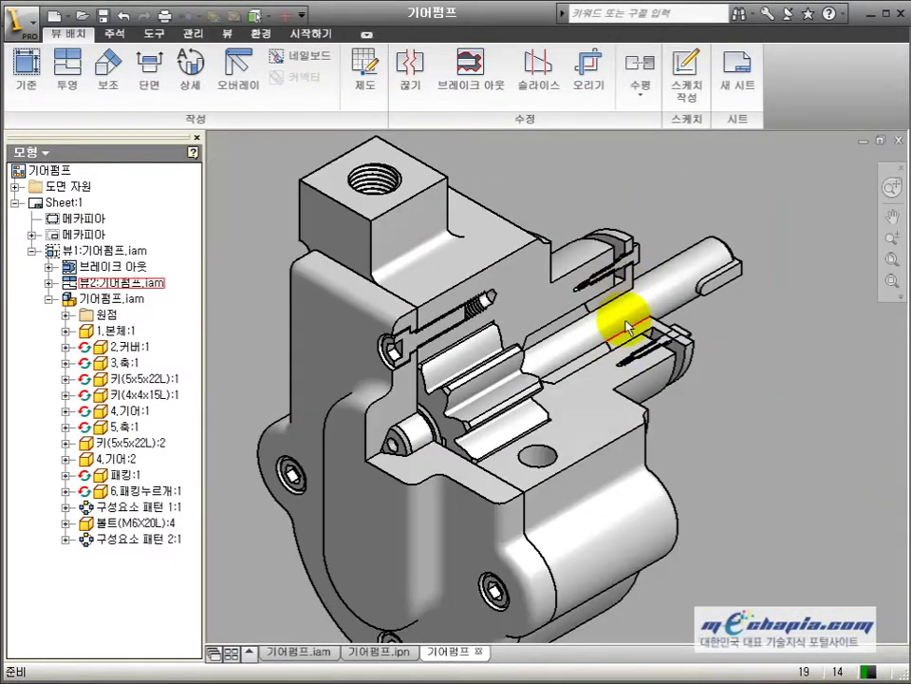
{"action": "scroll", "coordinate": [684, 349], "scroll_direction": "up", "scroll_amount": 5}
{"action": "scroll", "coordinate": [662, 329], "scroll_direction": "down", "scroll_amount": 2}
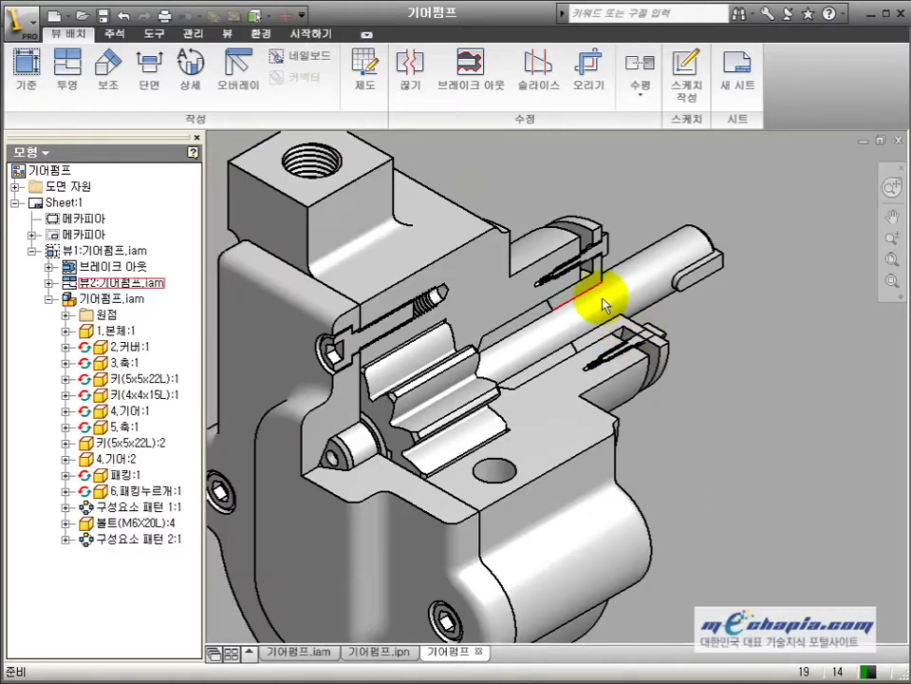
{"action": "middle_click_drag", "start_coordinate": [615, 253], "coordinate": [678, 223]}
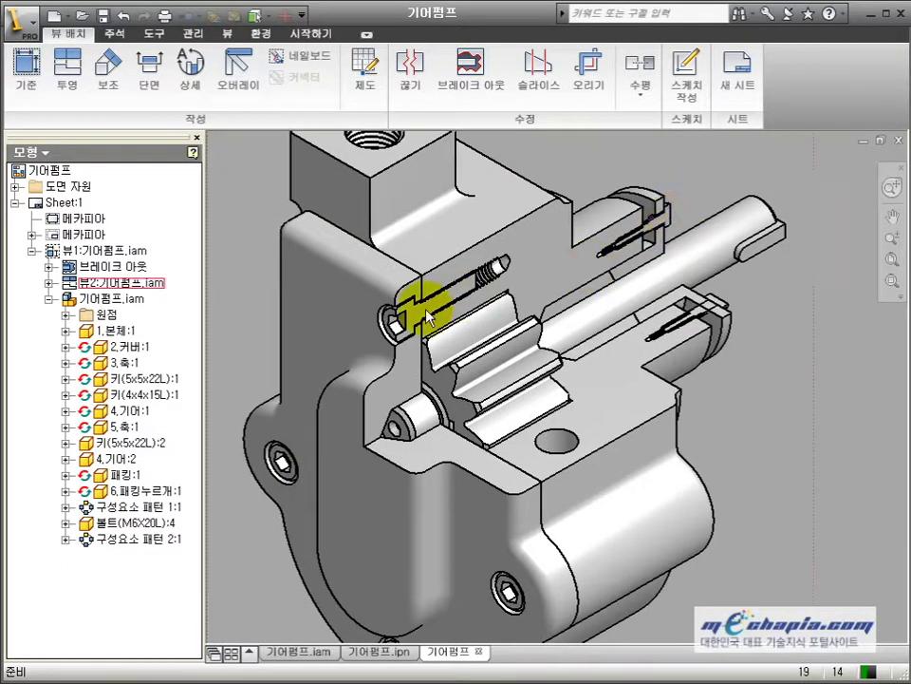
{"action": "middle_click_drag", "start_coordinate": [419, 314], "coordinate": [418, 317]}
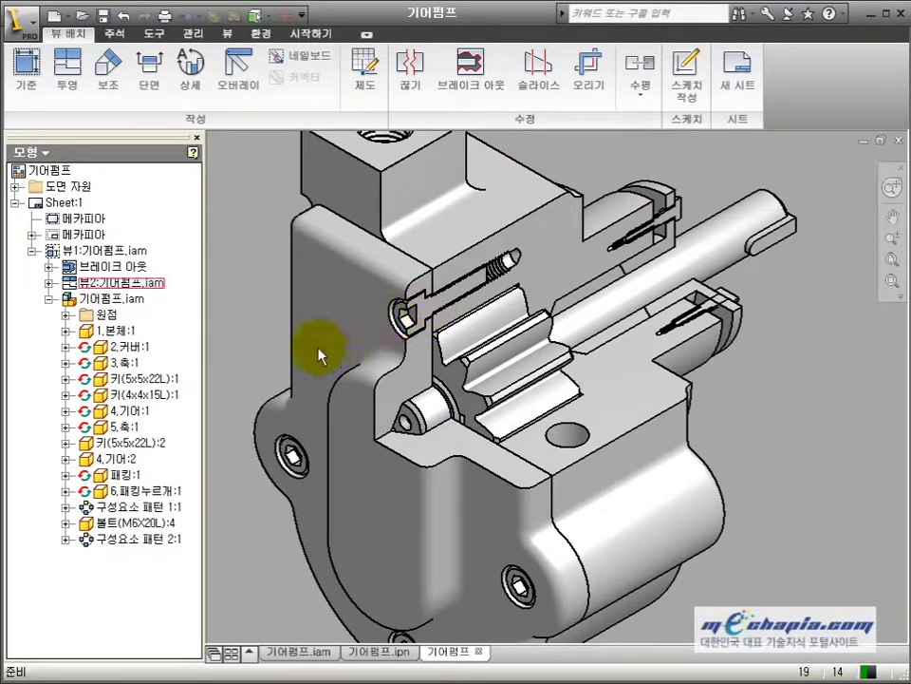
{"action": "middle_click_drag", "start_coordinate": [269, 337], "coordinate": [291, 323]}
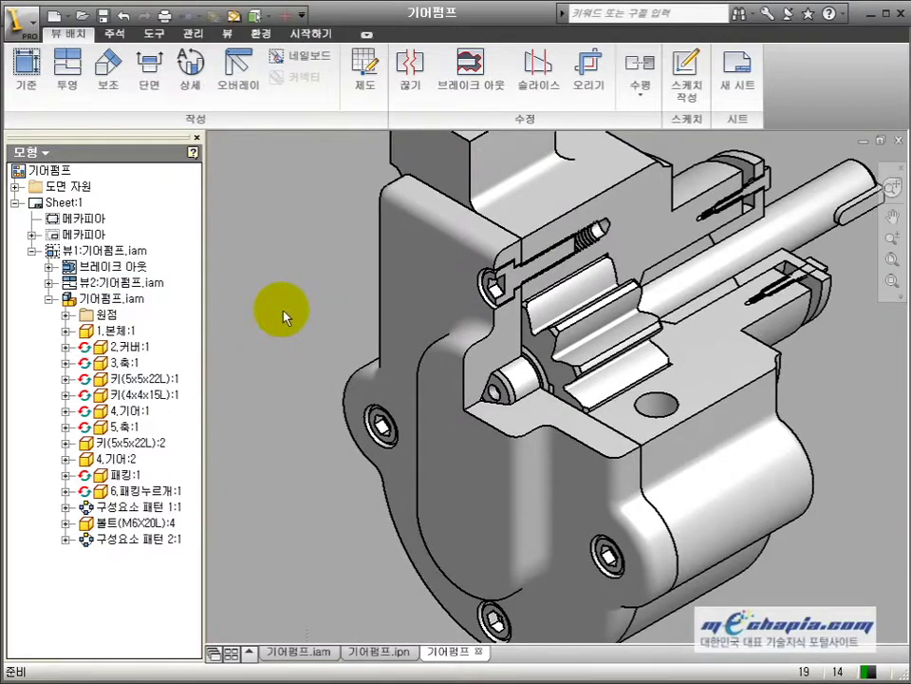
{"action": "scroll", "coordinate": [283, 316], "scroll_direction": "down", "scroll_amount": 3}
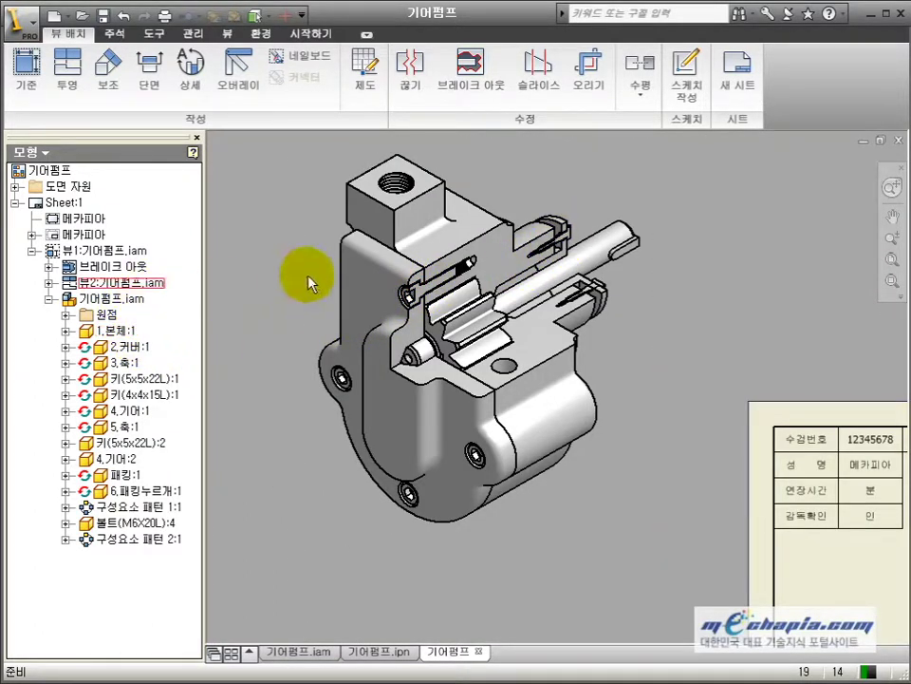
- Find the M6X20L cover bolt visible in the cutaway within the isometric view's assembly, checking the cover bolt pattern elements
{"action": "left_click", "coordinate": [274, 285]}
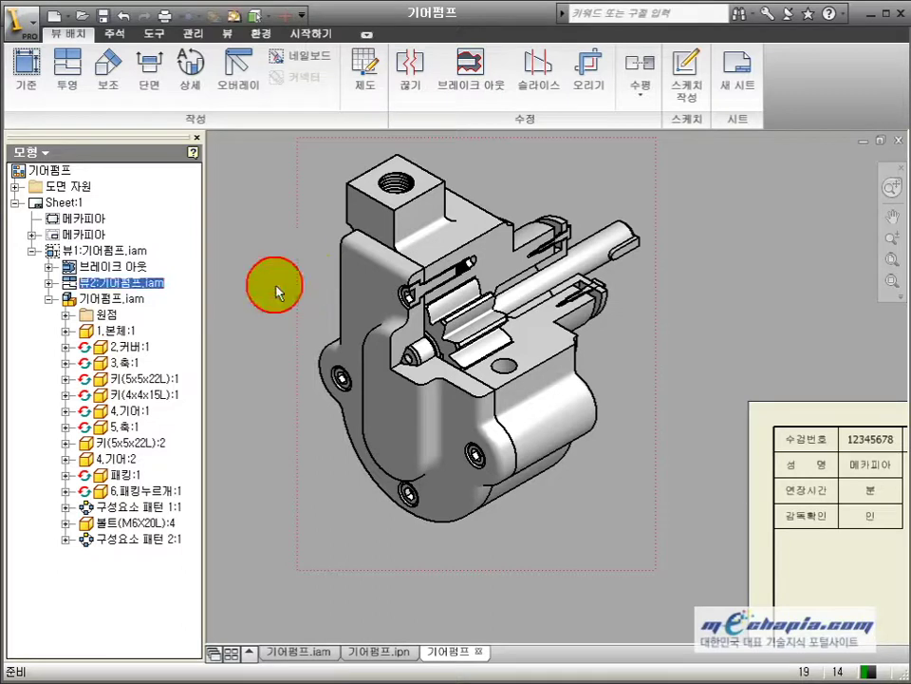
{"action": "left_click", "coordinate": [48, 283]}
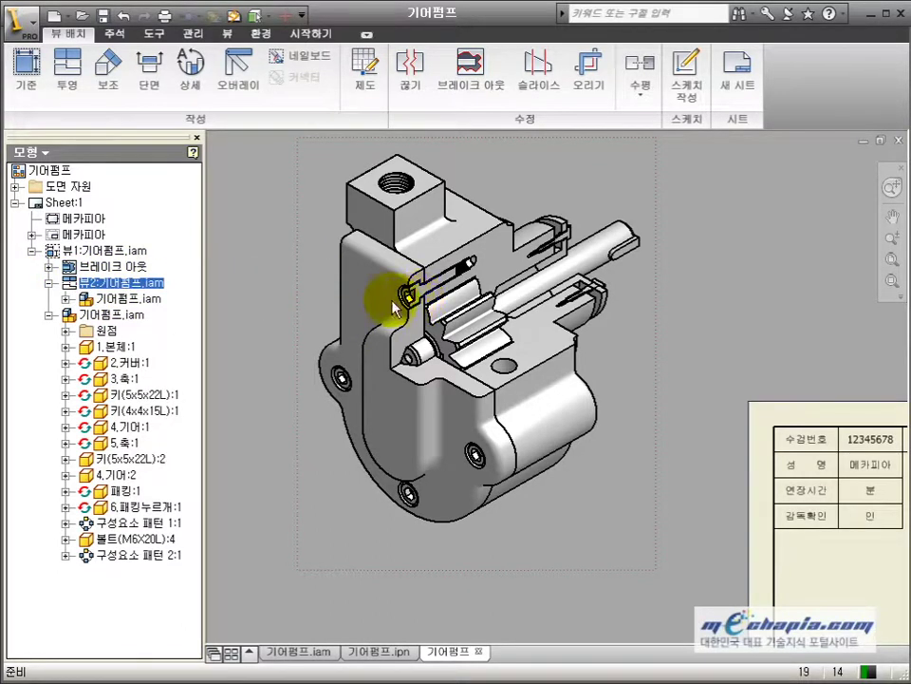
{"action": "left_click", "coordinate": [63, 298]}
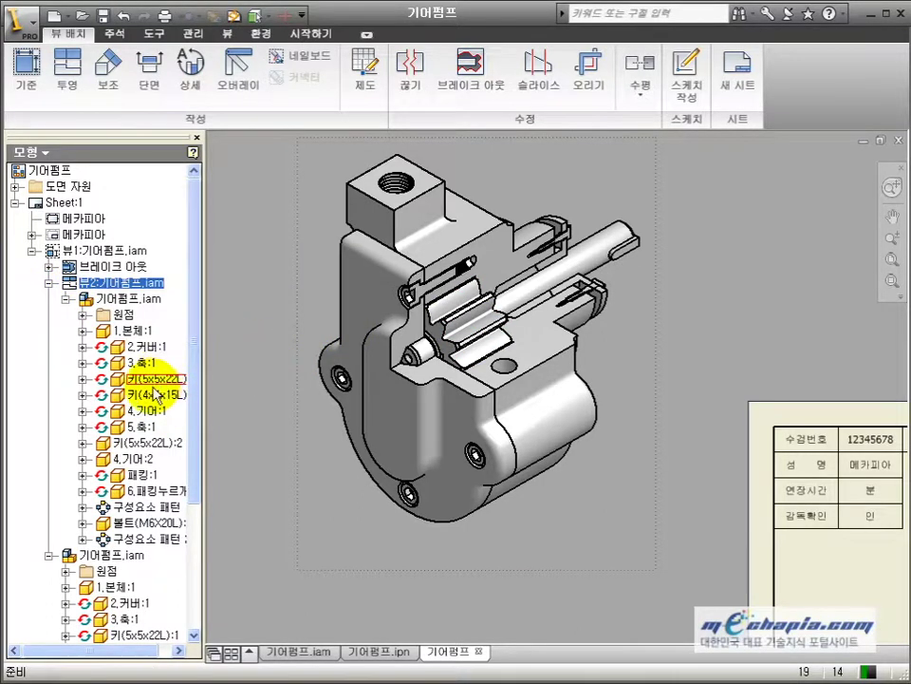
{"action": "left_click", "coordinate": [83, 507]}
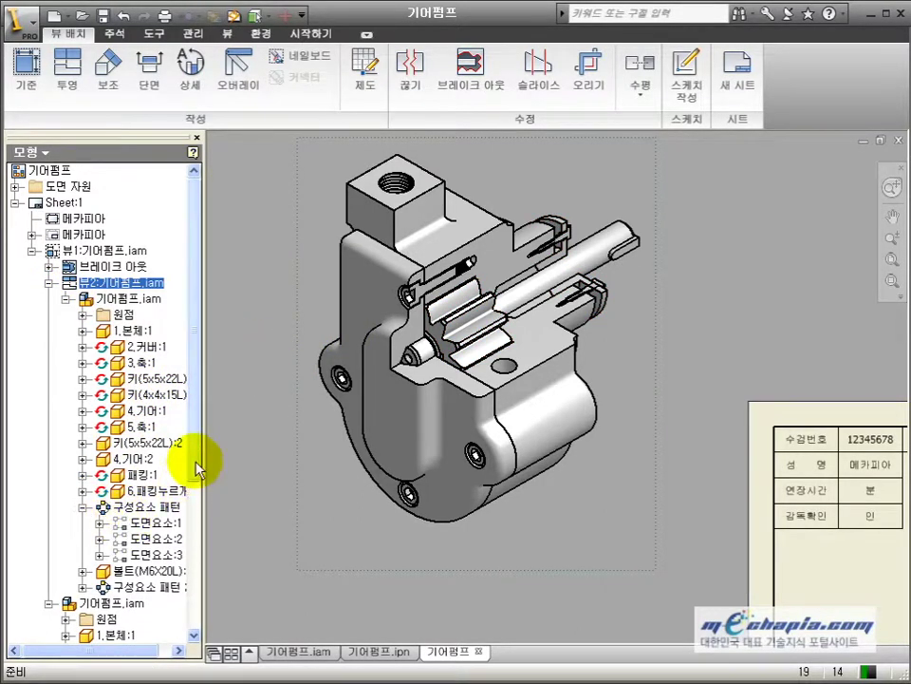
{"action": "scroll", "coordinate": [179, 488], "scroll_direction": "down", "scroll_amount": 2}
{"action": "left_click", "coordinate": [99, 459]}
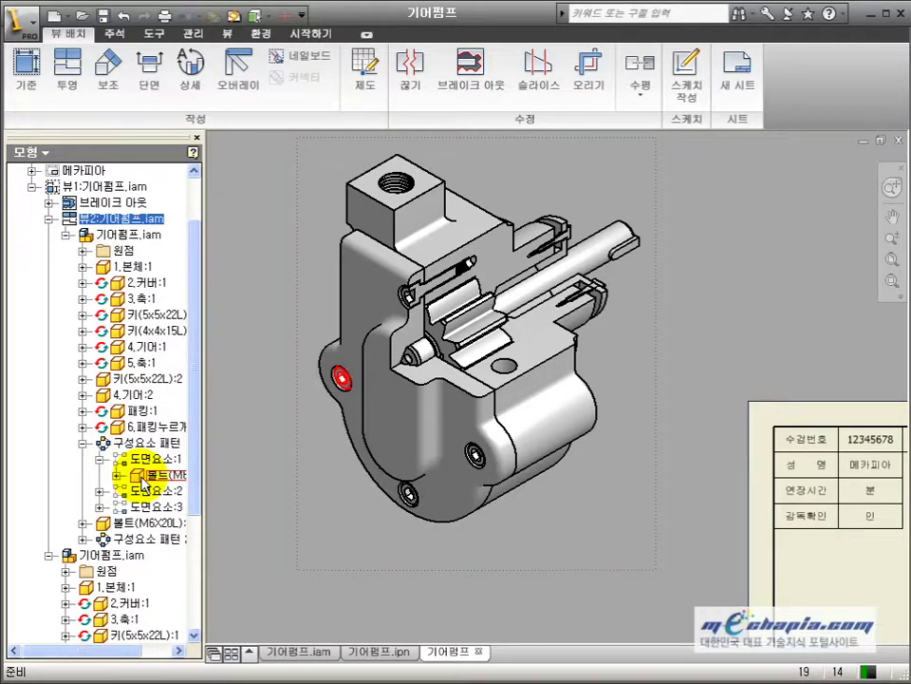
{"action": "left_click", "coordinate": [99, 459]}
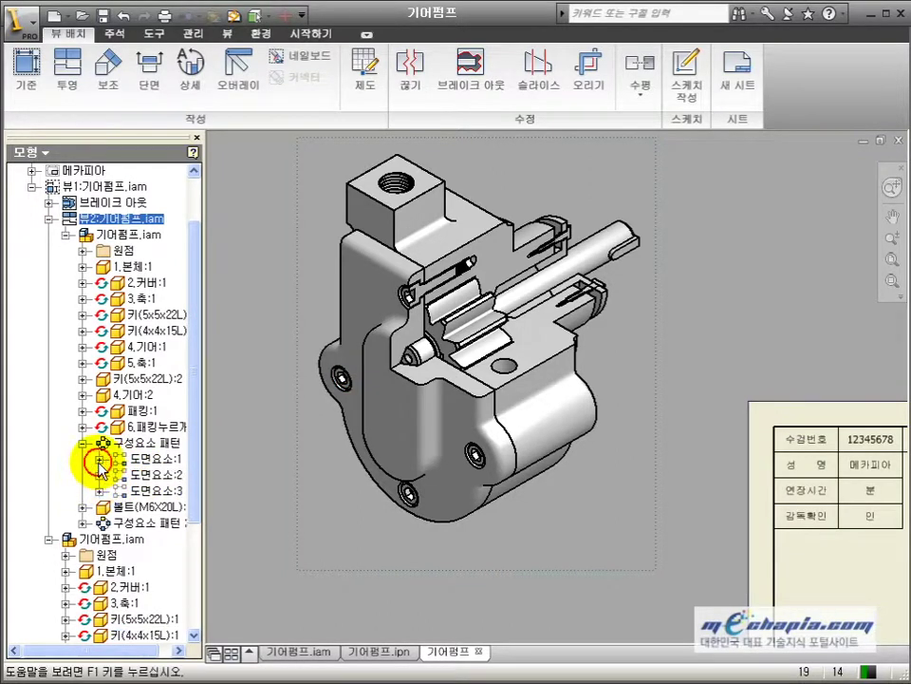
{"action": "left_click", "coordinate": [133, 508]}
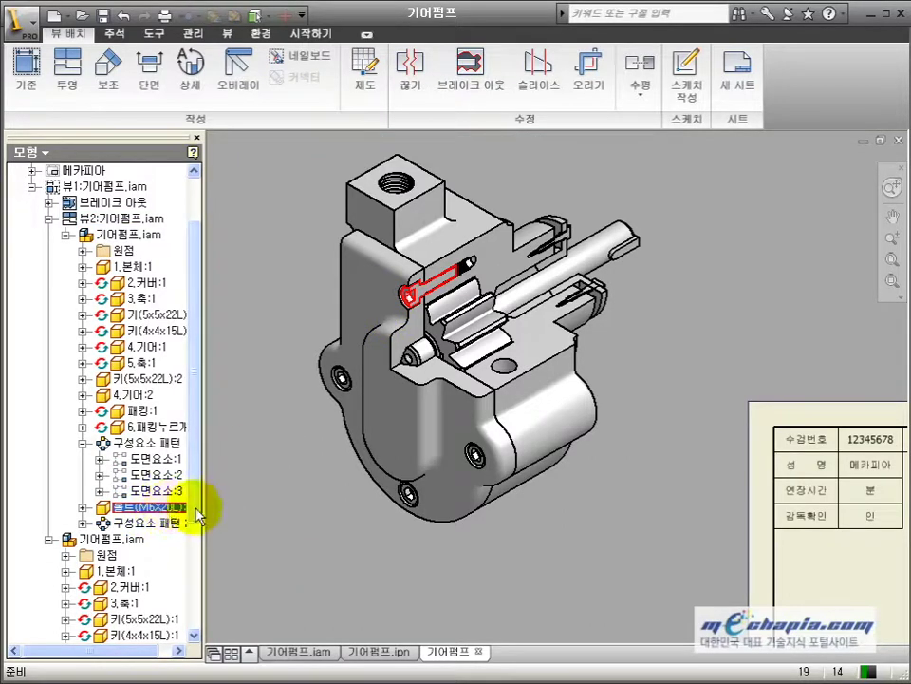
- Identify which hex-head bolts of the isometric view's second component pattern match the packing-gland bolts in the cutaway
{"action": "left_click_drag", "start_coordinate": [195, 478], "coordinate": [196, 509]}
{"action": "left_click", "coordinate": [79, 476]}
{"action": "left_click", "coordinate": [83, 475]}
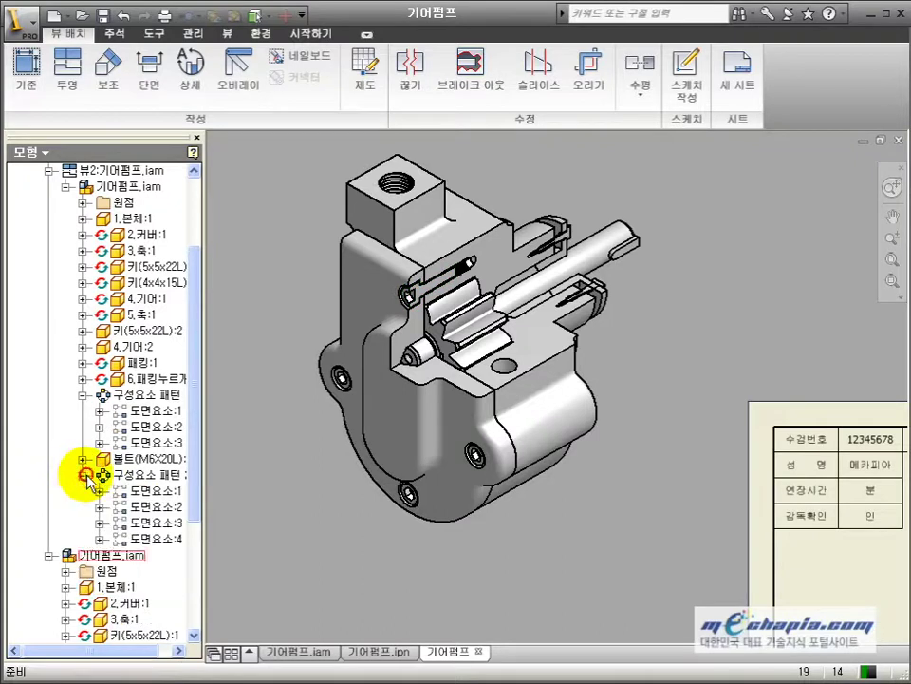
{"action": "left_click", "coordinate": [99, 492]}
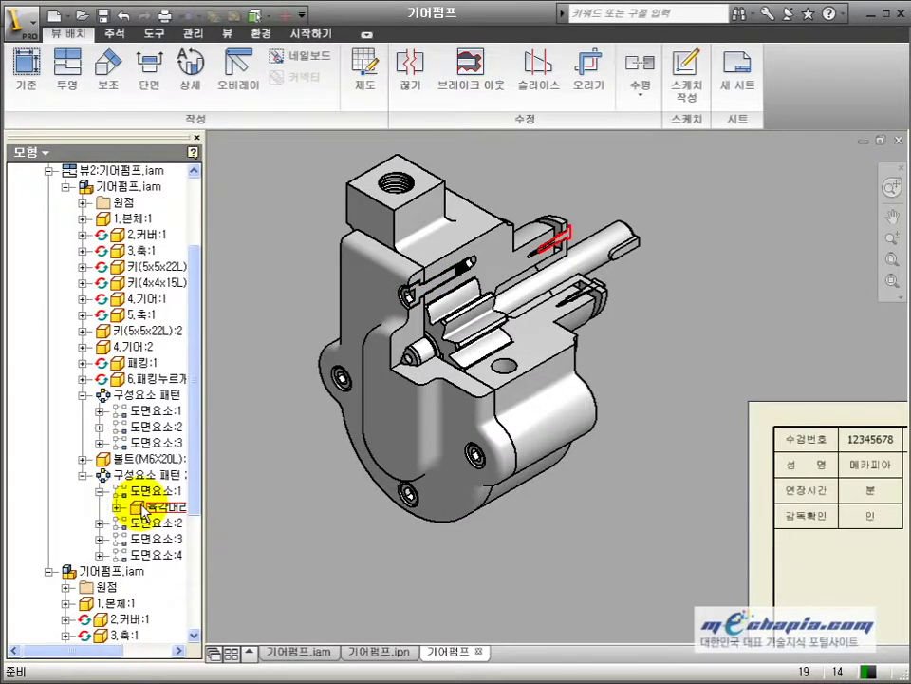
{"action": "double_click", "coordinate": [142, 510]}
{"action": "left_click", "coordinate": [117, 492]}
{"action": "left_click", "coordinate": [100, 508]}
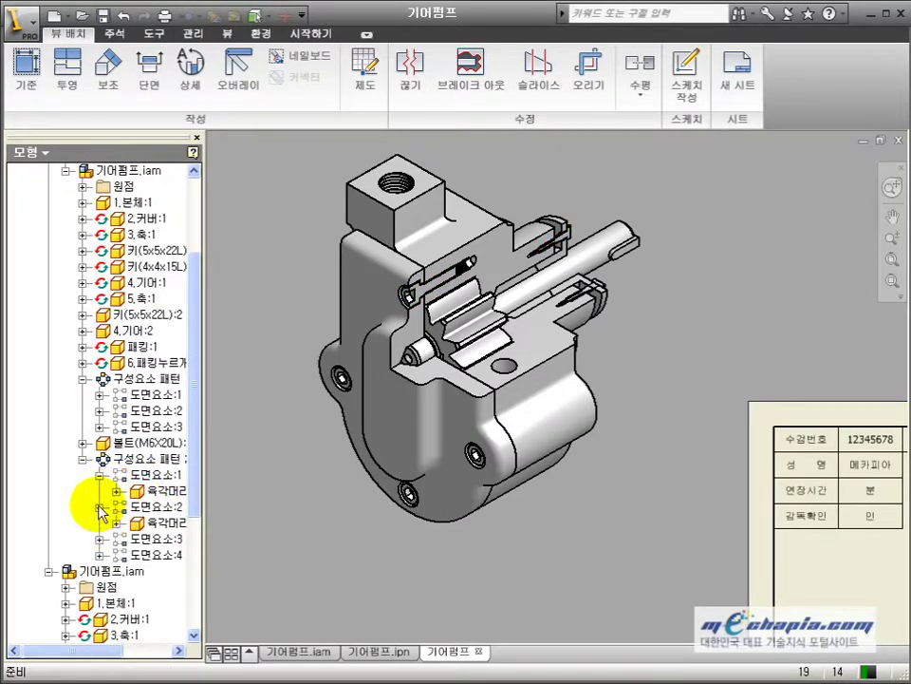
{"action": "left_click", "coordinate": [147, 523]}
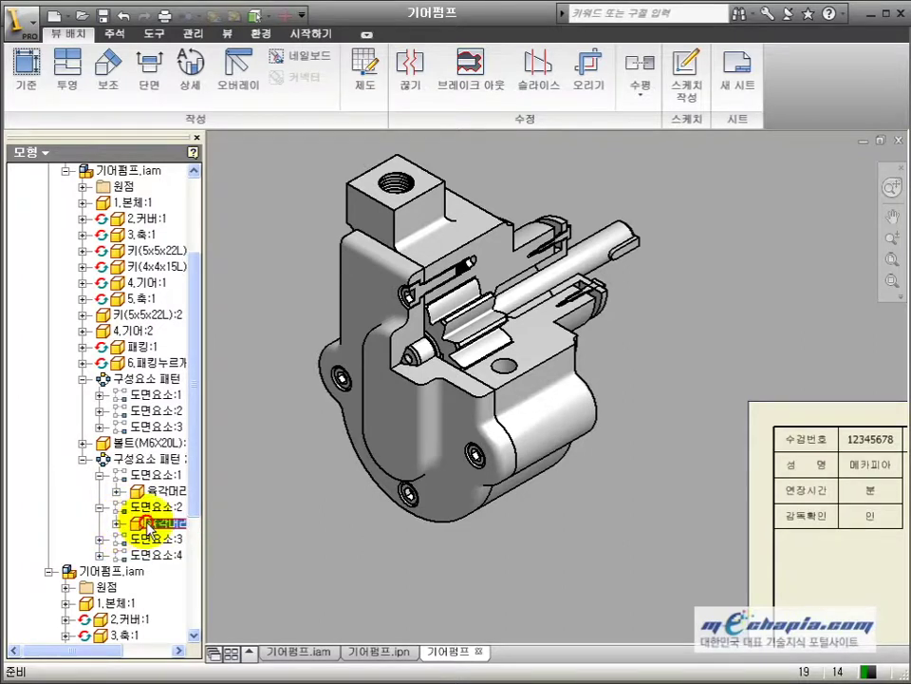
{"action": "left_click", "coordinate": [100, 538]}
{"action": "left_click", "coordinate": [148, 554]}
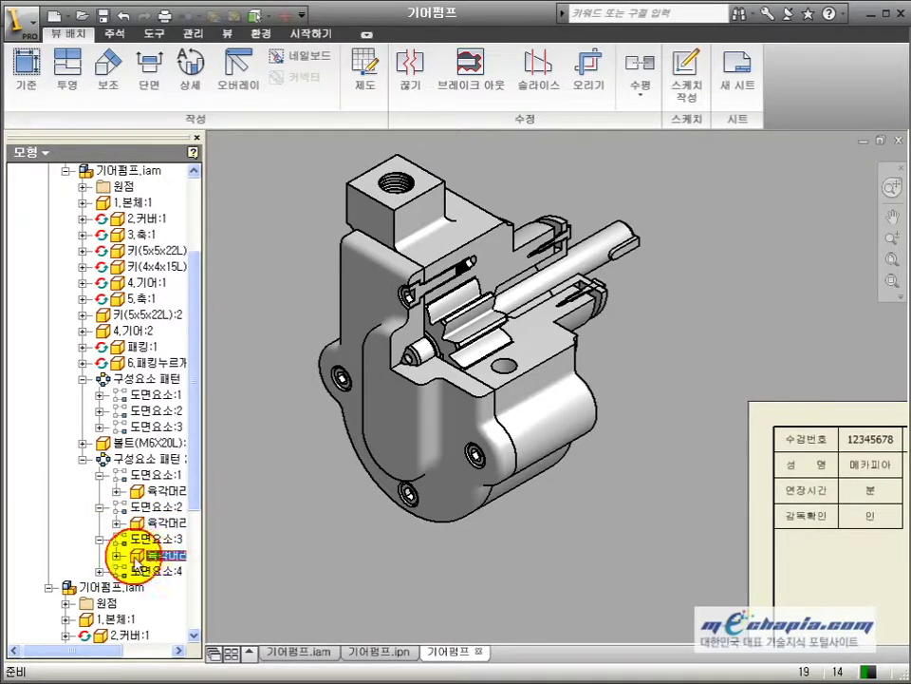
{"action": "left_click", "coordinate": [100, 571]}
{"action": "left_click", "coordinate": [160, 587]}
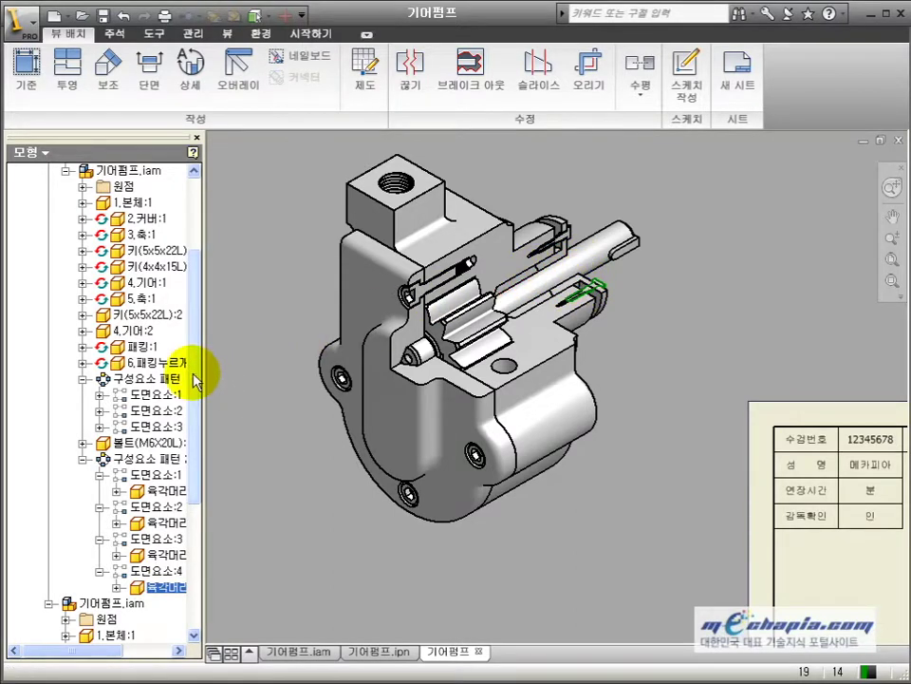
- Set section participation to 없음 (None) for 볼트(M6X20L):4 and the pattern 2 hex bolts in elements 1 and 4 of the base view's assembly
{"action": "scroll", "coordinate": [194, 376], "scroll_direction": "down", "scroll_amount": 5}
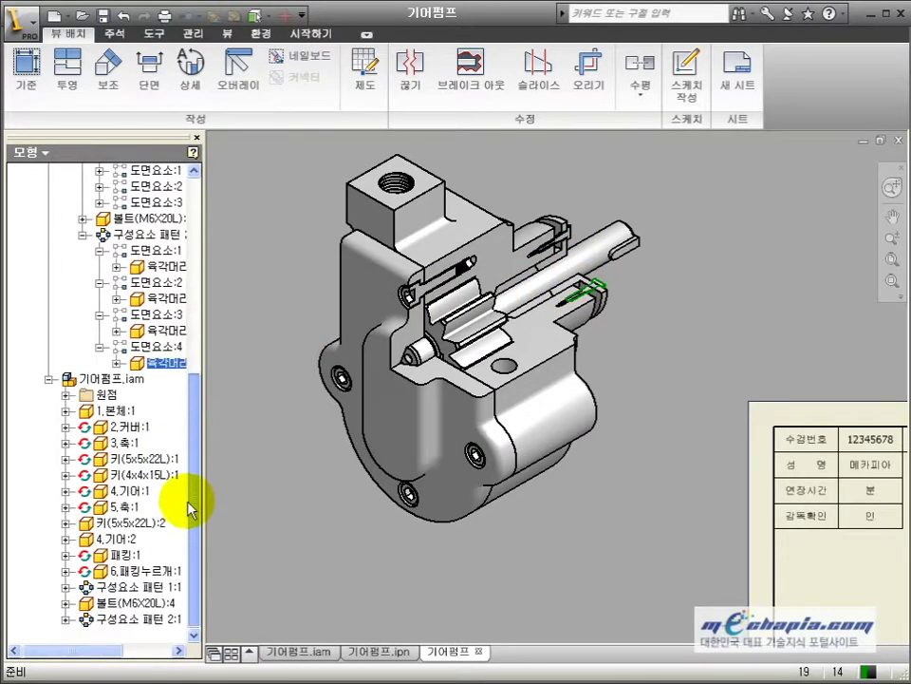
{"action": "left_click", "coordinate": [111, 602]}
{"action": "scroll", "coordinate": [287, 473], "scroll_direction": "up", "scroll_amount": 3}
{"action": "middle_click_drag", "start_coordinate": [287, 474], "coordinate": [406, 430]}
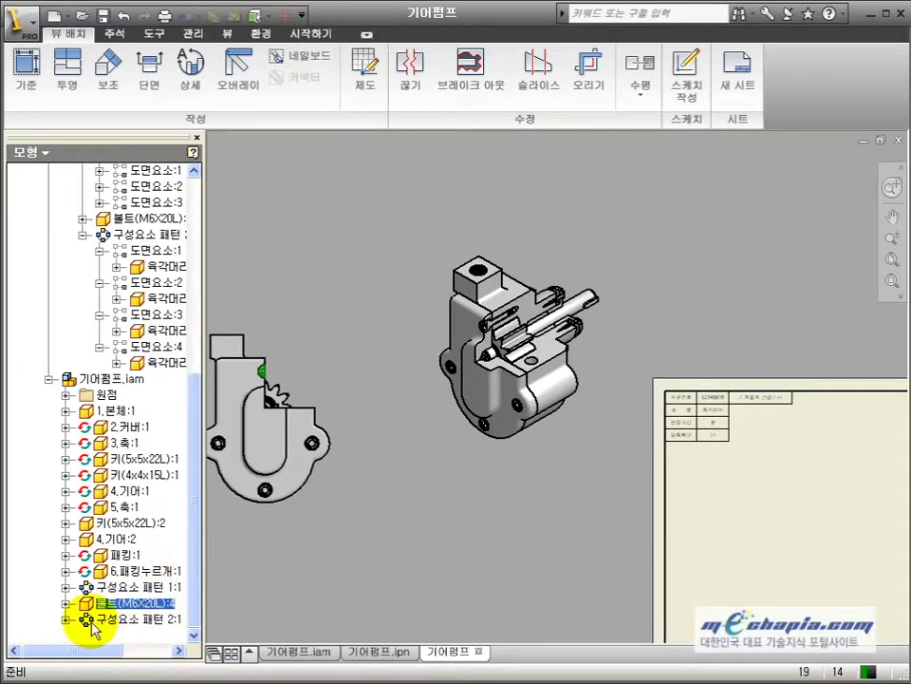
{"action": "left_click", "coordinate": [65, 618]}
{"action": "left_click", "coordinate": [83, 571]}
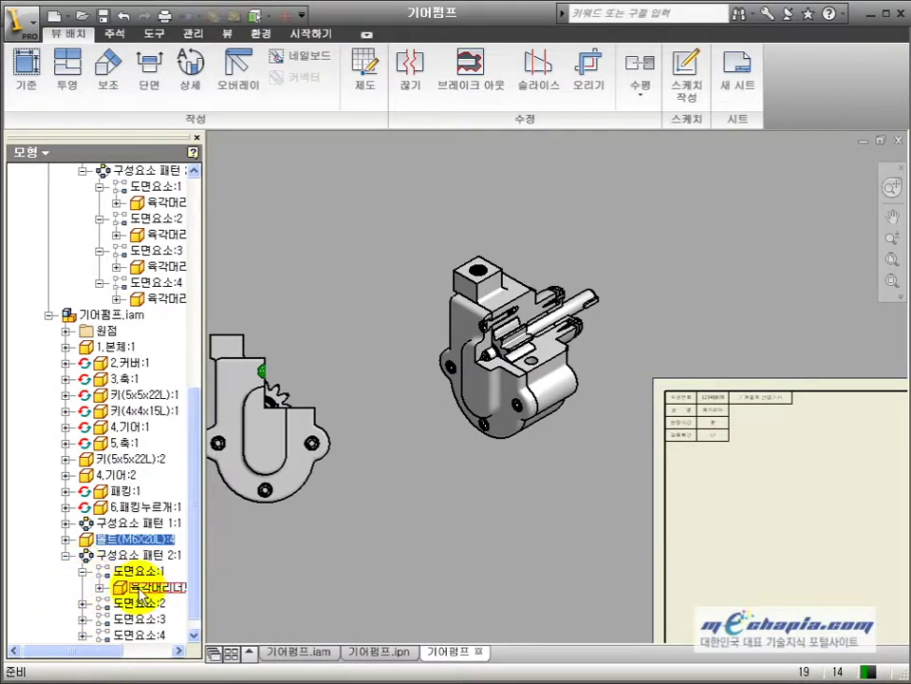
{"action": "left_click", "coordinate": [140, 589], "text": "ctrl"}
{"action": "left_click_drag", "start_coordinate": [198, 531], "coordinate": [198, 574]}
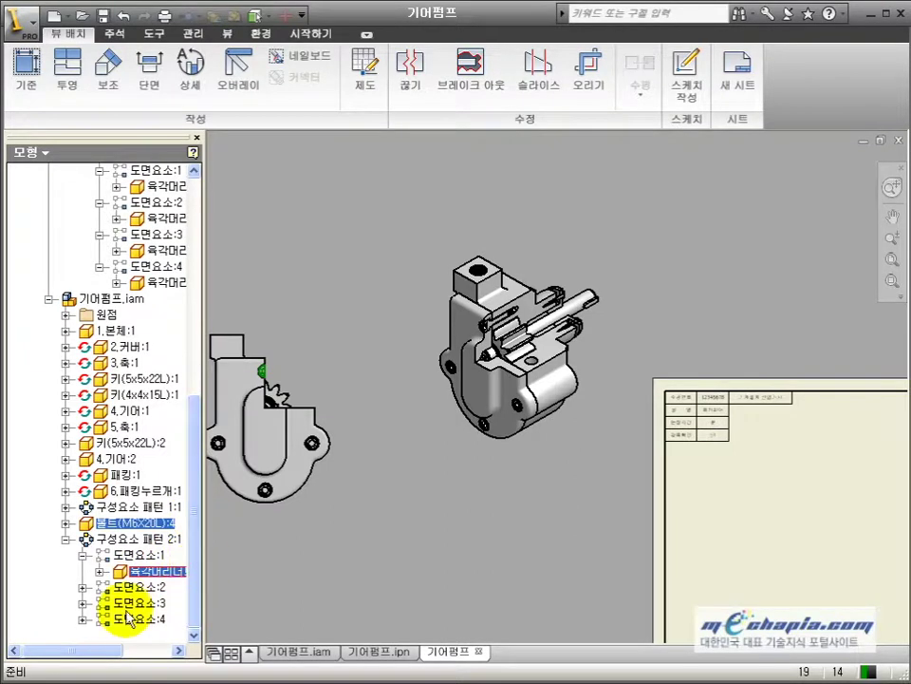
{"action": "left_click", "coordinate": [82, 619]}
{"action": "left_click", "coordinate": [143, 619], "text": "ctrl"}
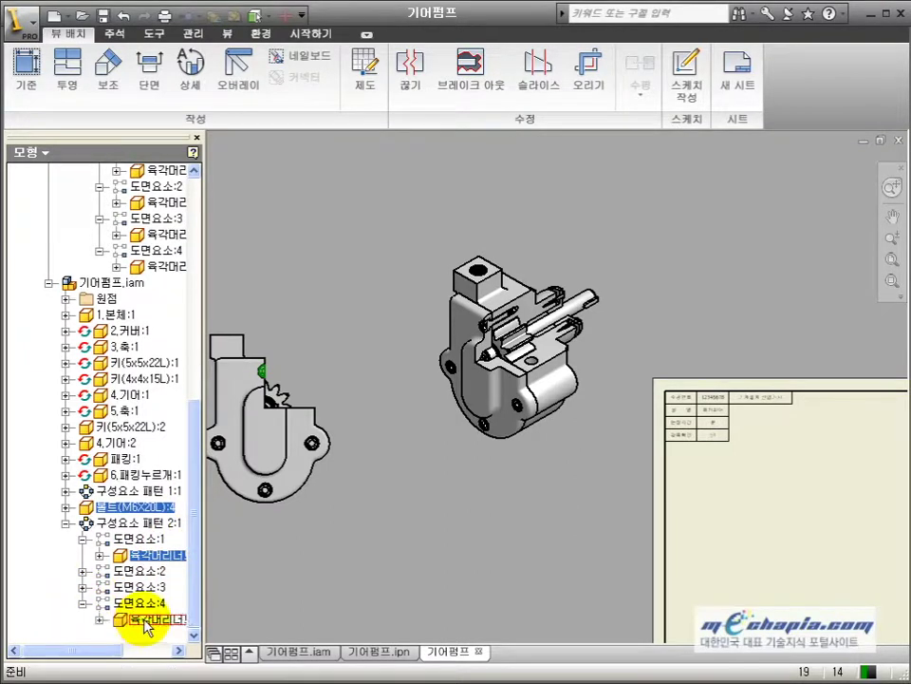
{"action": "right_click", "coordinate": [167, 506]}
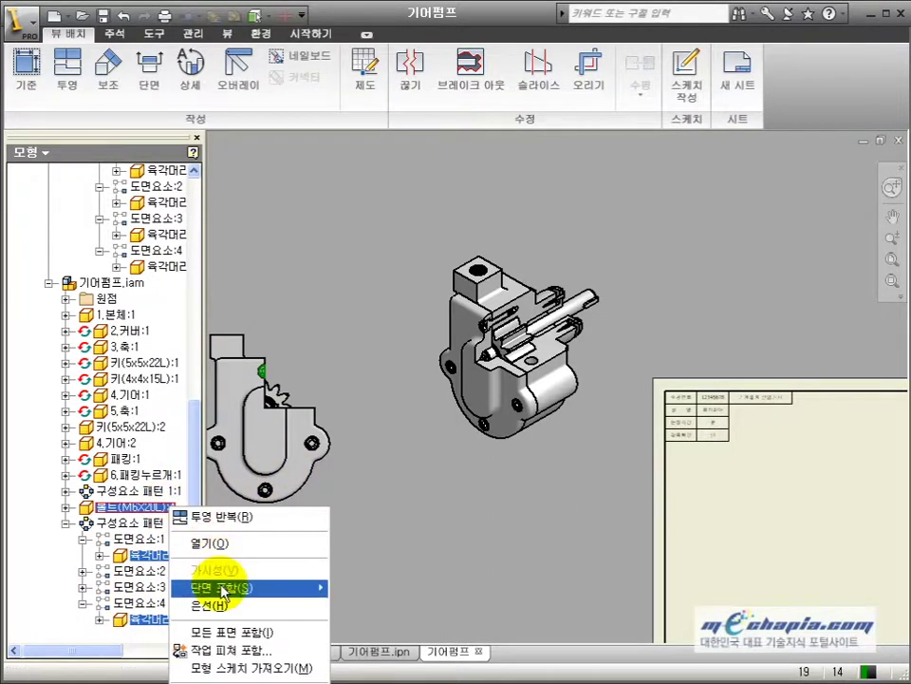
{"action": "mouse_move", "coordinate": [275, 587]}
{"action": "left_click", "coordinate": [354, 621]}
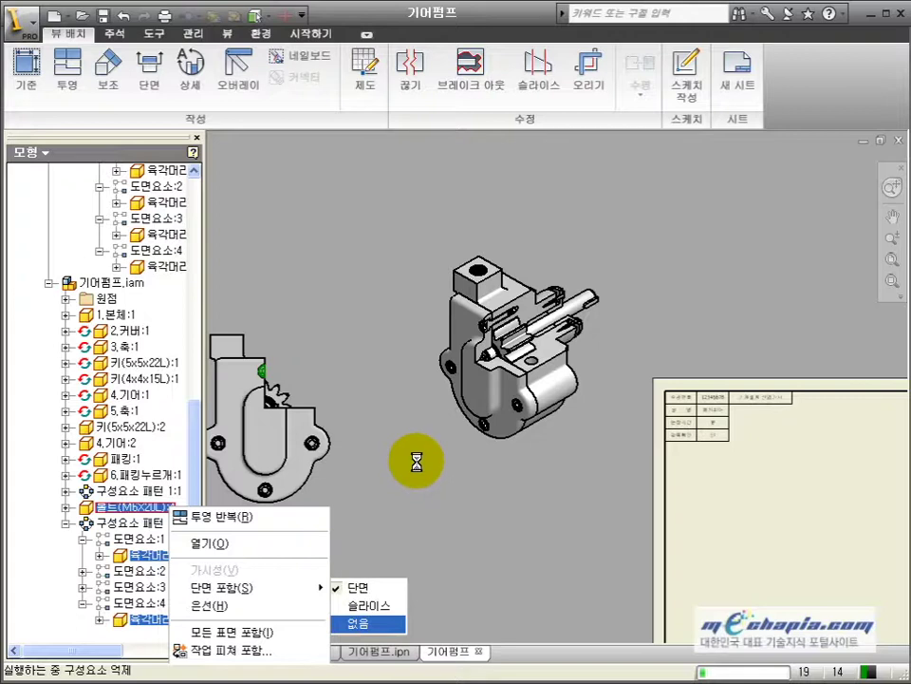
- Examine the cover bolt and packing-gland bolts in the updated cutaway isometric view and compare it with the base view
{"action": "middle_click_drag", "start_coordinate": [444, 462], "coordinate": [483, 484]}
{"action": "scroll", "coordinate": [577, 406], "scroll_direction": "down", "scroll_amount": 5}
{"action": "middle_click_drag", "start_coordinate": [509, 250], "coordinate": [472, 431]}
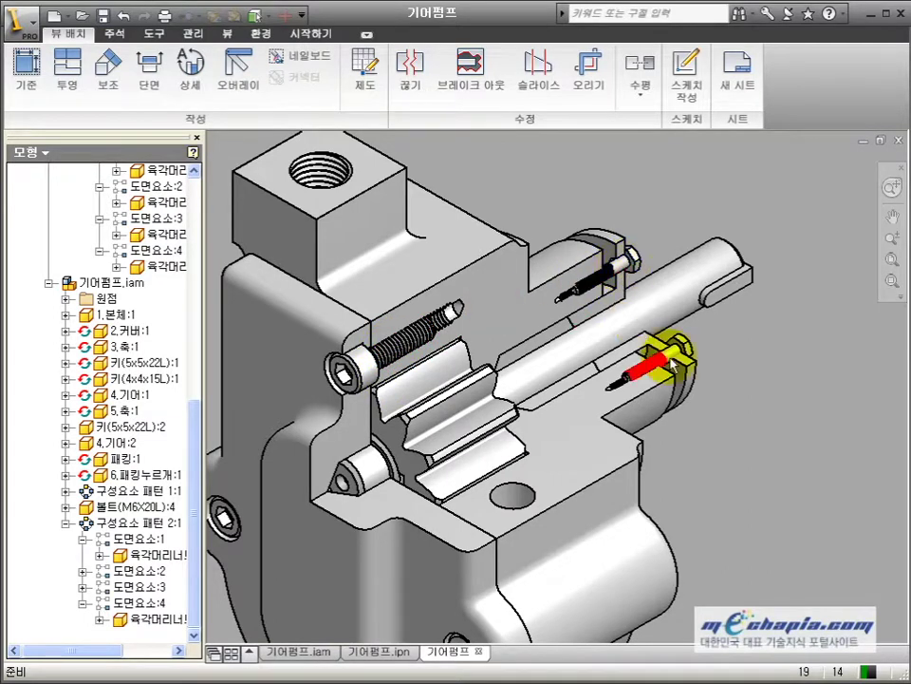
{"action": "scroll", "coordinate": [672, 357], "scroll_direction": "up", "scroll_amount": 6}
{"action": "scroll", "coordinate": [546, 432], "scroll_direction": "down", "scroll_amount": 2}
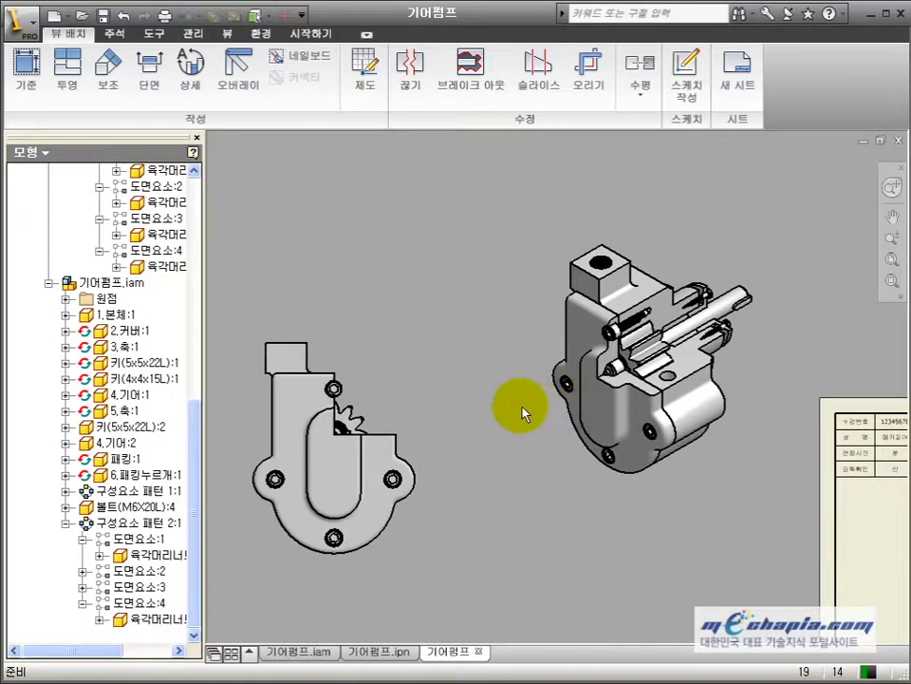
{"action": "scroll", "coordinate": [517, 415], "scroll_direction": "down", "scroll_amount": 2}
{"action": "scroll", "coordinate": [484, 416], "scroll_direction": "down", "scroll_amount": 3}
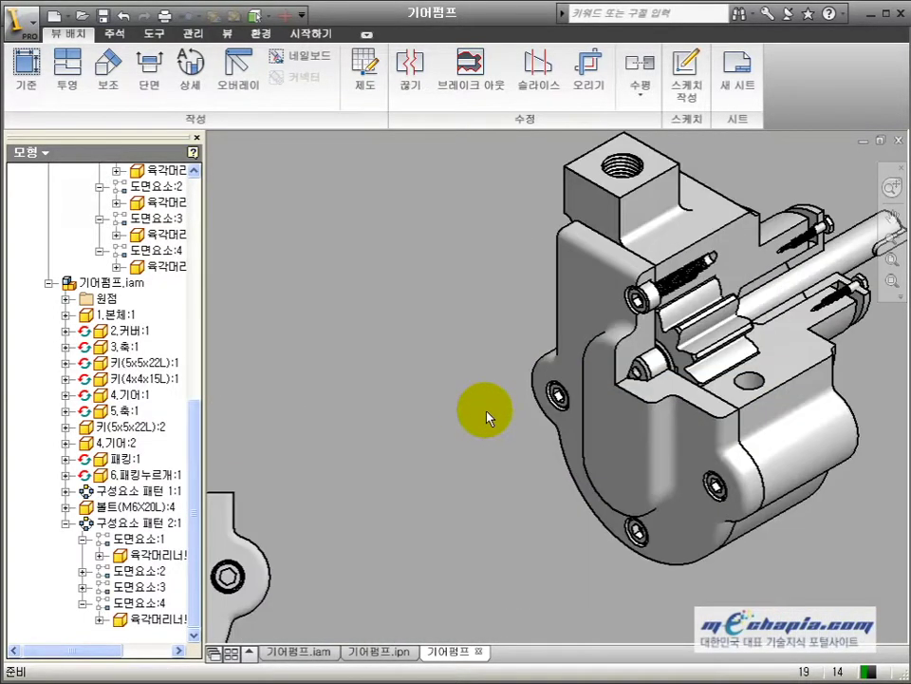
{"action": "scroll", "coordinate": [486, 418], "scroll_direction": "up", "scroll_amount": 5}
{"action": "scroll", "coordinate": [550, 315], "scroll_direction": "down", "scroll_amount": 6}
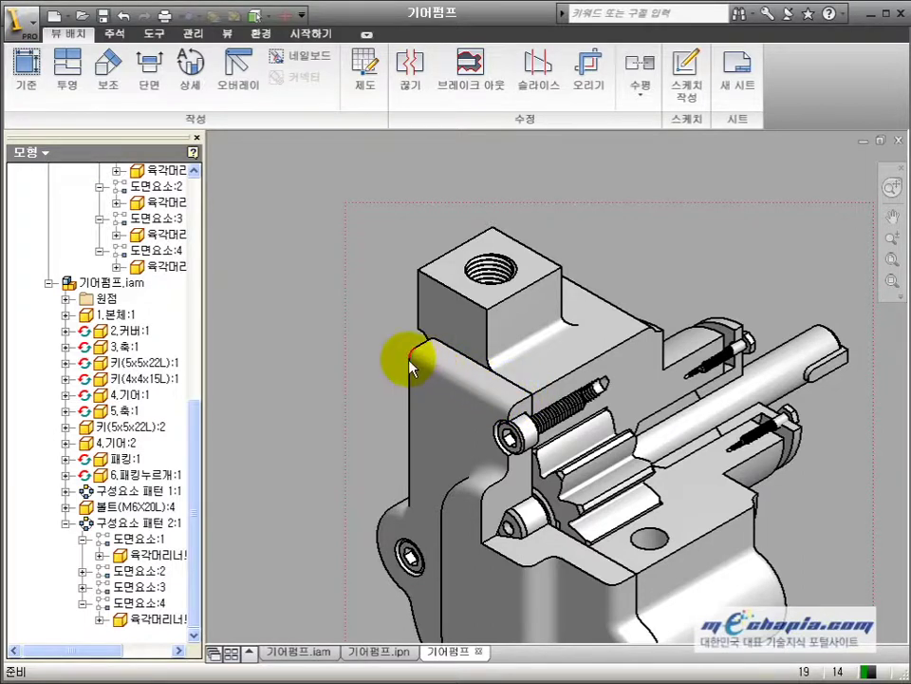
{"action": "middle_click_drag", "start_coordinate": [521, 444], "coordinate": [523, 329]}
{"action": "scroll", "coordinate": [504, 511], "scroll_direction": "down", "scroll_amount": 5}
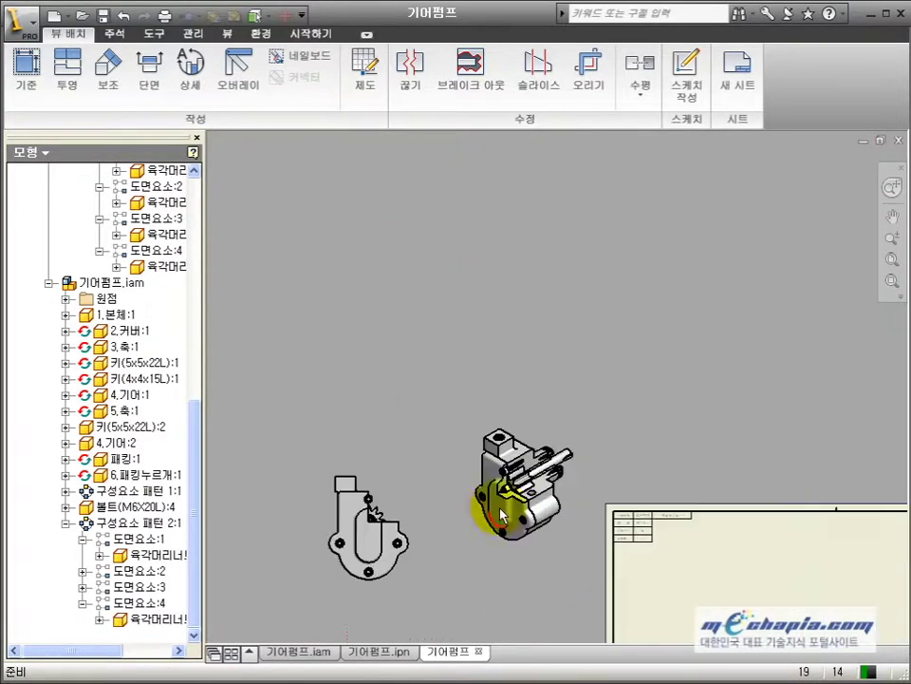
{"action": "middle_click_drag", "start_coordinate": [504, 515], "coordinate": [552, 477]}
{"action": "scroll", "coordinate": [494, 479], "scroll_direction": "up", "scroll_amount": 3}
{"action": "scroll", "coordinate": [475, 475], "scroll_direction": "down", "scroll_amount": 2}
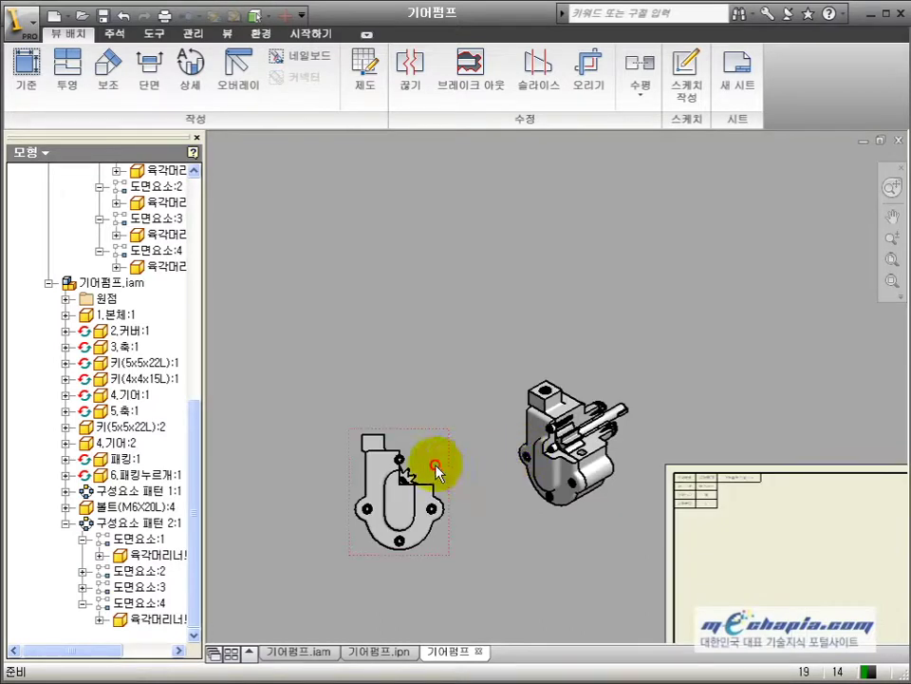
- Turn off shading for the base view and enable its interference edges (모서리 간섭) and tangent edges (접하는 모서리)
{"action": "double_click", "coordinate": [435, 469]}
{"action": "mouse_move", "coordinate": [544, 532]}
{"action": "middle_mouse_down"}
{"action": "mouse_move", "coordinate": [497, 567]}
{"action": "mouse_move", "coordinate": [525, 566]}
{"action": "mouse_move", "coordinate": [542, 588]}
{"action": "middle_mouse_up"}
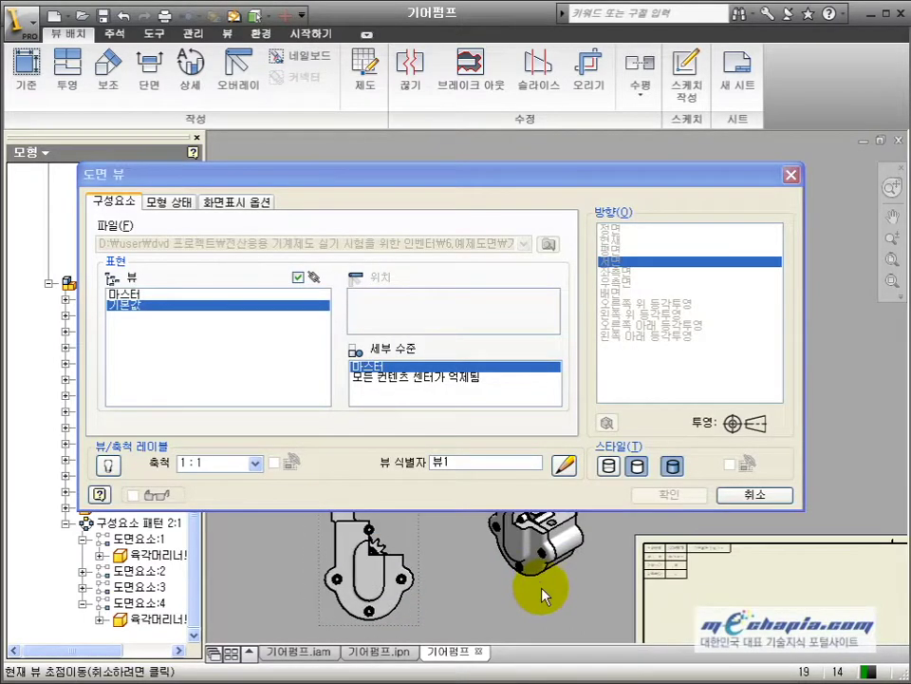
{"action": "left_click", "coordinate": [673, 467]}
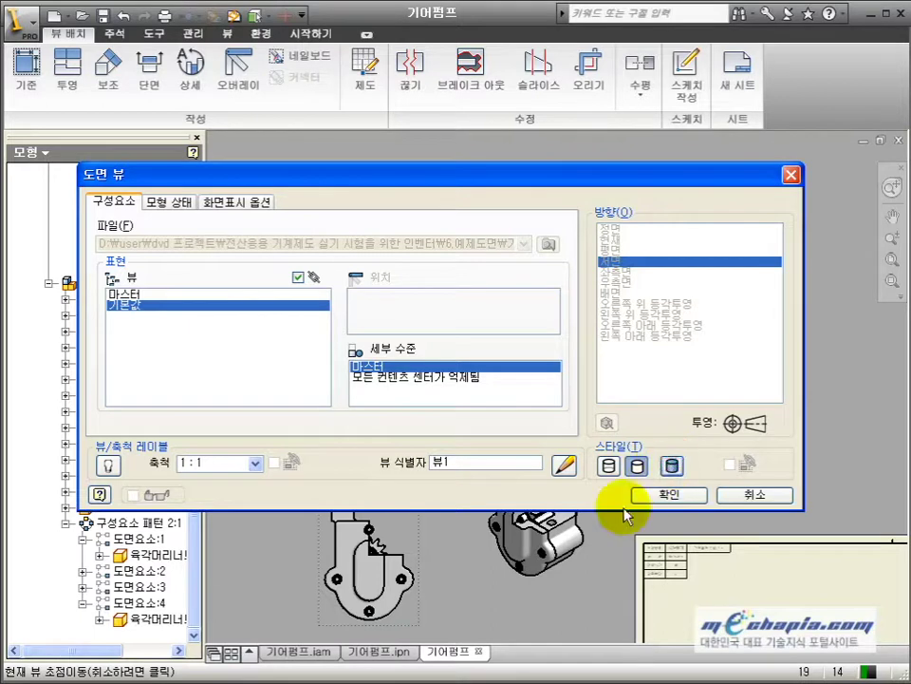
{"action": "left_click", "coordinate": [228, 202]}
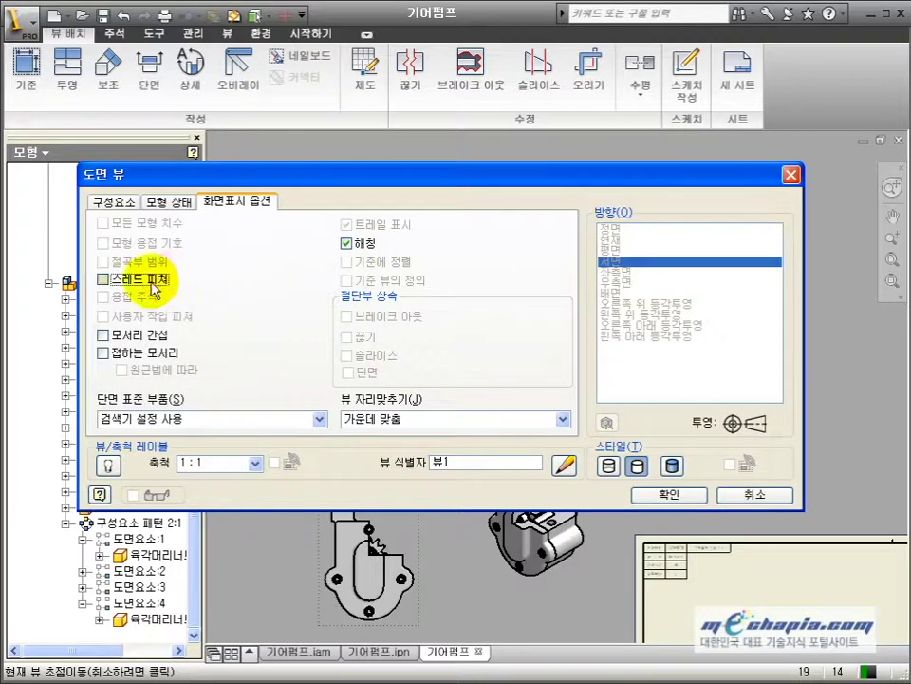
{"action": "left_click", "coordinate": [128, 335]}
{"action": "left_click", "coordinate": [129, 353]}
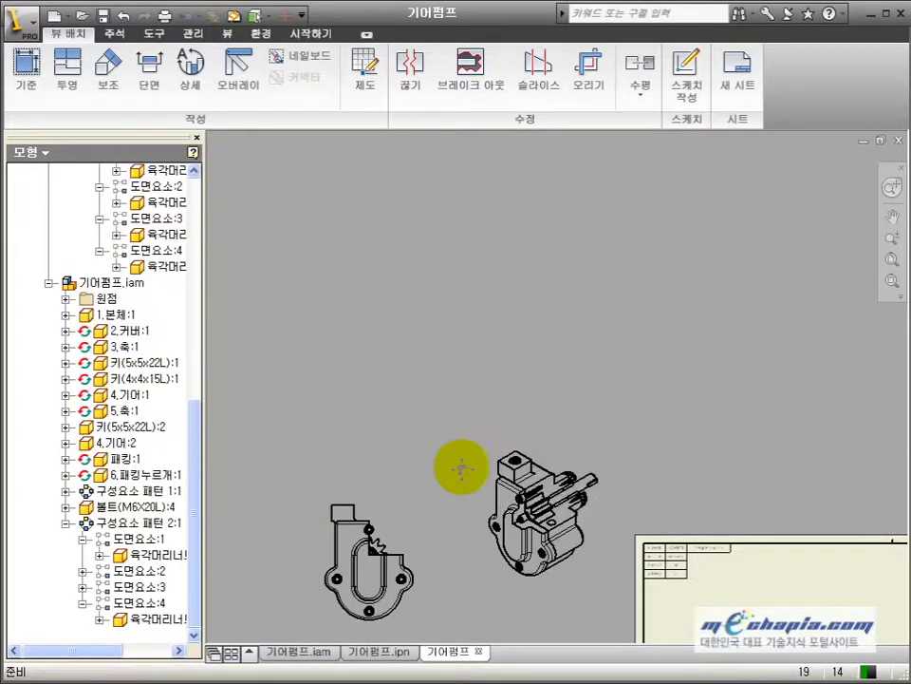
- Examine the unshaded cutaway isometric view's edges around the gear, shaft, bolts and housing fillets
{"action": "scroll", "coordinate": [459, 468], "scroll_direction": "up", "scroll_amount": 5}
{"action": "scroll", "coordinate": [531, 370], "scroll_direction": "down", "scroll_amount": 2}
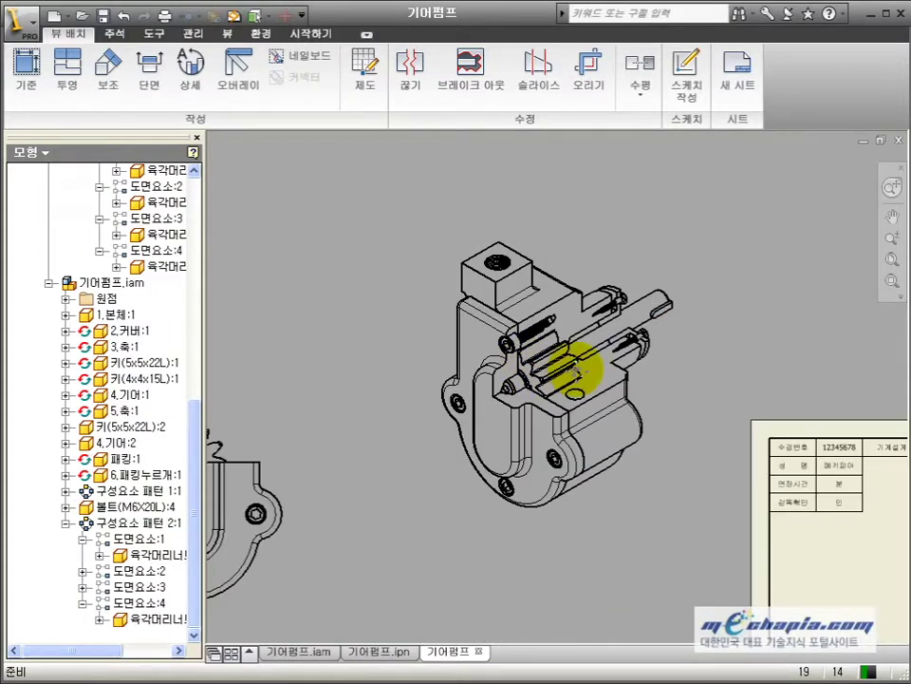
{"action": "scroll", "coordinate": [565, 376], "scroll_direction": "up", "scroll_amount": 3}
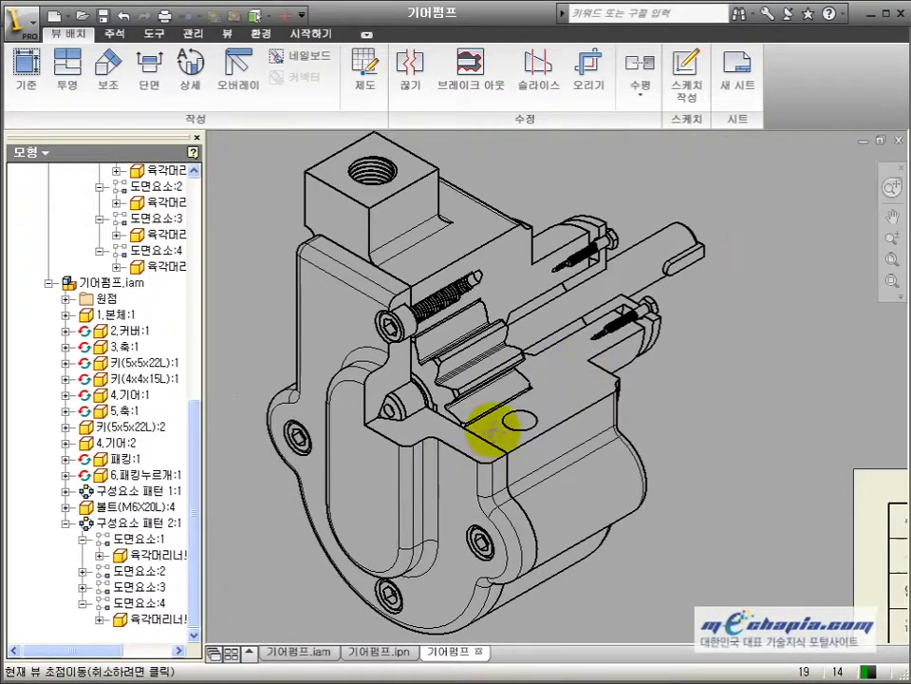
{"action": "scroll", "coordinate": [498, 421], "scroll_direction": "down", "scroll_amount": 2}
{"action": "scroll", "coordinate": [508, 413], "scroll_direction": "up", "scroll_amount": 3}
{"action": "scroll", "coordinate": [498, 418], "scroll_direction": "down", "scroll_amount": 1}
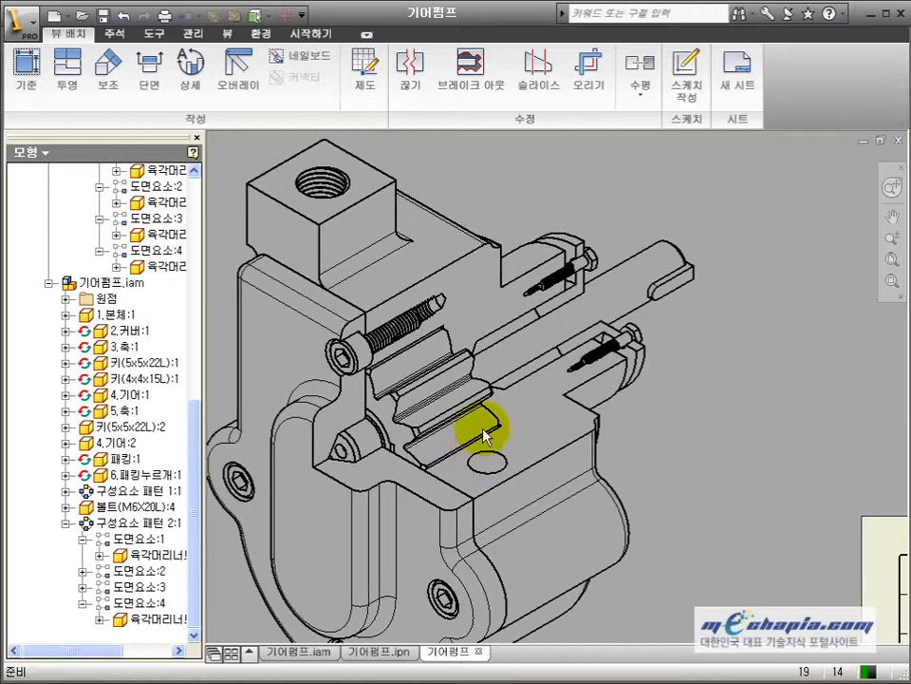
{"action": "scroll", "coordinate": [447, 356], "scroll_direction": "down", "scroll_amount": 4}
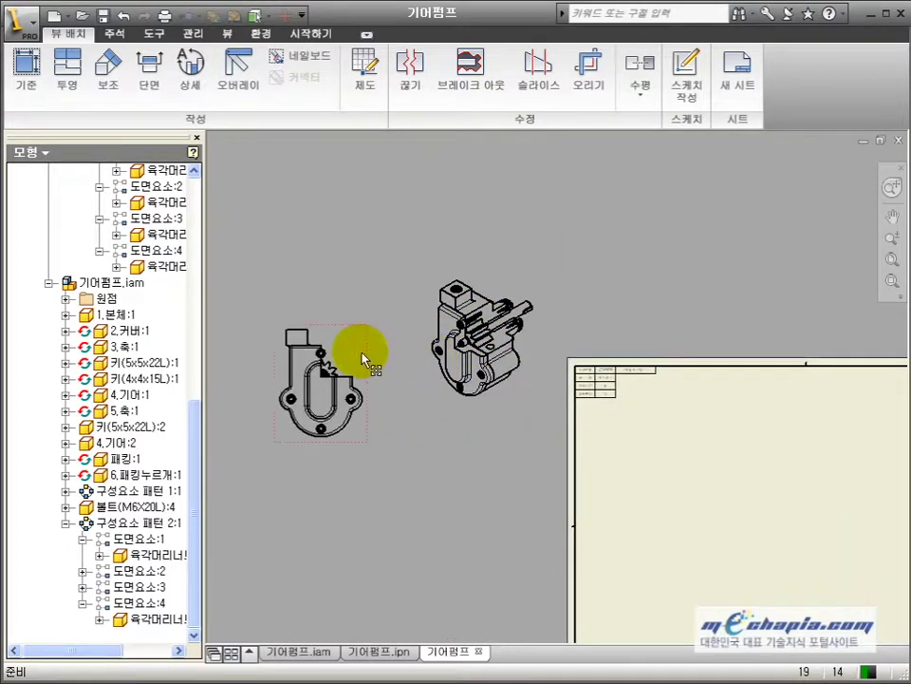
{"action": "scroll", "coordinate": [523, 325], "scroll_direction": "up", "scroll_amount": 2}
{"action": "scroll", "coordinate": [482, 350], "scroll_direction": "up", "scroll_amount": 3}
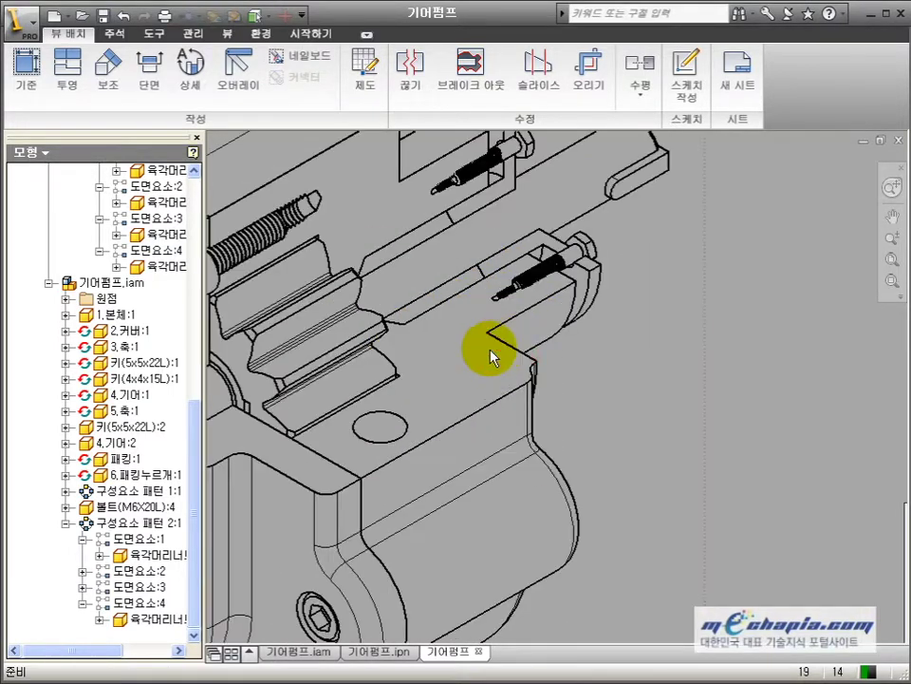
- Turn on hatching (해칭) for the section faces of the cutaway isometric view
{"action": "scroll", "coordinate": [488, 345], "scroll_direction": "down", "scroll_amount": 2}
{"action": "scroll", "coordinate": [545, 367], "scroll_direction": "up", "scroll_amount": 1}
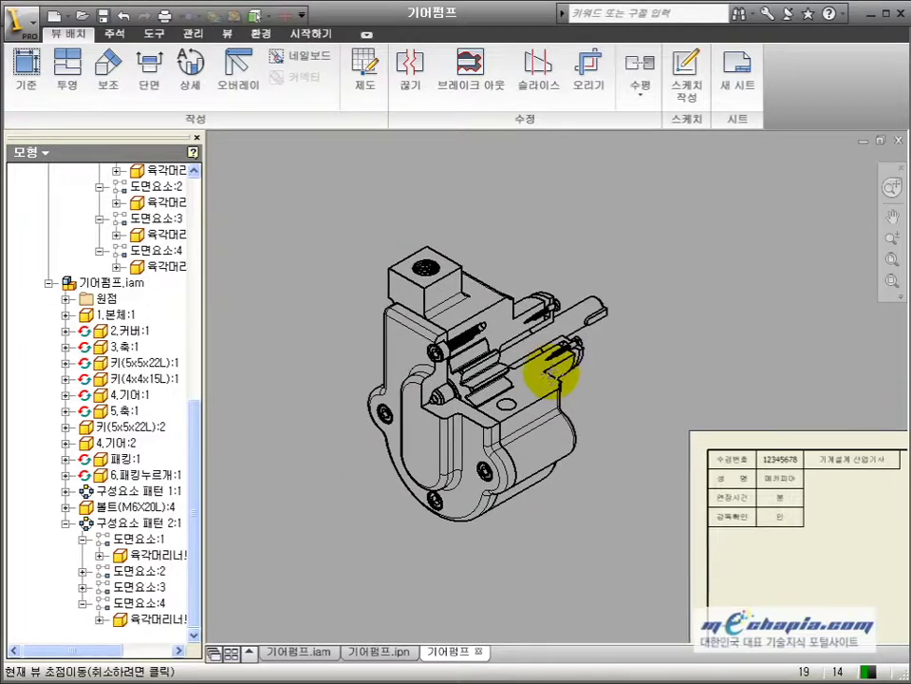
{"action": "double_click", "coordinate": [531, 270]}
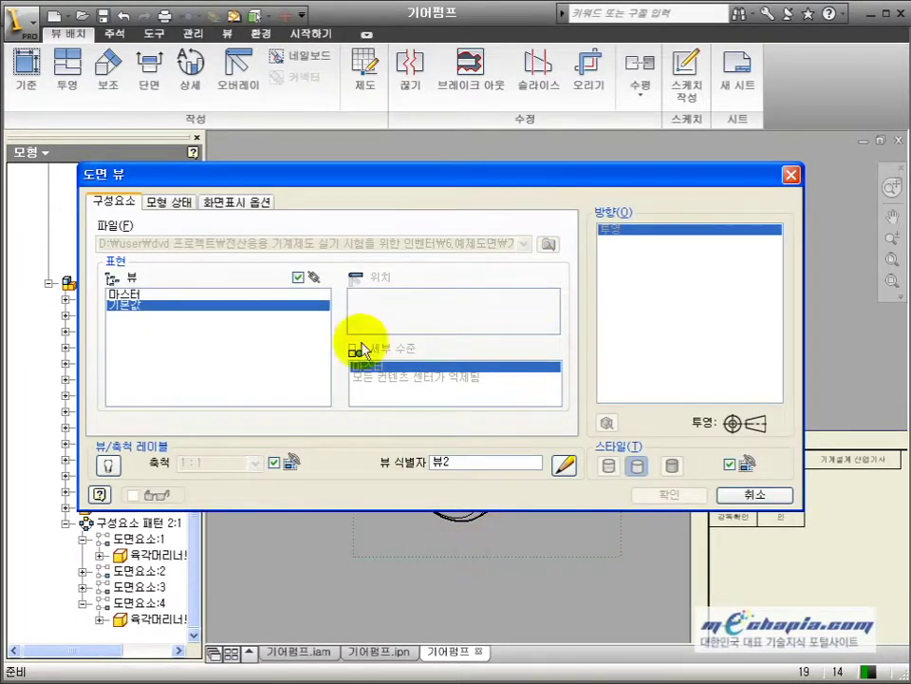
{"action": "left_click", "coordinate": [268, 201]}
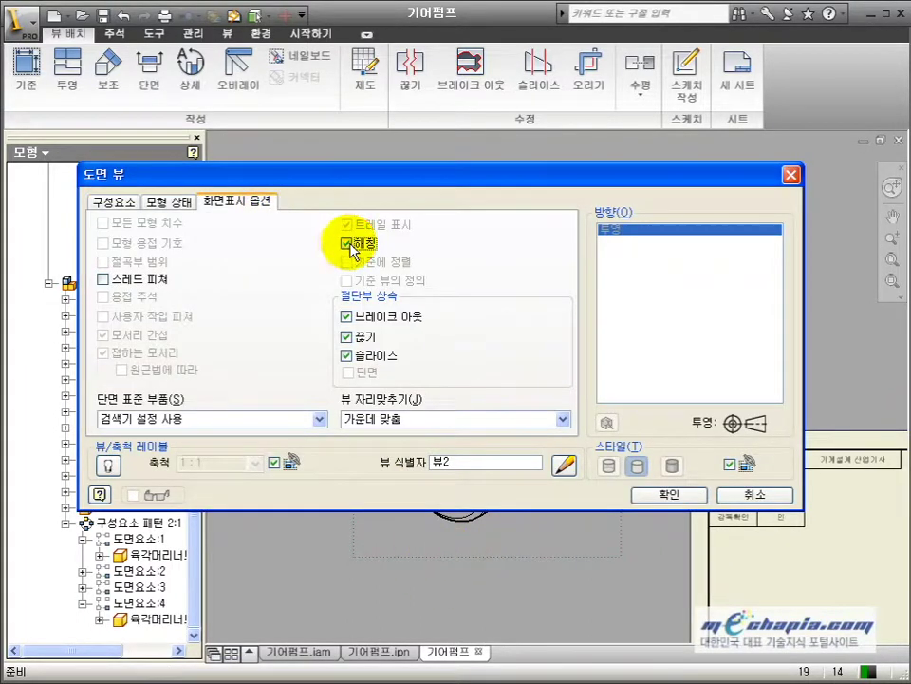
{"action": "left_click", "coordinate": [674, 498]}
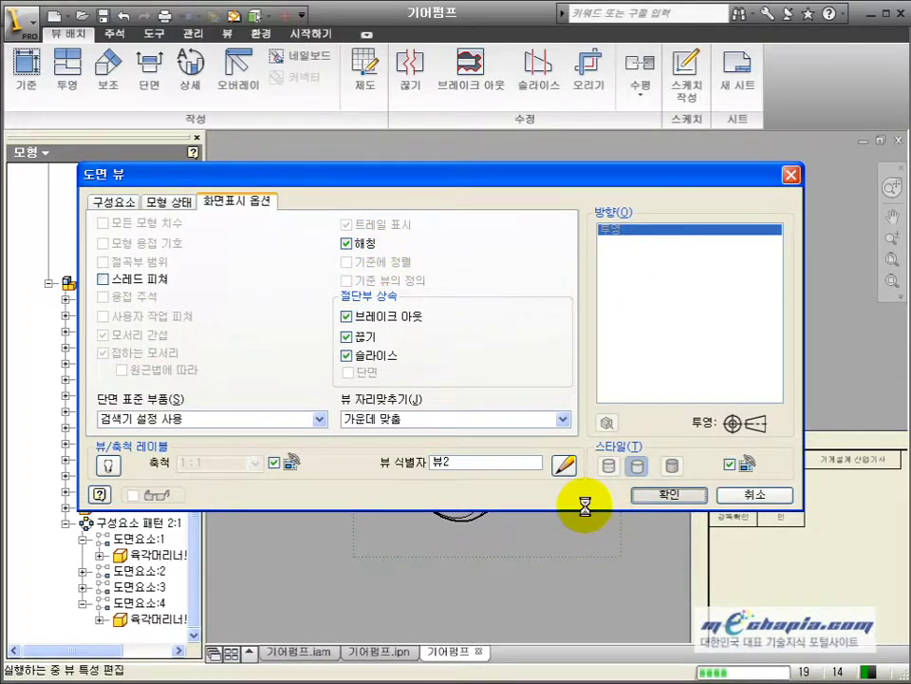
{"action": "scroll", "coordinate": [604, 380], "scroll_direction": "down", "scroll_amount": 5}
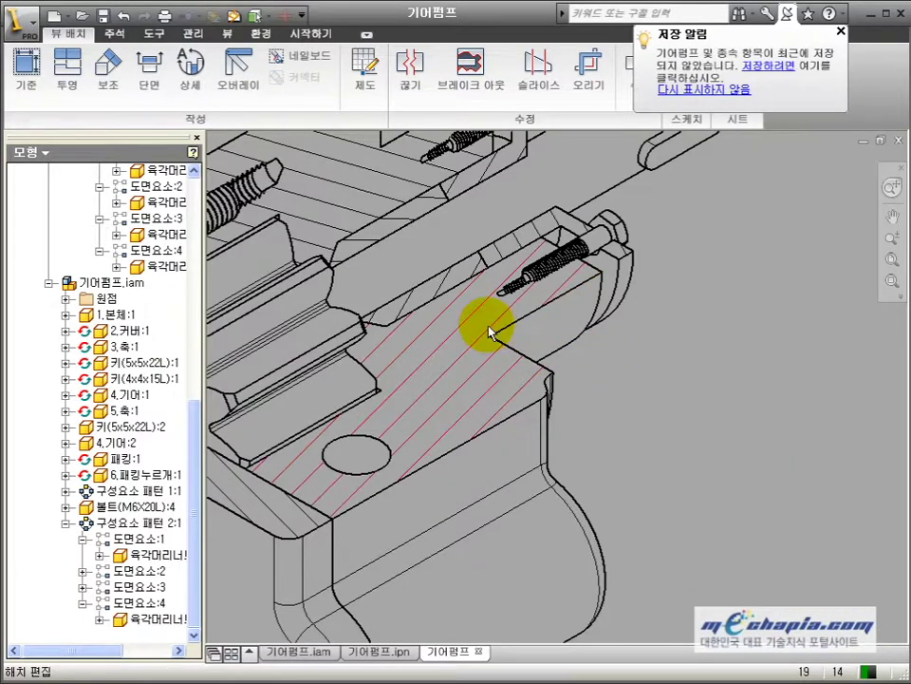
- Move the hatched cutaway isometric view onto the drawing sheet, near its upper-left title table
{"action": "scroll", "coordinate": [488, 325], "scroll_direction": "up", "scroll_amount": 5}
{"action": "scroll", "coordinate": [504, 283], "scroll_direction": "up", "scroll_amount": 5}
{"action": "middle_click_drag", "start_coordinate": [525, 372], "coordinate": [389, 395]}
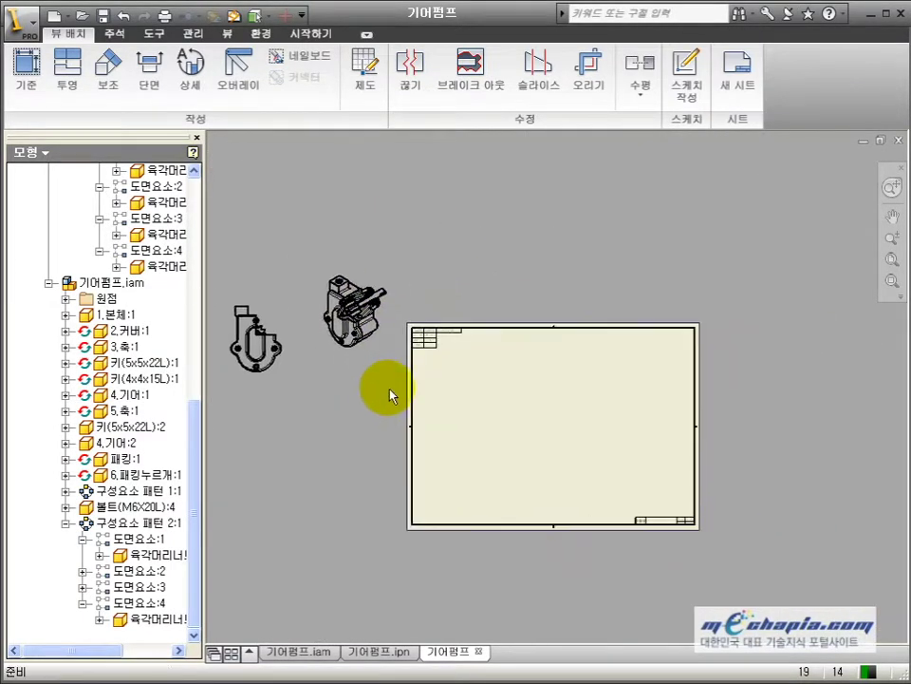
{"action": "left_click_drag", "start_coordinate": [394, 377], "coordinate": [493, 426]}
{"action": "scroll", "coordinate": [527, 371], "scroll_direction": "down", "scroll_amount": 5}
{"action": "middle_click_drag", "start_coordinate": [521, 423], "coordinate": [514, 322]}
{"action": "scroll", "coordinate": [513, 332], "scroll_direction": "up", "scroll_amount": 2}
{"action": "middle_click_drag", "start_coordinate": [457, 497], "coordinate": [589, 455]}
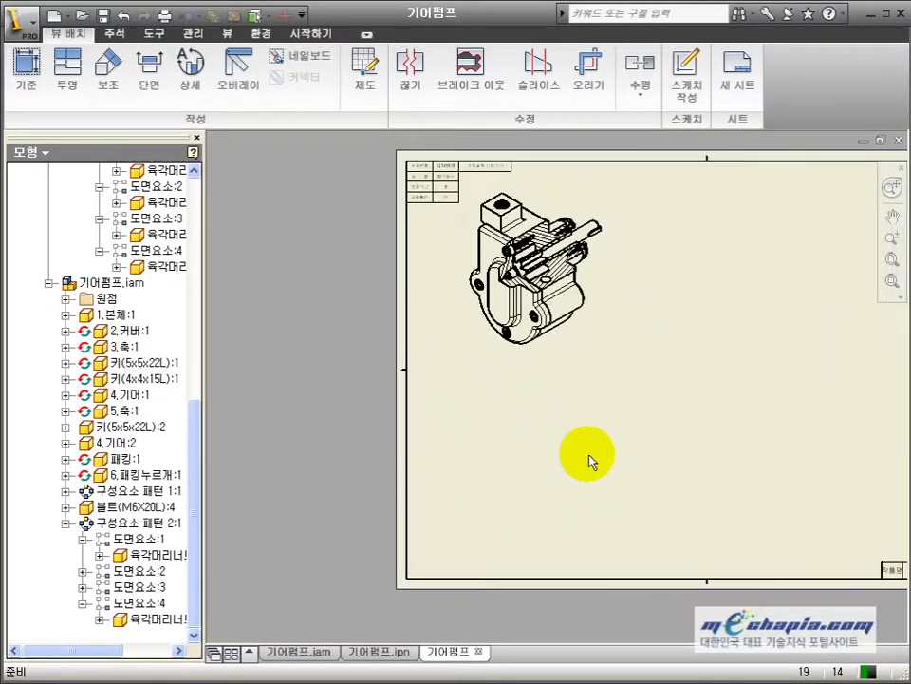
{"action": "scroll", "coordinate": [297, 359], "scroll_direction": "up", "scroll_amount": 2}
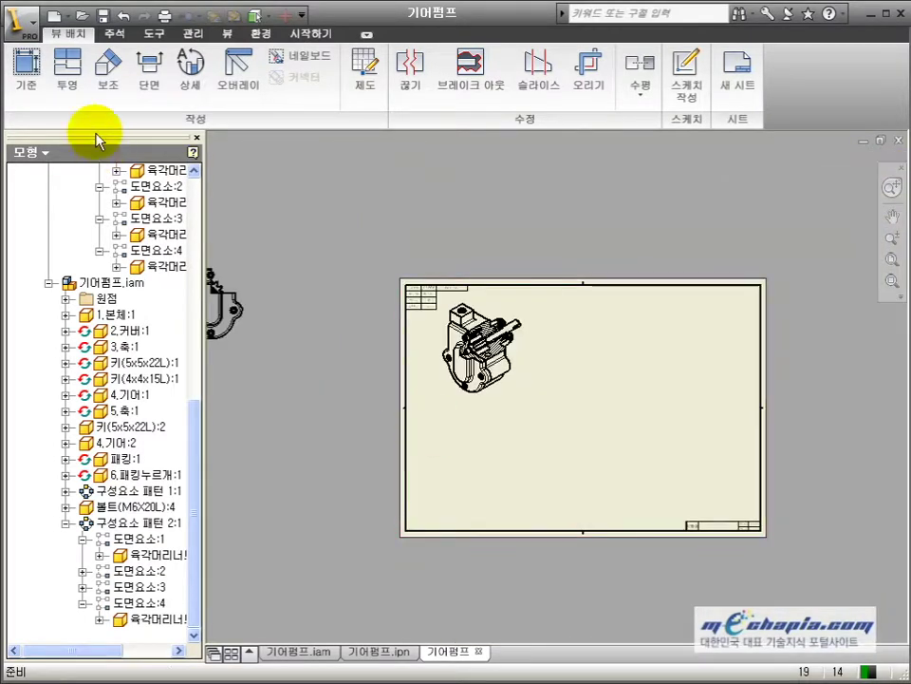
- Place a base view of 기어펌프.ipn in the 저면 (bottom) orientation at 1:1 outside the sheet, below the assembly base view
{"action": "left_click", "coordinate": [31, 83]}
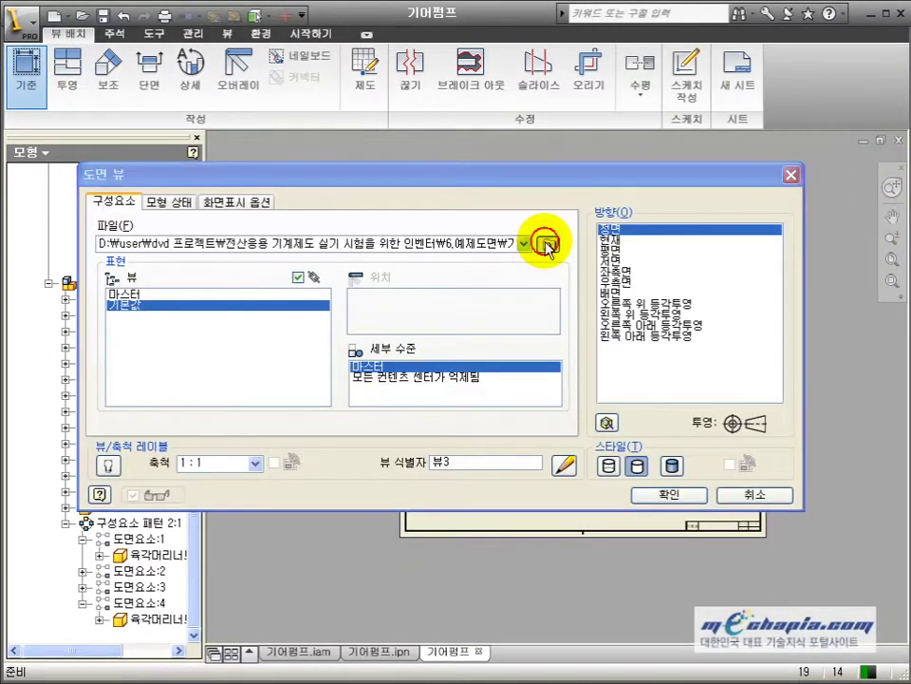
{"action": "left_click", "coordinate": [547, 242]}
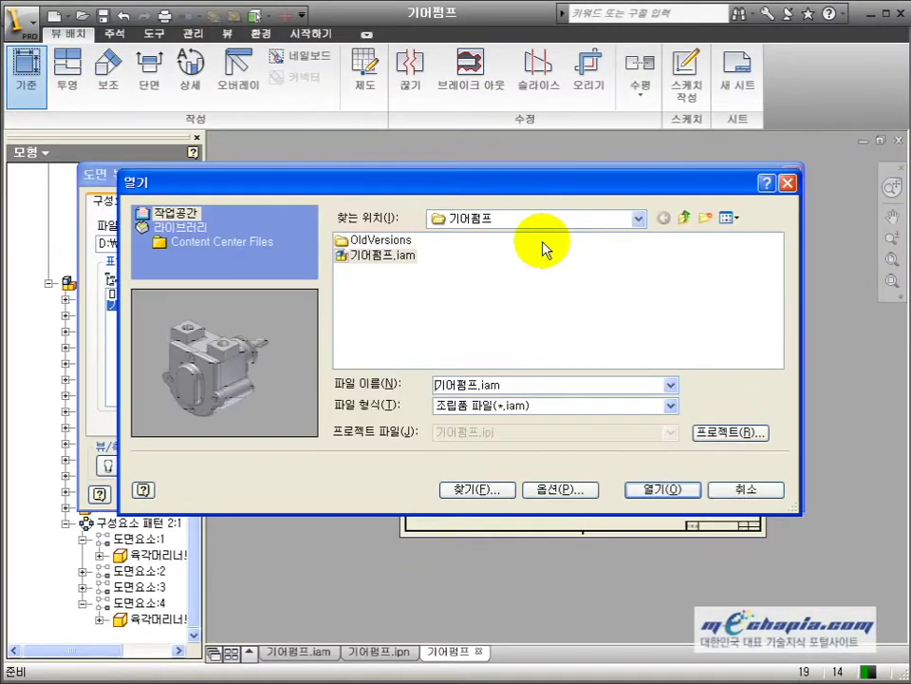
{"action": "left_click", "coordinate": [522, 412]}
{"action": "left_click", "coordinate": [519, 452]}
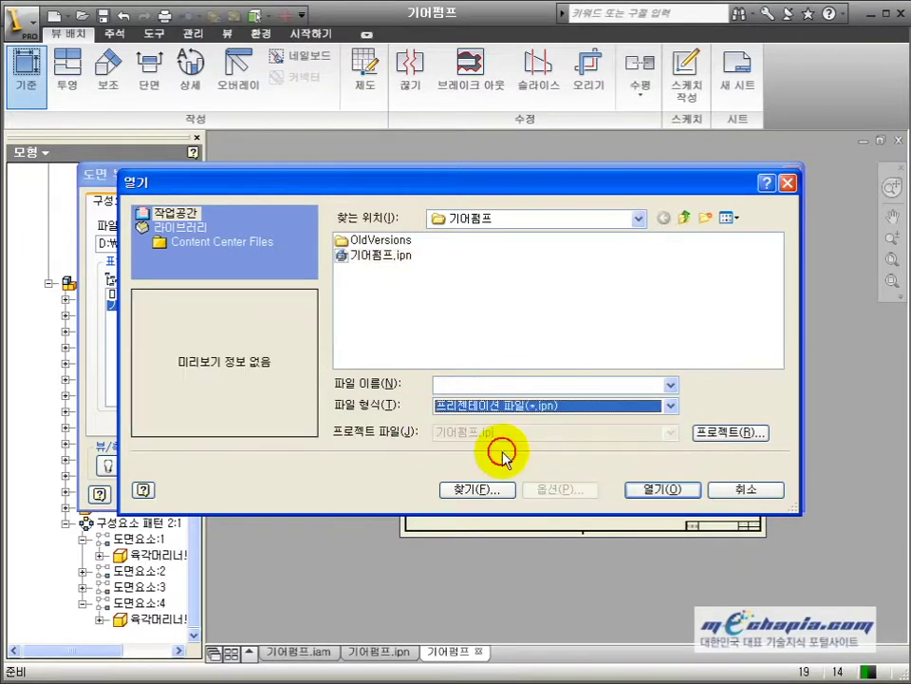
{"action": "left_click", "coordinate": [397, 262]}
{"action": "left_click", "coordinate": [655, 490]}
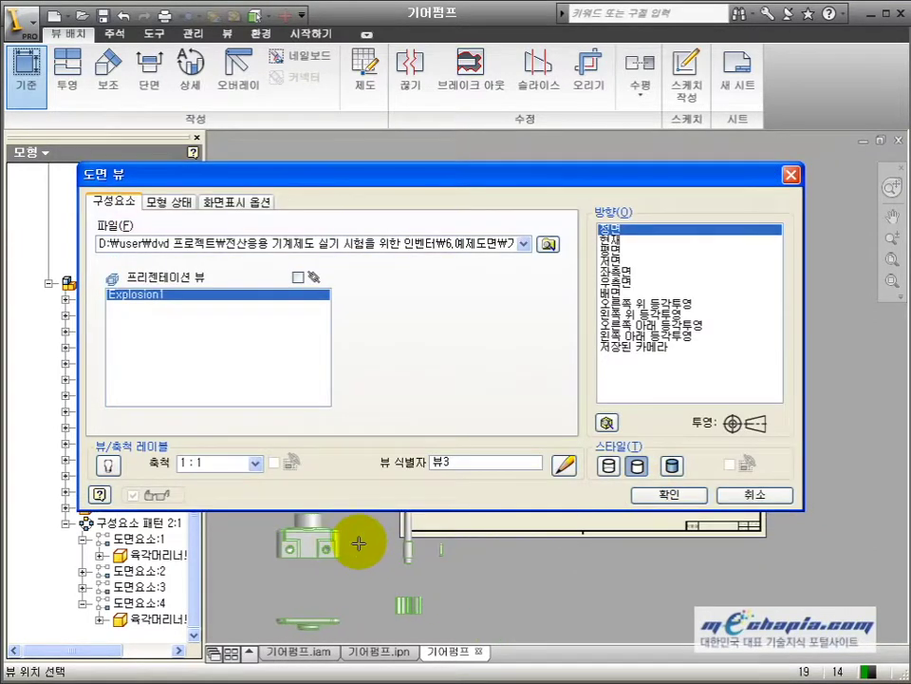
{"action": "left_click", "coordinate": [609, 260]}
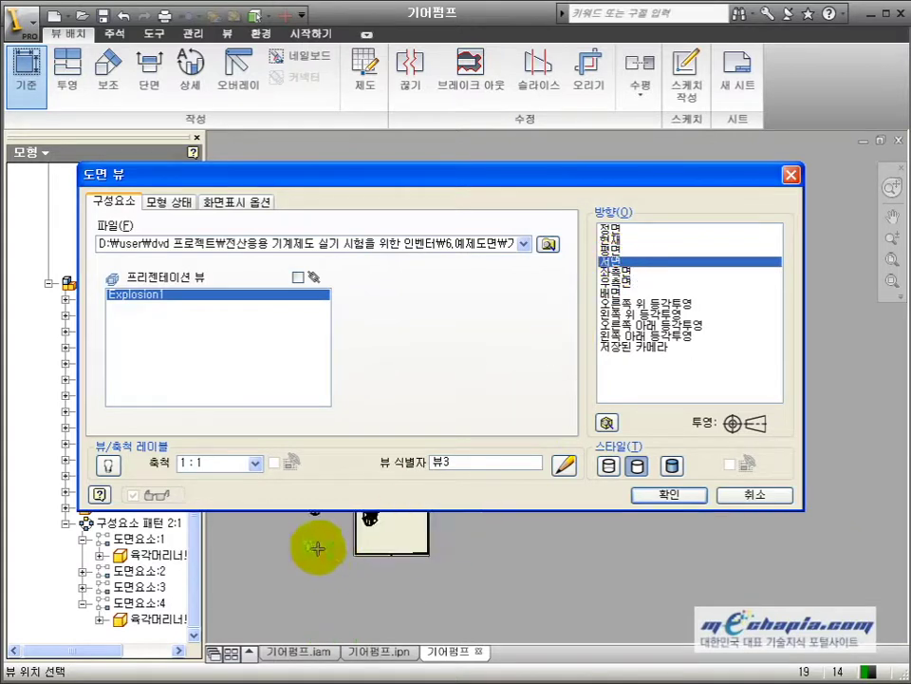
{"action": "left_click", "coordinate": [326, 553]}
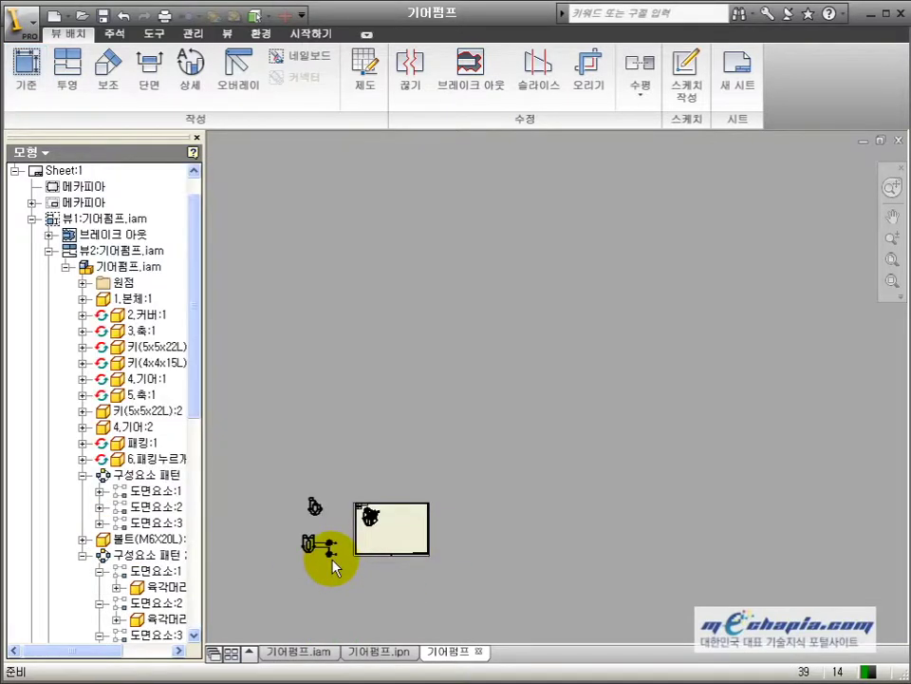
- Enable interference edges (모서리 간섭) and tangent edges (접하는 모서리) and turn off trails (트레일 표시) for the exploded view
{"action": "double_click", "coordinate": [458, 504]}
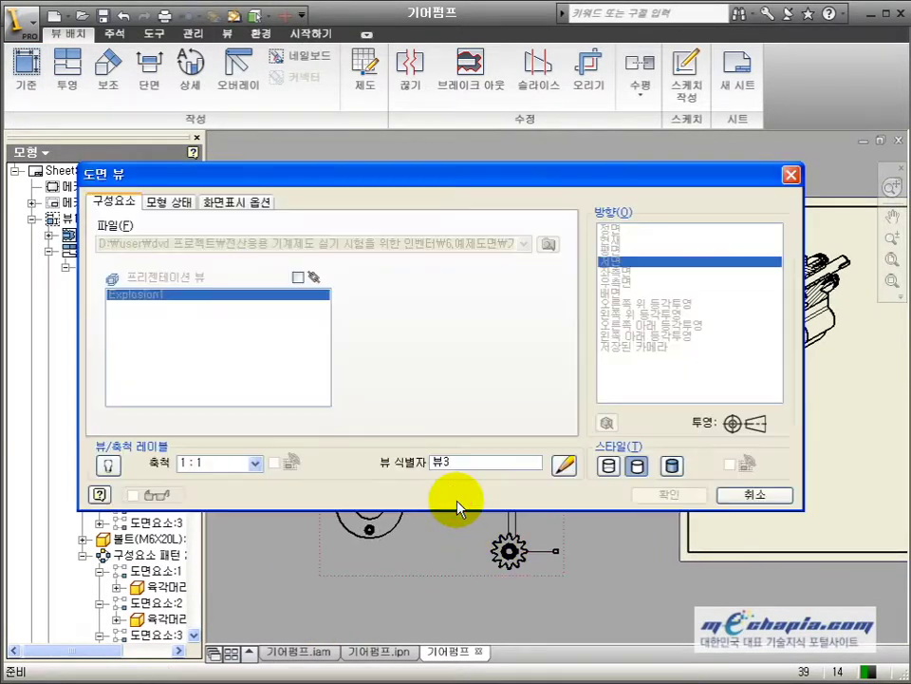
{"action": "left_click", "coordinate": [234, 201]}
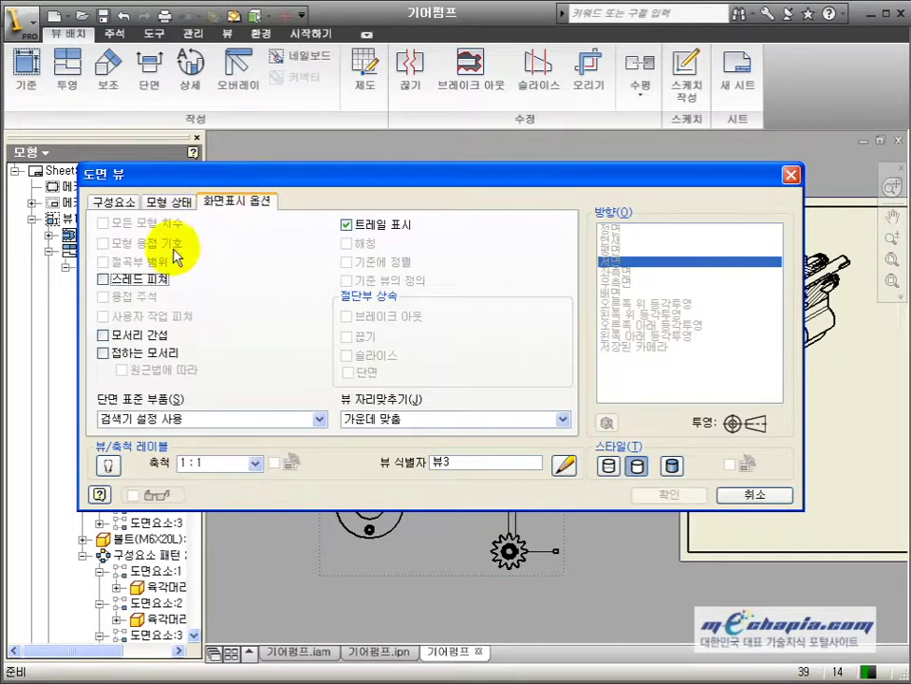
{"action": "left_click", "coordinate": [103, 335]}
{"action": "left_click", "coordinate": [116, 356]}
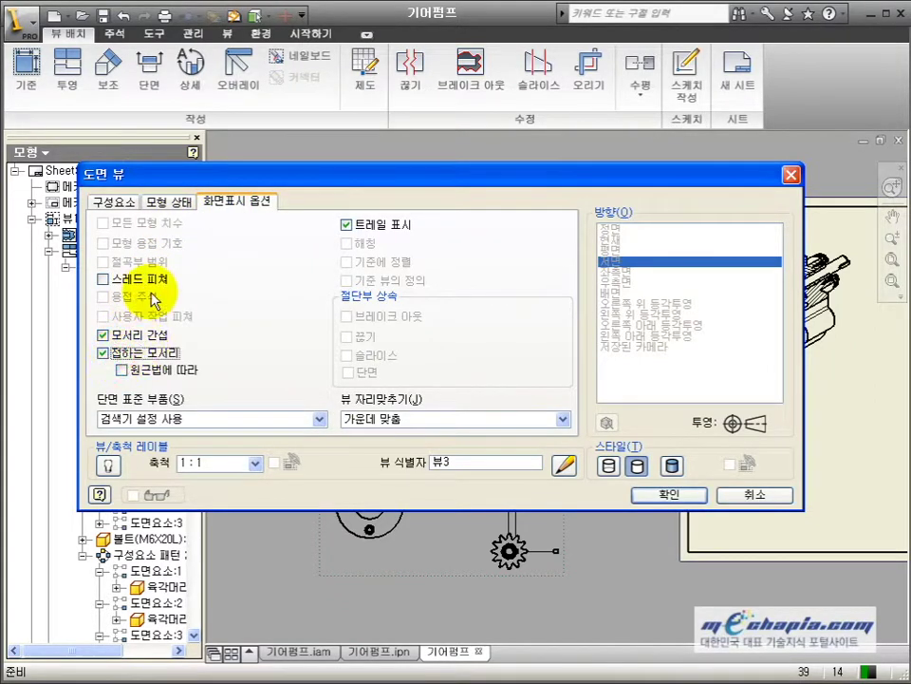
{"action": "left_click", "coordinate": [347, 226]}
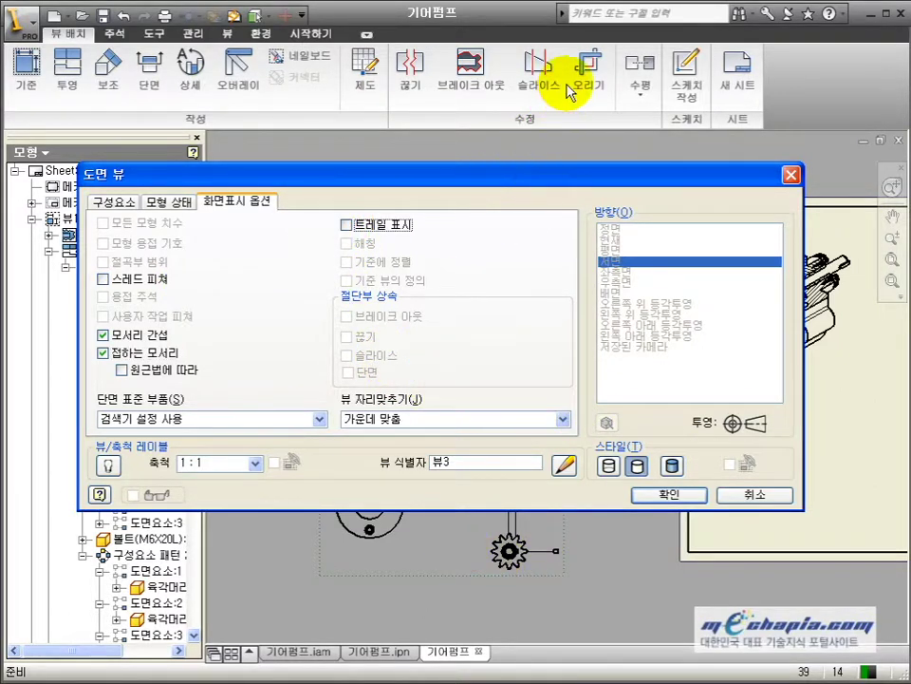
{"action": "left_click_drag", "start_coordinate": [503, 178], "coordinate": [566, 85]}
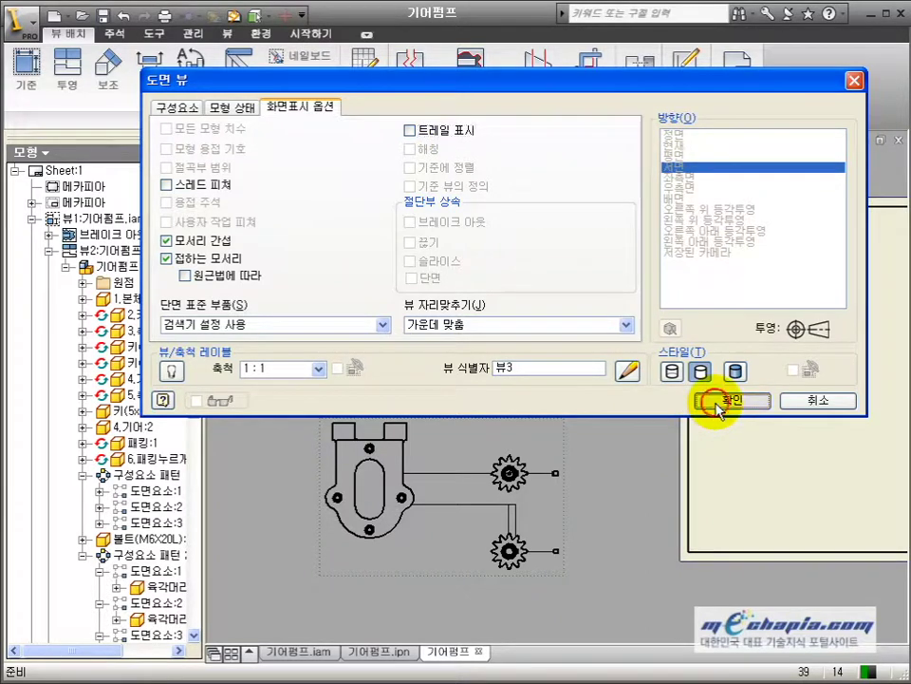
{"action": "left_click", "coordinate": [719, 402]}
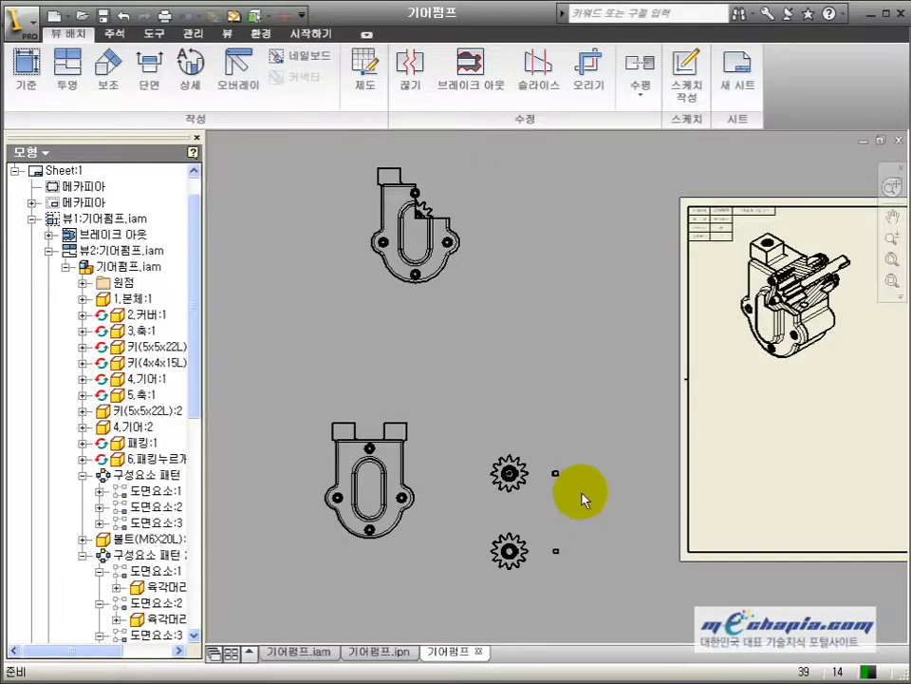
{"action": "scroll", "coordinate": [578, 491], "scroll_direction": "down", "scroll_amount": 5}
{"action": "scroll", "coordinate": [415, 457], "scroll_direction": "up", "scroll_amount": 2}
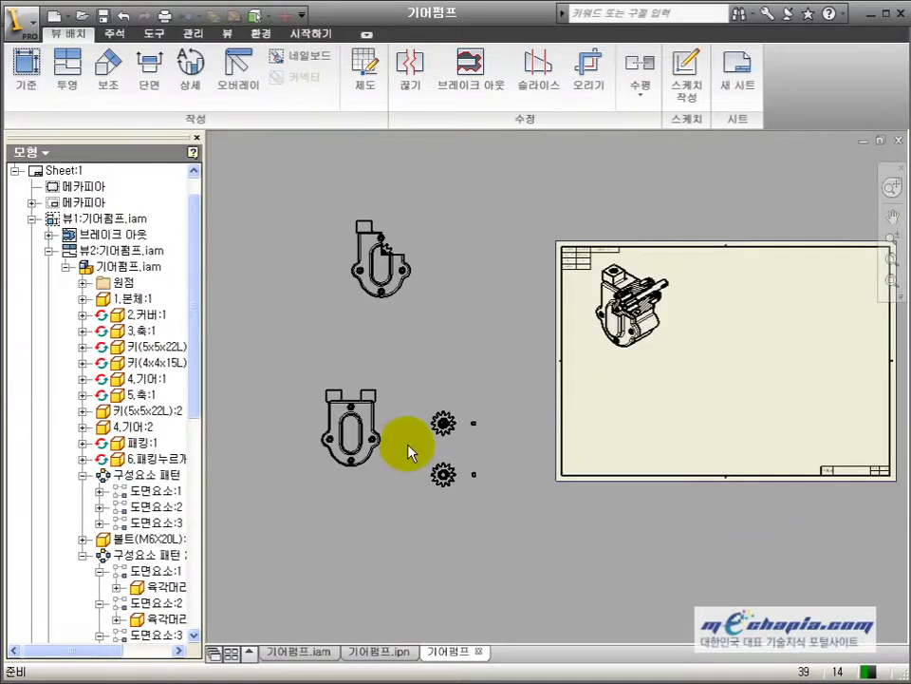
{"action": "scroll", "coordinate": [411, 452], "scroll_direction": "up", "scroll_amount": 1}
{"action": "left_click", "coordinate": [68, 72]}
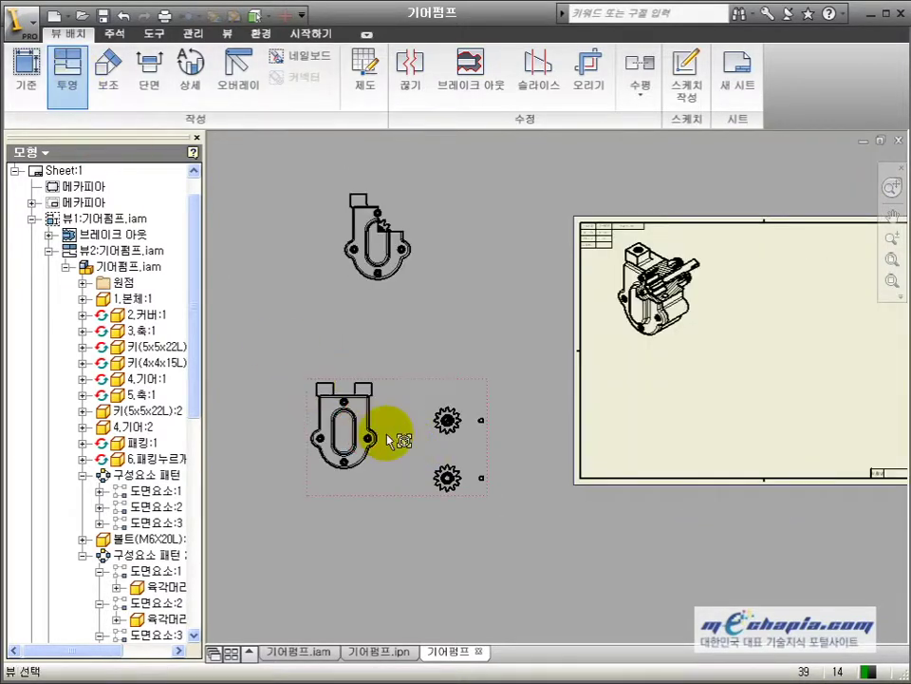
{"action": "left_click", "coordinate": [382, 429]}
{"action": "scroll", "coordinate": [511, 348], "scroll_direction": "down", "scroll_amount": 4}
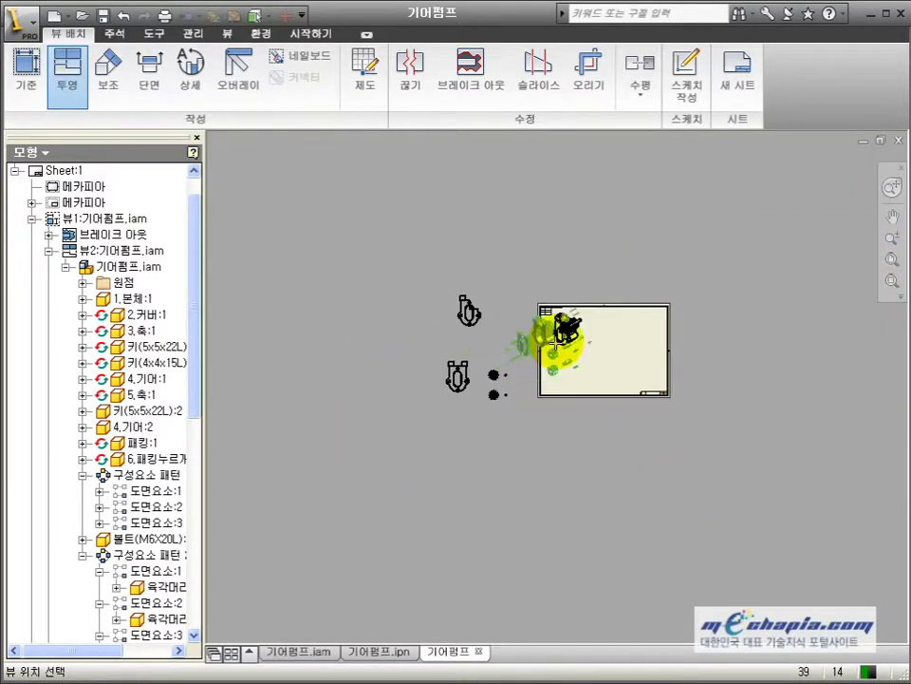
{"action": "scroll", "coordinate": [525, 322], "scroll_direction": "up", "scroll_amount": 3}
{"action": "left_click", "coordinate": [527, 315]}
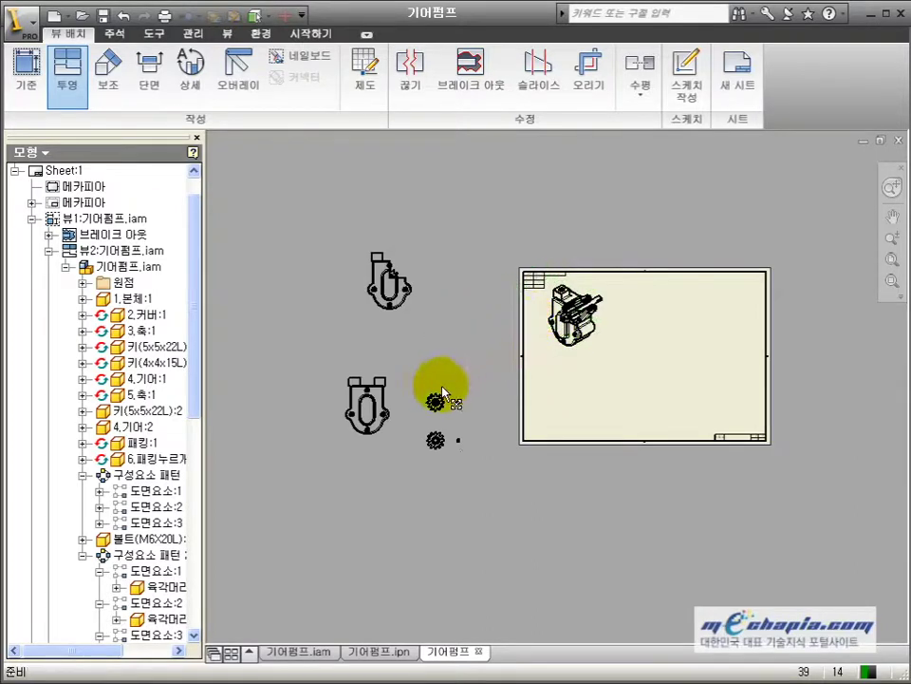
- Examine the exploded view's cover, housing and gears and compare it with the broken-out assembly base view above
{"action": "scroll", "coordinate": [385, 406], "scroll_direction": "up", "scroll_amount": 5}
{"action": "middle_click_drag", "start_coordinate": [395, 416], "coordinate": [375, 375]}
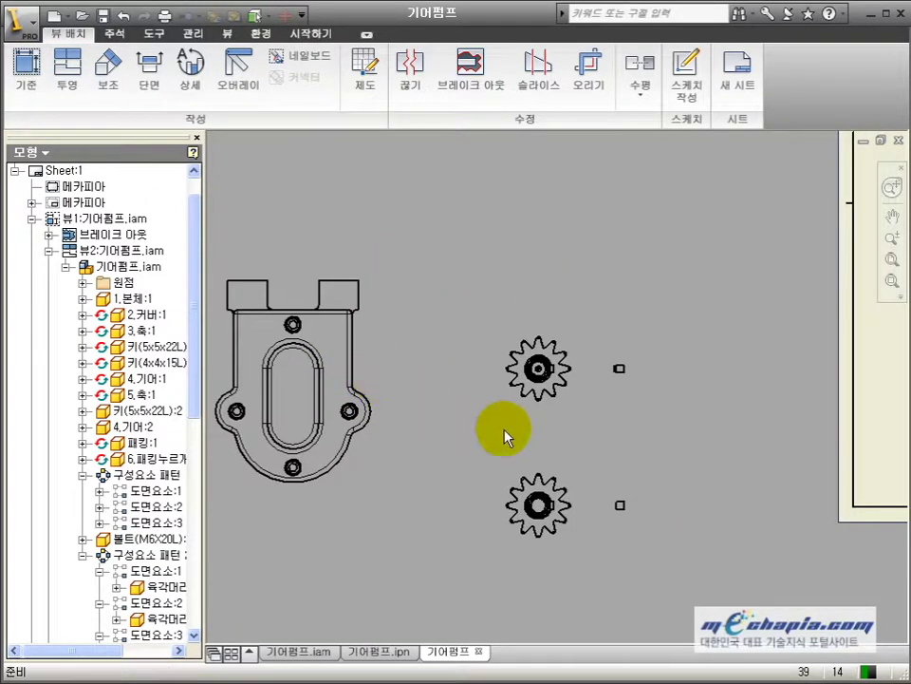
{"action": "middle_click_drag", "start_coordinate": [504, 434], "coordinate": [561, 403]}
{"action": "scroll", "coordinate": [566, 403], "scroll_direction": "down", "scroll_amount": 3}
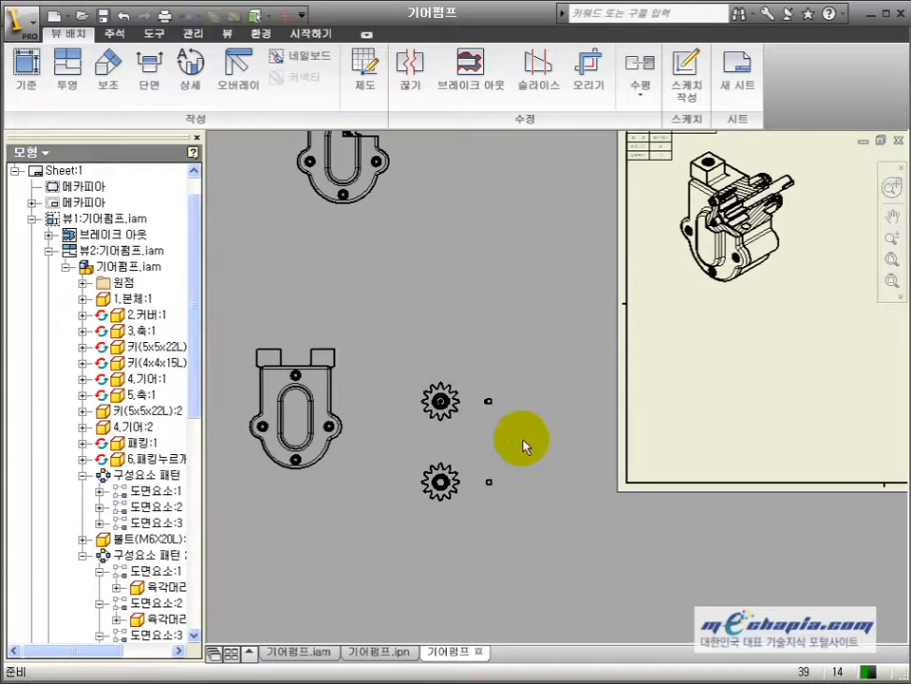
{"action": "scroll", "coordinate": [522, 447], "scroll_direction": "down", "scroll_amount": 5}
{"action": "left_click", "coordinate": [468, 325]}
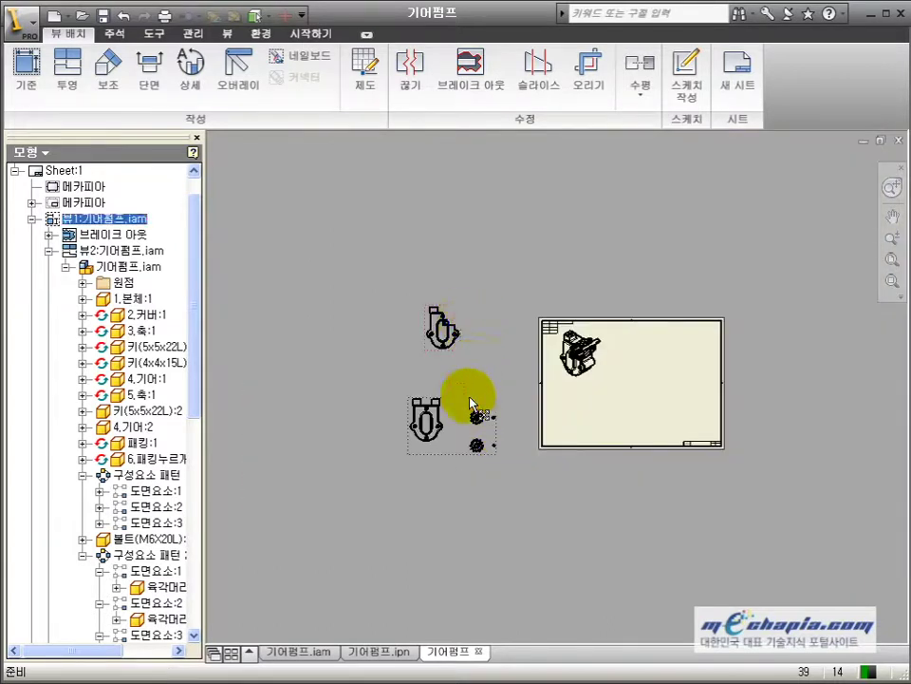
{"action": "left_click", "coordinate": [459, 418]}
{"action": "left_click", "coordinate": [458, 313]}
- Start a sketch on the exploded view and project the upper arc centre of the oval on the pump cover
{"action": "scroll", "coordinate": [475, 394], "scroll_direction": "down", "scroll_amount": 4}
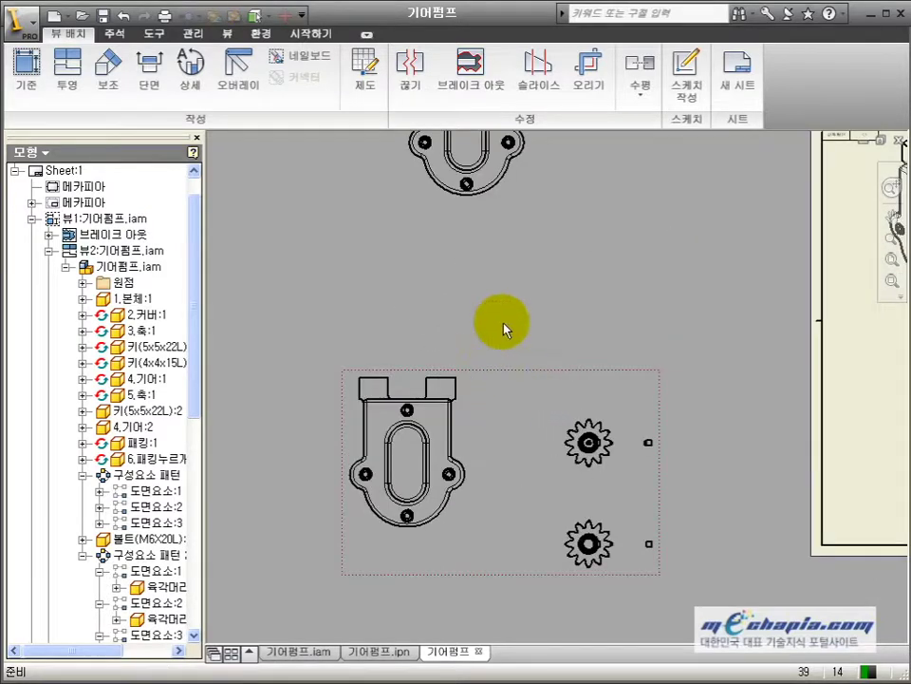
{"action": "key", "text": "s"}
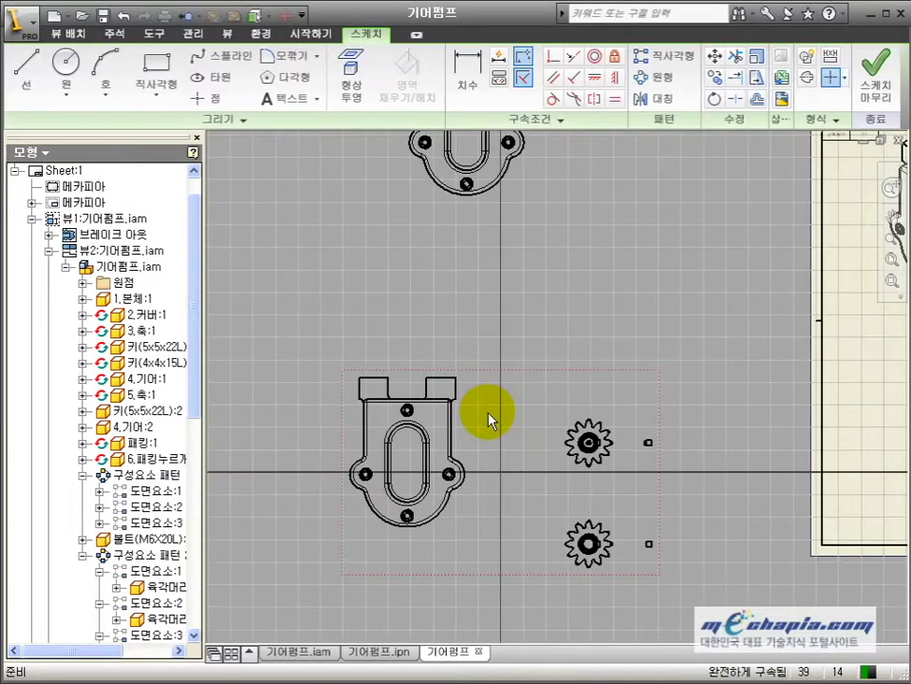
{"action": "scroll", "coordinate": [488, 420], "scroll_direction": "down", "scroll_amount": 5}
{"action": "middle_click_drag", "start_coordinate": [372, 429], "coordinate": [597, 374]}
{"action": "left_click", "coordinate": [354, 76]}
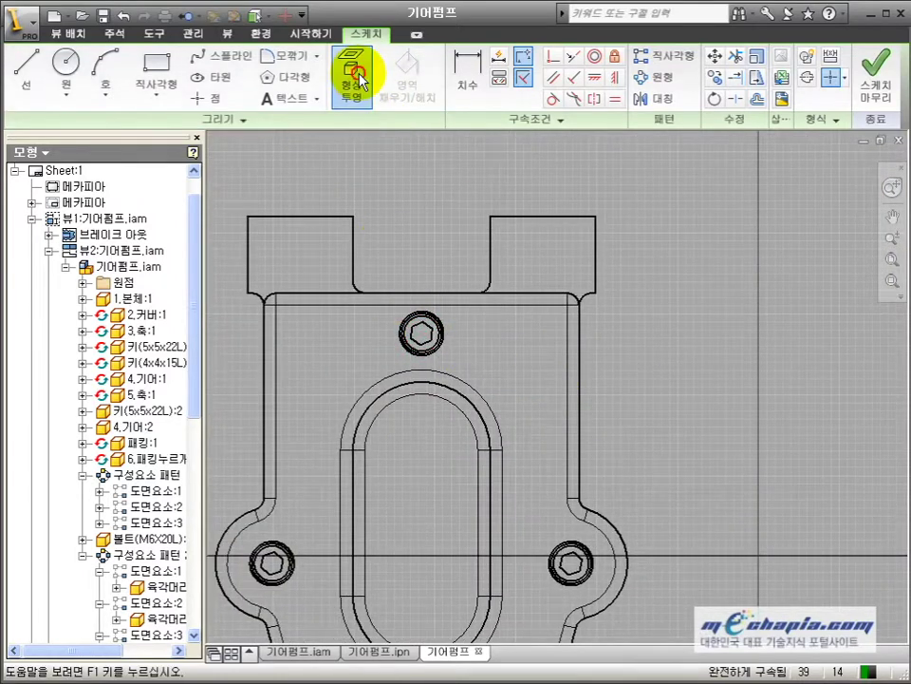
{"action": "left_click", "coordinate": [459, 397]}
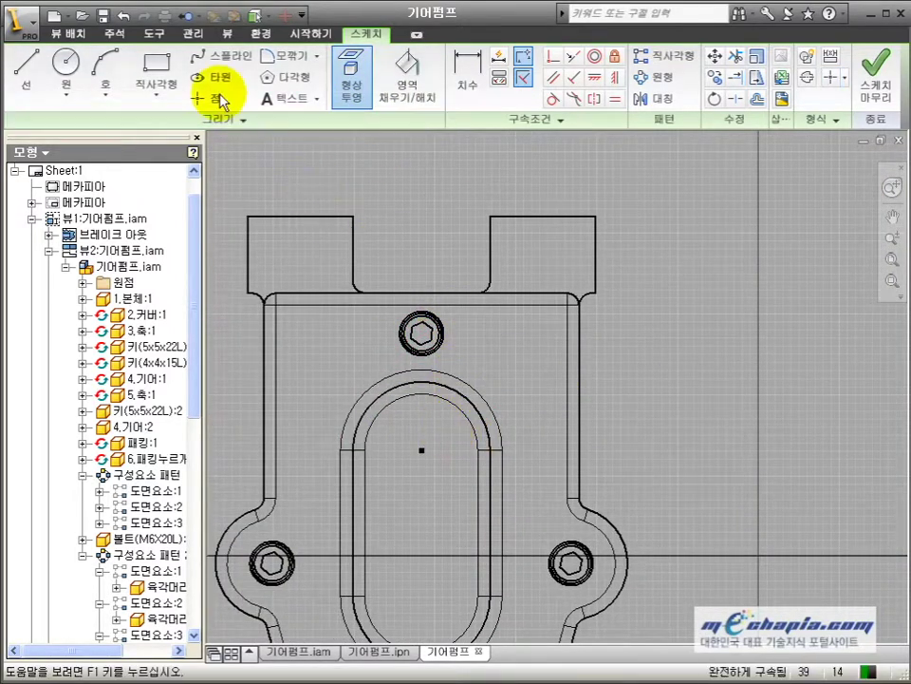
- Draw a rectangle from the projected arc centre to beyond the housing's upper-right corner and finish the sketch
{"action": "left_click", "coordinate": [160, 74]}
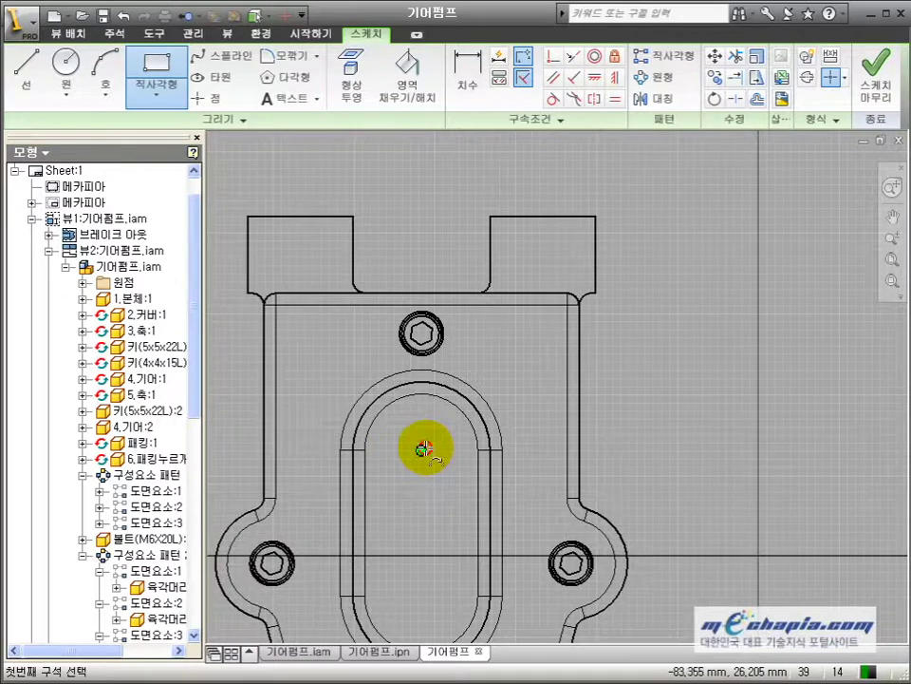
{"action": "left_click", "coordinate": [421, 449]}
{"action": "left_click", "coordinate": [674, 174]}
{"action": "key", "text": "Escape"}
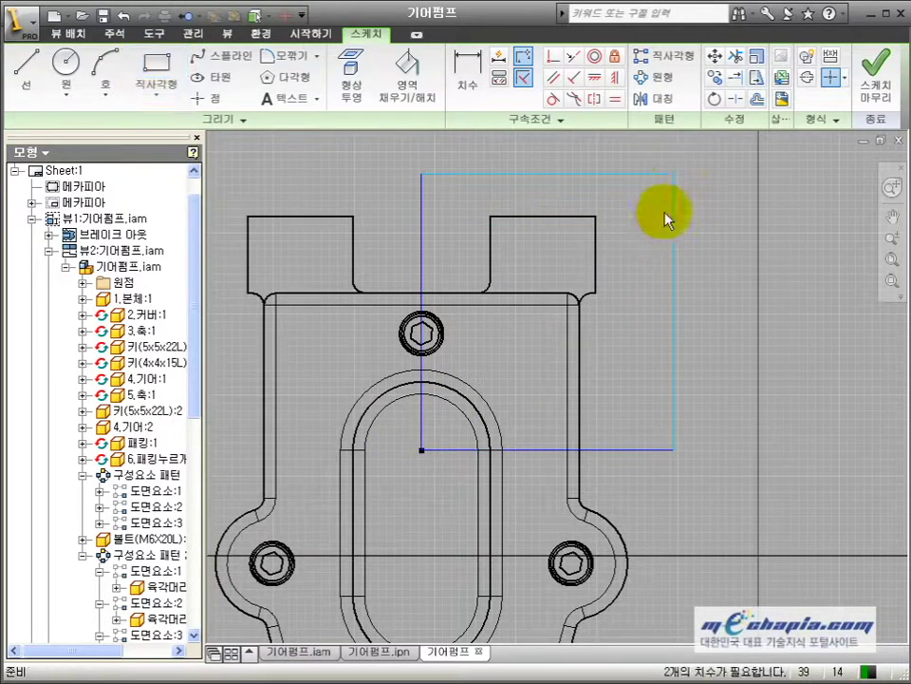
{"action": "left_click", "coordinate": [881, 86]}
- Create a break out (브레이크 아웃) on the exploded view from the rectangle profile, with the start point on the oval's left edge and depth 700
{"action": "scroll", "coordinate": [533, 350], "scroll_direction": "down", "scroll_amount": 2}
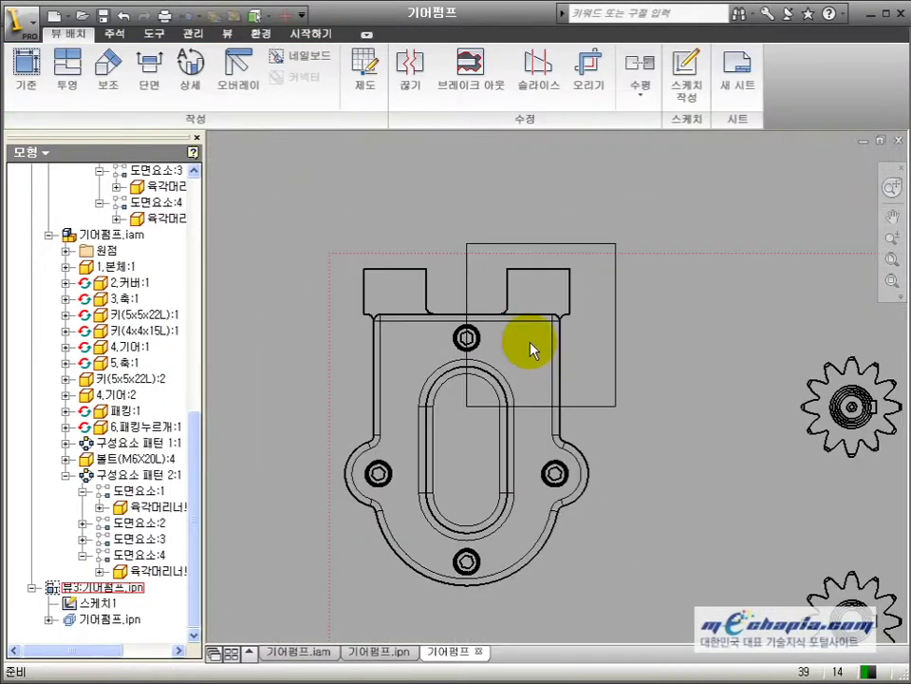
{"action": "left_click", "coordinate": [474, 62]}
{"action": "left_click", "coordinate": [453, 286]}
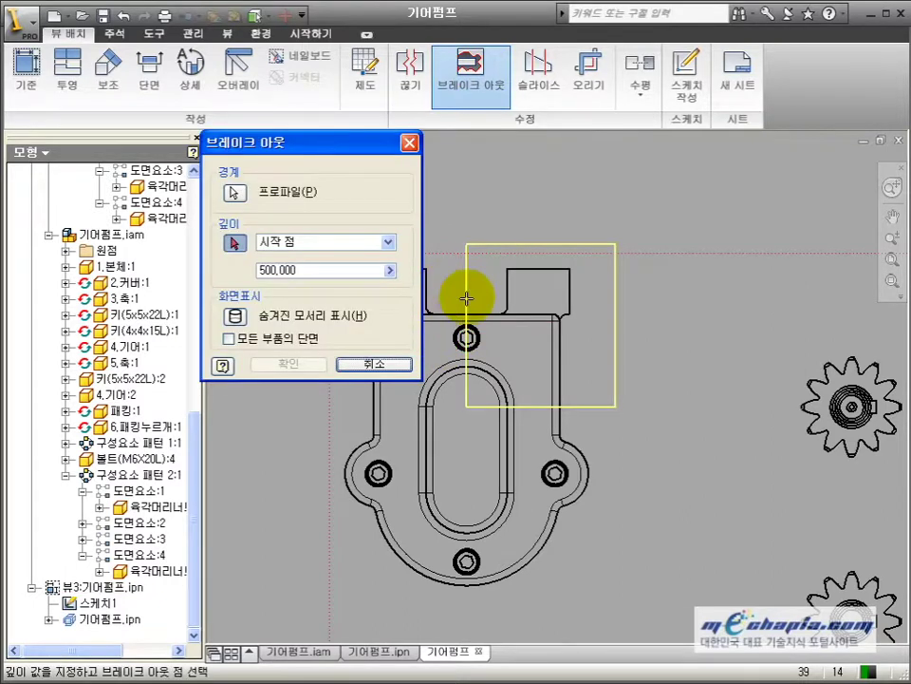
{"action": "left_click", "coordinate": [427, 432]}
{"action": "left_click_drag", "start_coordinate": [308, 274], "coordinate": [236, 280]}
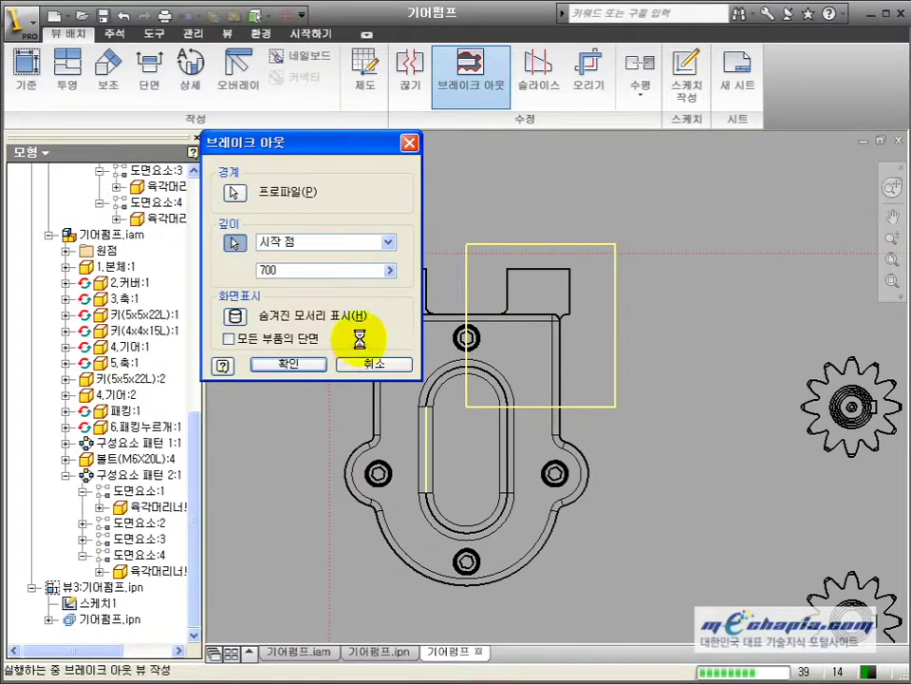
- Move the broken-out exploded base view further down, away from the assembly base view
{"action": "scroll", "coordinate": [405, 356], "scroll_direction": "down", "scroll_amount": 5}
{"action": "middle_click_drag", "start_coordinate": [496, 373], "coordinate": [390, 394]}
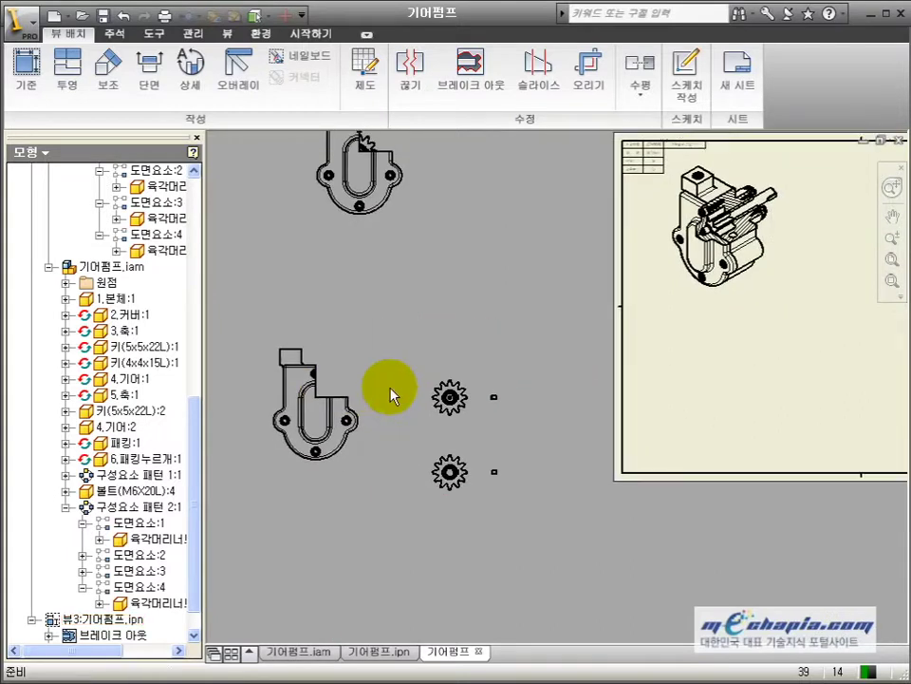
{"action": "scroll", "coordinate": [391, 394], "scroll_direction": "down", "scroll_amount": 2}
{"action": "middle_click_drag", "start_coordinate": [393, 472], "coordinate": [399, 397]}
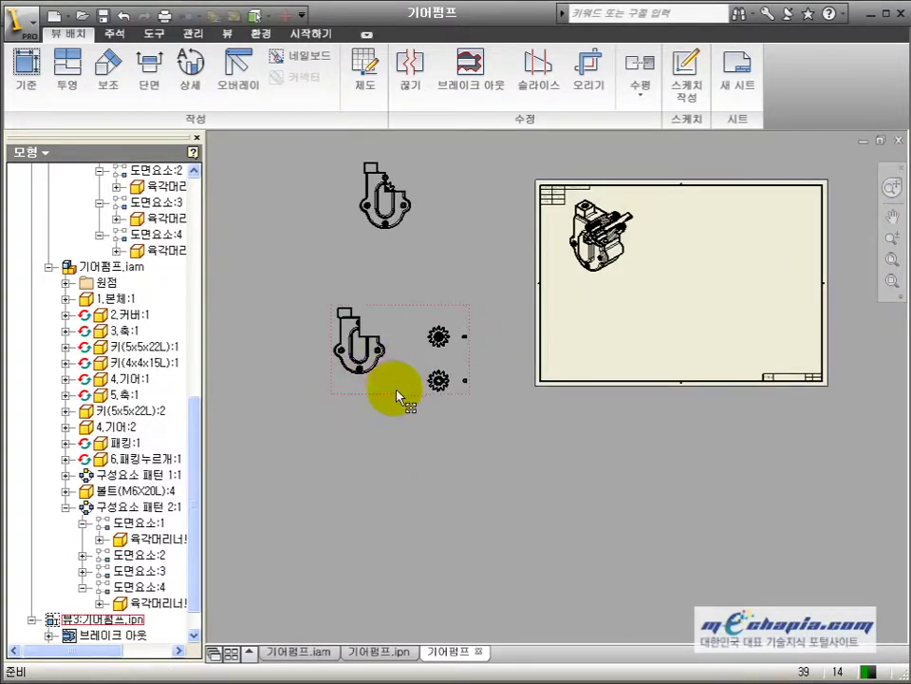
{"action": "left_click_drag", "start_coordinate": [397, 396], "coordinate": [395, 509]}
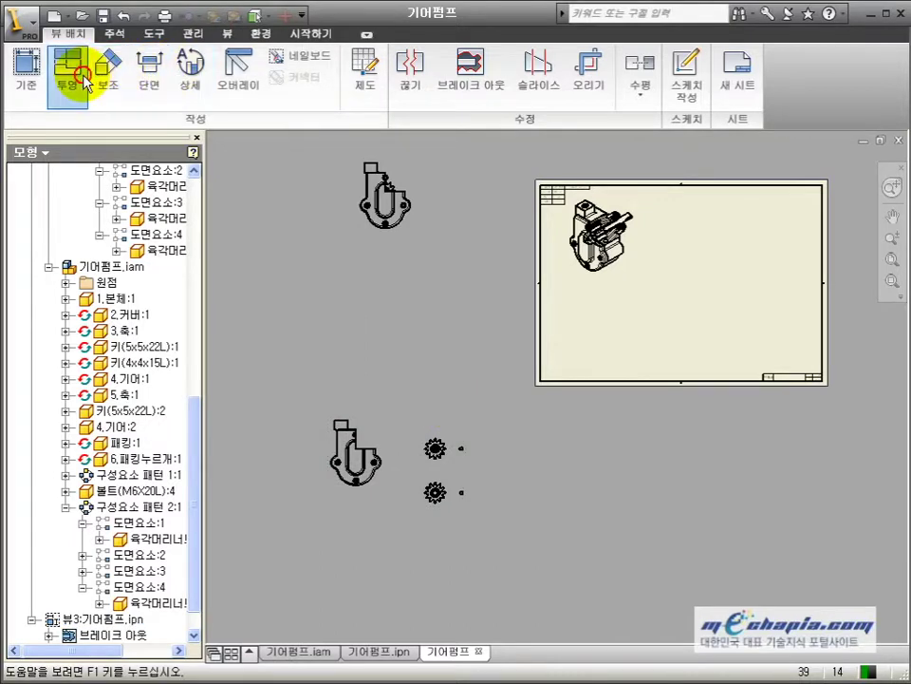
- Project an isometric view from the broken-out exploded base view and place it on the sheet beside the assembly isometric
{"action": "left_click", "coordinate": [84, 79]}
{"action": "left_click", "coordinate": [376, 460]}
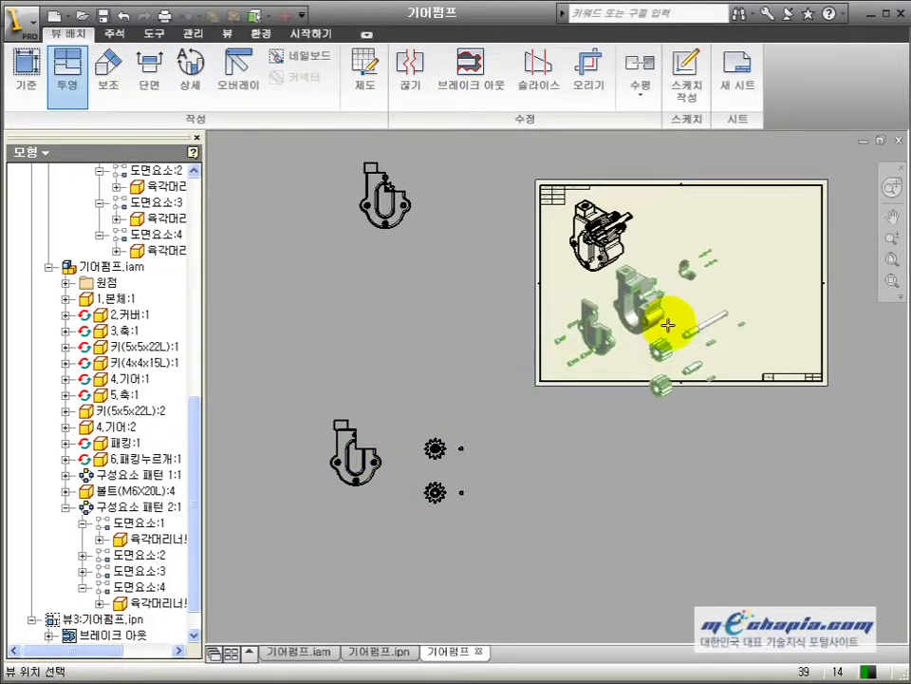
{"action": "right_click", "coordinate": [715, 298]}
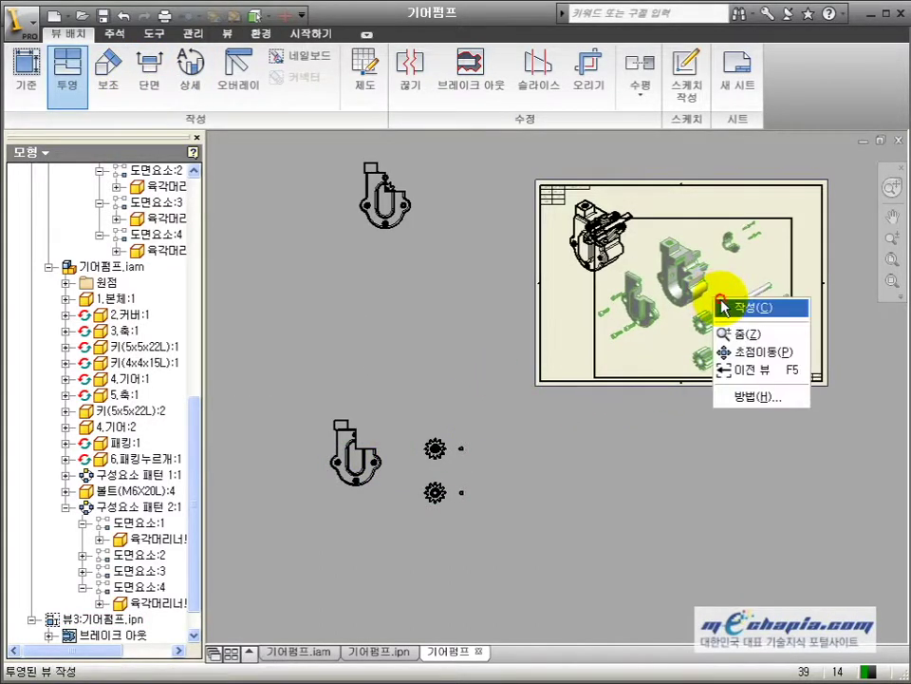
{"action": "left_click", "coordinate": [746, 307]}
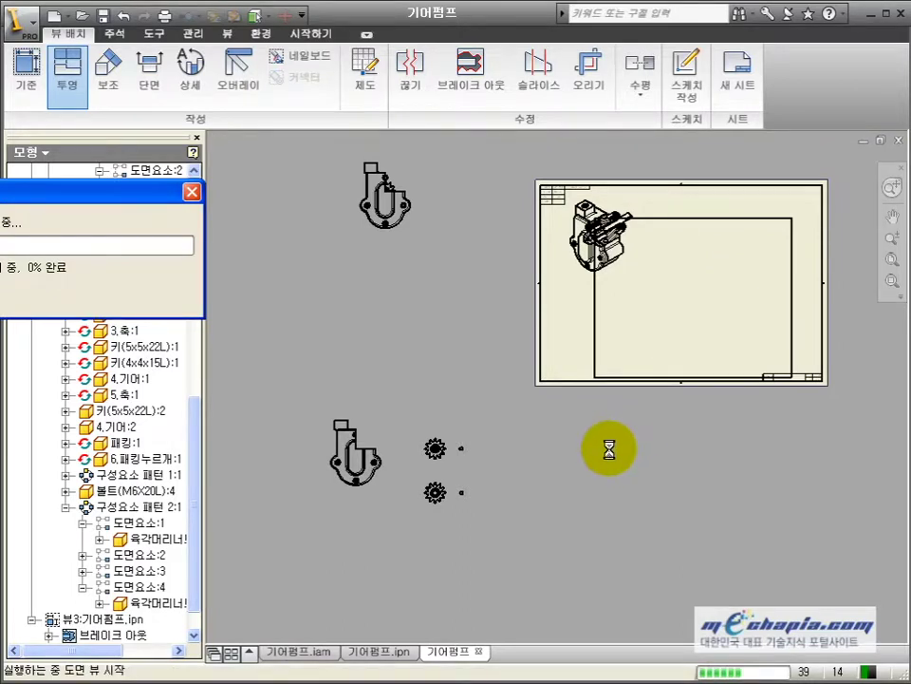
- Examine how the cover, housing, packing gland and bolts are cut in the exploded isometric view
{"action": "middle_click_drag", "start_coordinate": [622, 430], "coordinate": [477, 492]}
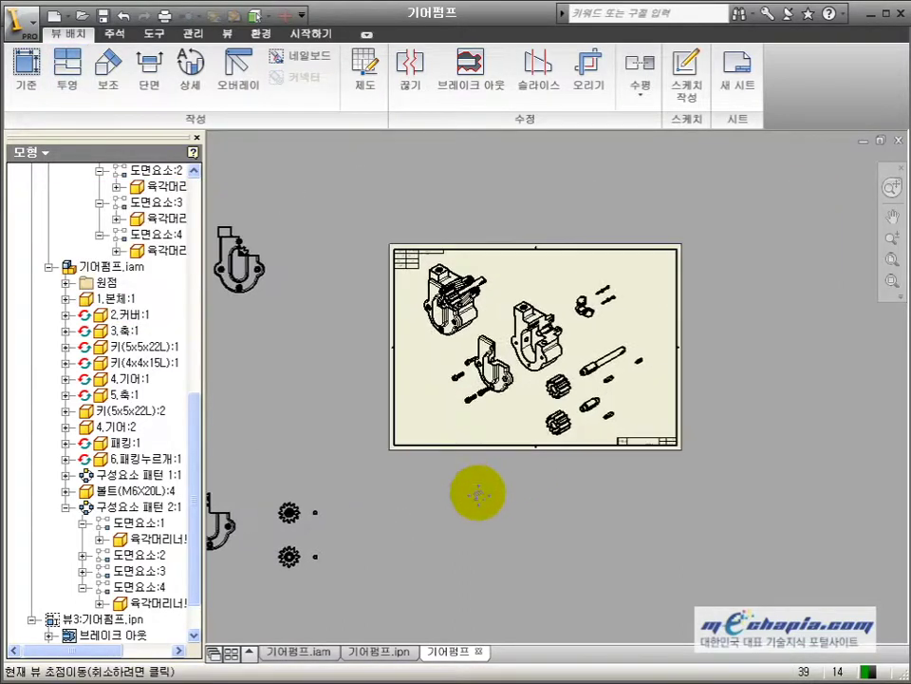
{"action": "scroll", "coordinate": [539, 397], "scroll_direction": "down", "scroll_amount": 4}
{"action": "scroll", "coordinate": [538, 397], "scroll_direction": "up", "scroll_amount": 1}
{"action": "mouse_move", "coordinate": [529, 374]}
{"action": "middle_mouse_down"}
{"action": "mouse_move", "coordinate": [533, 451]}
{"action": "mouse_move", "coordinate": [544, 422]}
{"action": "mouse_move", "coordinate": [482, 410]}
{"action": "middle_mouse_up"}
{"action": "scroll", "coordinate": [533, 442], "scroll_direction": "up", "scroll_amount": 3}
{"action": "scroll", "coordinate": [544, 421], "scroll_direction": "down", "scroll_amount": 4}
{"action": "scroll", "coordinate": [555, 397], "scroll_direction": "up", "scroll_amount": 1}
{"action": "middle_click_drag", "start_coordinate": [557, 514], "coordinate": [596, 417]}
{"action": "scroll", "coordinate": [539, 318], "scroll_direction": "up", "scroll_amount": 5}
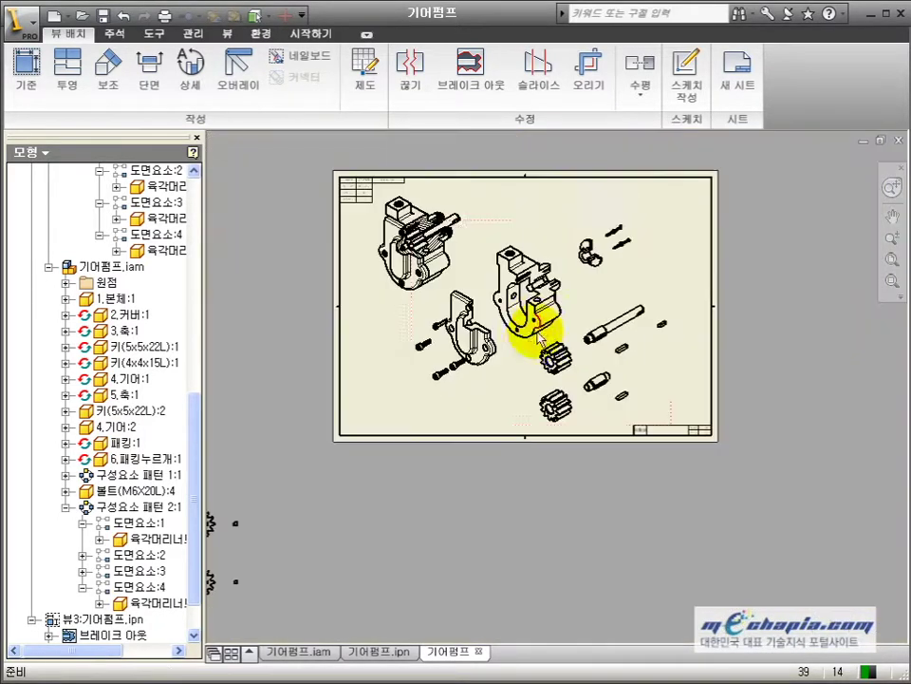
{"action": "scroll", "coordinate": [562, 292], "scroll_direction": "down", "scroll_amount": 4}
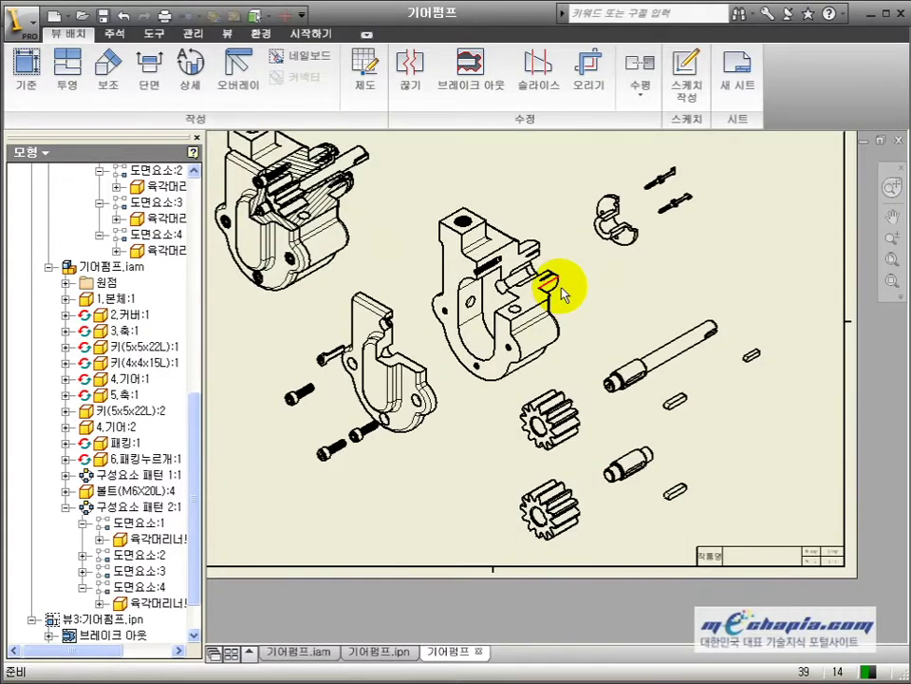
{"action": "middle_click_drag", "start_coordinate": [668, 357], "coordinate": [647, 480]}
{"action": "scroll", "coordinate": [636, 337], "scroll_direction": "down", "scroll_amount": 3}
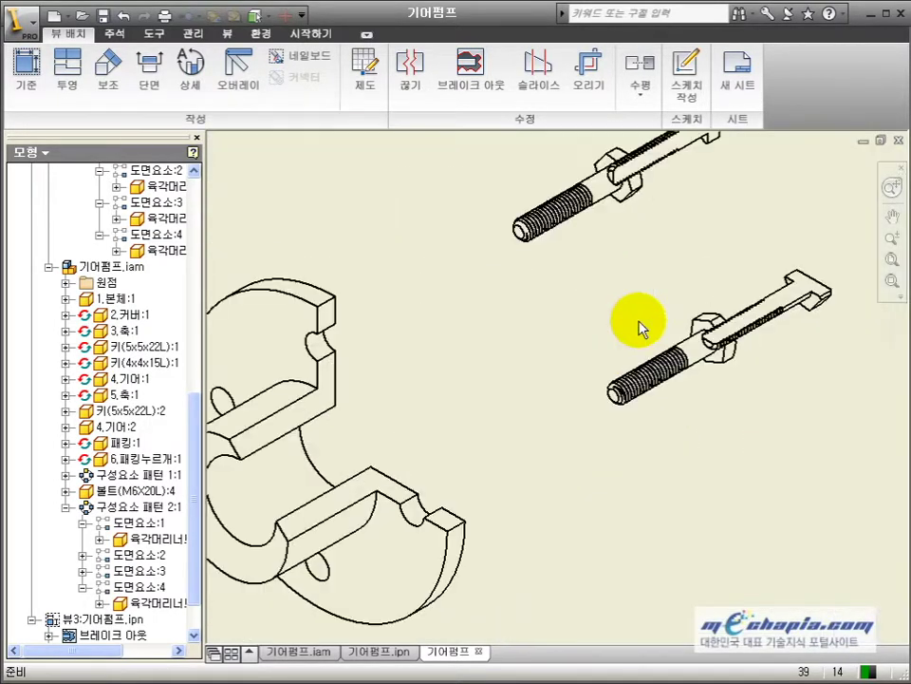
{"action": "scroll", "coordinate": [641, 322], "scroll_direction": "up", "scroll_amount": 3}
{"action": "middle_click_drag", "start_coordinate": [474, 436], "coordinate": [615, 359]}
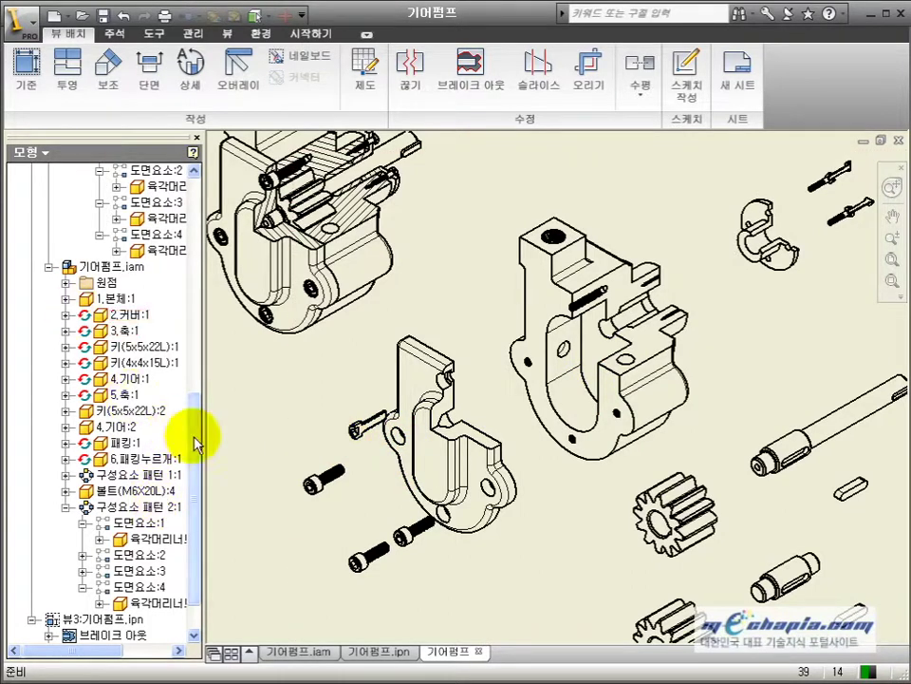
- Expand the presentation under the exploded base view 뷰3 down to the components of 기어펌프.iam
{"action": "scroll", "coordinate": [194, 494], "scroll_direction": "down", "scroll_amount": 1}
{"action": "left_click", "coordinate": [48, 587]}
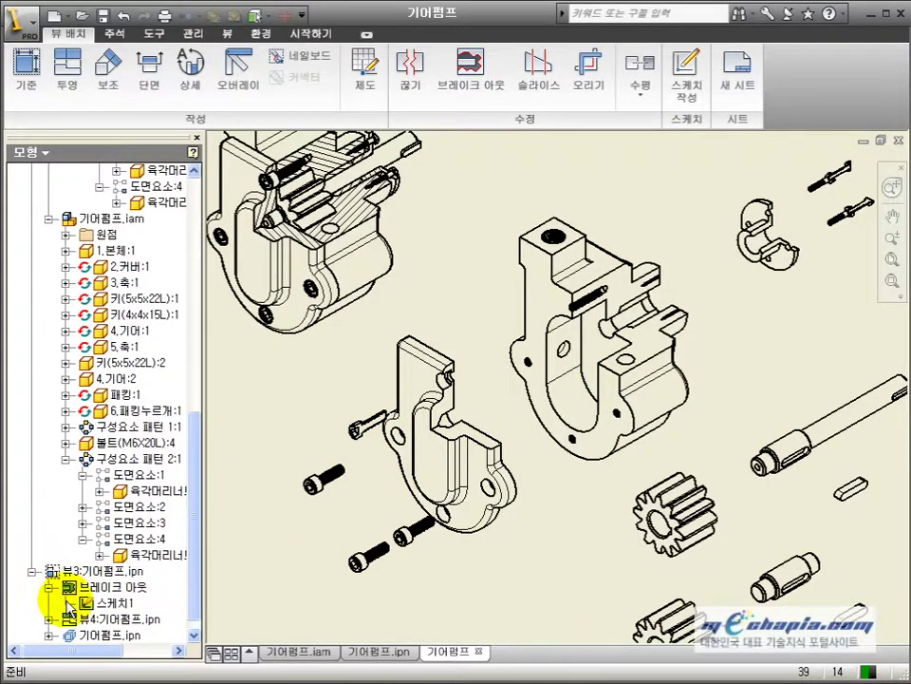
{"action": "left_click", "coordinate": [49, 587]}
{"action": "left_click", "coordinate": [49, 635]}
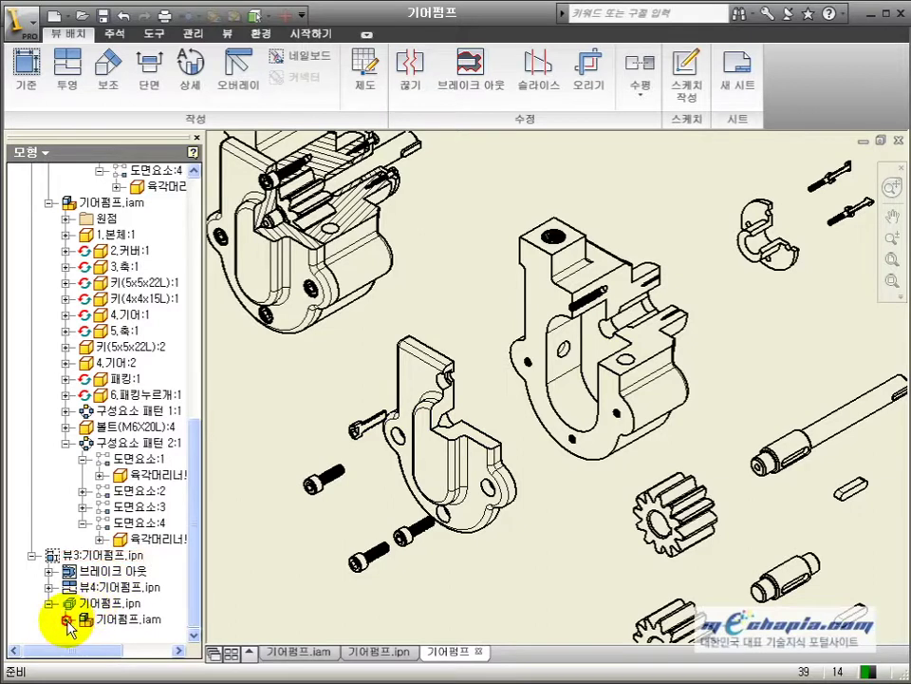
{"action": "left_click", "coordinate": [66, 620]}
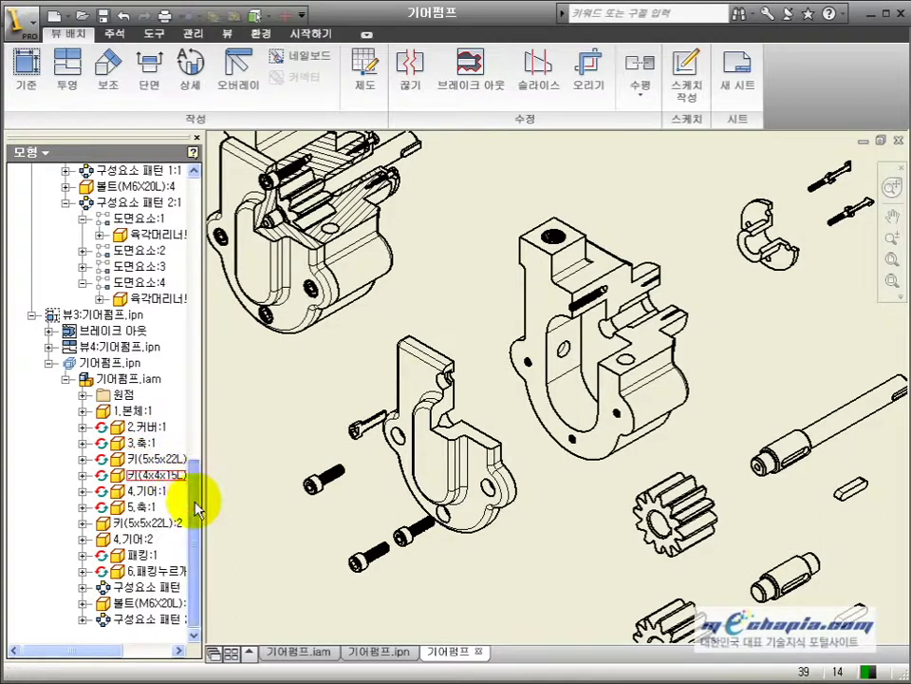
- Set section participation (단면 포함) to 없음 for bolt 볼트(M6X20L):4 and the hex-head parts in 도면요소:1 and 도면요소:4 of the second component pattern
{"action": "left_click", "coordinate": [138, 604]}
{"action": "scroll", "coordinate": [340, 434], "scroll_direction": "down", "scroll_amount": 5}
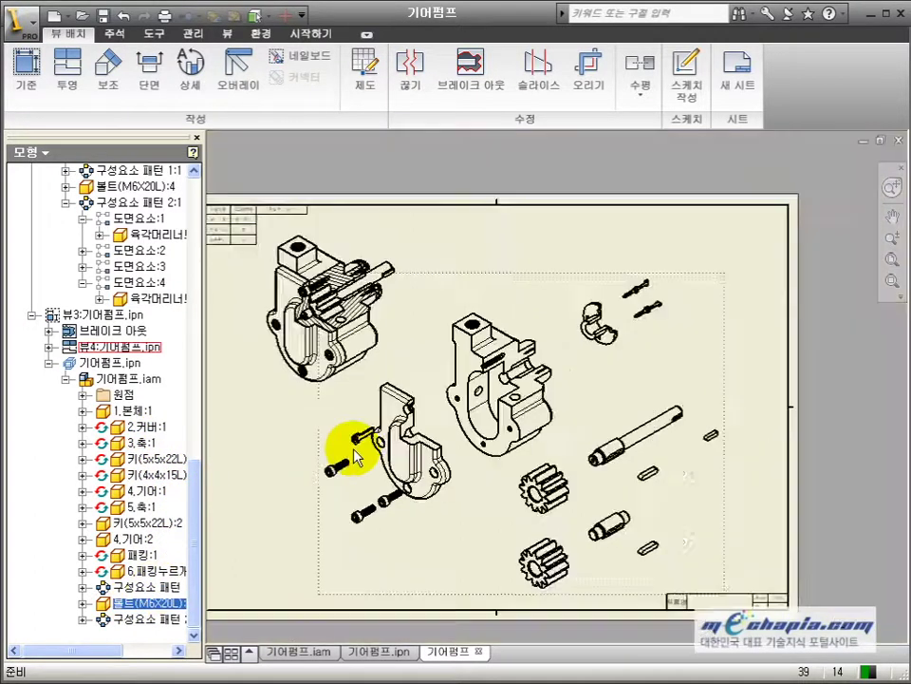
{"action": "scroll", "coordinate": [414, 545], "scroll_direction": "up", "scroll_amount": 8}
{"action": "scroll", "coordinate": [344, 472], "scroll_direction": "down", "scroll_amount": 4}
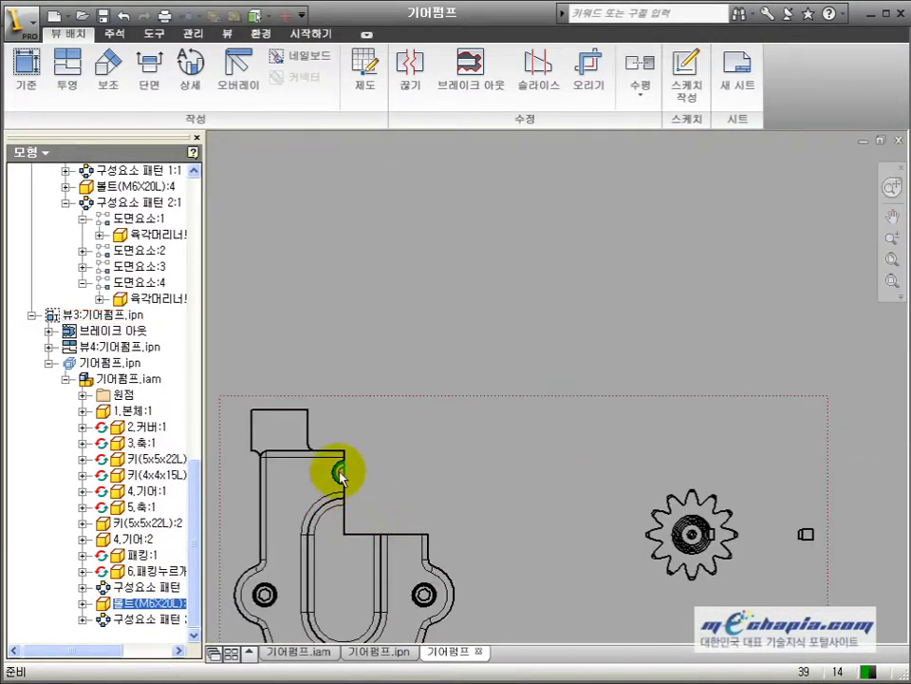
{"action": "left_click", "coordinate": [82, 618]}
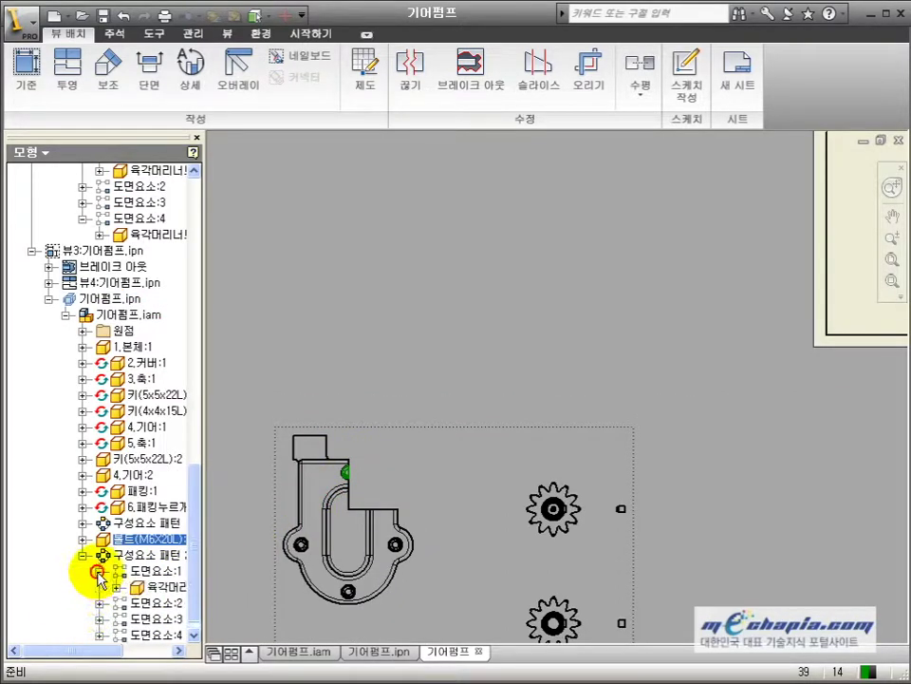
{"action": "left_click", "coordinate": [100, 635]}
{"action": "left_click", "coordinate": [155, 556], "text": "ctrl"}
{"action": "left_click", "coordinate": [155, 620], "text": "ctrl"}
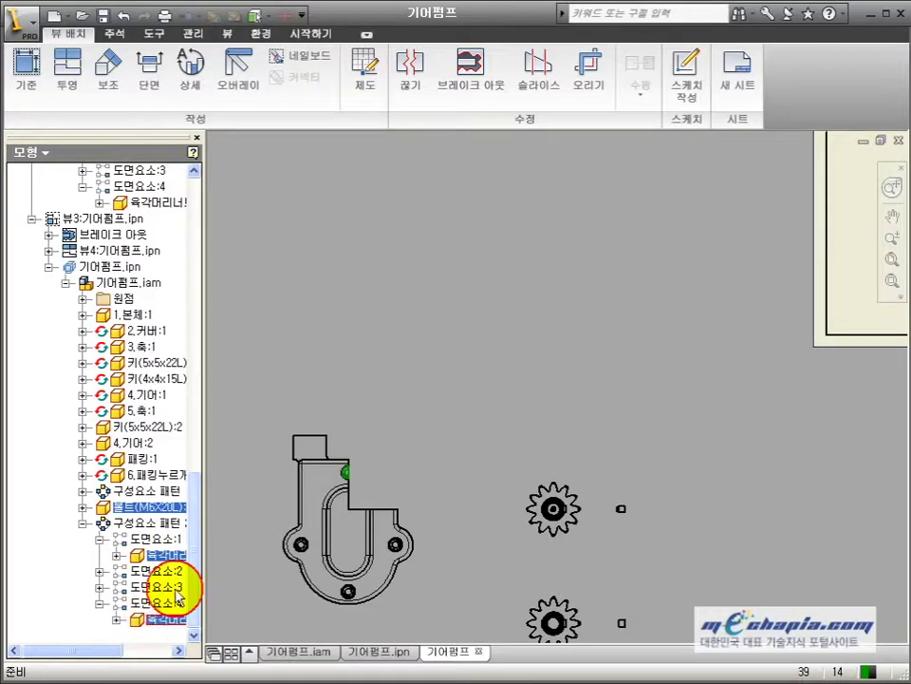
{"action": "right_click", "coordinate": [155, 508]}
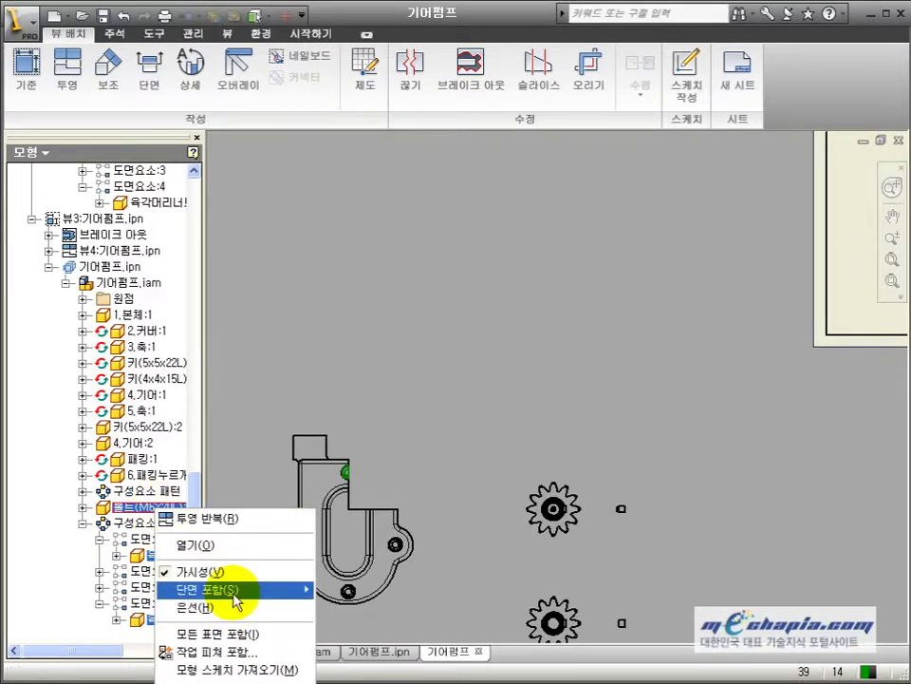
{"action": "mouse_move", "coordinate": [285, 589]}
{"action": "left_click", "coordinate": [348, 626]}
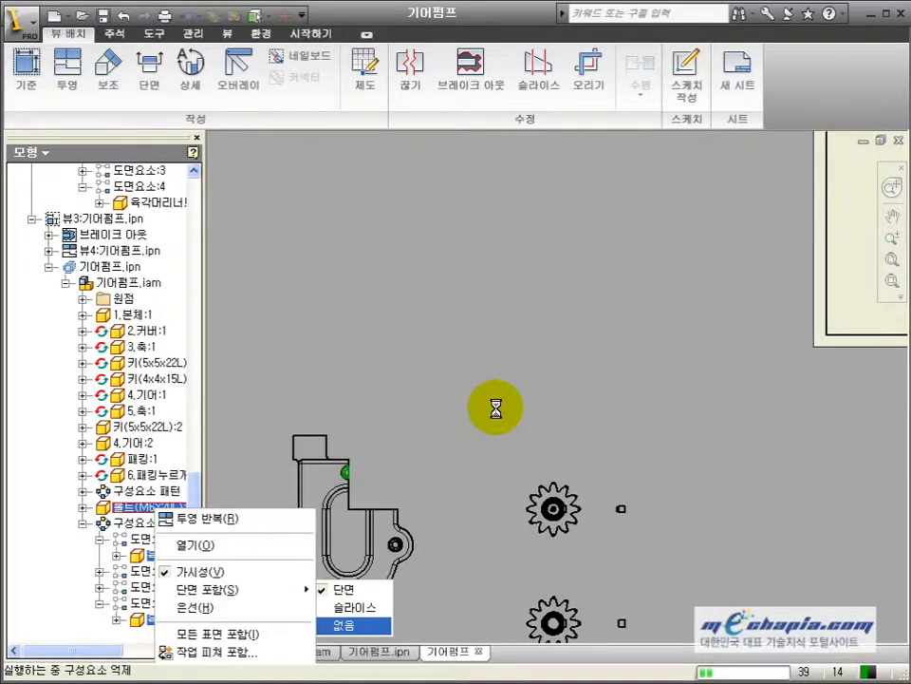
- Check the bolts and the cut parts in the updated exploded isometric view
{"action": "scroll", "coordinate": [545, 400], "scroll_direction": "up", "scroll_amount": 3}
{"action": "middle_click_drag", "start_coordinate": [669, 374], "coordinate": [325, 539]}
{"action": "scroll", "coordinate": [326, 539], "scroll_direction": "up", "scroll_amount": 3}
{"action": "scroll", "coordinate": [582, 398], "scroll_direction": "down", "scroll_amount": 6}
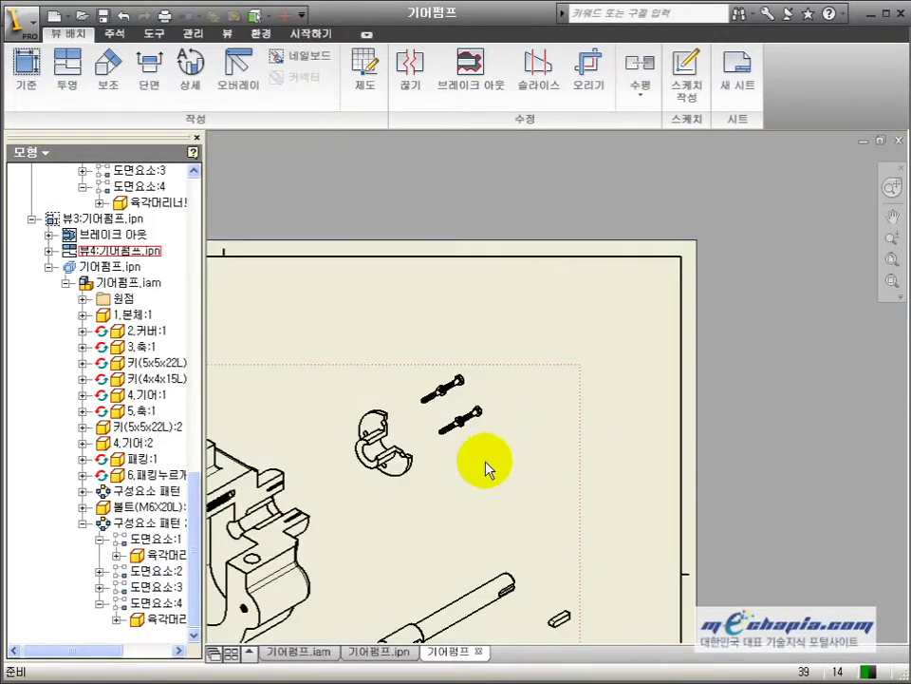
{"action": "scroll", "coordinate": [590, 347], "scroll_direction": "up", "scroll_amount": 5}
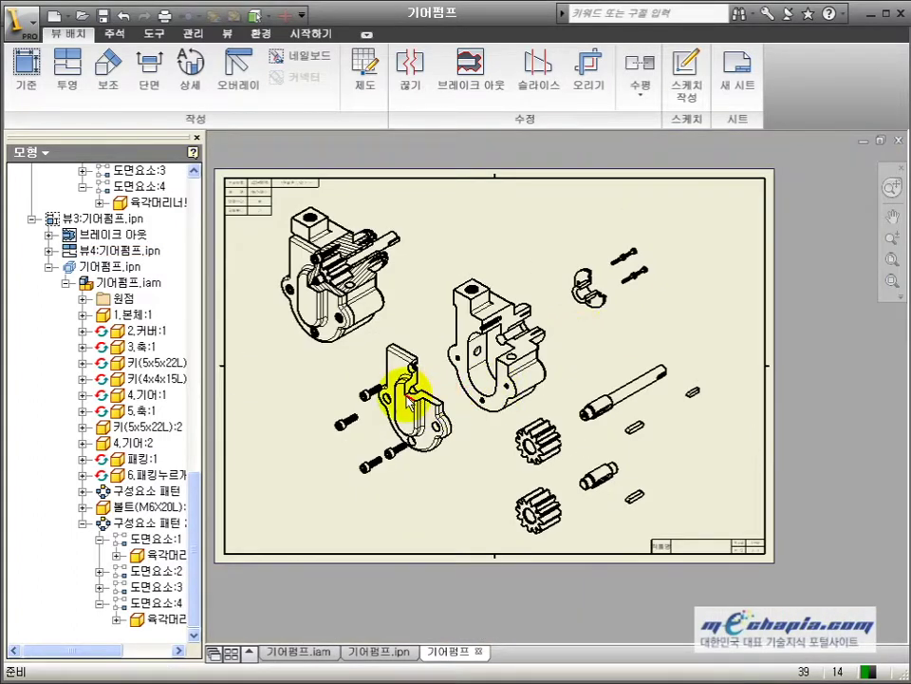
{"action": "scroll", "coordinate": [406, 401], "scroll_direction": "down", "scroll_amount": 5}
{"action": "scroll", "coordinate": [356, 400], "scroll_direction": "up", "scroll_amount": 4}
{"action": "scroll", "coordinate": [372, 397], "scroll_direction": "down", "scroll_amount": 5}
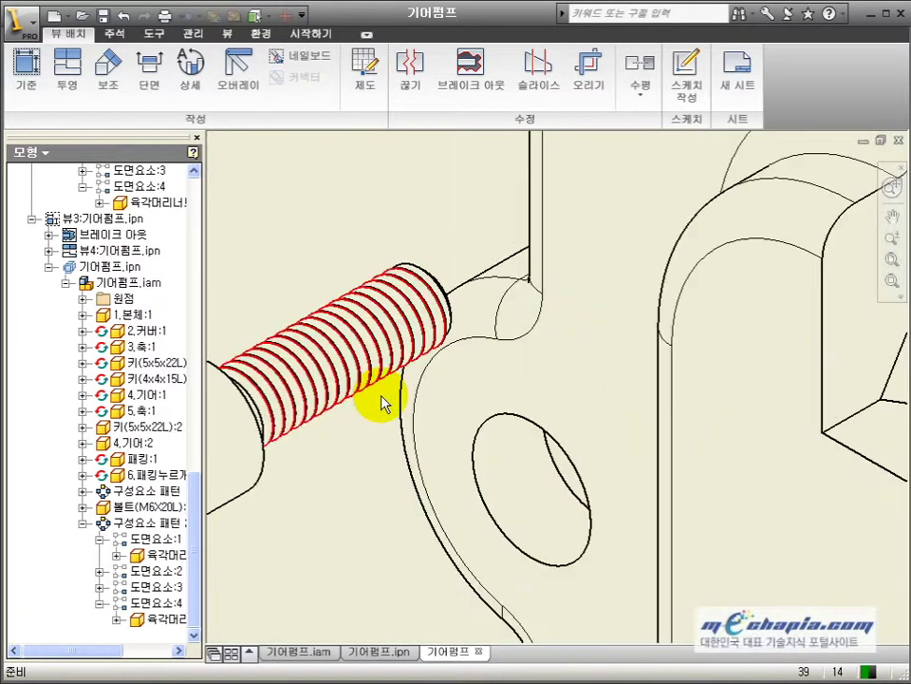
{"action": "scroll", "coordinate": [376, 403], "scroll_direction": "up", "scroll_amount": 3}
- Turn on hatching (해칭) for the exploded isometric view 뷰4
{"action": "double_click", "coordinate": [579, 368]}
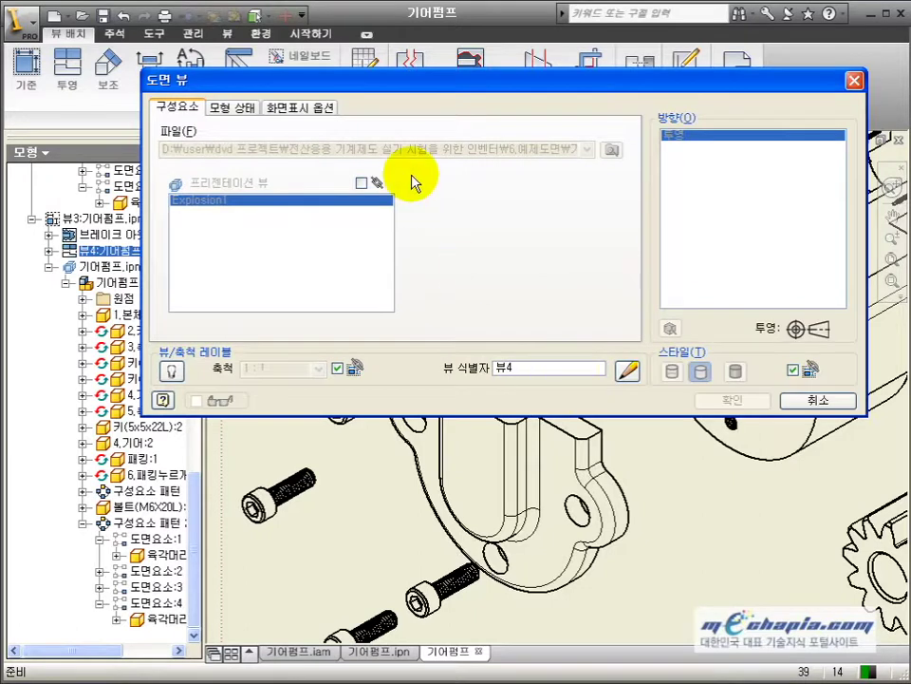
{"action": "left_click", "coordinate": [324, 106]}
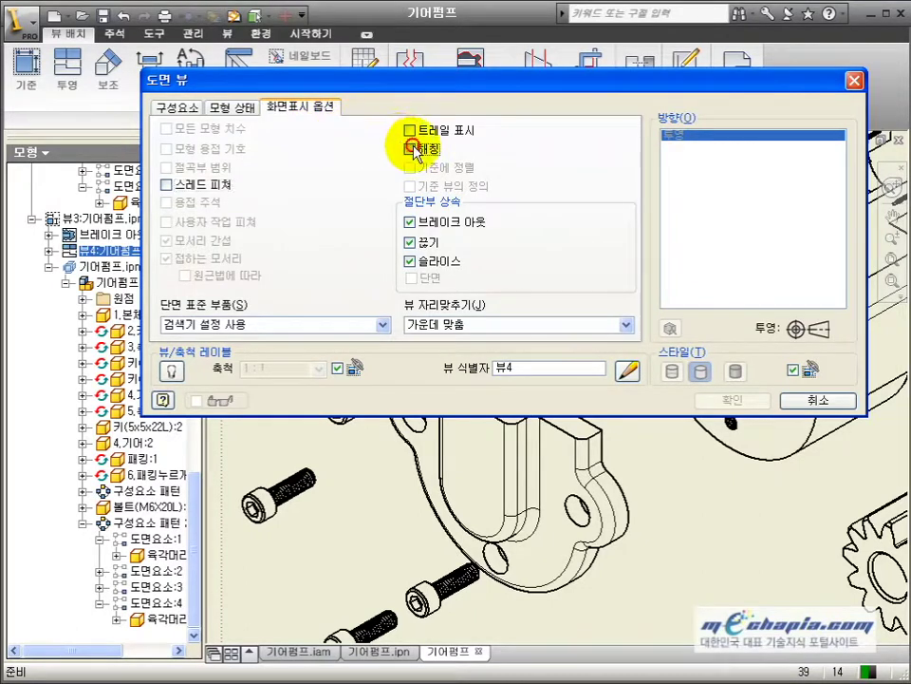
{"action": "left_click", "coordinate": [411, 150]}
{"action": "left_click", "coordinate": [729, 398]}
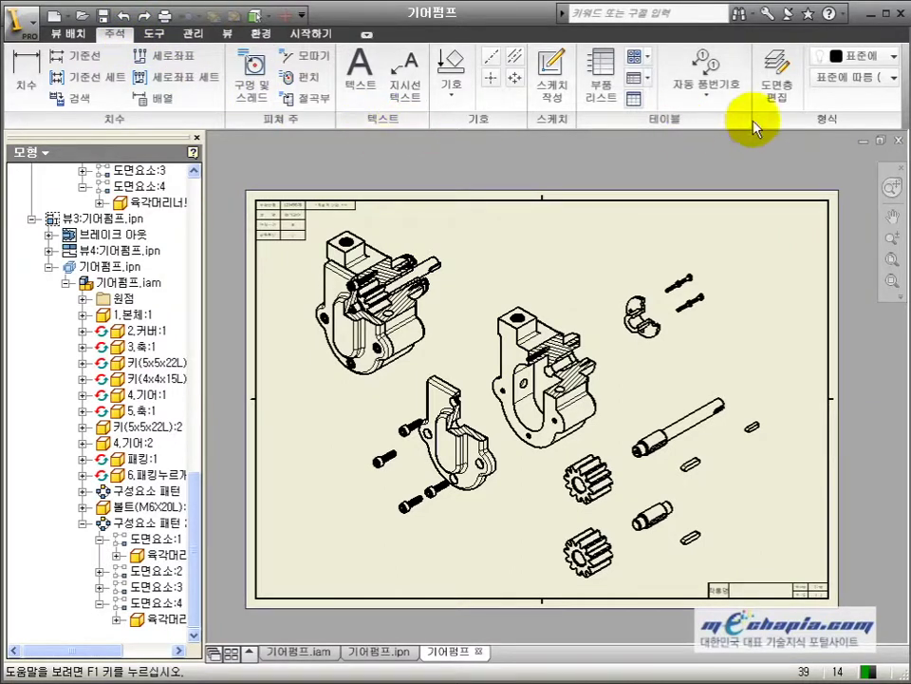
- Start automatic ballooning (자동 품번기호) and choose the exploded isometric view as the view set
{"action": "left_click", "coordinate": [710, 100]}
{"action": "left_click", "coordinate": [707, 128]}
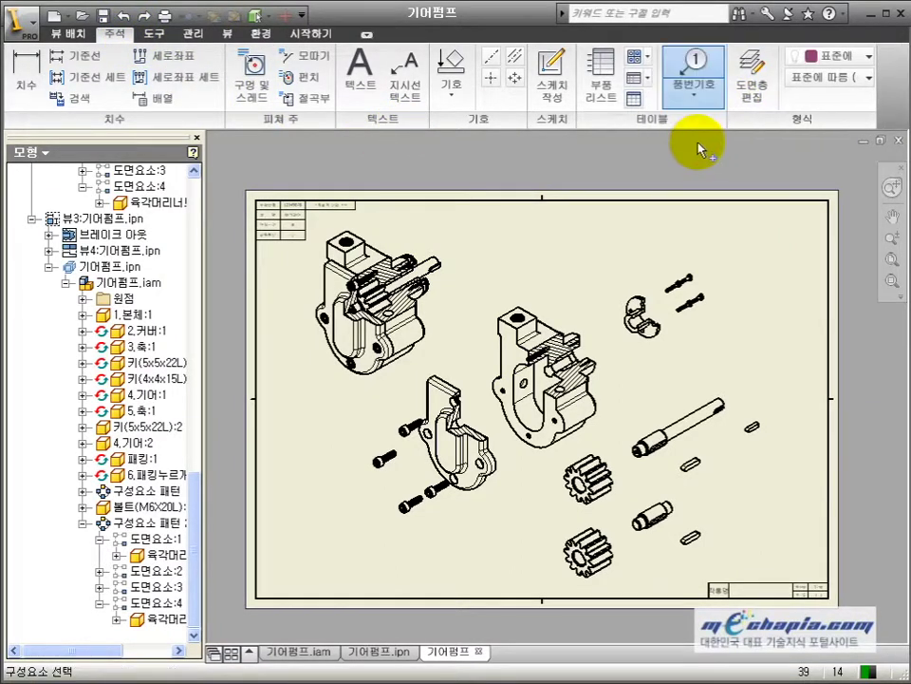
{"action": "left_click", "coordinate": [696, 97]}
{"action": "left_click", "coordinate": [714, 174]}
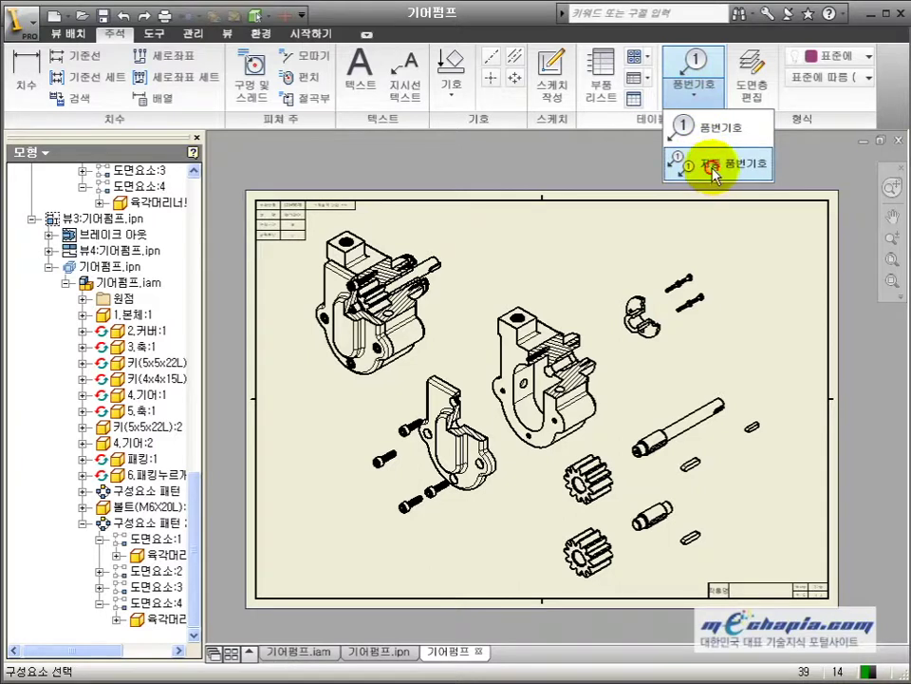
{"action": "scroll", "coordinate": [428, 531], "scroll_direction": "down", "scroll_amount": 4}
{"action": "scroll", "coordinate": [458, 525], "scroll_direction": "up", "scroll_amount": 2}
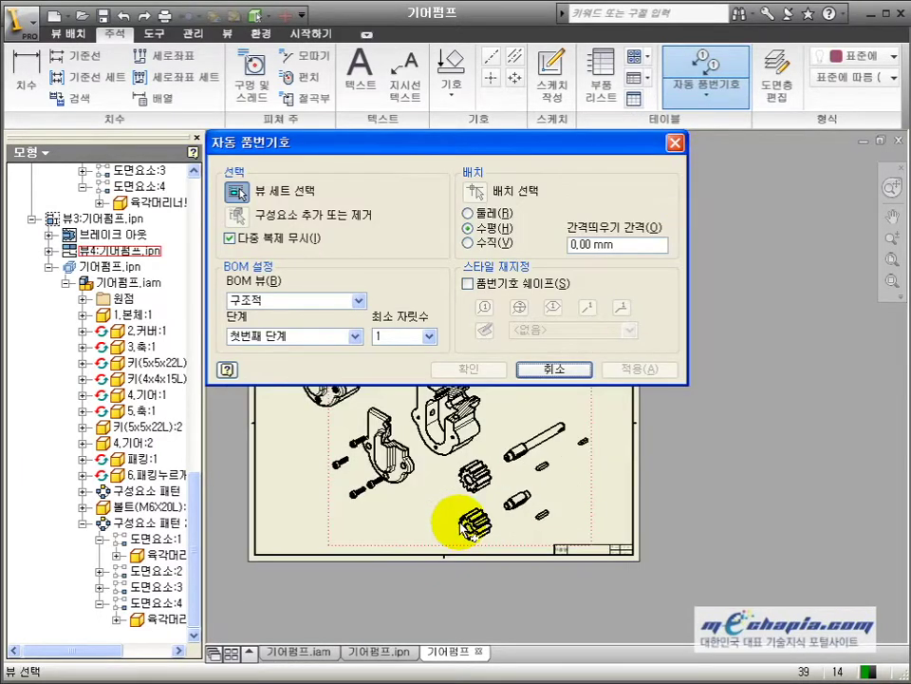
{"action": "middle_click_drag", "start_coordinate": [420, 512], "coordinate": [452, 549]}
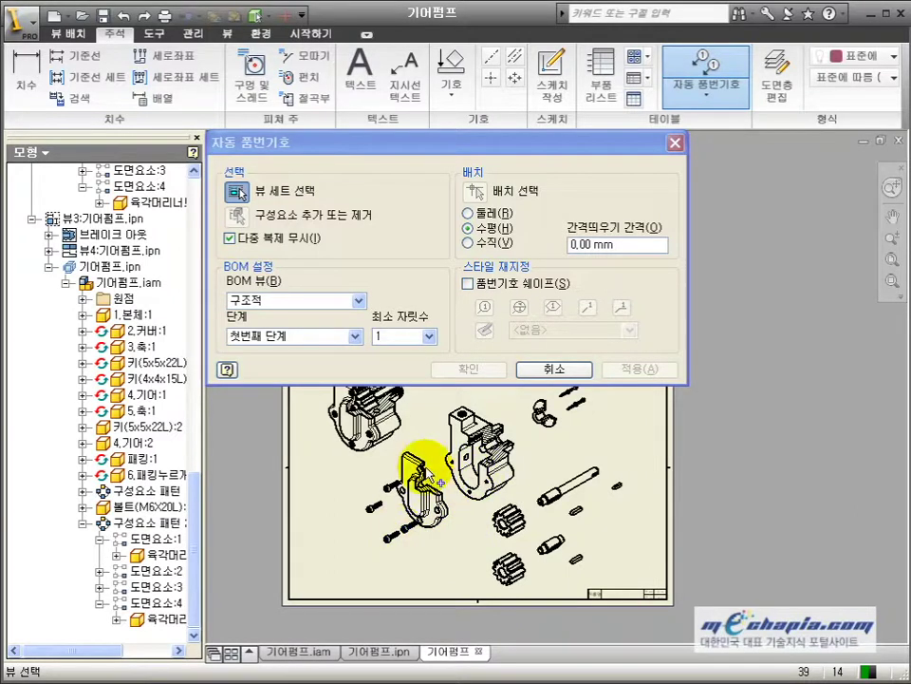
{"action": "scroll", "coordinate": [417, 465], "scroll_direction": "down", "scroll_amount": 4}
{"action": "scroll", "coordinate": [446, 465], "scroll_direction": "up", "scroll_amount": 4}
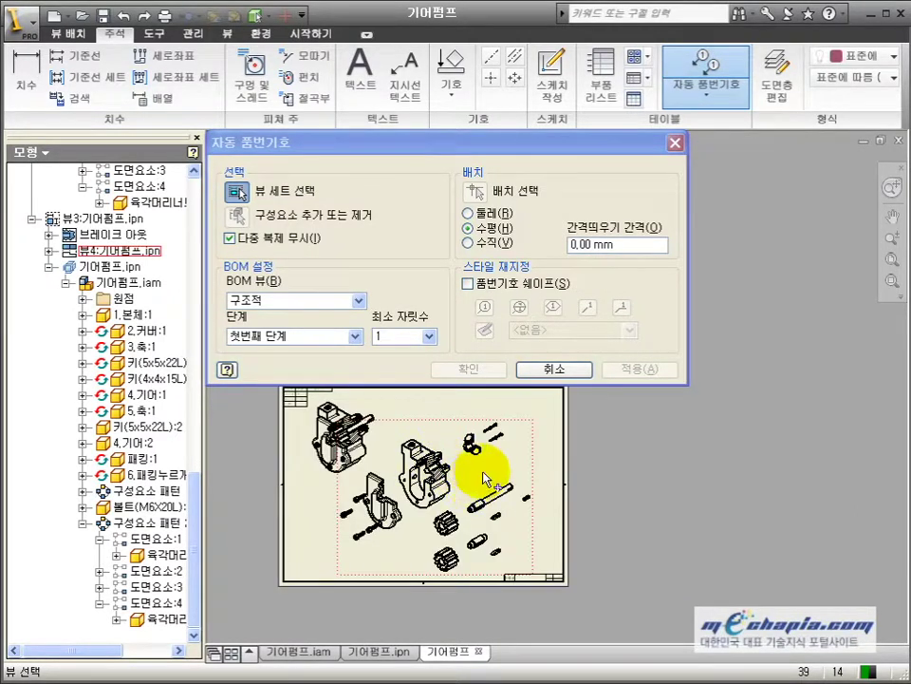
{"action": "left_click", "coordinate": [485, 479]}
- Add the front cover and the pump body of the exploded view to the components receiving balloons
{"action": "mouse_move", "coordinate": [413, 513]}
{"action": "middle_mouse_down"}
{"action": "mouse_move", "coordinate": [423, 470]}
{"action": "mouse_move", "coordinate": [408, 530]}
{"action": "middle_mouse_up"}
{"action": "scroll", "coordinate": [401, 534], "scroll_direction": "up", "scroll_amount": 3}
{"action": "left_click", "coordinate": [376, 525]}
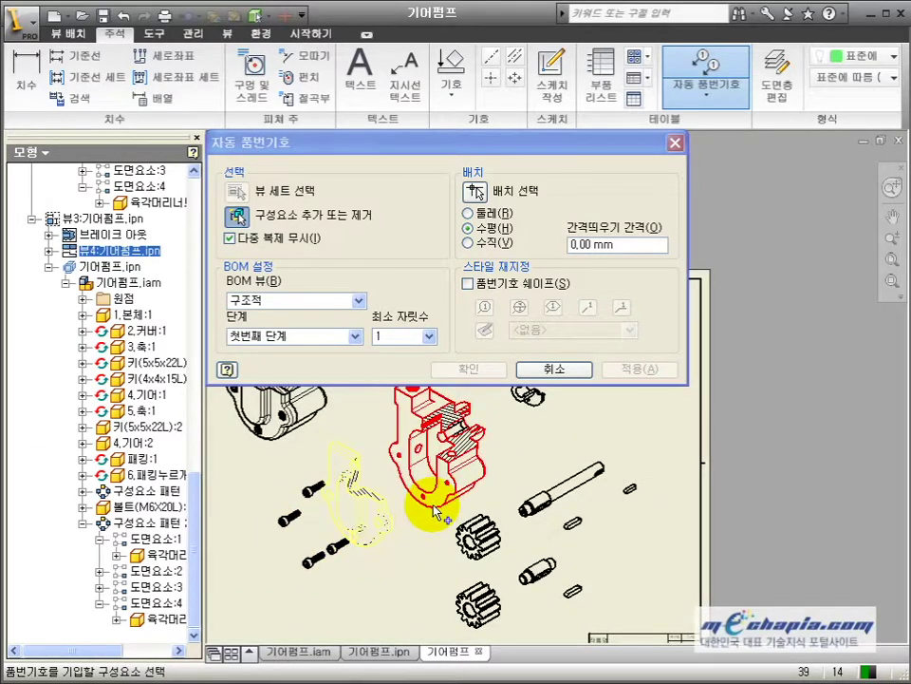
{"action": "middle_click_drag", "start_coordinate": [433, 508], "coordinate": [418, 574]}
{"action": "scroll", "coordinate": [458, 504], "scroll_direction": "up", "scroll_amount": 3}
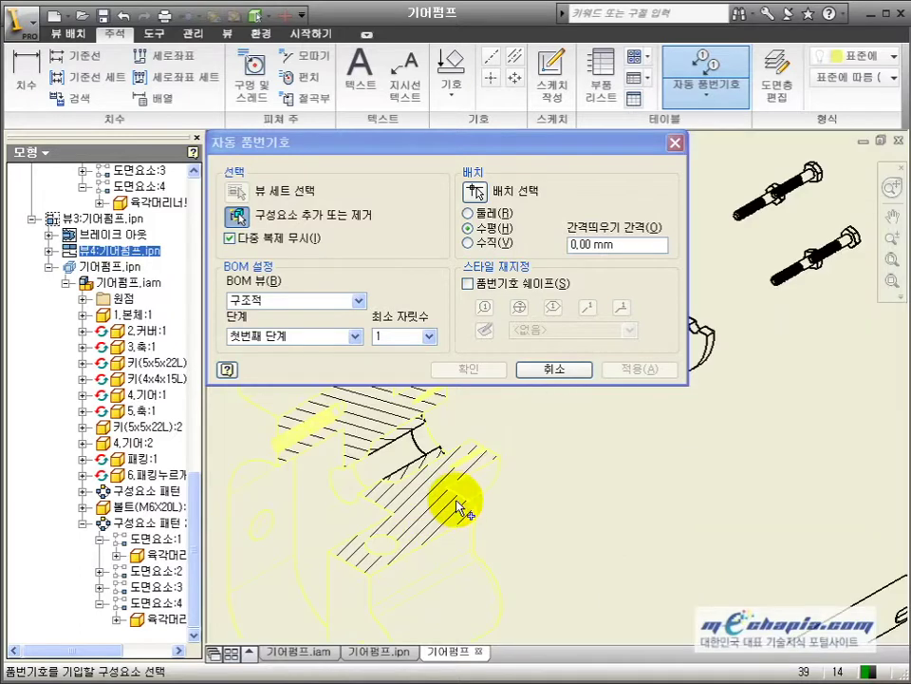
- Add the packing gland, both shafts and both gears to the automatic balloon selection
{"action": "scroll", "coordinate": [458, 498], "scroll_direction": "down", "scroll_amount": 2}
{"action": "scroll", "coordinate": [458, 500], "scroll_direction": "up", "scroll_amount": 3}
{"action": "scroll", "coordinate": [539, 427], "scroll_direction": "down", "scroll_amount": 3}
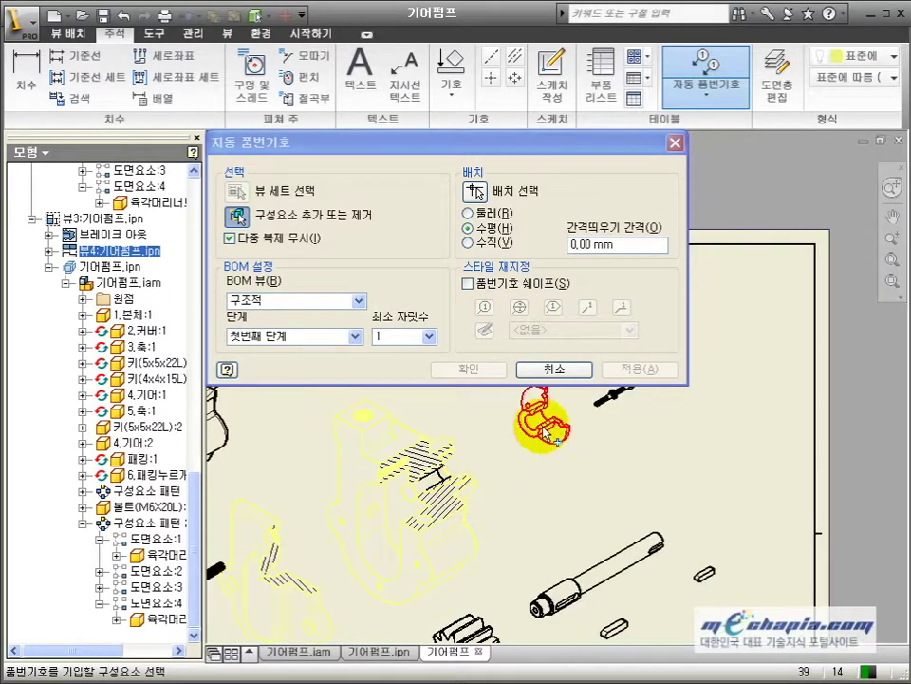
{"action": "scroll", "coordinate": [566, 467], "scroll_direction": "down", "scroll_amount": 2}
{"action": "scroll", "coordinate": [566, 467], "scroll_direction": "up", "scroll_amount": 2}
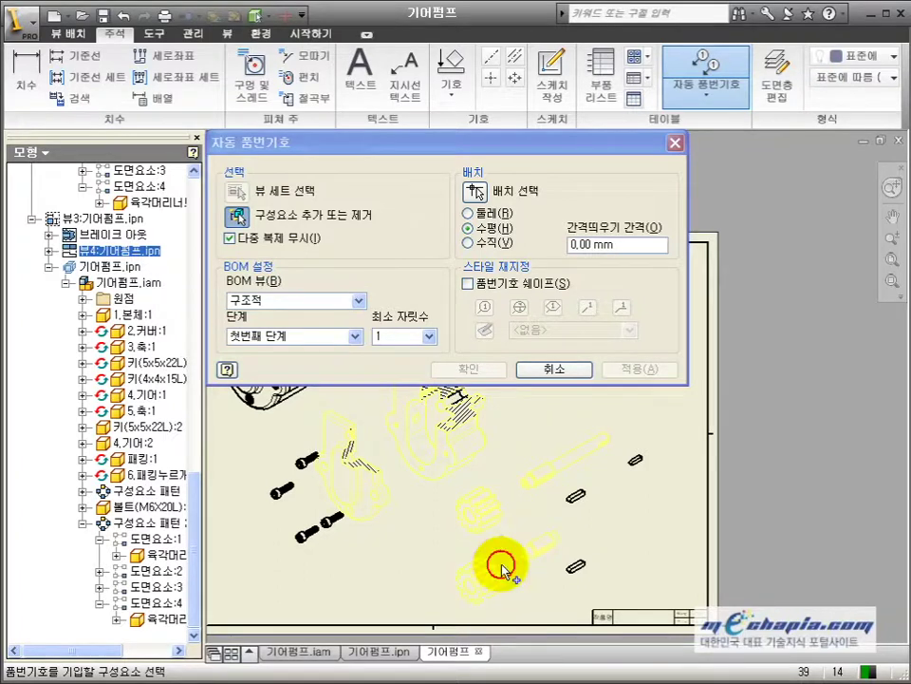
{"action": "scroll", "coordinate": [514, 558], "scroll_direction": "down", "scroll_amount": 3}
{"action": "scroll", "coordinate": [529, 543], "scroll_direction": "up", "scroll_amount": 3}
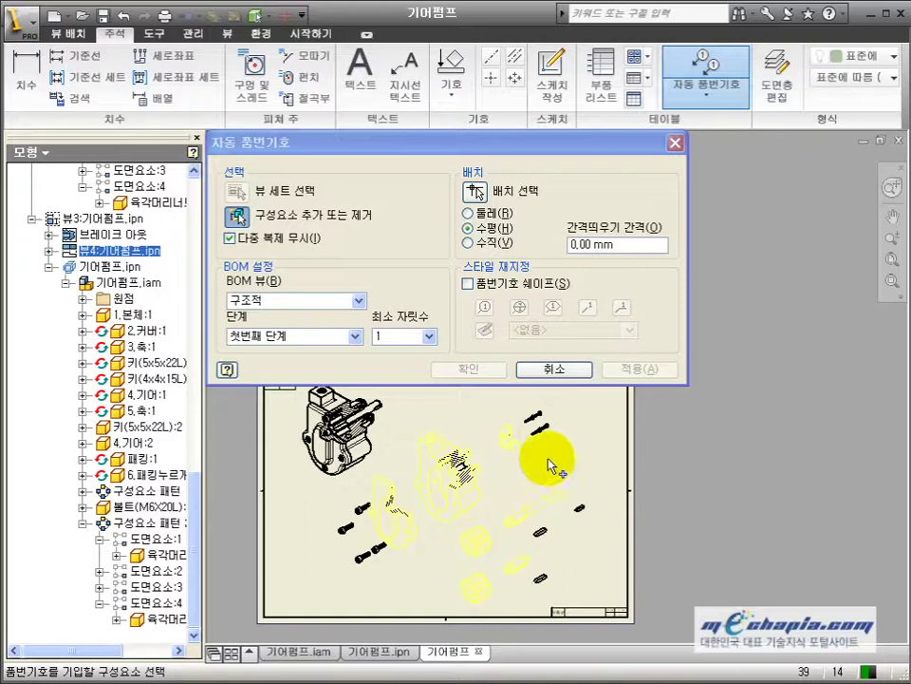
- Add the packing inside the pump body's cutaway to the automatic balloon selection
{"action": "scroll", "coordinate": [541, 463], "scroll_direction": "up", "scroll_amount": 2}
{"action": "middle_click_drag", "start_coordinate": [513, 483], "coordinate": [546, 456]}
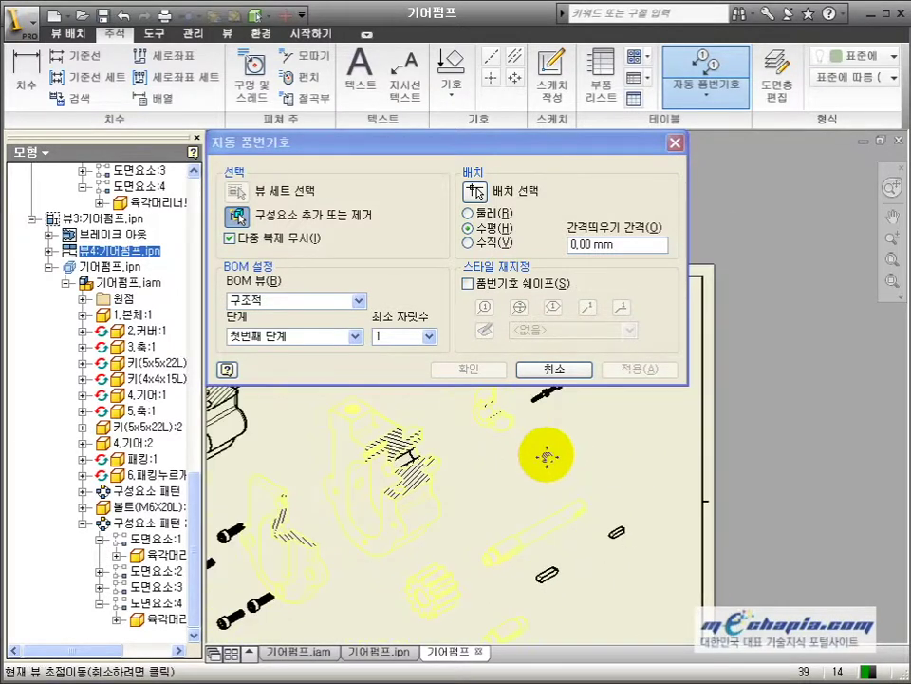
{"action": "scroll", "coordinate": [541, 454], "scroll_direction": "down", "scroll_amount": 1}
{"action": "scroll", "coordinate": [488, 427], "scroll_direction": "up", "scroll_amount": 2}
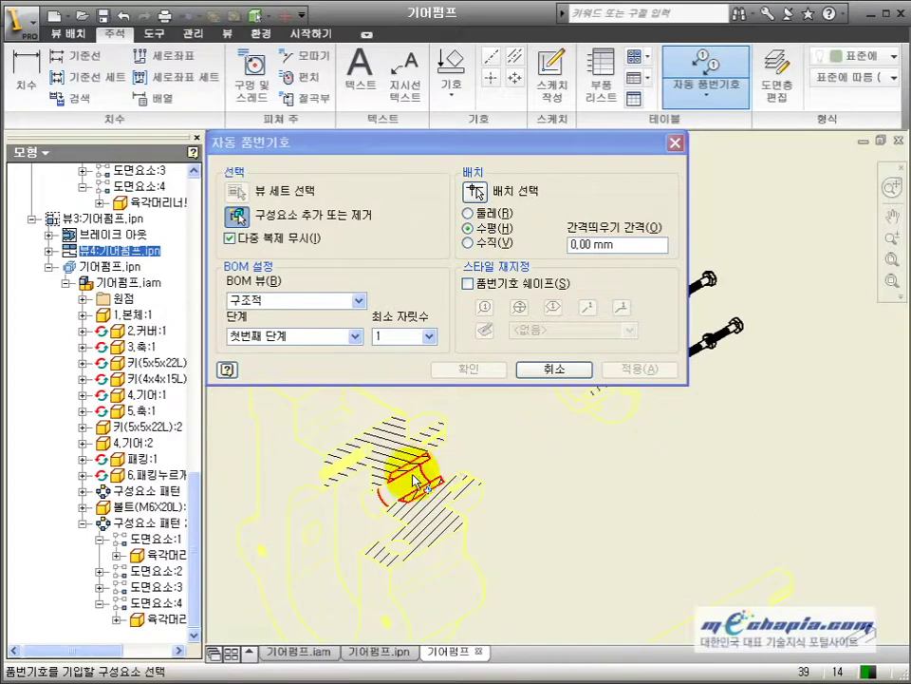
{"action": "scroll", "coordinate": [423, 468], "scroll_direction": "down", "scroll_amount": 3}
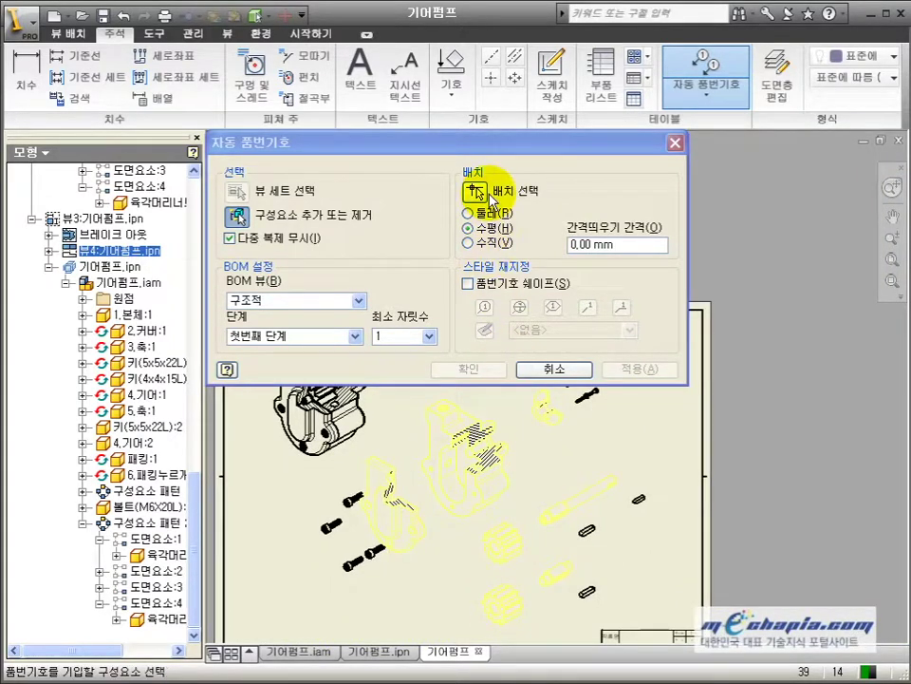
- Set the balloon placement to 둘레 and place the balloons around the exploded view
{"action": "left_click", "coordinate": [482, 213]}
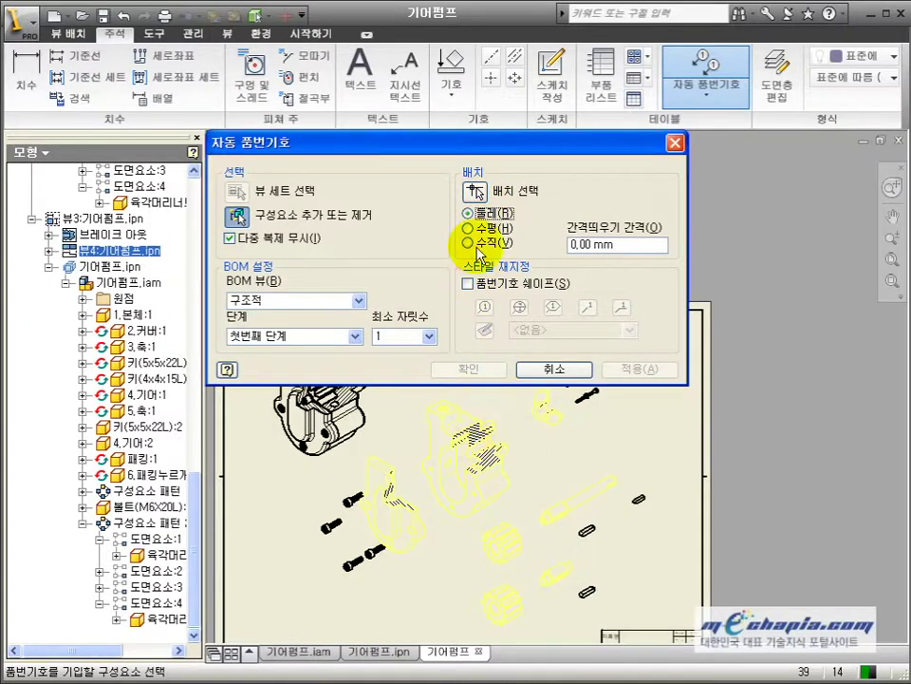
{"action": "scroll", "coordinate": [415, 475], "scroll_direction": "down", "scroll_amount": 3}
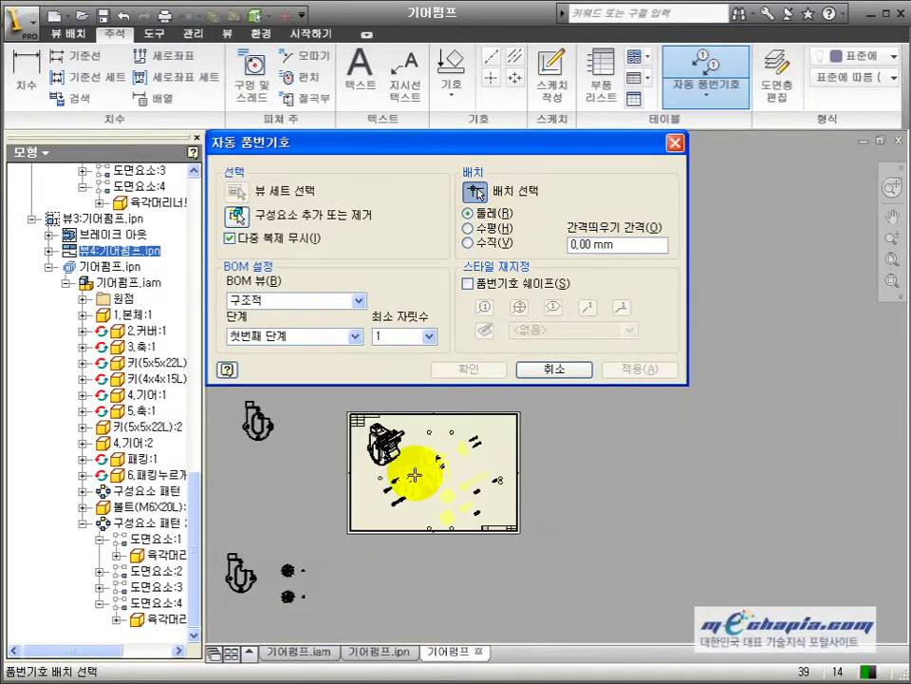
{"action": "scroll", "coordinate": [415, 475], "scroll_direction": "up", "scroll_amount": 3}
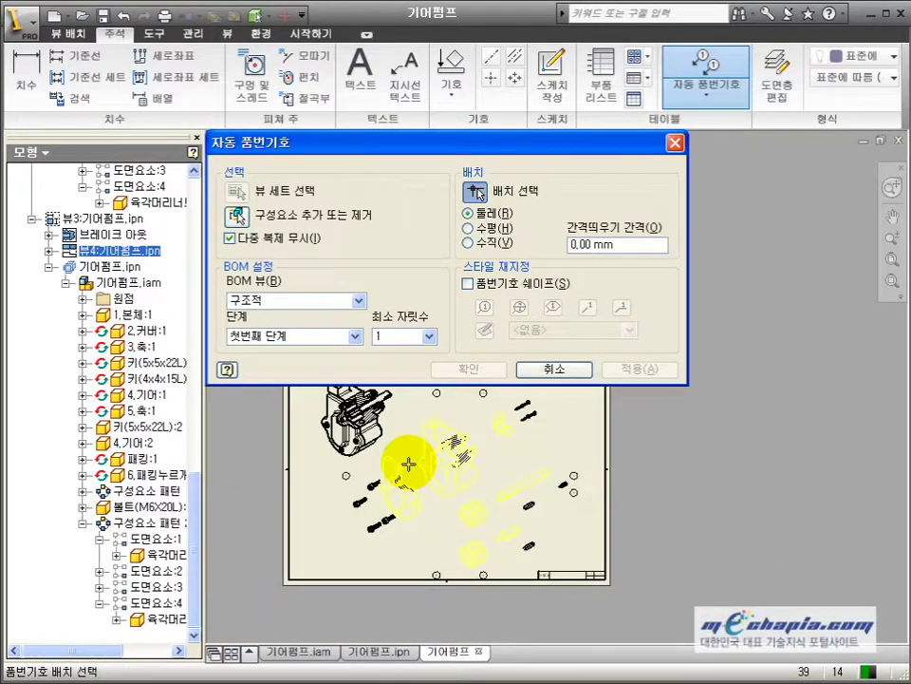
{"action": "left_click", "coordinate": [406, 462]}
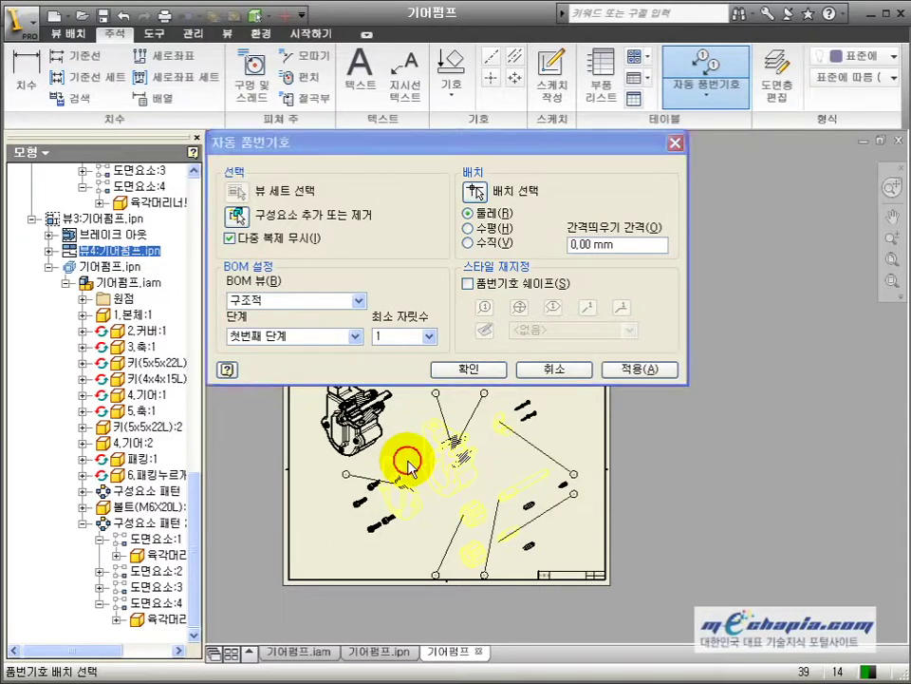
{"action": "left_click", "coordinate": [469, 370]}
{"action": "left_click", "coordinate": [422, 310]}
- Move balloon 9 to just above the packing gland, near the two hex bolts
{"action": "scroll", "coordinate": [517, 442], "scroll_direction": "up", "scroll_amount": 5}
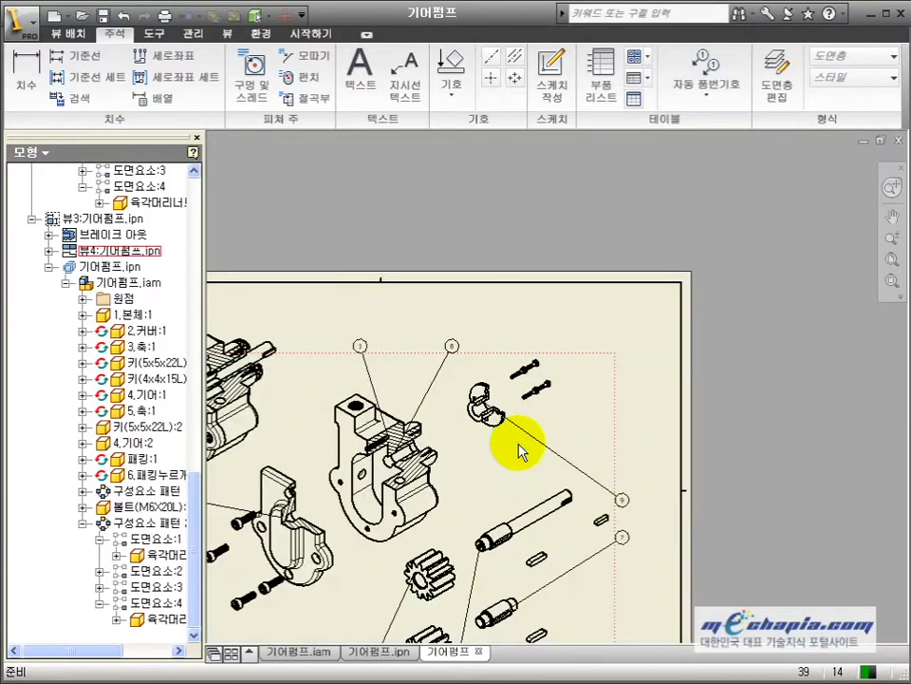
{"action": "scroll", "coordinate": [393, 490], "scroll_direction": "up", "scroll_amount": 3}
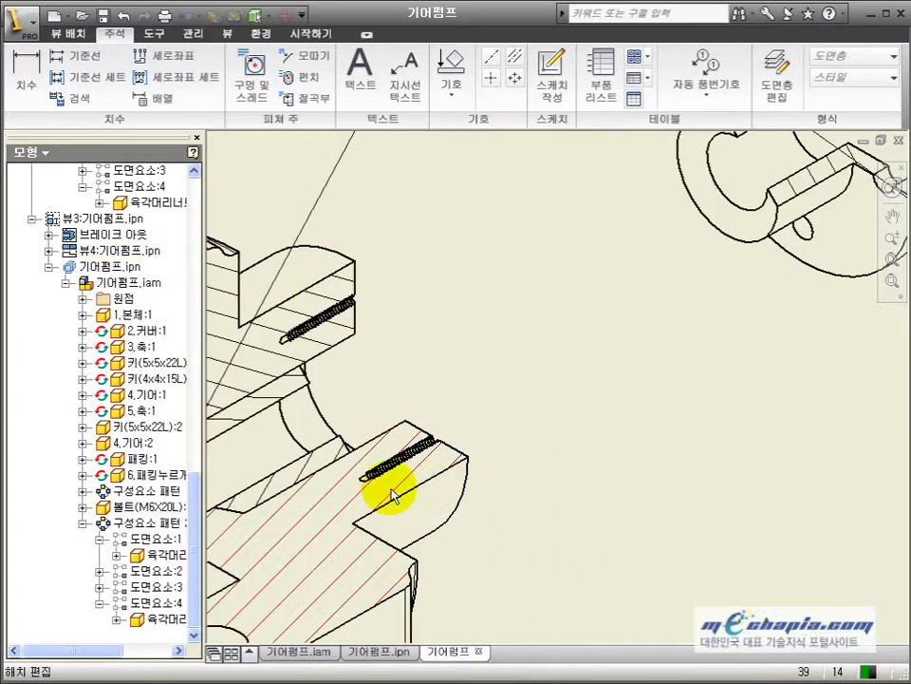
{"action": "scroll", "coordinate": [399, 489], "scroll_direction": "down", "scroll_amount": 5}
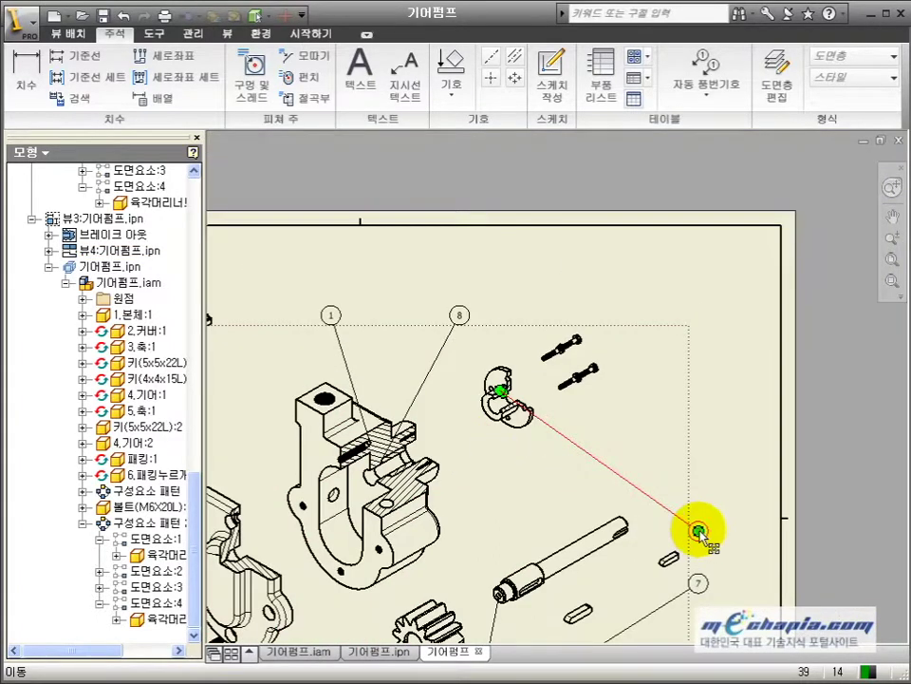
{"action": "left_click_drag", "start_coordinate": [698, 526], "coordinate": [525, 319]}
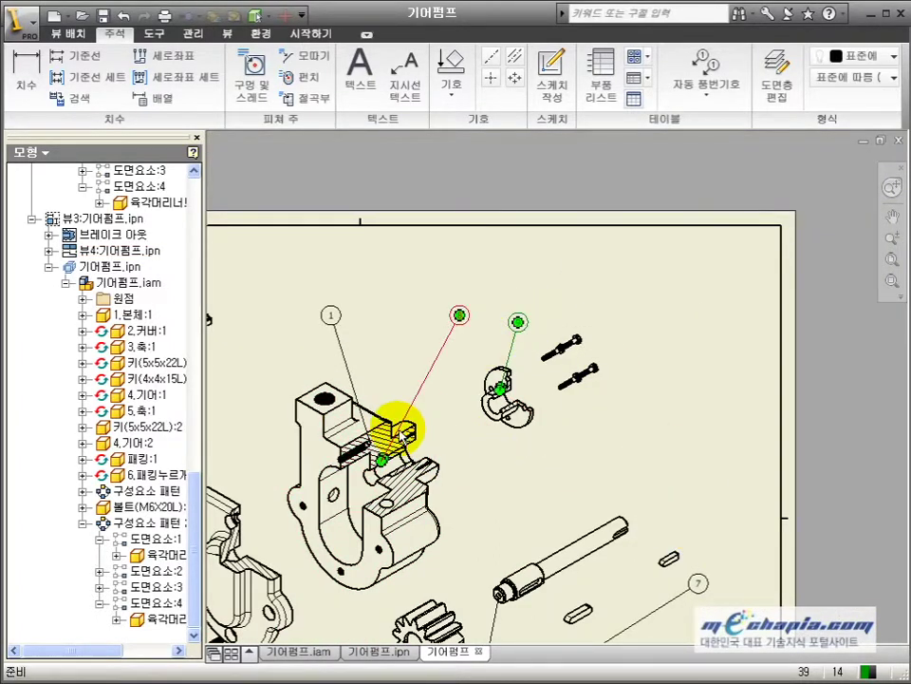
- Shift balloon 2 slightly closer to the cover and move balloon 6 beside the upper gear
{"action": "scroll", "coordinate": [464, 456], "scroll_direction": "up", "scroll_amount": 5}
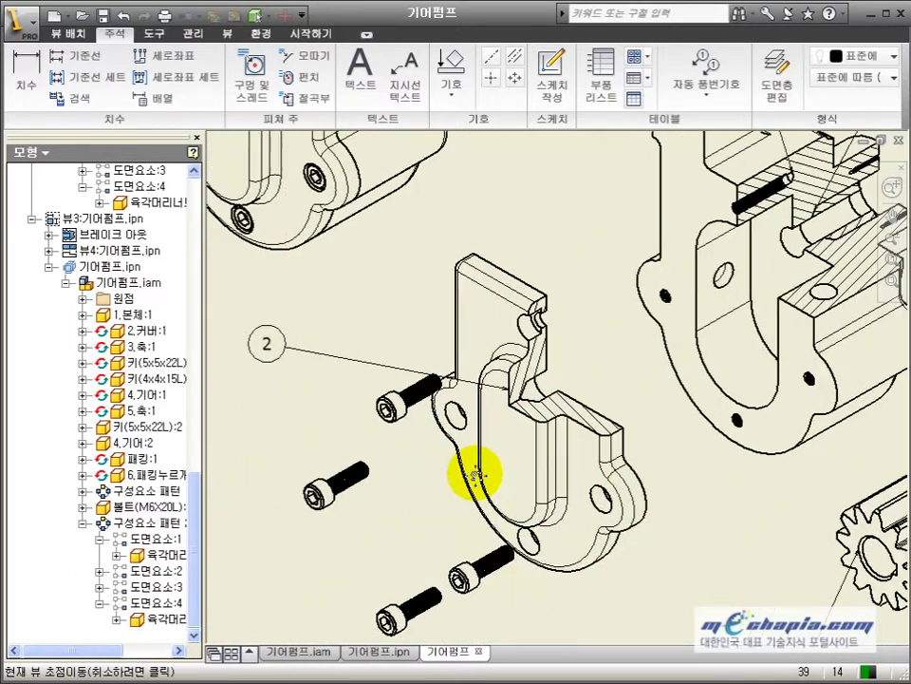
{"action": "mouse_move", "coordinate": [322, 386]}
{"action": "left_mouse_down"}
{"action": "mouse_move", "coordinate": [415, 343]}
{"action": "mouse_move", "coordinate": [344, 383]}
{"action": "left_mouse_up"}
{"action": "scroll", "coordinate": [439, 479], "scroll_direction": "down", "scroll_amount": 5}
{"action": "scroll", "coordinate": [439, 489], "scroll_direction": "up", "scroll_amount": 5}
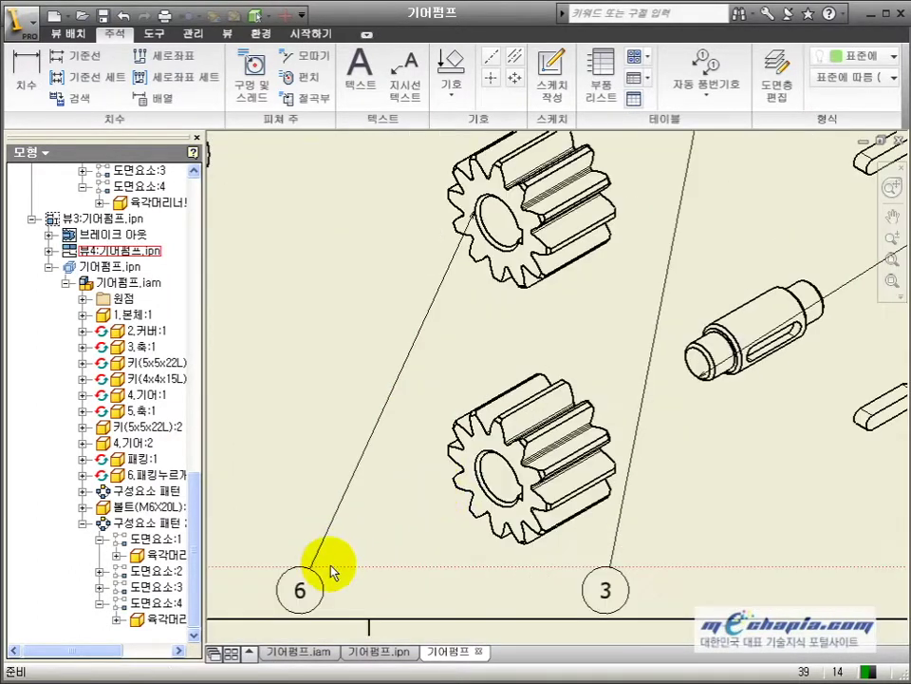
{"action": "mouse_move", "coordinate": [300, 589]}
{"action": "left_mouse_down"}
{"action": "mouse_move", "coordinate": [339, 361]}
{"action": "mouse_move", "coordinate": [296, 284]}
{"action": "left_mouse_up"}
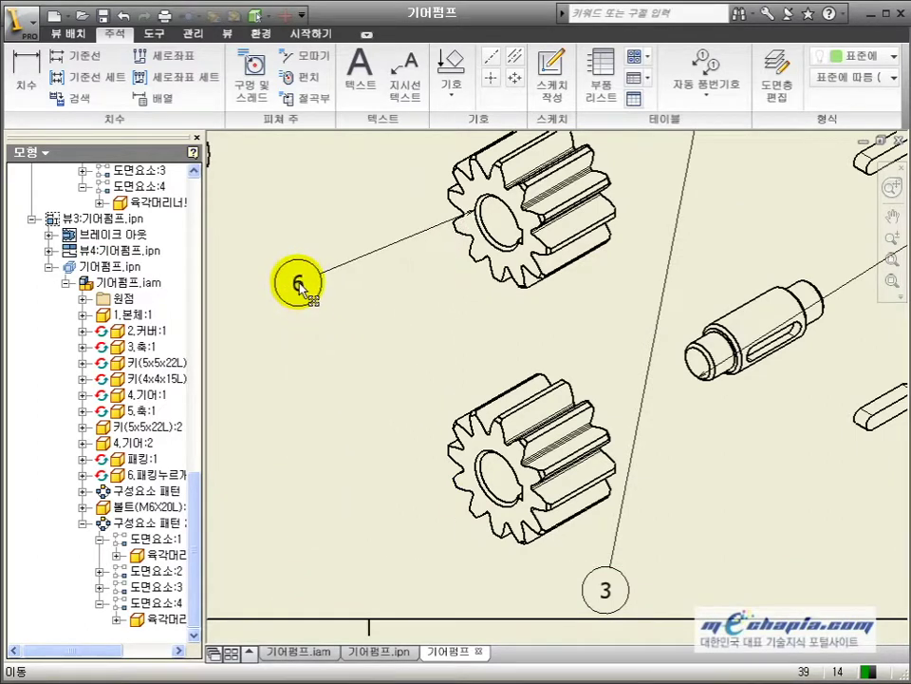
- Move balloon 3 above the long shaft and attach its leader to the shaft's upper edge near the shoulder
{"action": "scroll", "coordinate": [389, 422], "scroll_direction": "down", "scroll_amount": 5}
{"action": "left_click_drag", "start_coordinate": [438, 551], "coordinate": [498, 301]}
{"action": "scroll", "coordinate": [484, 361], "scroll_direction": "up", "scroll_amount": 5}
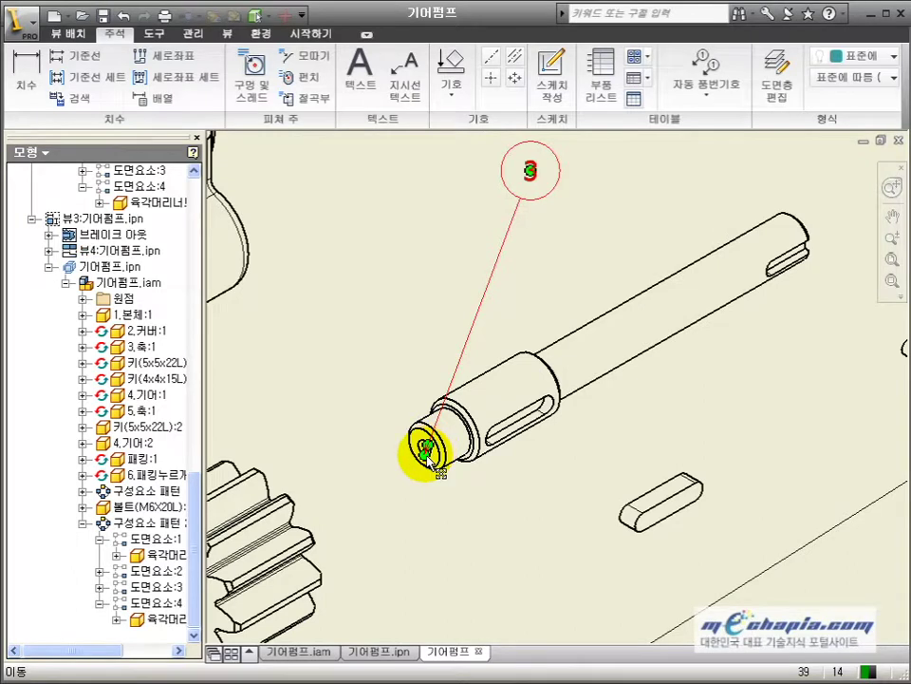
{"action": "left_click_drag", "start_coordinate": [429, 455], "coordinate": [546, 344]}
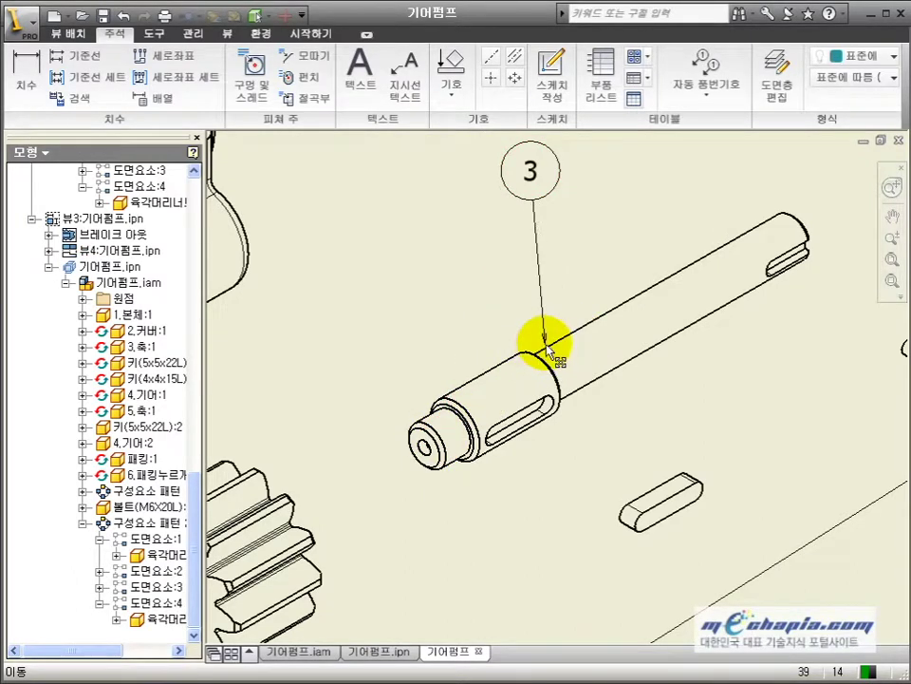
{"action": "left_click", "coordinate": [590, 301]}
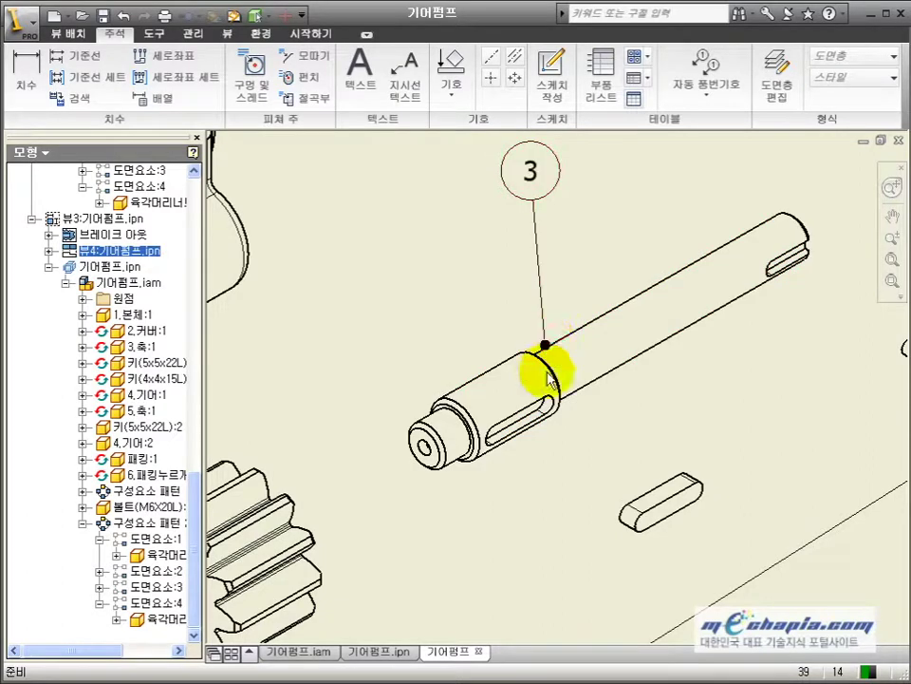
- Move balloon 7 below the short shaft
{"action": "scroll", "coordinate": [548, 374], "scroll_direction": "up", "scroll_amount": 3}
{"action": "middle_click_drag", "start_coordinate": [673, 512], "coordinate": [625, 372]}
{"action": "left_click_drag", "start_coordinate": [785, 246], "coordinate": [528, 604]}
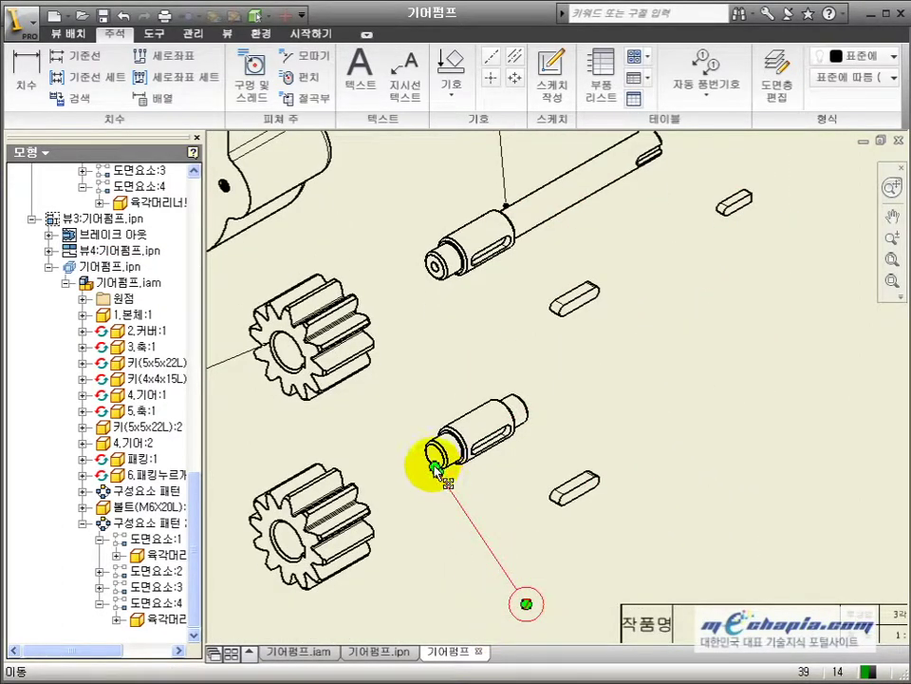
- Move the leader tip of balloon 7 onto the key slot edge of the short shaft
{"action": "left_click_drag", "start_coordinate": [437, 470], "coordinate": [486, 465]}
{"action": "scroll", "coordinate": [492, 450], "scroll_direction": "down", "scroll_amount": 2}
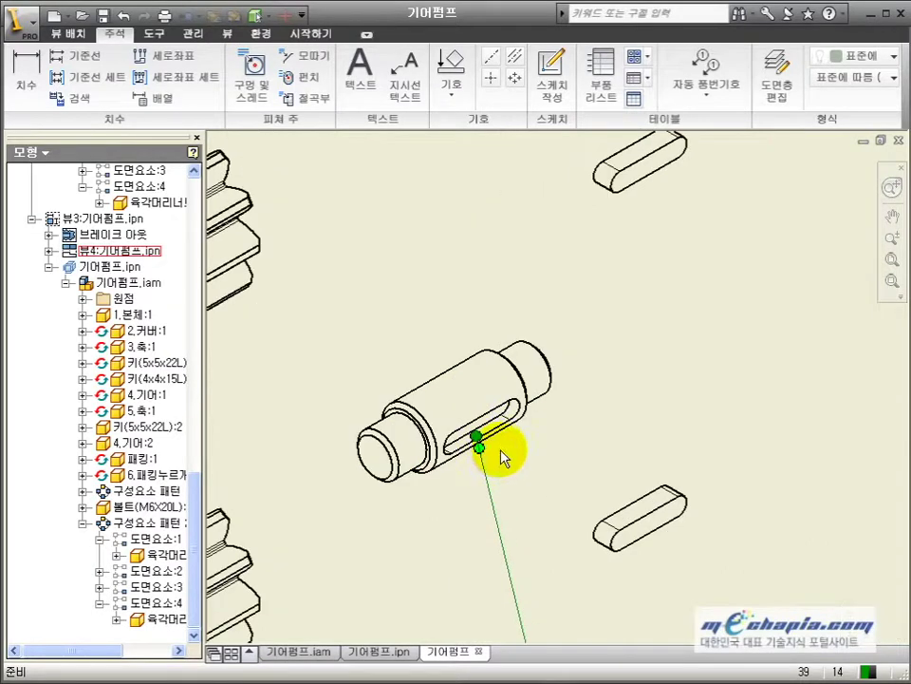
{"action": "scroll", "coordinate": [608, 455], "scroll_direction": "up", "scroll_amount": 4}
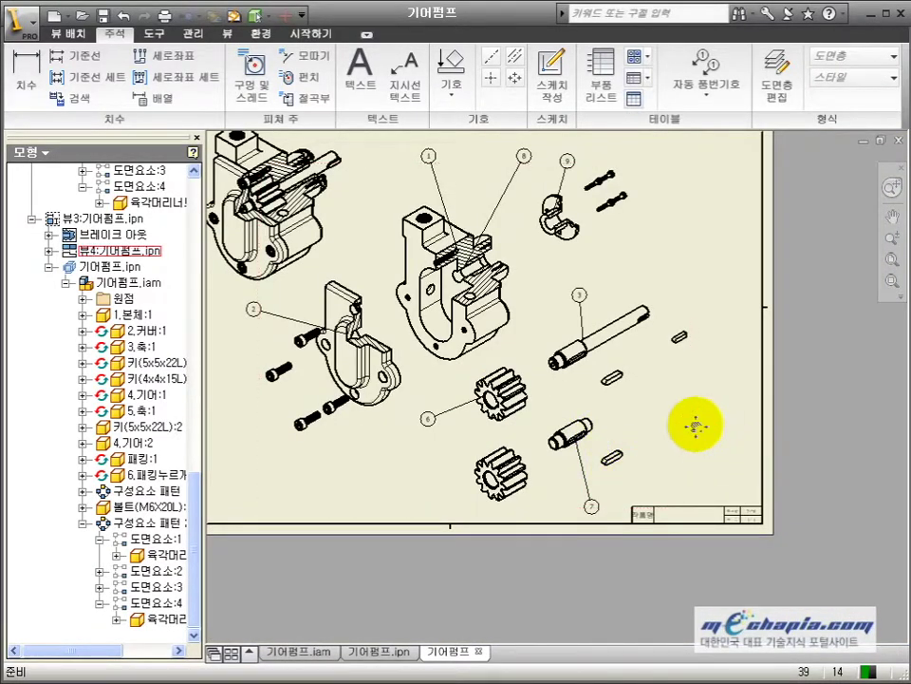
- Shift balloon 1 sideways so it stands more directly above the hatched section of the pump body
{"action": "middle_click_drag", "start_coordinate": [696, 426], "coordinate": [696, 509]}
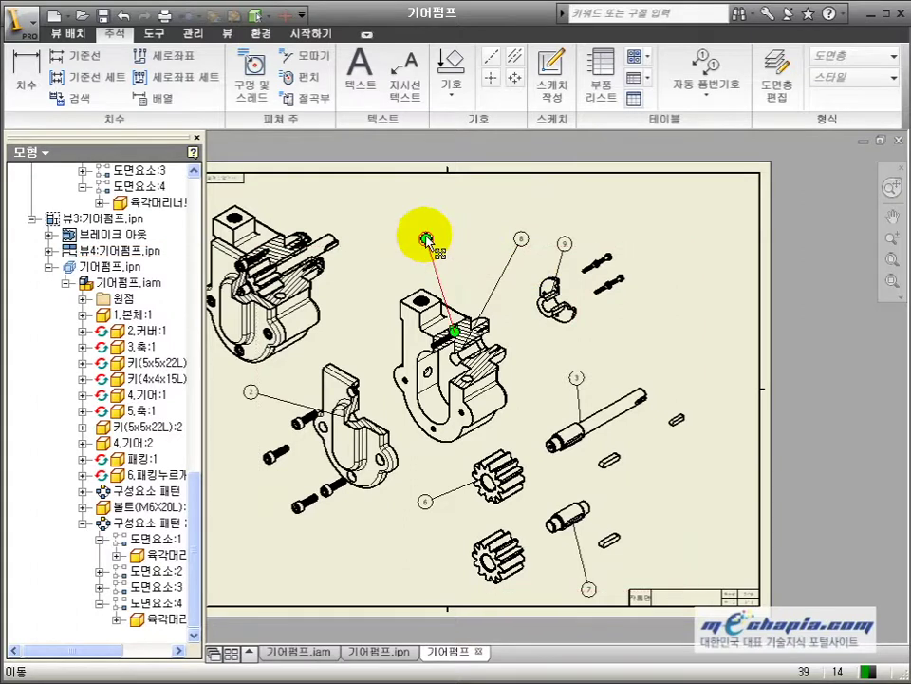
{"action": "left_click", "coordinate": [447, 258]}
{"action": "scroll", "coordinate": [499, 328], "scroll_direction": "down", "scroll_amount": 3}
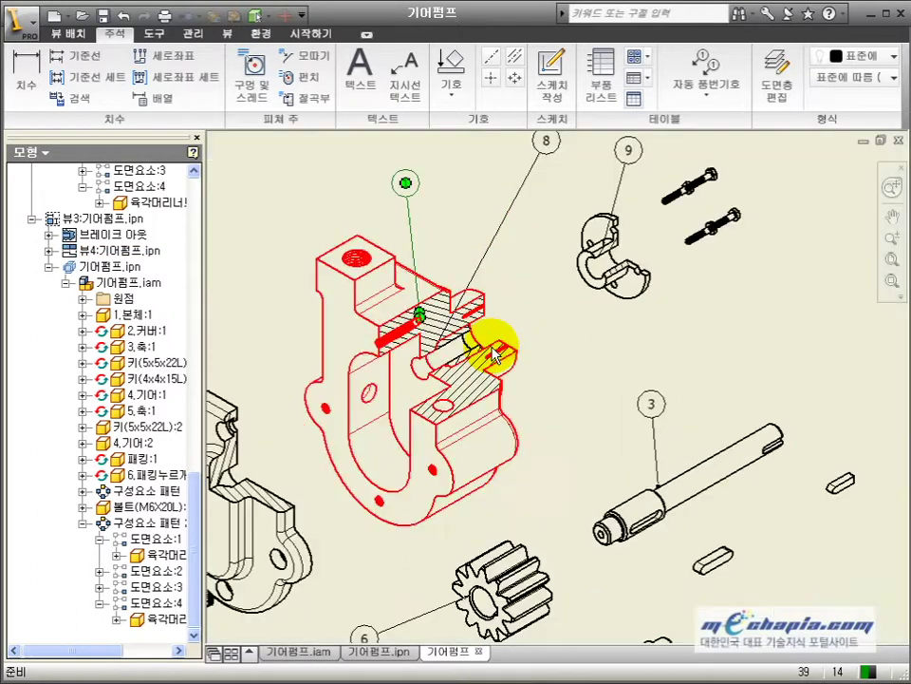
{"action": "scroll", "coordinate": [440, 328], "scroll_direction": "up", "scroll_amount": 5}
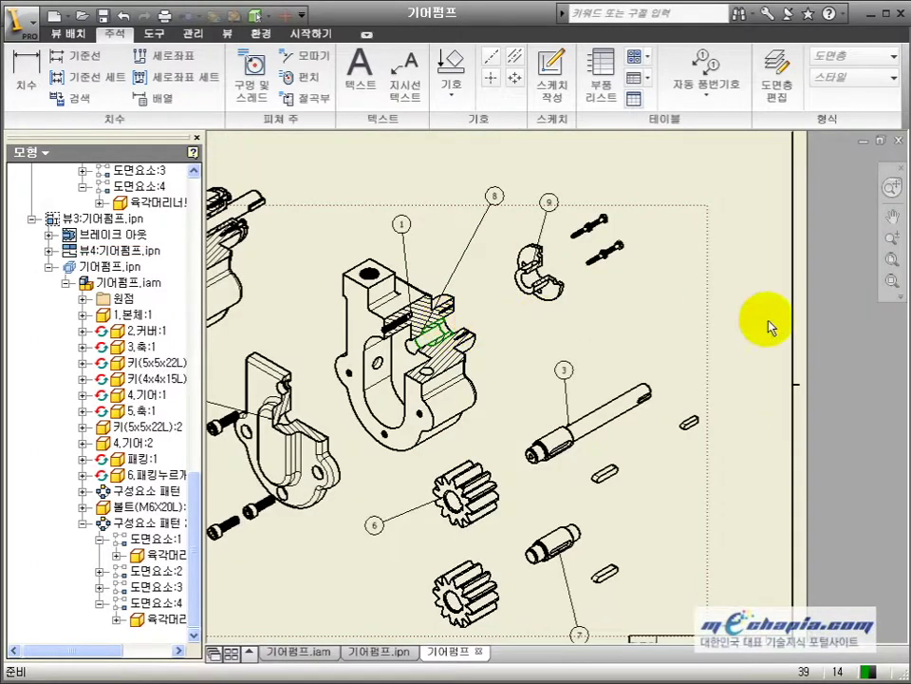
- In the presentation 기어펌프.ipn, tweak the packing out of the body along the boss axis, placing it just before the packing gland
{"action": "left_click", "coordinate": [373, 653]}
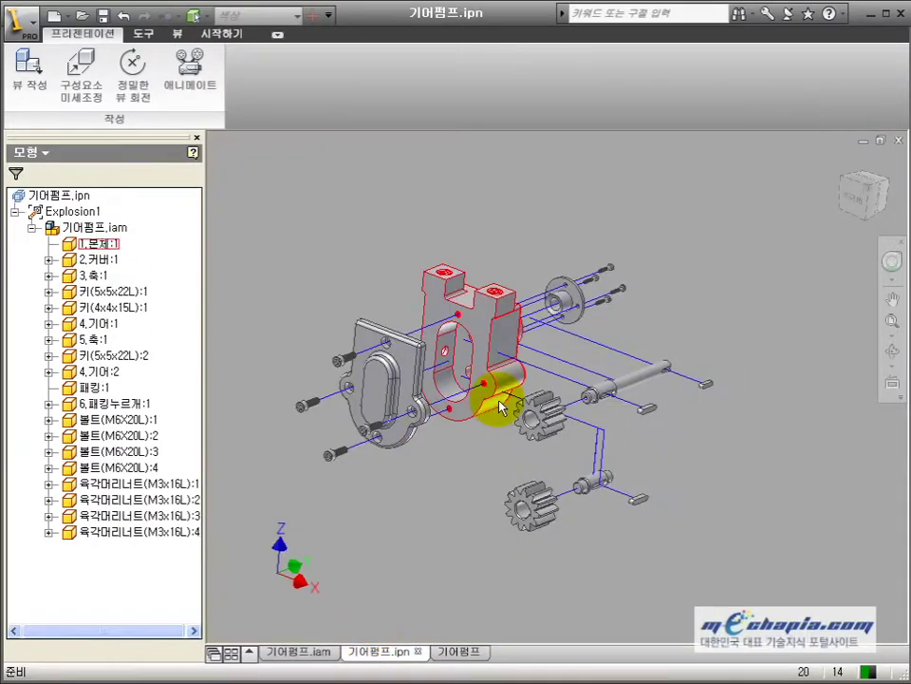
{"action": "middle_click_drag", "start_coordinate": [509, 427], "coordinate": [472, 460], "text": "shift"}
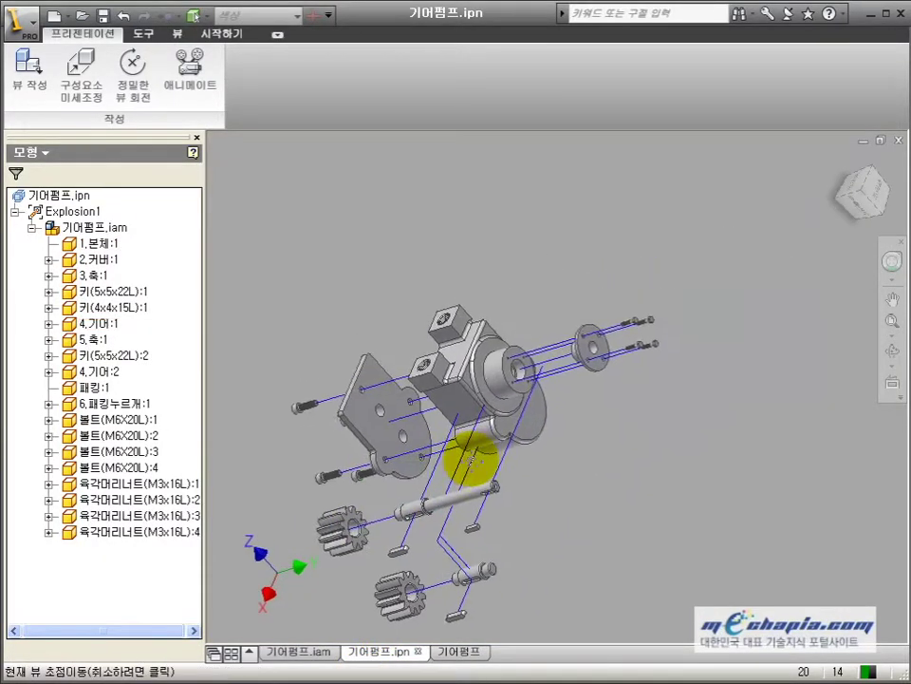
{"action": "scroll", "coordinate": [472, 460], "scroll_direction": "down", "scroll_amount": 5}
{"action": "left_click", "coordinate": [81, 84]}
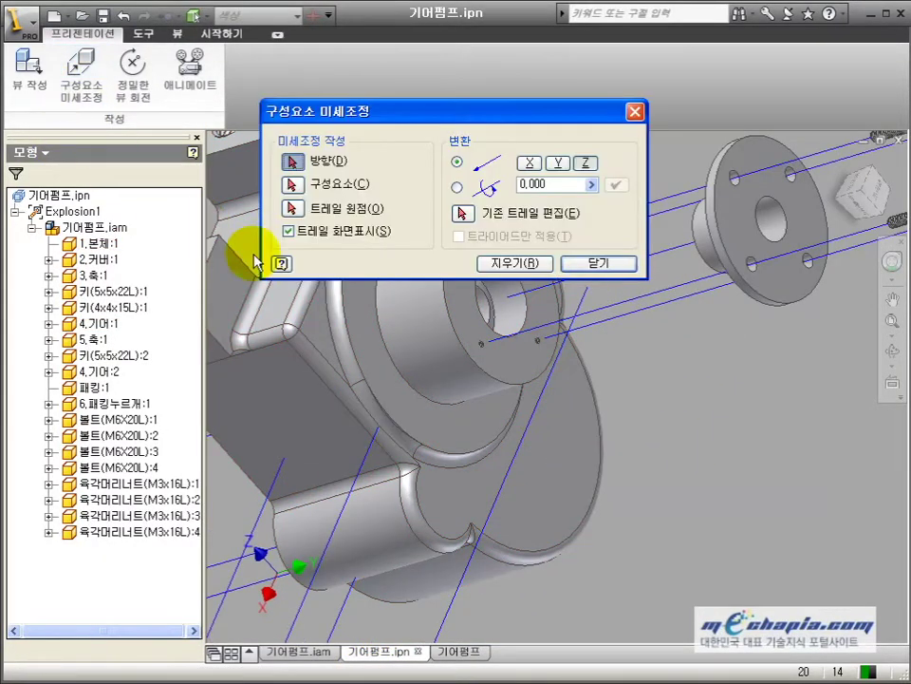
{"action": "left_click", "coordinate": [501, 374]}
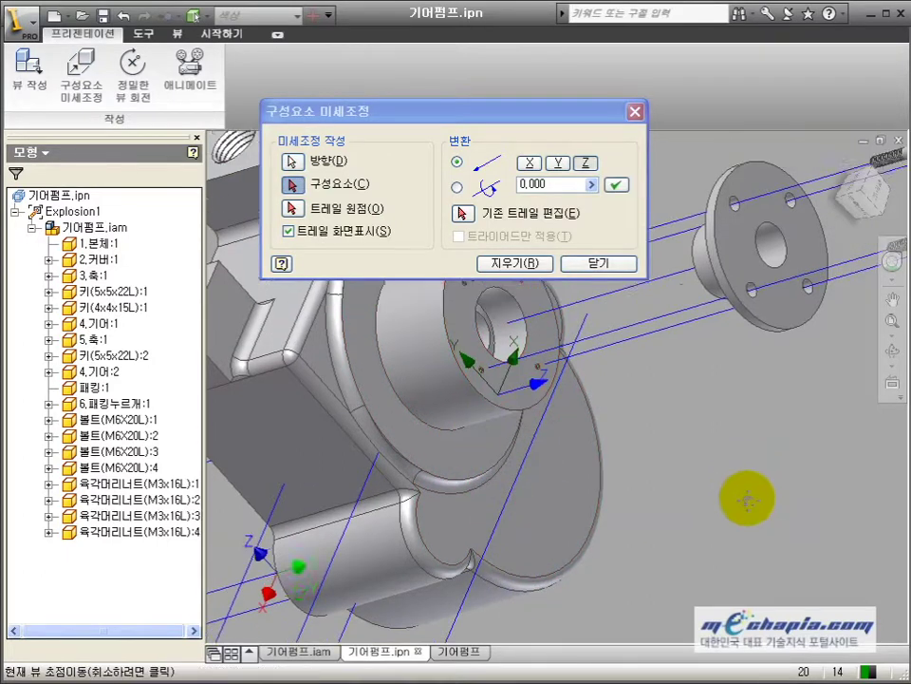
{"action": "left_click", "coordinate": [490, 438]}
{"action": "left_click", "coordinate": [491, 432]}
{"action": "scroll", "coordinate": [551, 459], "scroll_direction": "up", "scroll_amount": 4}
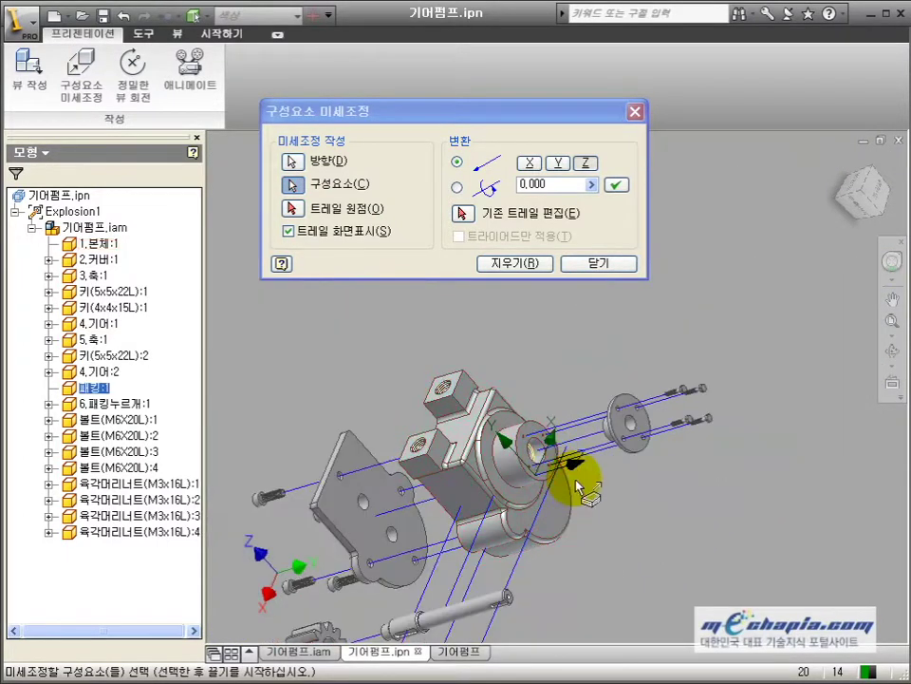
{"action": "left_click_drag", "start_coordinate": [609, 514], "coordinate": [695, 487]}
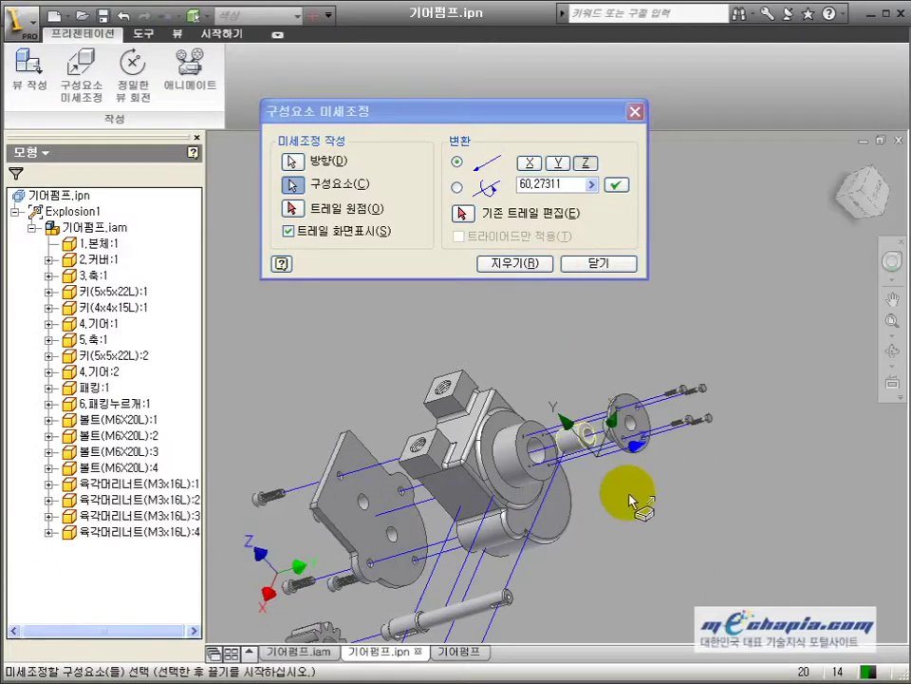
{"action": "left_click_drag", "start_coordinate": [629, 494], "coordinate": [649, 504]}
{"action": "left_click", "coordinate": [517, 263]}
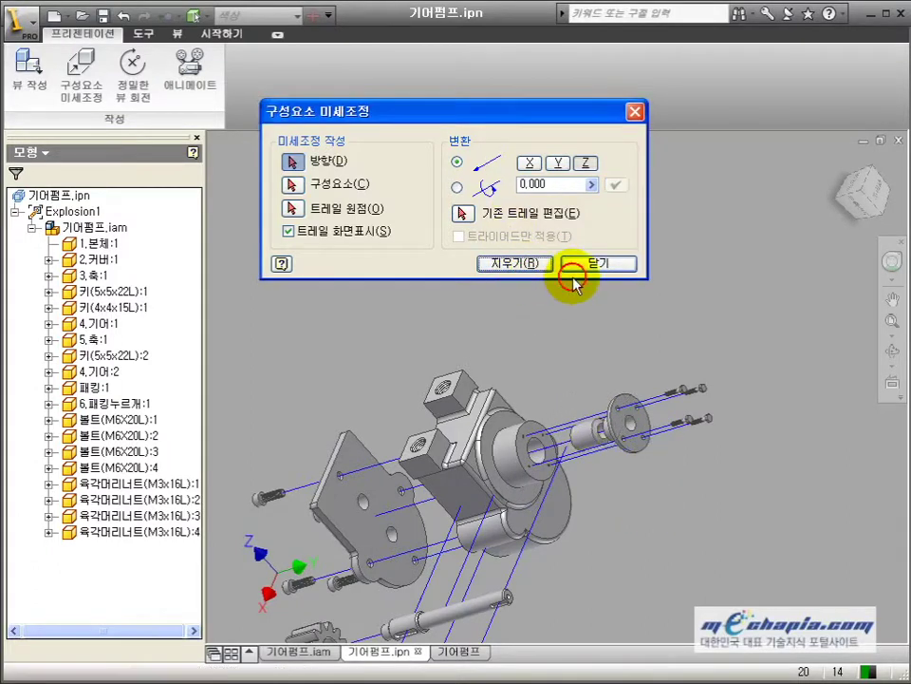
{"action": "left_click", "coordinate": [581, 267]}
- Slide the packing gland further out along its trail, widening the gap to the packing
{"action": "middle_click_drag", "start_coordinate": [481, 522], "coordinate": [647, 487], "text": "shift"}
{"action": "middle_click_drag", "start_coordinate": [648, 487], "coordinate": [569, 492]}
{"action": "scroll", "coordinate": [569, 490], "scroll_direction": "down", "scroll_amount": 3}
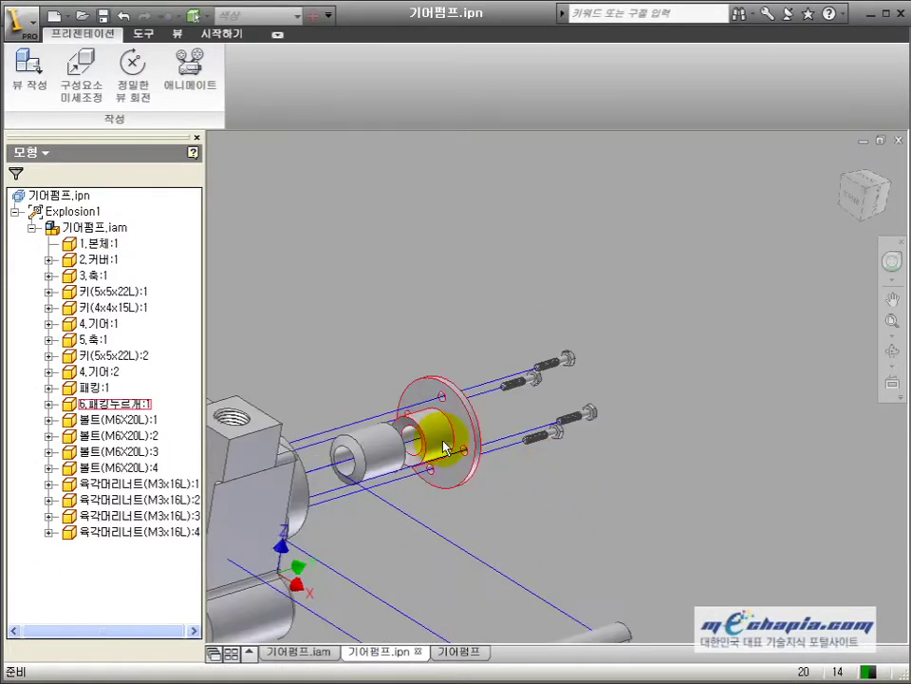
{"action": "left_click_drag", "start_coordinate": [444, 447], "coordinate": [582, 349]}
{"action": "scroll", "coordinate": [504, 338], "scroll_direction": "up", "scroll_amount": 3}
{"action": "middle_click_drag", "start_coordinate": [504, 338], "coordinate": [501, 354], "text": "shift"}
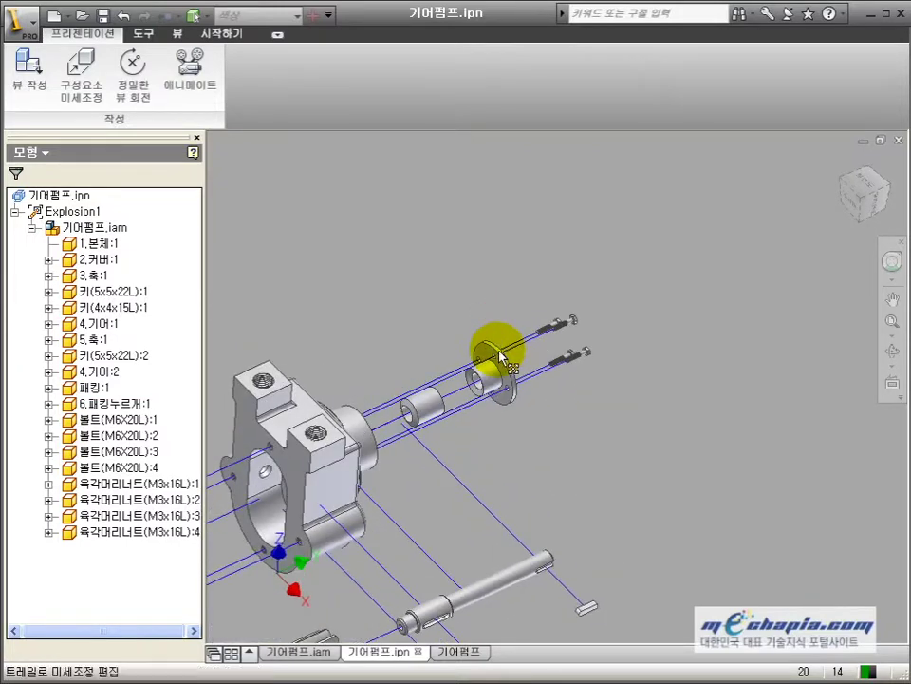
- Save the presentation 기어펌프.ipn together with all of its changed dependent files
{"action": "scroll", "coordinate": [500, 356], "scroll_direction": "up", "scroll_amount": 5}
{"action": "key", "text": "ctrl+s"}
{"action": "left_click", "coordinate": [563, 427]}
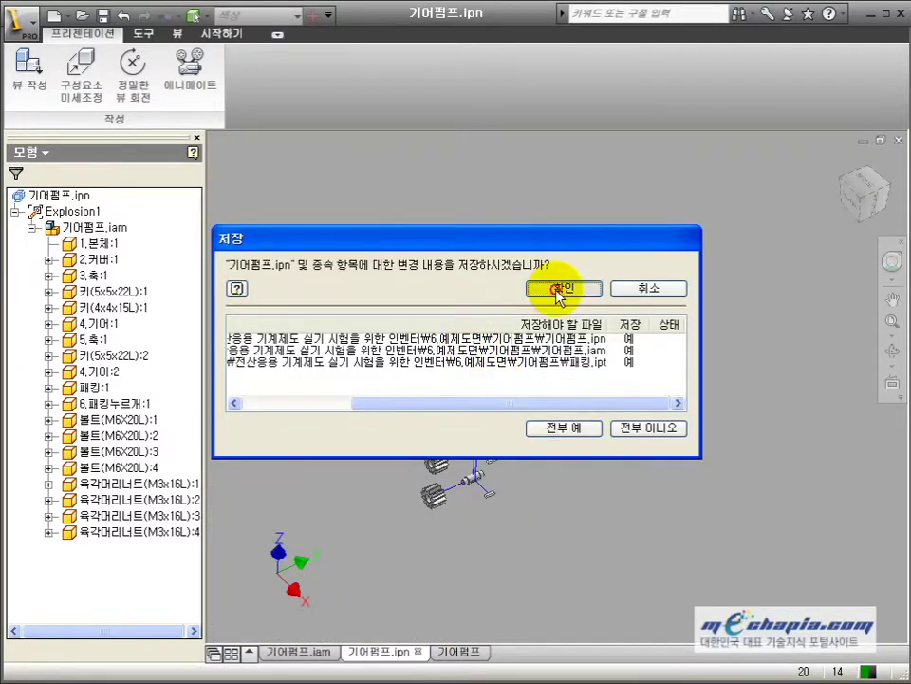
{"action": "left_click", "coordinate": [560, 289]}
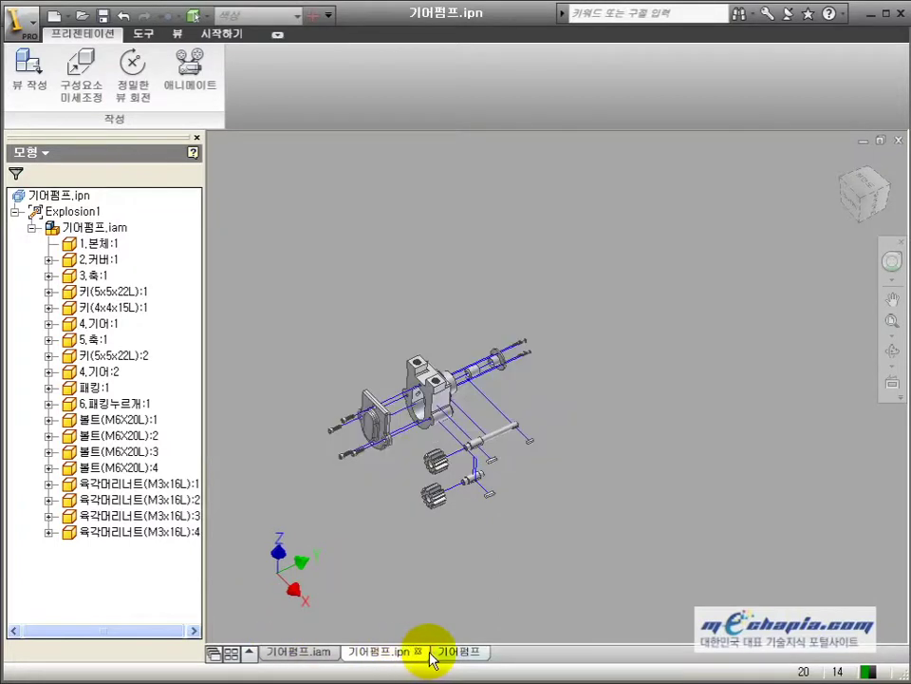
- Return to the 기어펌프 drawing and move balloon 8 to a clear spot above the packing, between balloons 1 and 9
{"action": "left_click", "coordinate": [447, 655]}
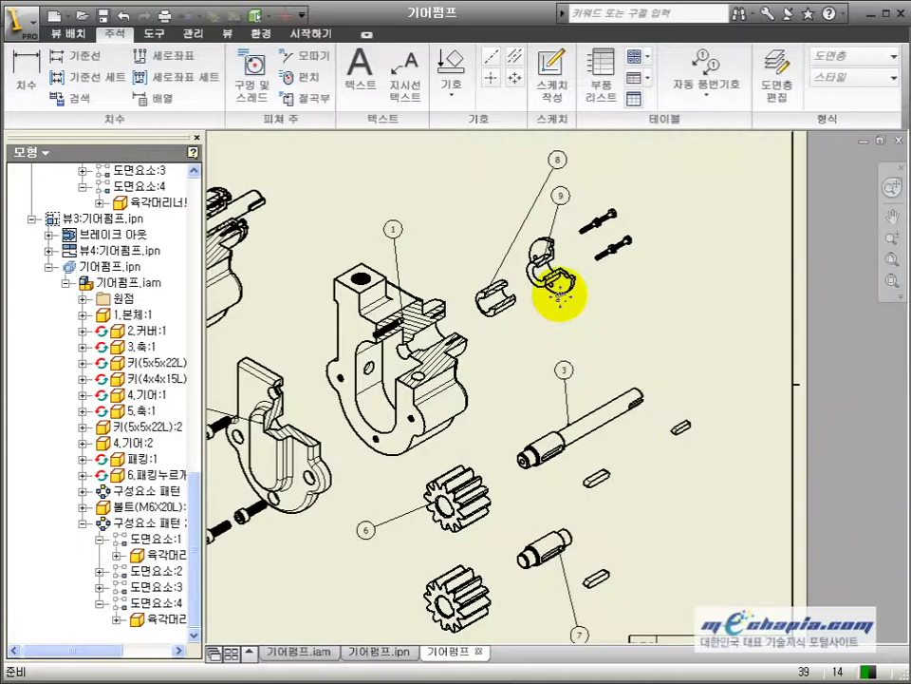
{"action": "middle_click_drag", "start_coordinate": [559, 292], "coordinate": [618, 400]}
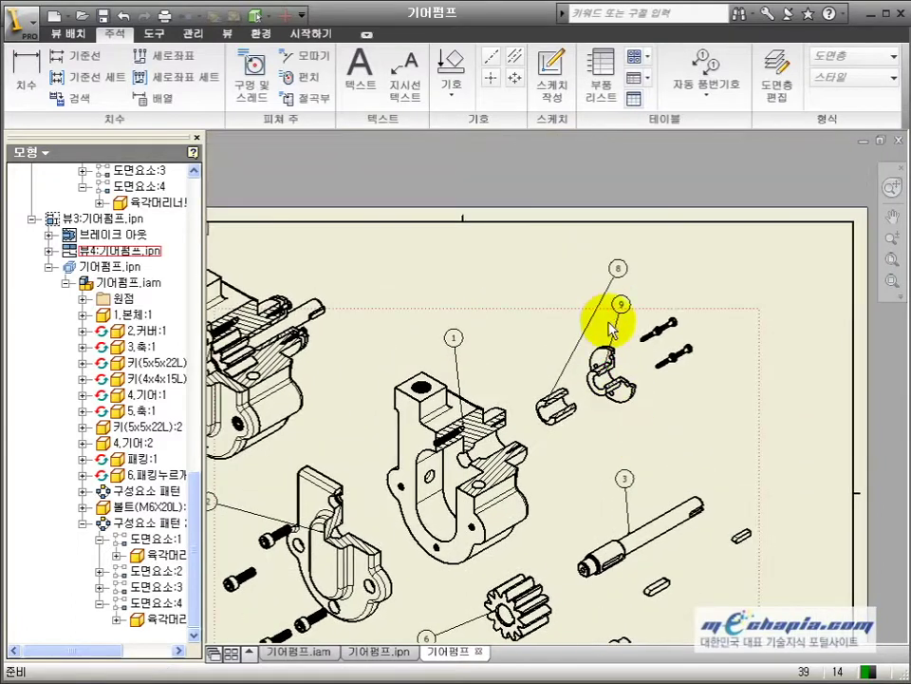
{"action": "mouse_move", "coordinate": [619, 272]}
{"action": "left_mouse_down"}
{"action": "mouse_move", "coordinate": [540, 348]}
{"action": "mouse_move", "coordinate": [524, 322]}
{"action": "left_mouse_up"}
{"action": "middle_click_drag", "start_coordinate": [537, 412], "coordinate": [585, 329]}
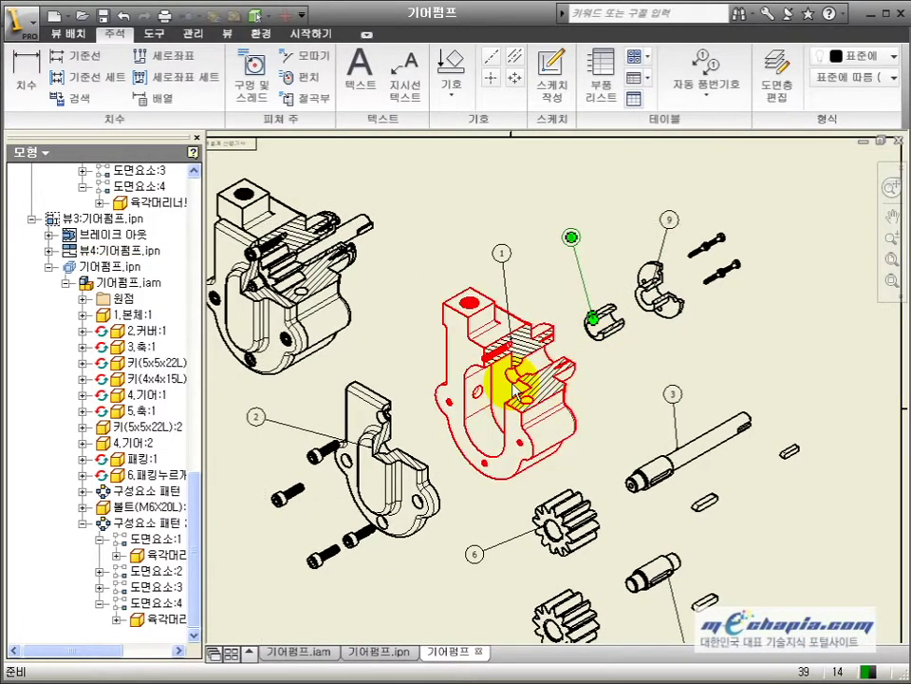
{"action": "scroll", "coordinate": [576, 403], "scroll_direction": "down", "scroll_amount": 3}
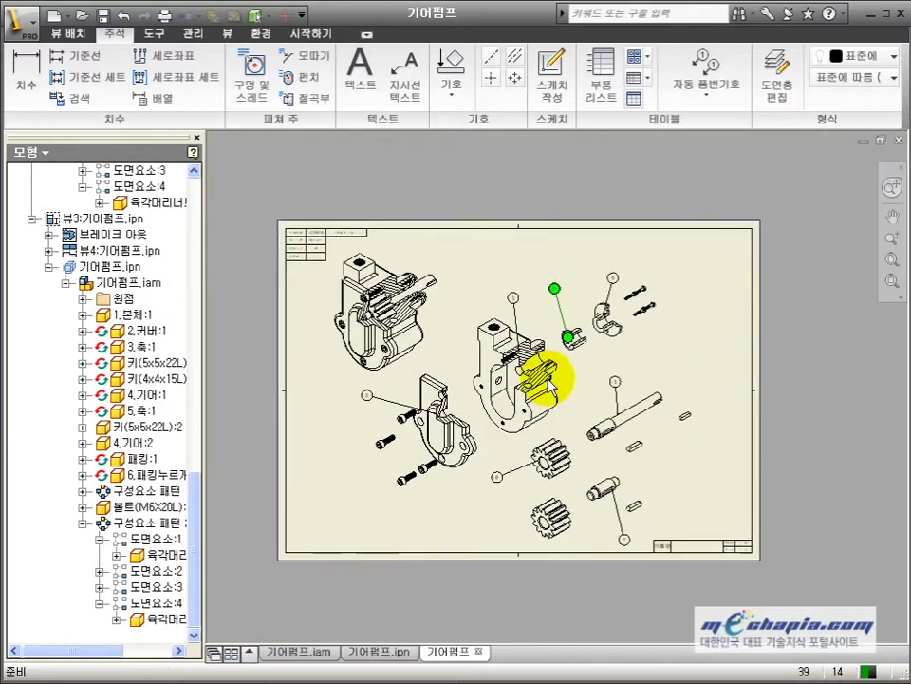
{"action": "scroll", "coordinate": [547, 373], "scroll_direction": "up", "scroll_amount": 3}
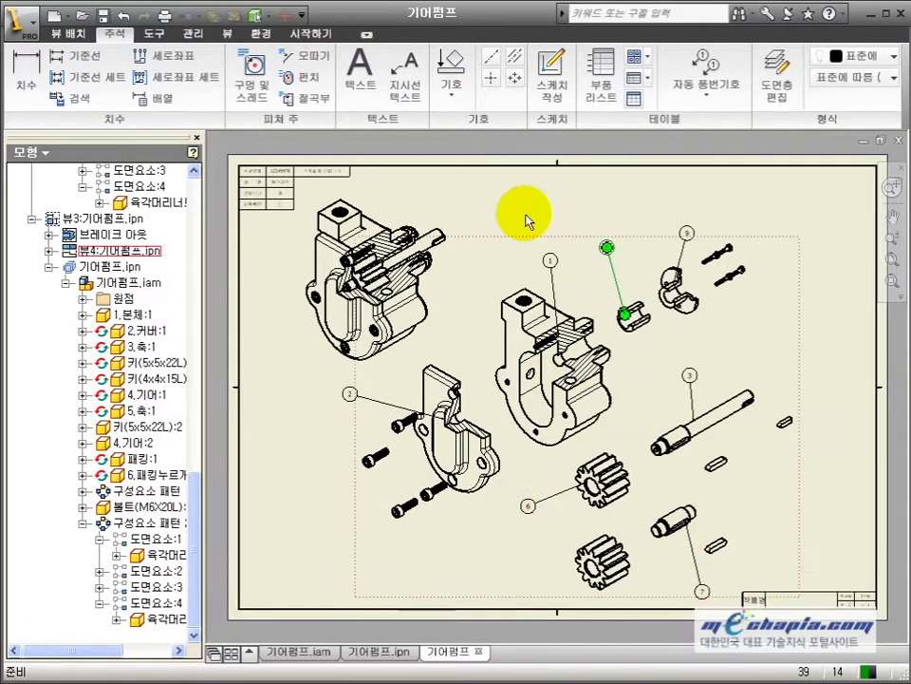
- Save the drawing as 기어펌프.idw along with its changed presentation, and check the 작품명 field in the title block
{"action": "mouse_move", "coordinate": [693, 449]}
{"action": "middle_mouse_down"}
{"action": "mouse_move", "coordinate": [639, 409]}
{"action": "mouse_move", "coordinate": [574, 326]}
{"action": "middle_mouse_up"}
{"action": "scroll", "coordinate": [690, 480], "scroll_direction": "up", "scroll_amount": 4}
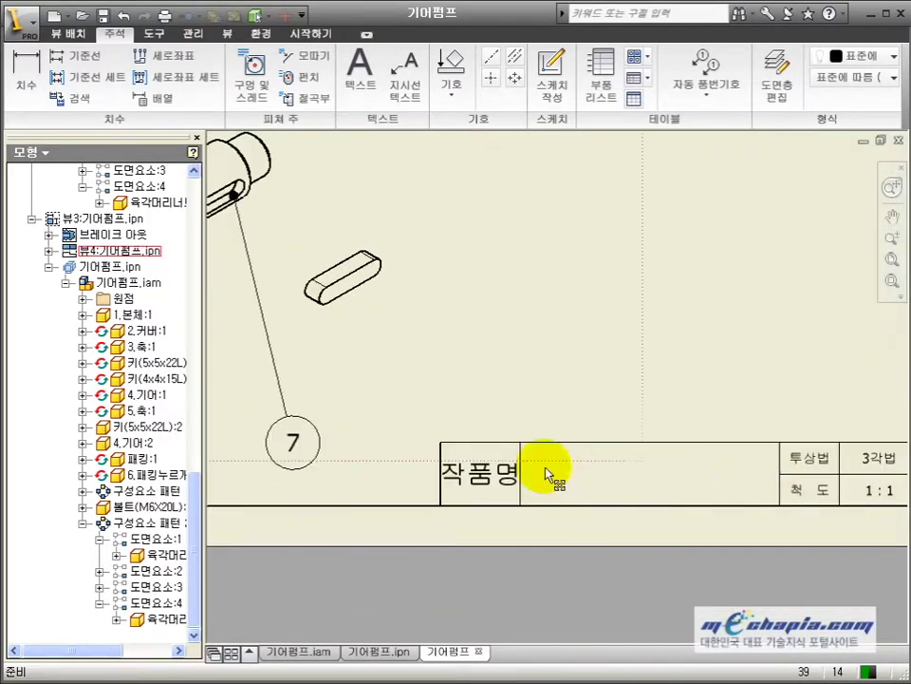
{"action": "scroll", "coordinate": [661, 482], "scroll_direction": "down", "scroll_amount": 3}
{"action": "scroll", "coordinate": [598, 373], "scroll_direction": "down", "scroll_amount": 4}
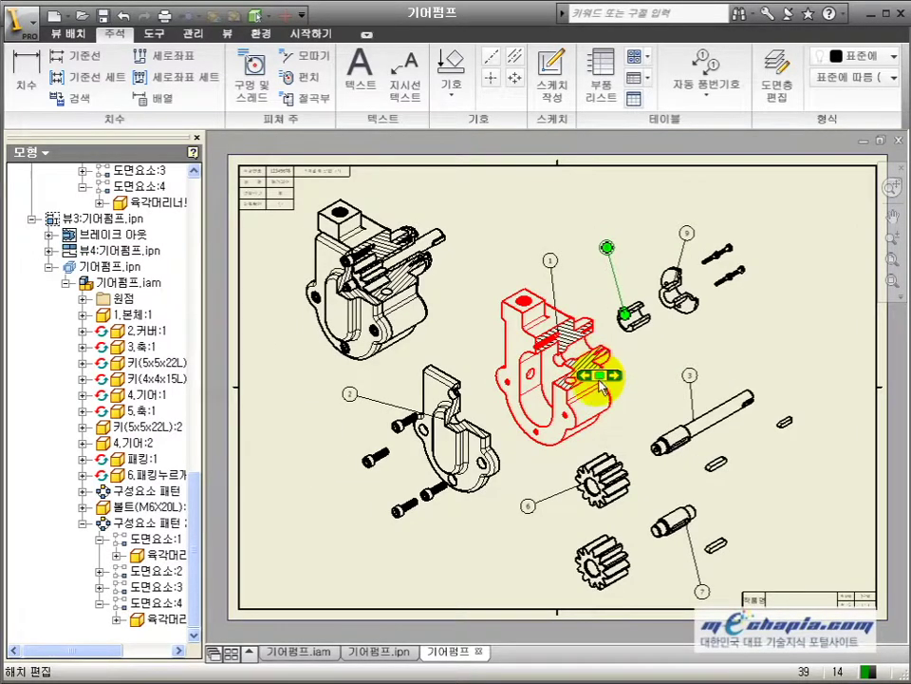
{"action": "left_click", "coordinate": [102, 15]}
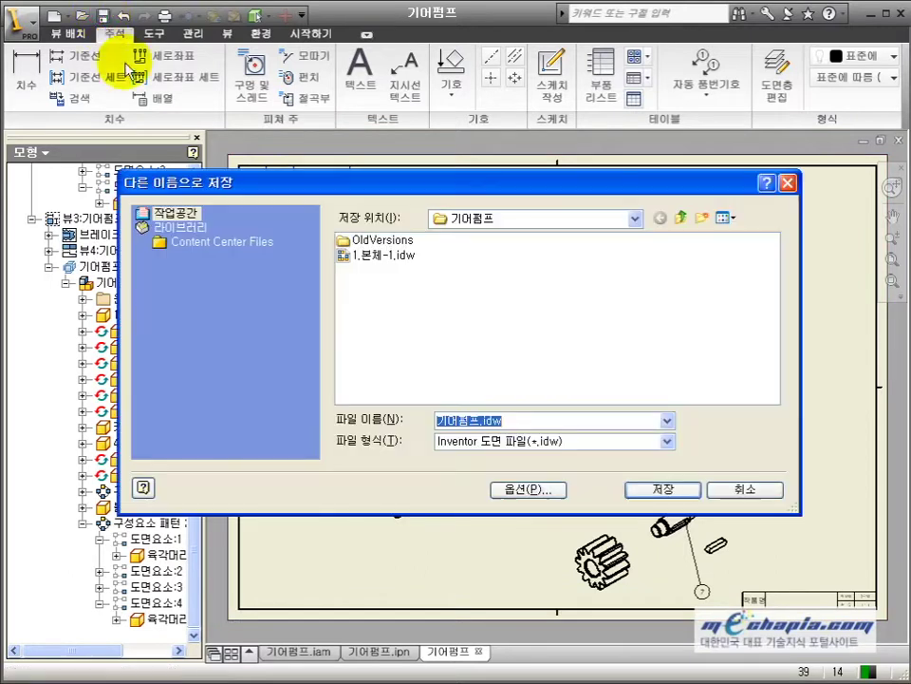
{"action": "left_click", "coordinate": [637, 488]}
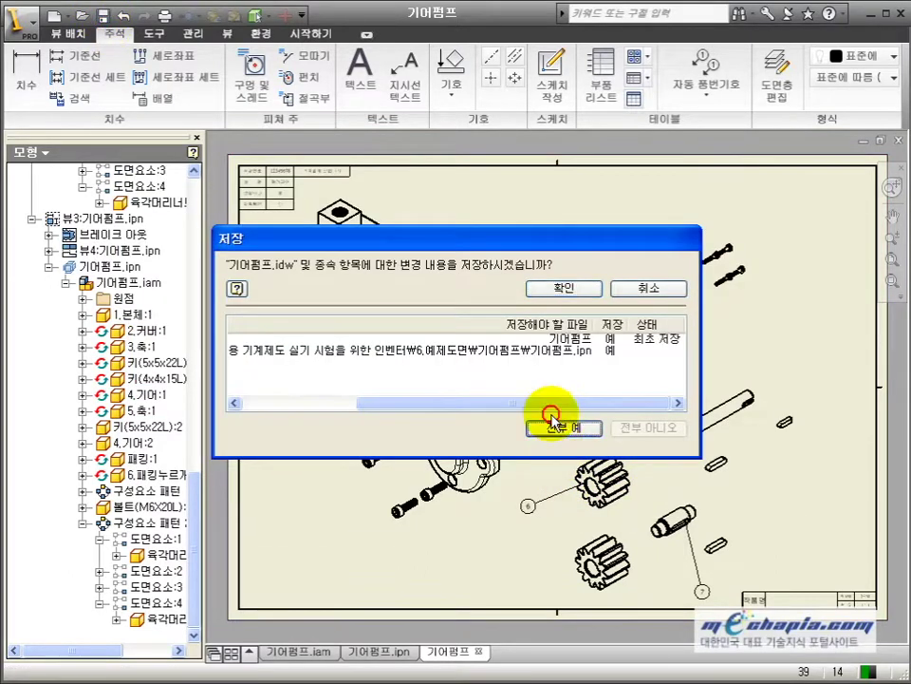
{"action": "left_click", "coordinate": [564, 287]}
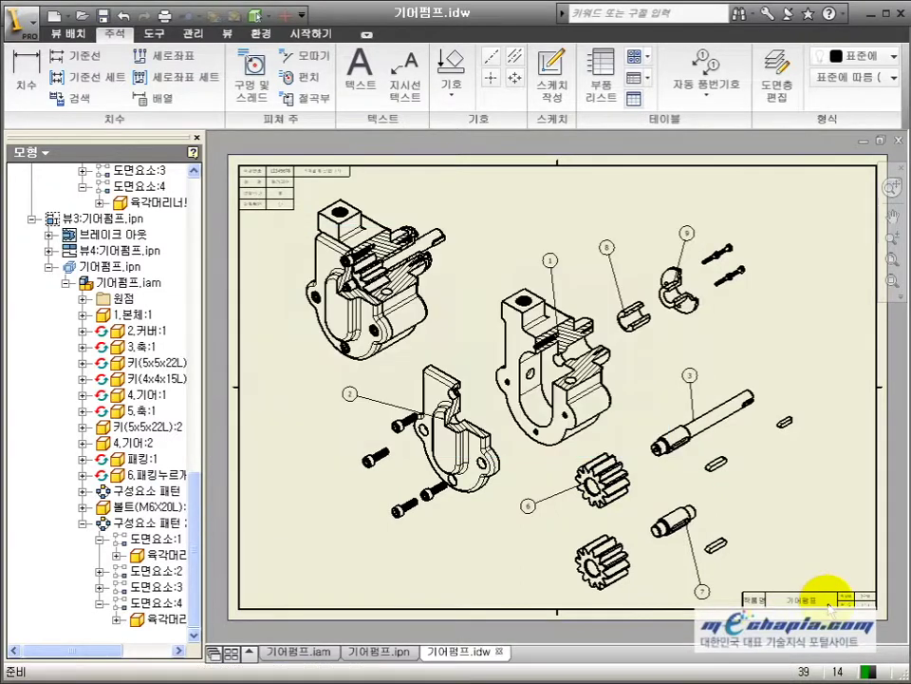
{"action": "scroll", "coordinate": [834, 594], "scroll_direction": "up", "scroll_amount": 6}
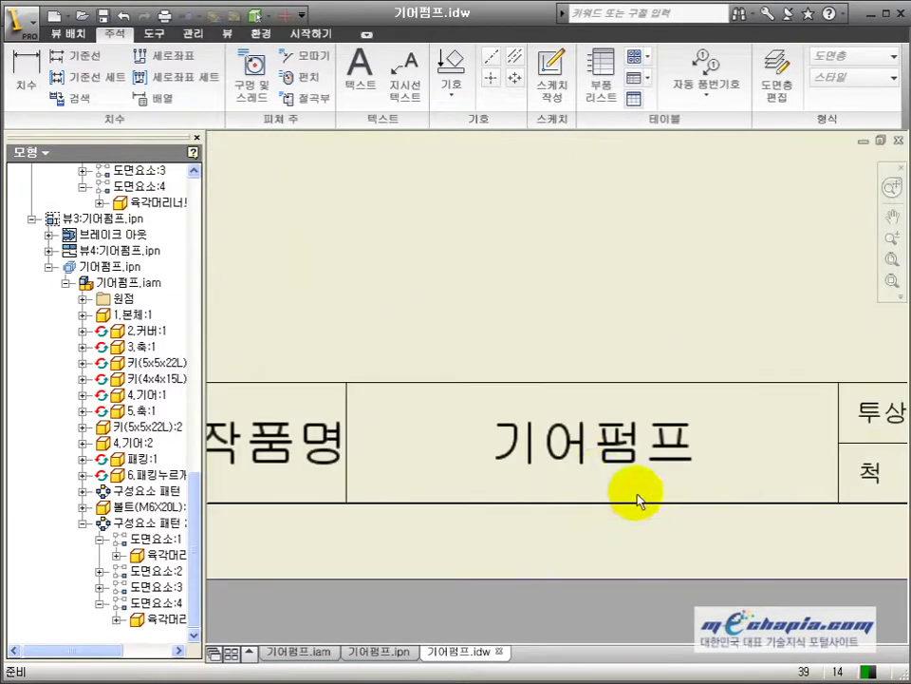
{"action": "scroll", "coordinate": [614, 479], "scroll_direction": "down", "scroll_amount": 6}
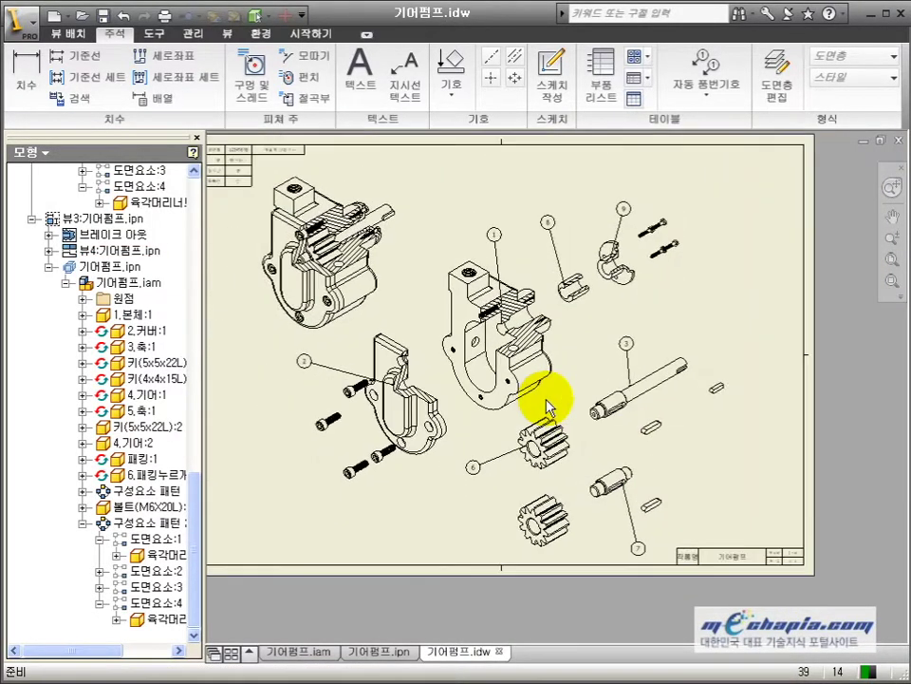
- Reattach balloon 2's leader to the cover's outer edge and balloon 1's leader to the body's upper edge beside the threaded port
{"action": "left_click", "coordinate": [331, 475]}
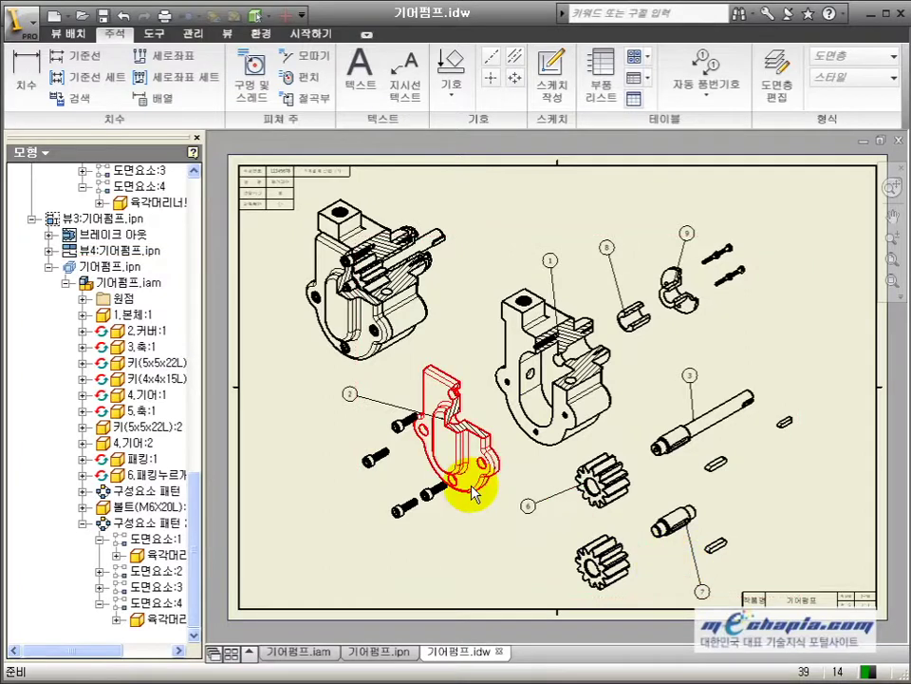
{"action": "left_click_drag", "start_coordinate": [426, 414], "coordinate": [423, 388]}
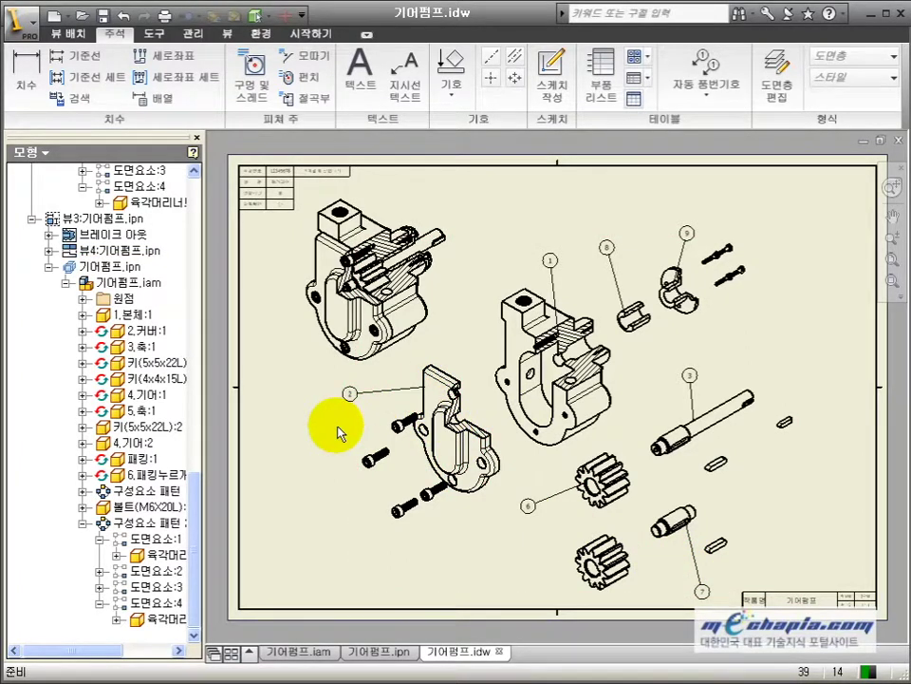
{"action": "scroll", "coordinate": [499, 336], "scroll_direction": "up", "scroll_amount": 5}
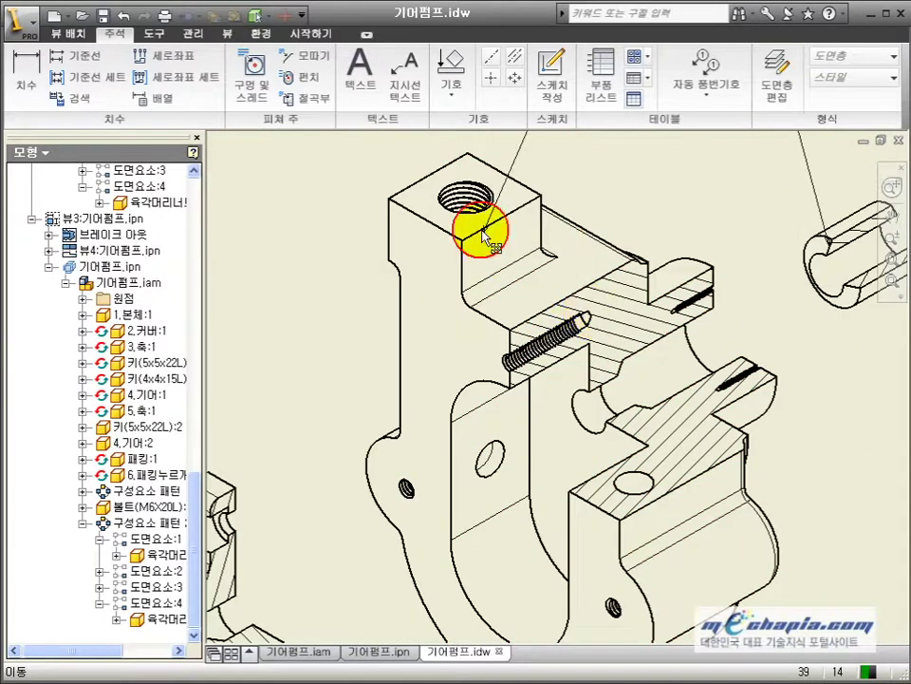
{"action": "left_click_drag", "start_coordinate": [484, 235], "coordinate": [557, 203]}
{"action": "scroll", "coordinate": [503, 285], "scroll_direction": "down", "scroll_amount": 5}
{"action": "left_click", "coordinate": [746, 331]}
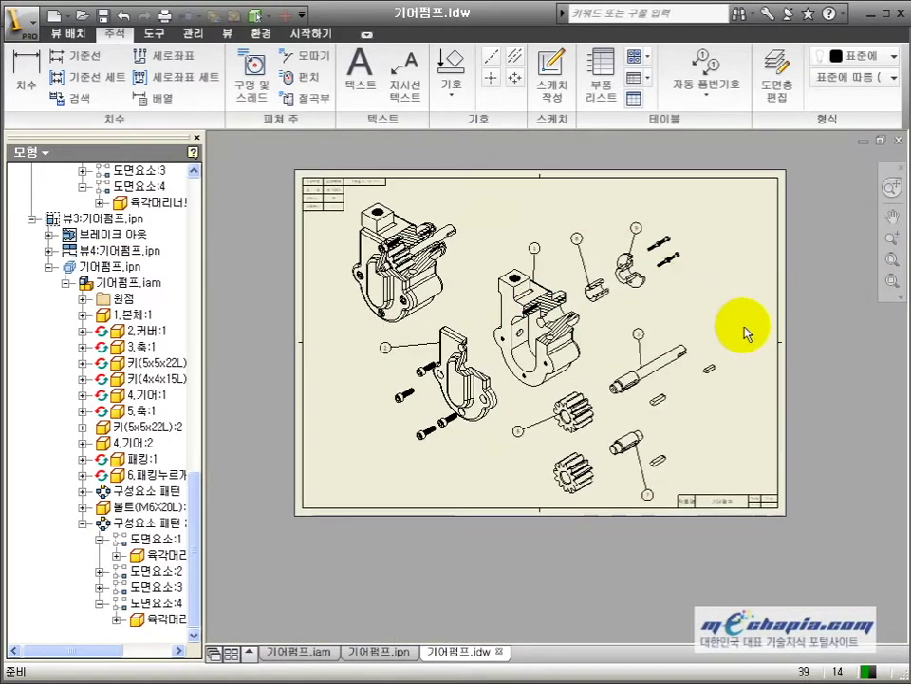
{"action": "scroll", "coordinate": [746, 331], "scroll_direction": "up", "scroll_amount": 2}
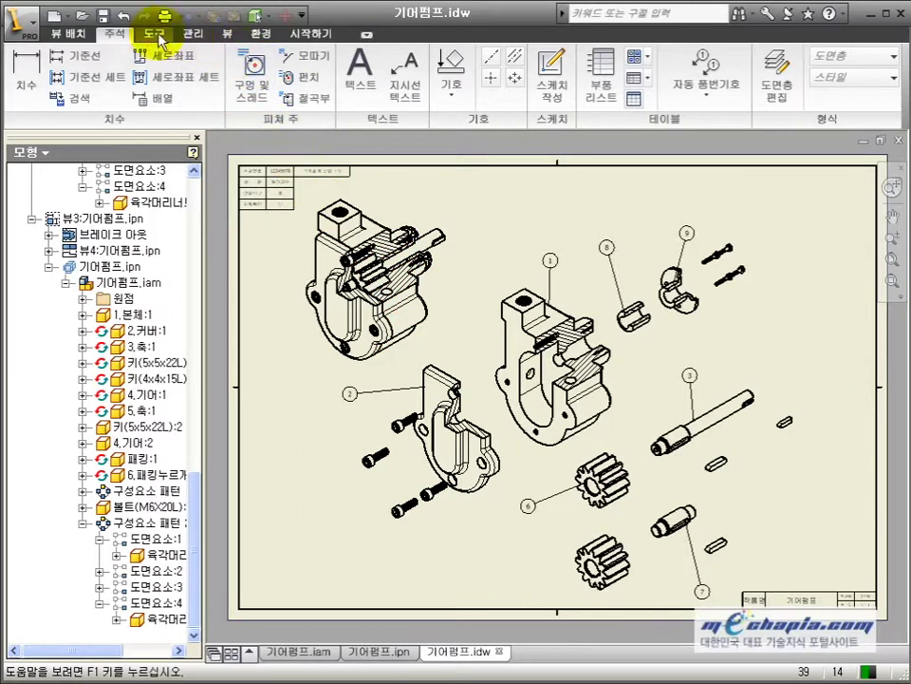
- Open the layer styles in the style and standard editor and enable line-weight scaling (선가중치로) for the 롤 중심선 layer
{"action": "left_click", "coordinate": [257, 34]}
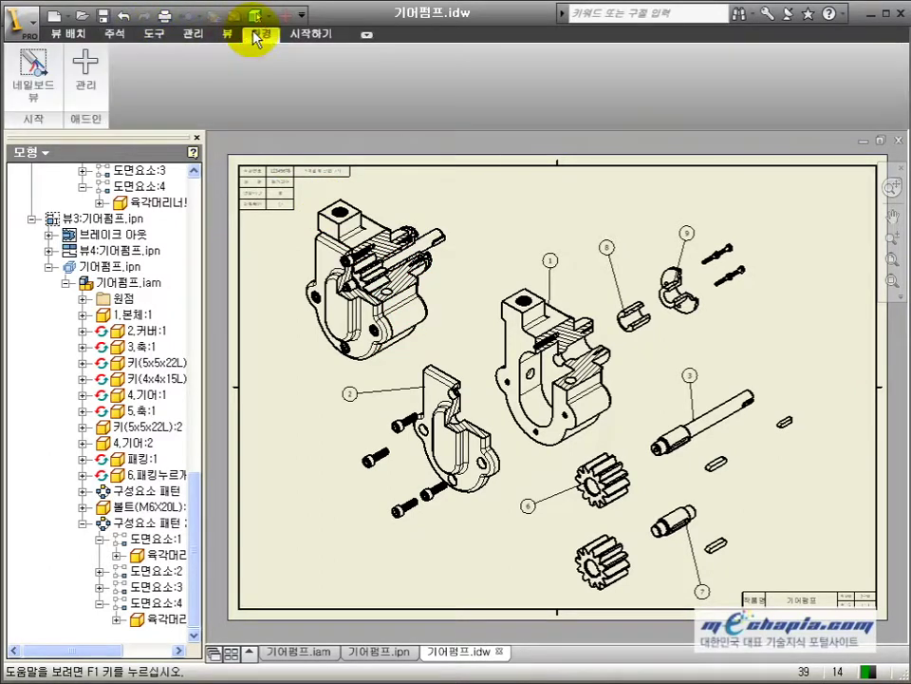
{"action": "left_click", "coordinate": [203, 36]}
{"action": "left_click", "coordinate": [235, 76]}
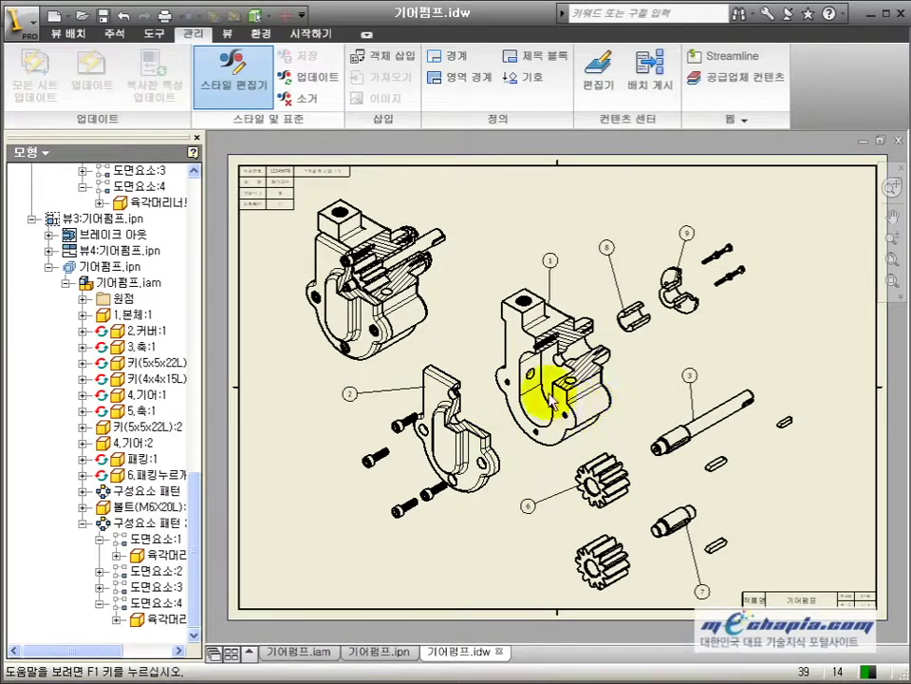
{"action": "left_click", "coordinate": [231, 57]}
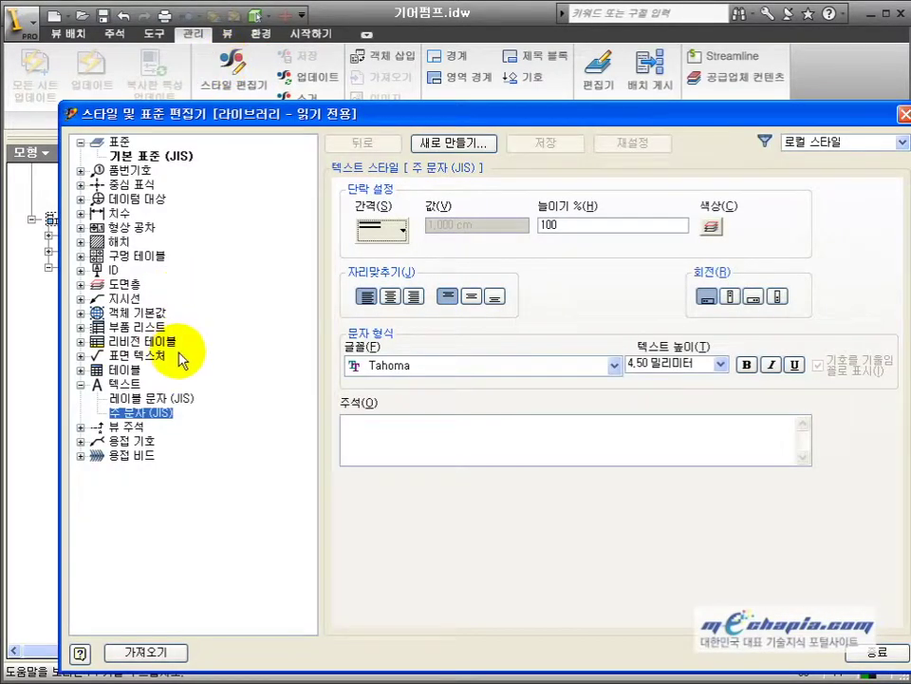
{"action": "left_click", "coordinate": [80, 284]}
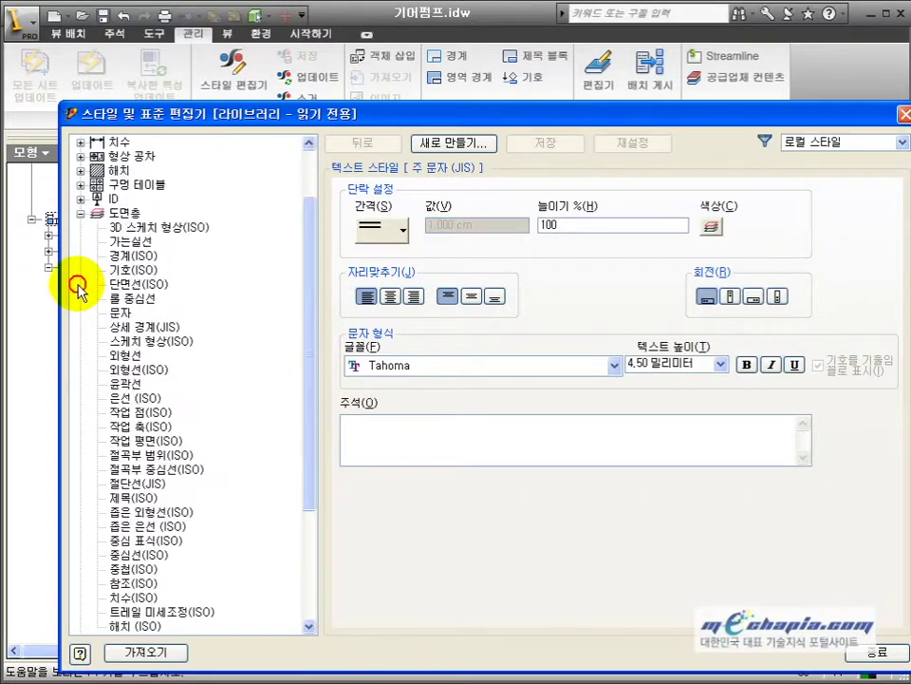
{"action": "left_click", "coordinate": [119, 299]}
{"action": "left_click_drag", "start_coordinate": [883, 315], "coordinate": [870, 461]}
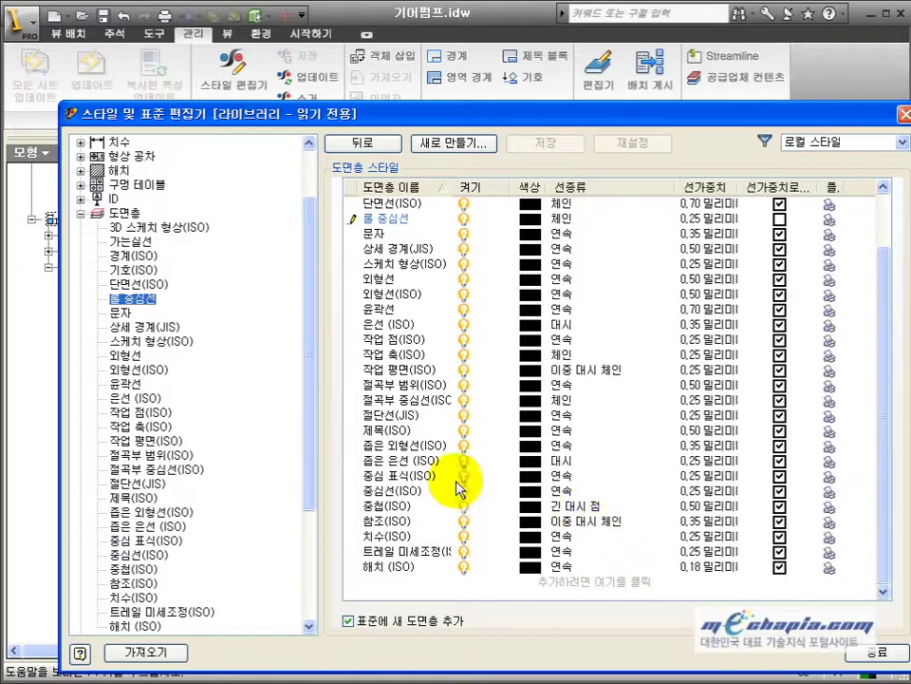
{"action": "left_click_drag", "start_coordinate": [888, 356], "coordinate": [885, 309]}
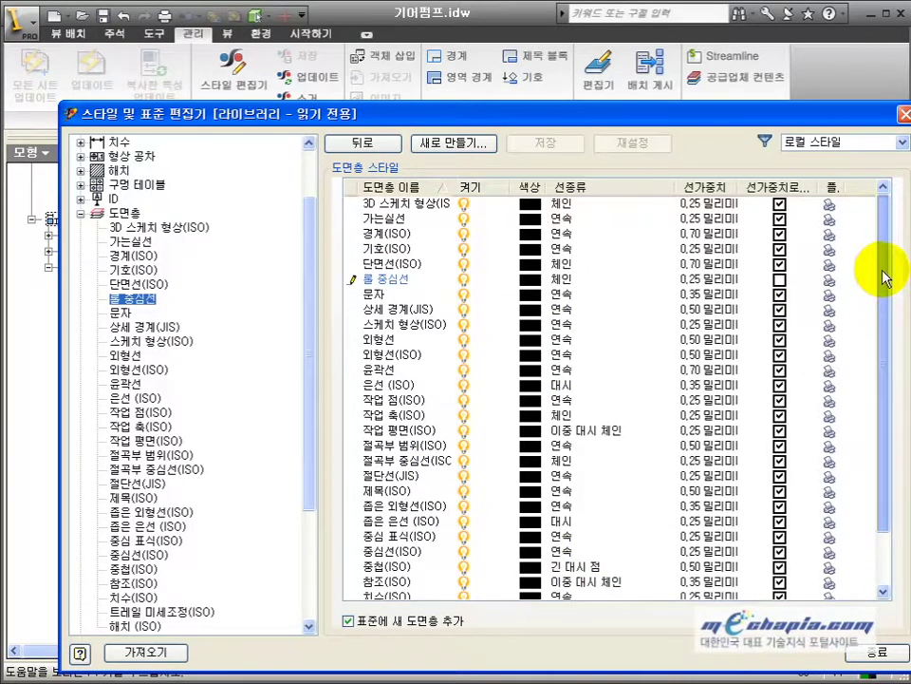
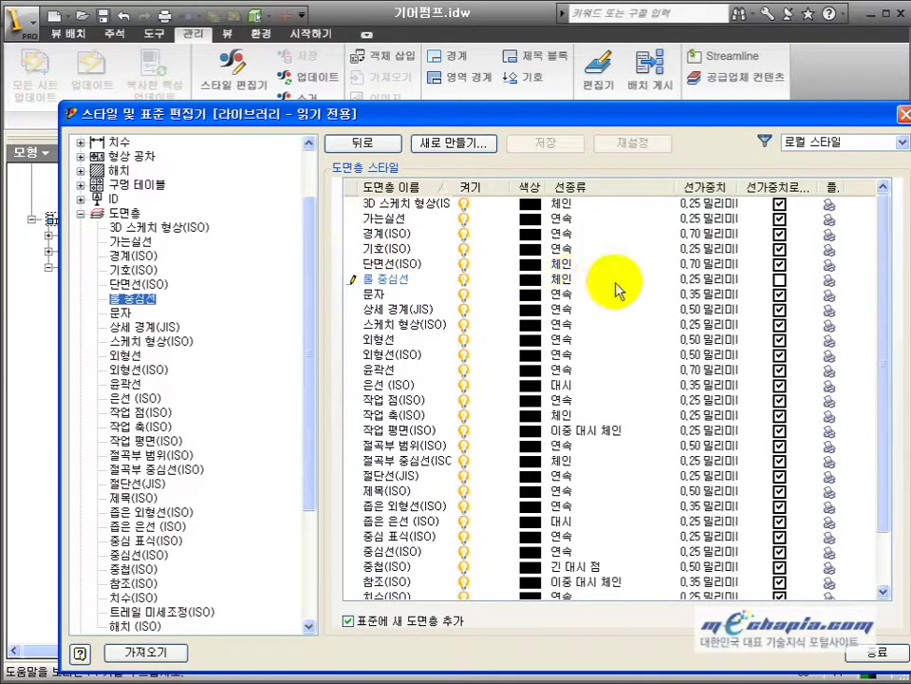
{"action": "left_click", "coordinate": [779, 279]}
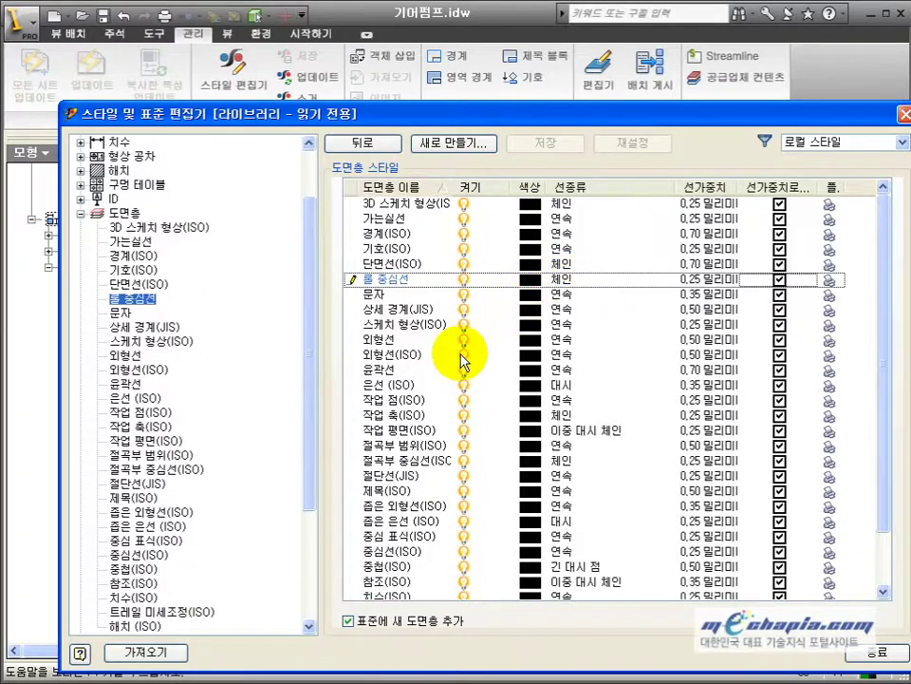
- Set the 윤곽선 layer's colour to cyan
{"action": "left_click", "coordinate": [537, 377]}
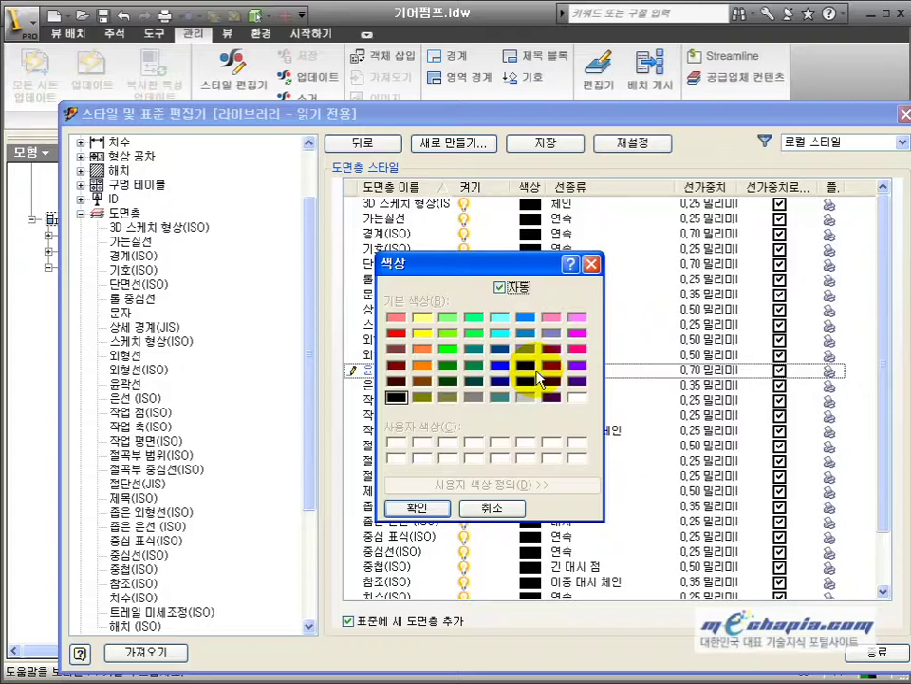
{"action": "left_click", "coordinate": [498, 332]}
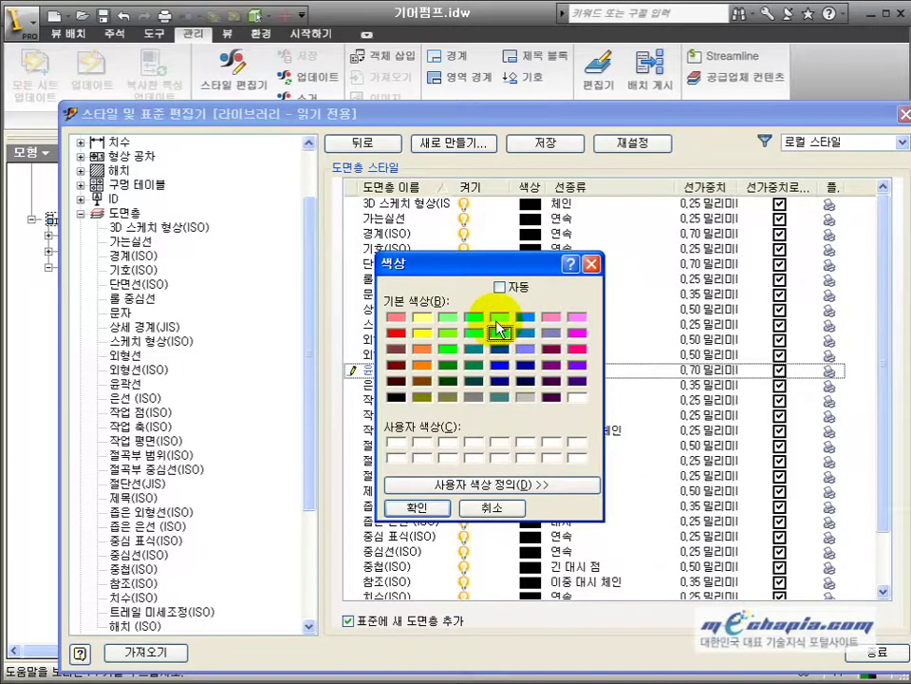
{"action": "left_click", "coordinate": [418, 507]}
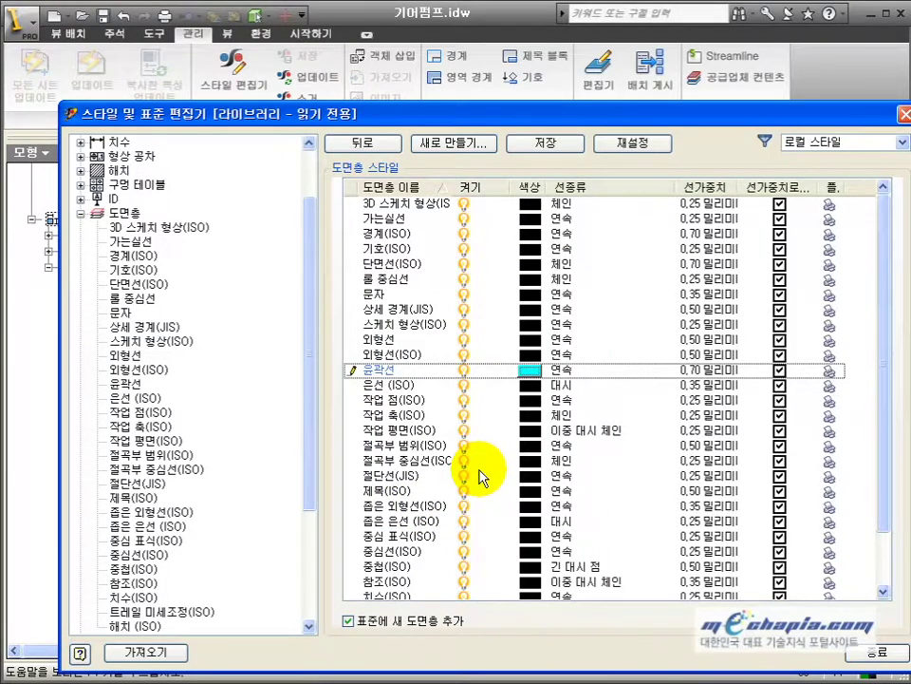
- Look through the layer list and set the 외형선 layer's colour to green
{"action": "scroll", "coordinate": [475, 458], "scroll_direction": "down", "scroll_amount": 2}
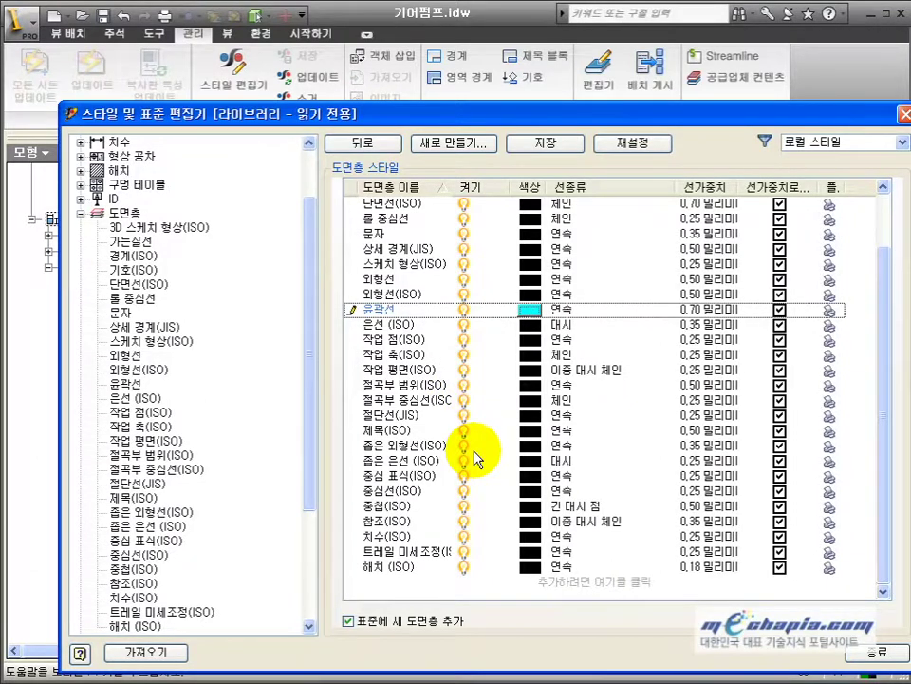
{"action": "scroll", "coordinate": [474, 458], "scroll_direction": "up", "scroll_amount": 2}
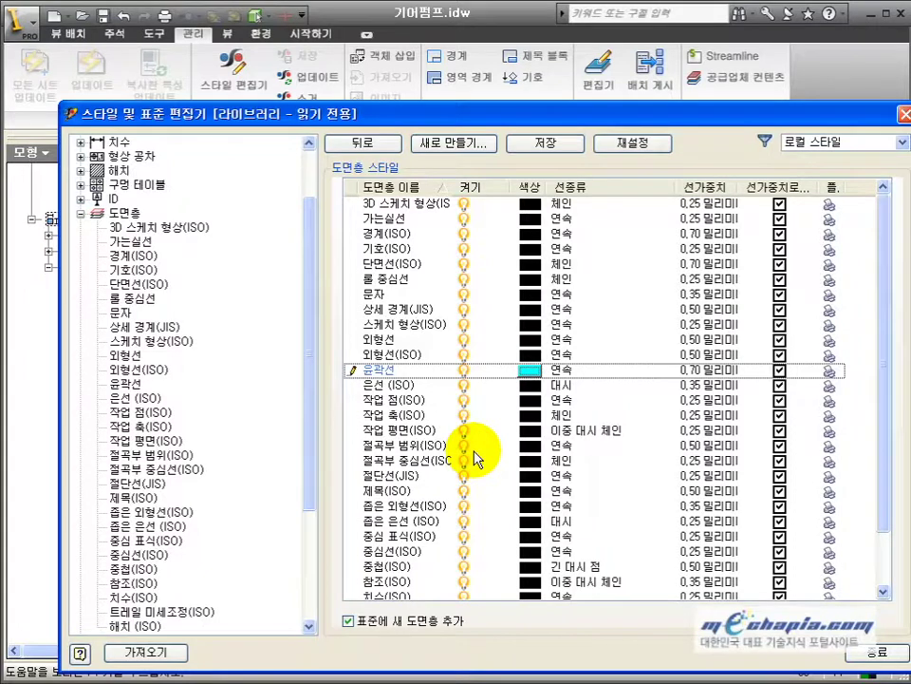
{"action": "scroll", "coordinate": [475, 459], "scroll_direction": "down", "scroll_amount": 2}
{"action": "scroll", "coordinate": [475, 458], "scroll_direction": "up", "scroll_amount": 2}
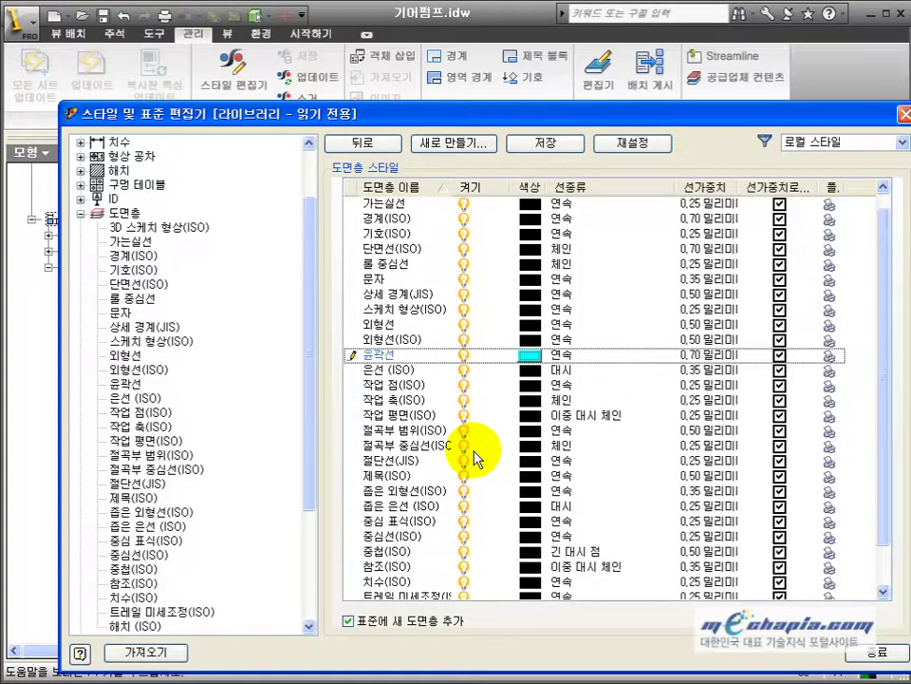
{"action": "scroll", "coordinate": [474, 458], "scroll_direction": "up", "scroll_amount": 1}
{"action": "left_click", "coordinate": [529, 342]}
{"action": "left_click", "coordinate": [527, 340]}
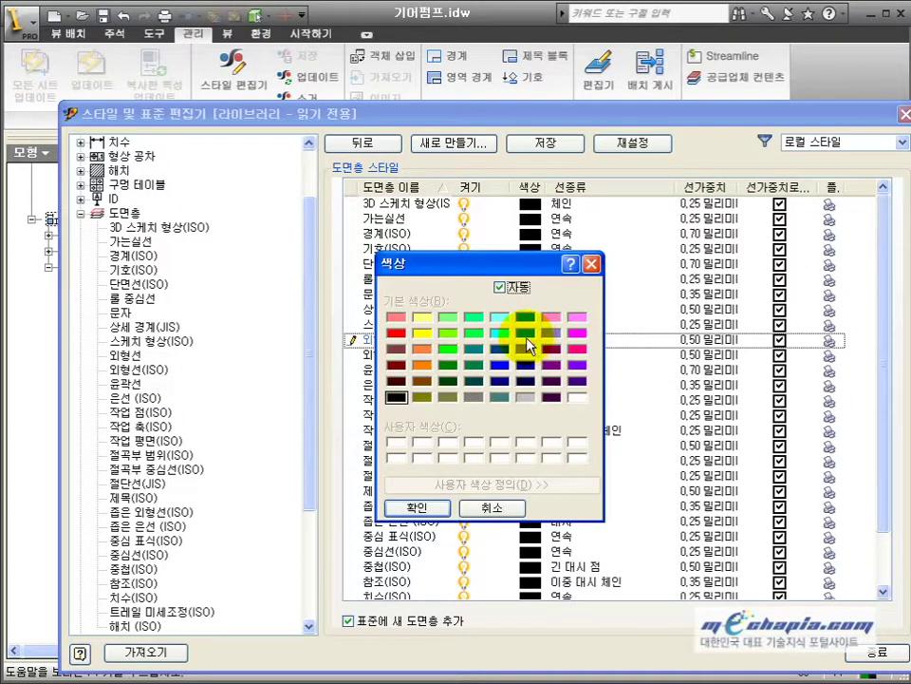
{"action": "left_click", "coordinate": [473, 333]}
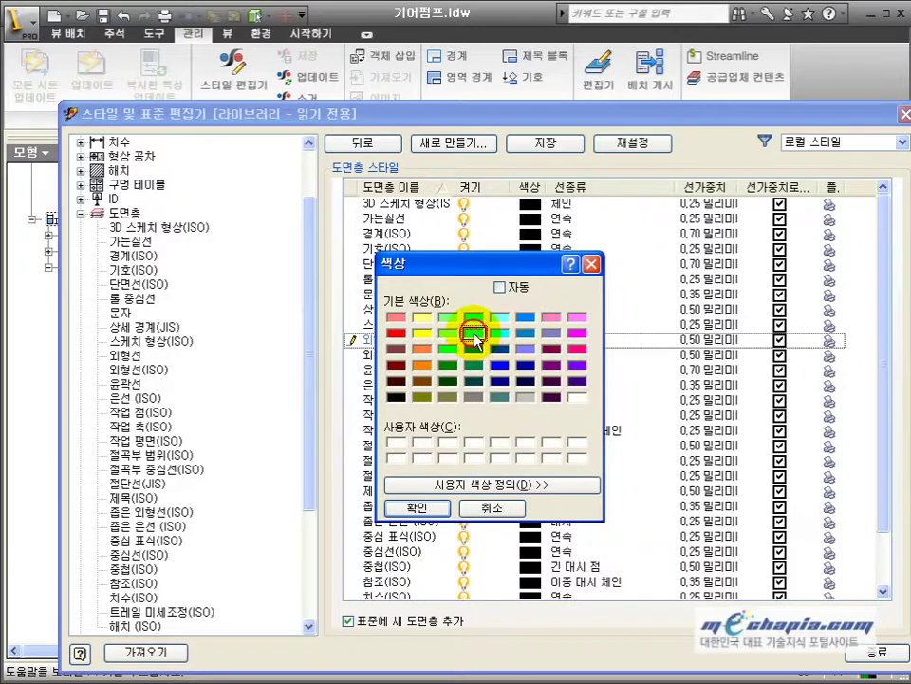
{"action": "left_click", "coordinate": [416, 508]}
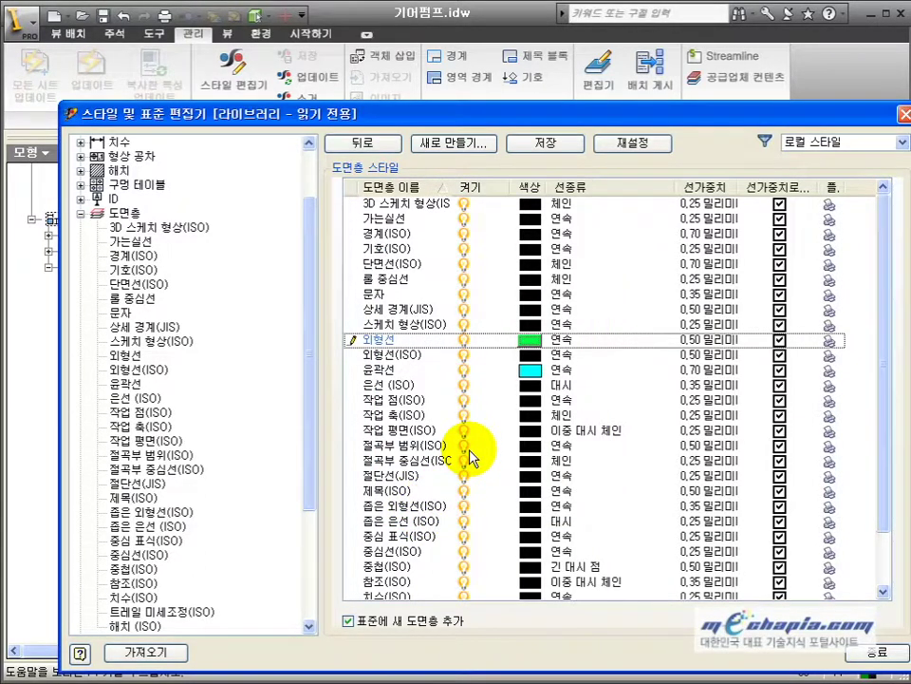
- Set the 문자 layer's colour to yellow
{"action": "double_click", "coordinate": [529, 294]}
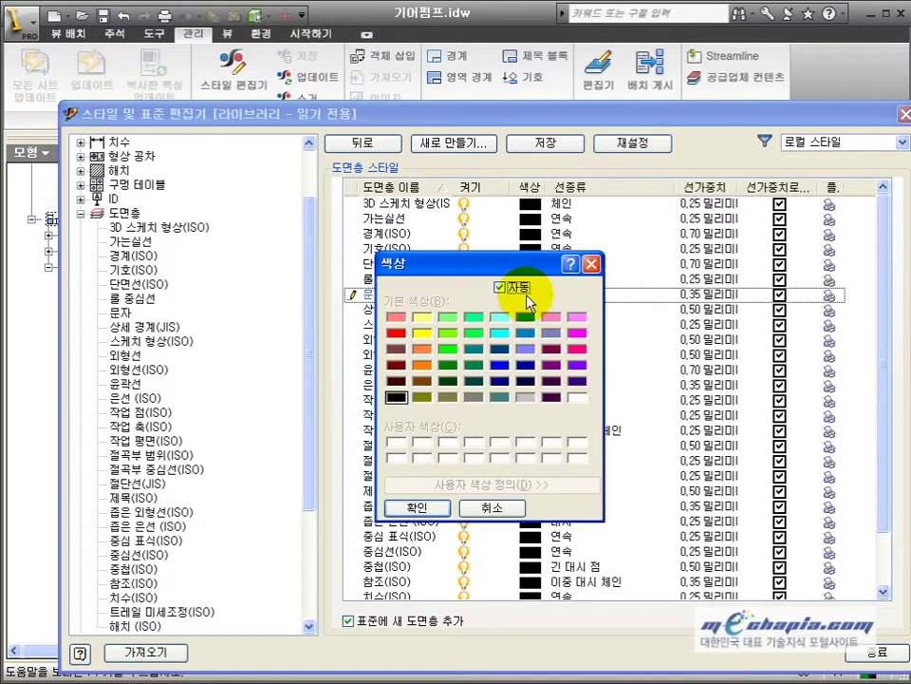
{"action": "left_click", "coordinate": [424, 335]}
{"action": "left_click", "coordinate": [427, 510]}
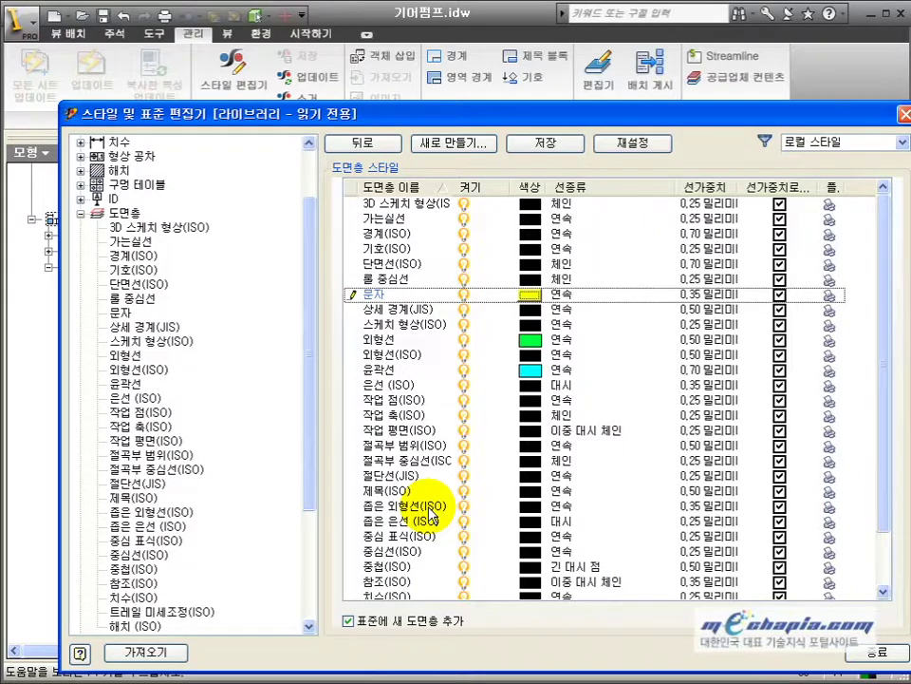
- Set the 가는실선 layer's colour to red and close the style editor
{"action": "double_click", "coordinate": [528, 219]}
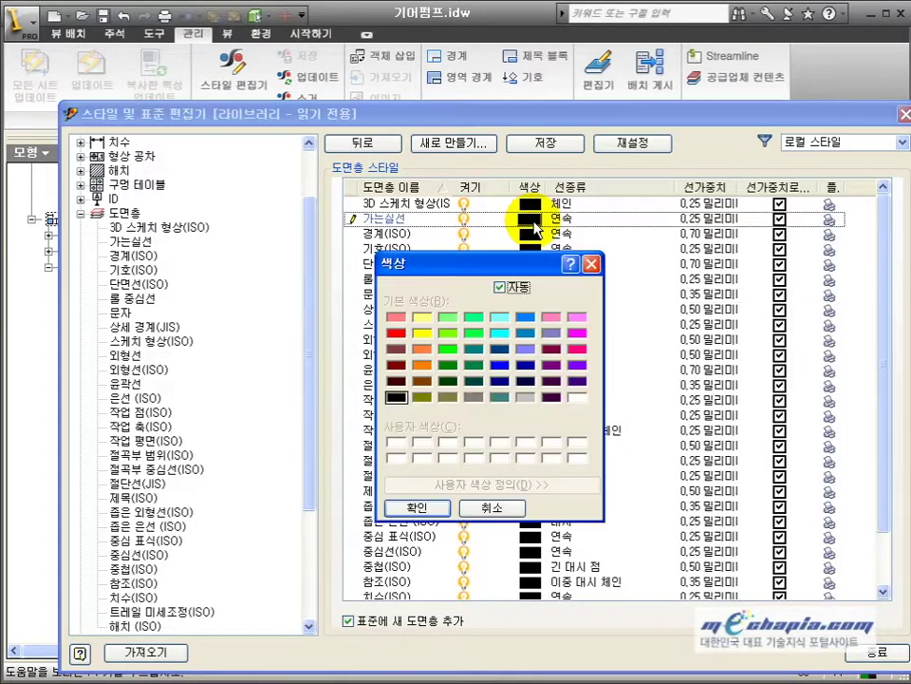
{"action": "left_click", "coordinate": [396, 333]}
{"action": "left_click", "coordinate": [410, 507]}
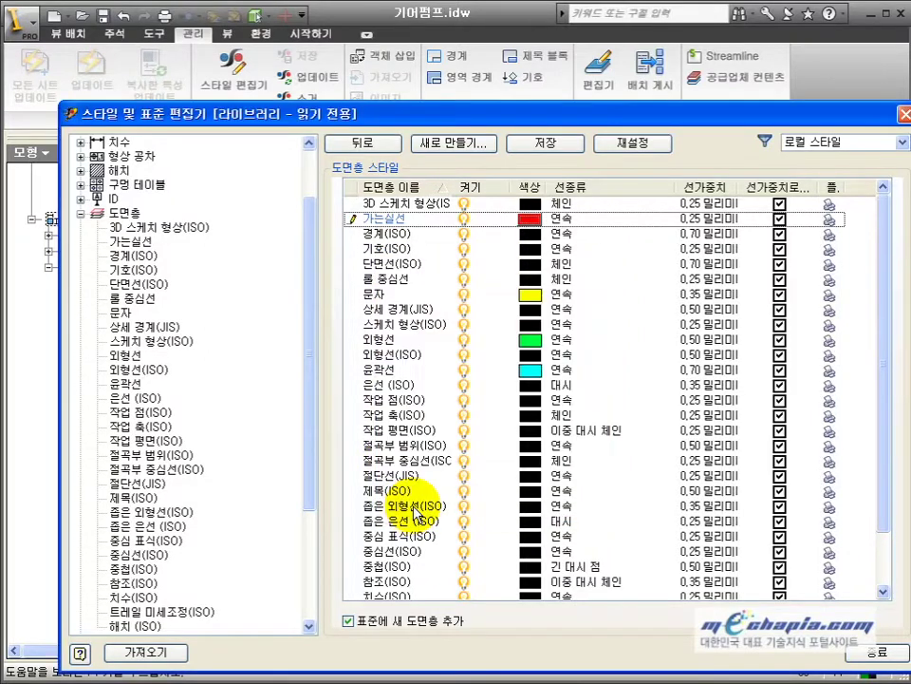
{"action": "left_click", "coordinate": [878, 651]}
- Examine the line and hatch colours of the assembled pump view and check its display options without changing them
{"action": "left_click", "coordinate": [399, 417]}
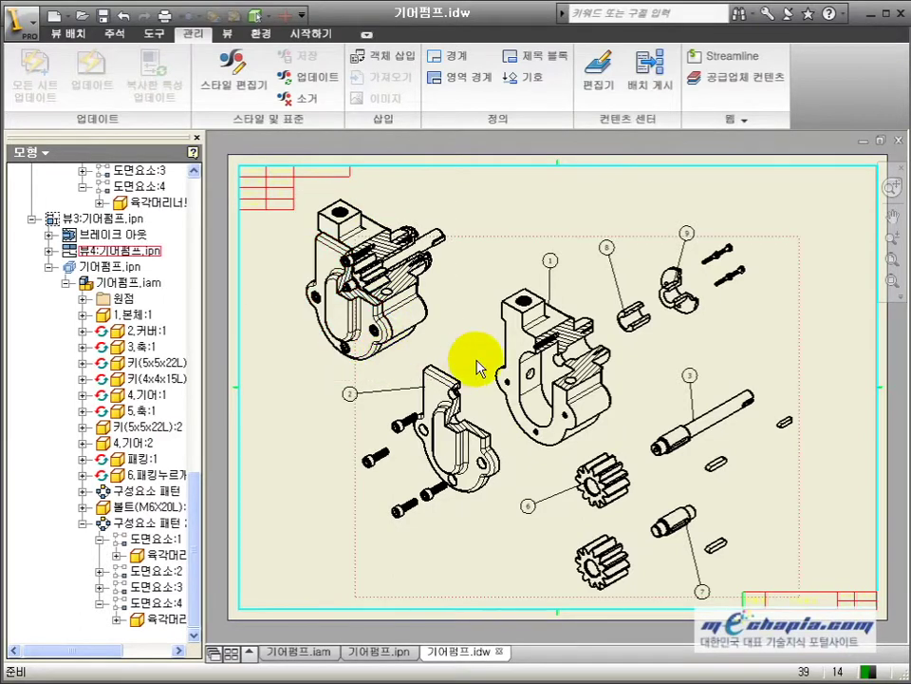
{"action": "middle_click_drag", "start_coordinate": [538, 340], "coordinate": [539, 340]}
{"action": "scroll", "coordinate": [409, 247], "scroll_direction": "up", "scroll_amount": 4}
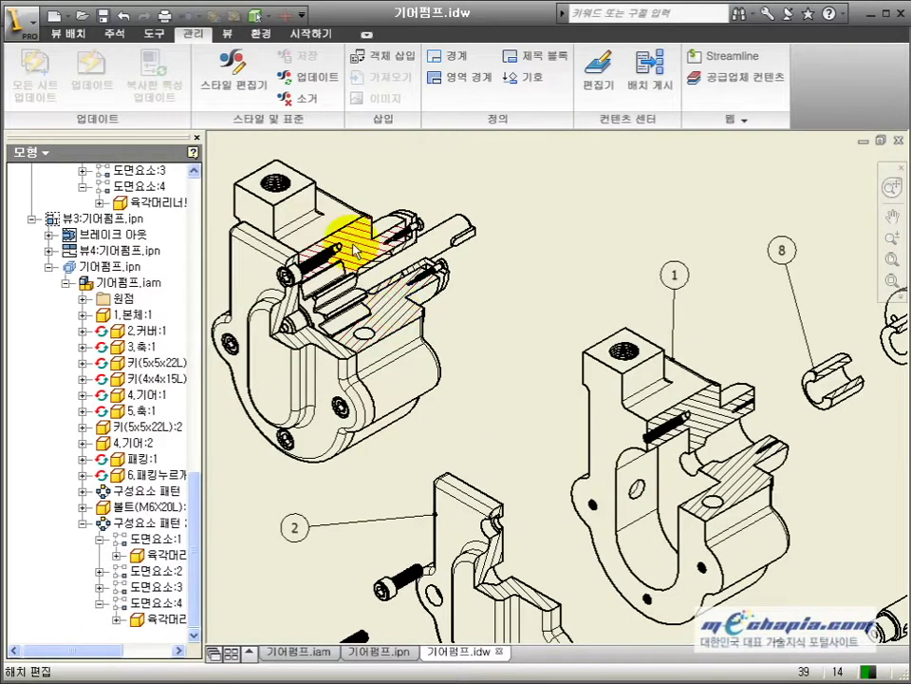
{"action": "scroll", "coordinate": [570, 261], "scroll_direction": "down", "scroll_amount": 3}
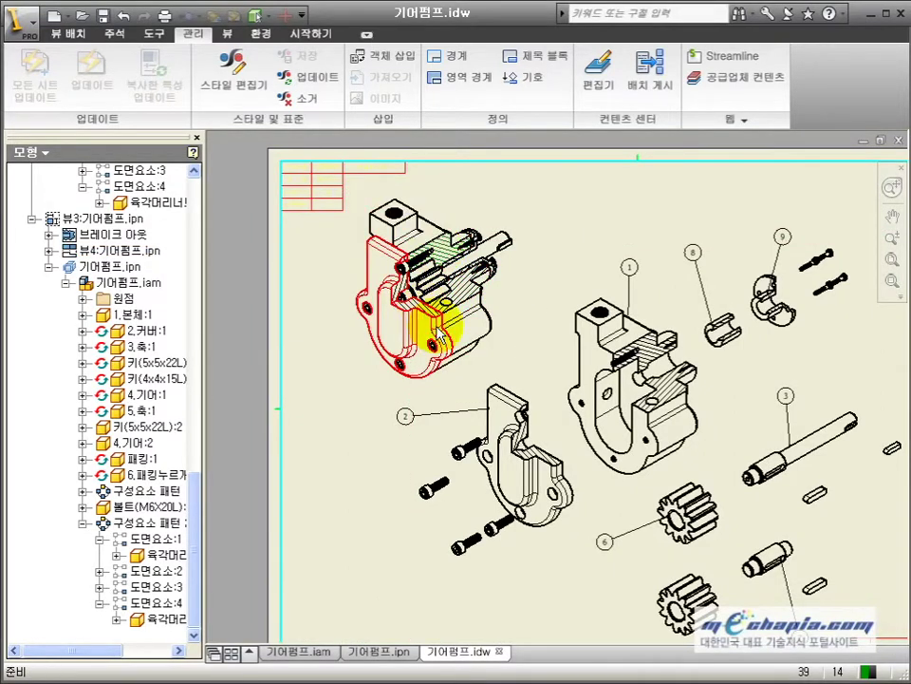
{"action": "scroll", "coordinate": [425, 323], "scroll_direction": "up", "scroll_amount": 5}
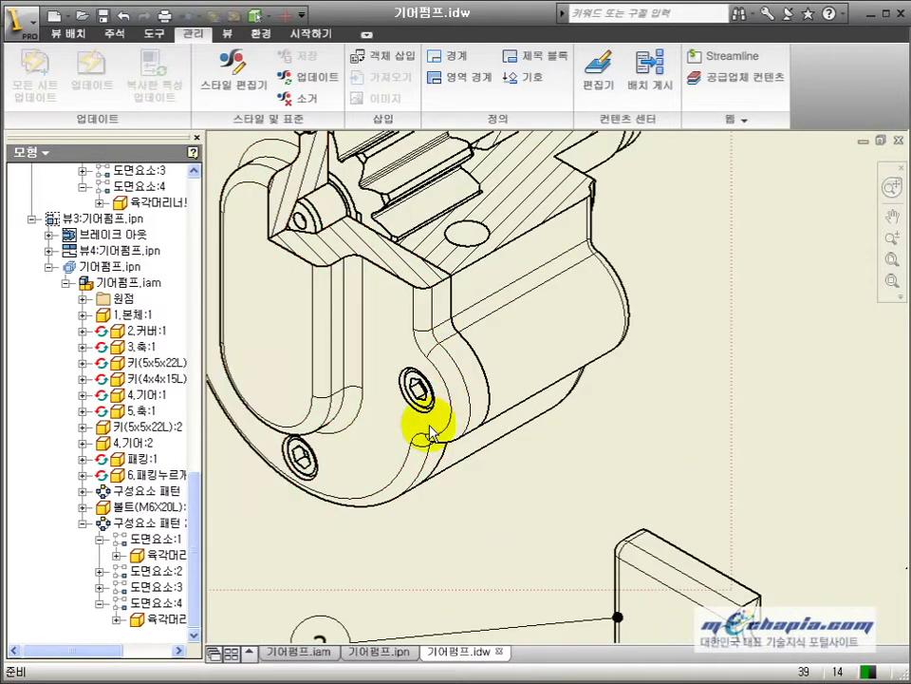
{"action": "double_click", "coordinate": [698, 342]}
{"action": "left_click", "coordinate": [304, 106]}
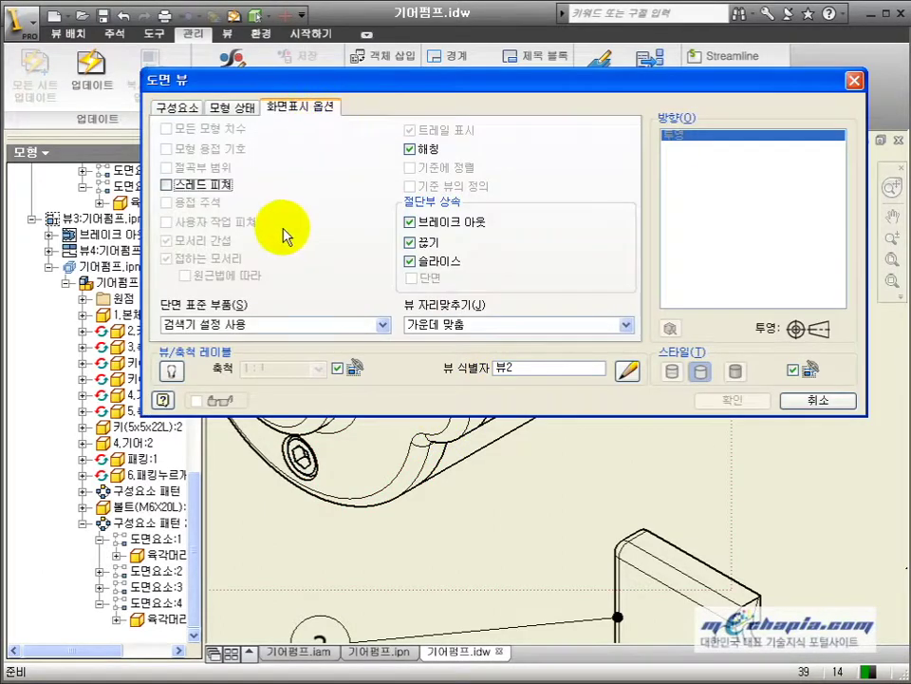
{"action": "left_click", "coordinate": [811, 399]}
{"action": "scroll", "coordinate": [777, 408], "scroll_direction": "down", "scroll_amount": 3}
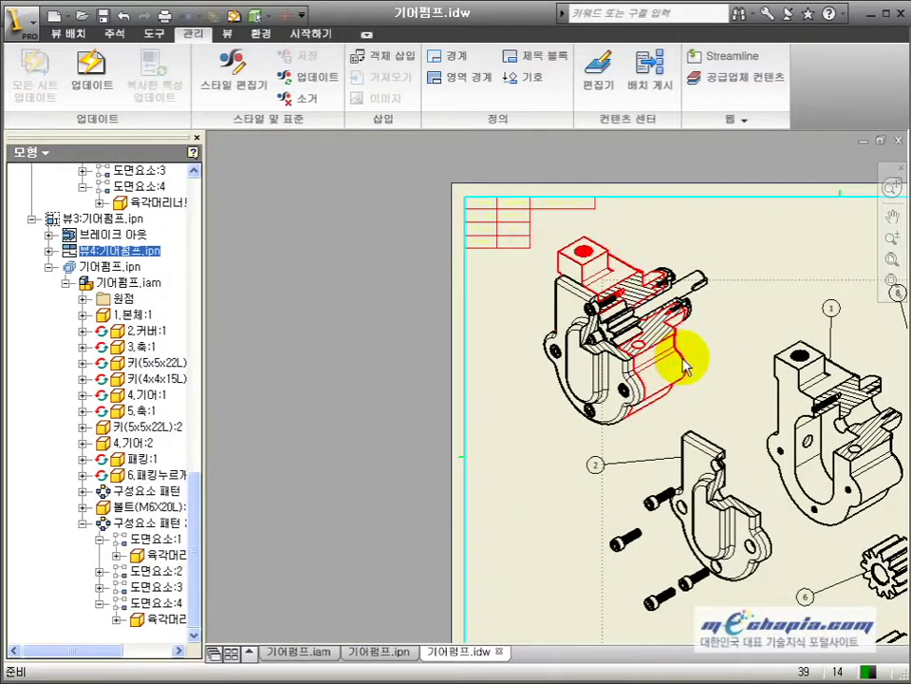
{"action": "scroll", "coordinate": [617, 353], "scroll_direction": "up", "scroll_amount": 4}
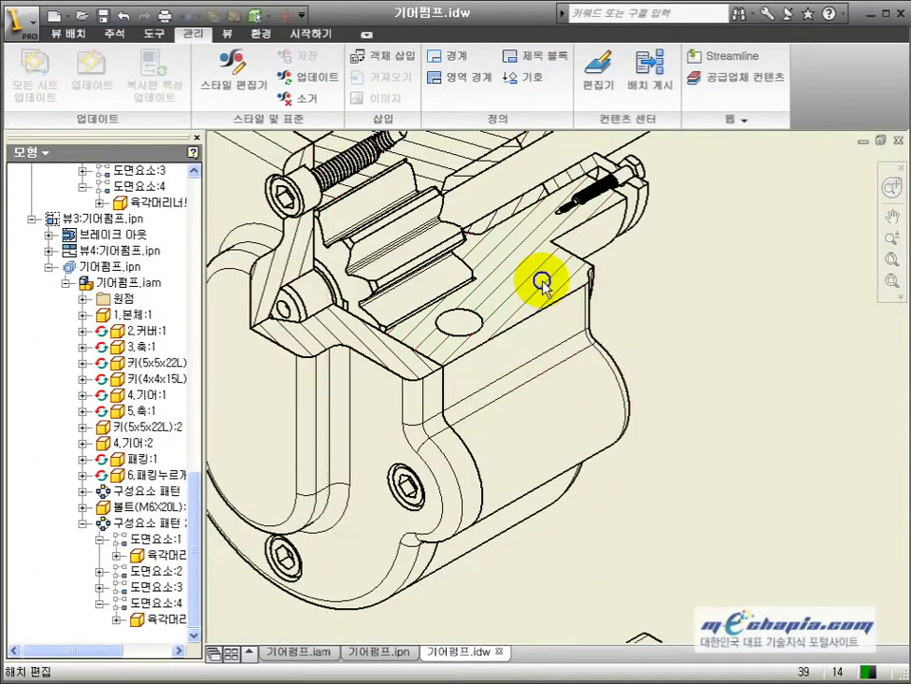
- Reopen the layer styles, compare them with the drawing, and set the 해치 (ISO) layer's colour to red
{"action": "right_click", "coordinate": [544, 283]}
{"action": "left_click", "coordinate": [771, 343]}
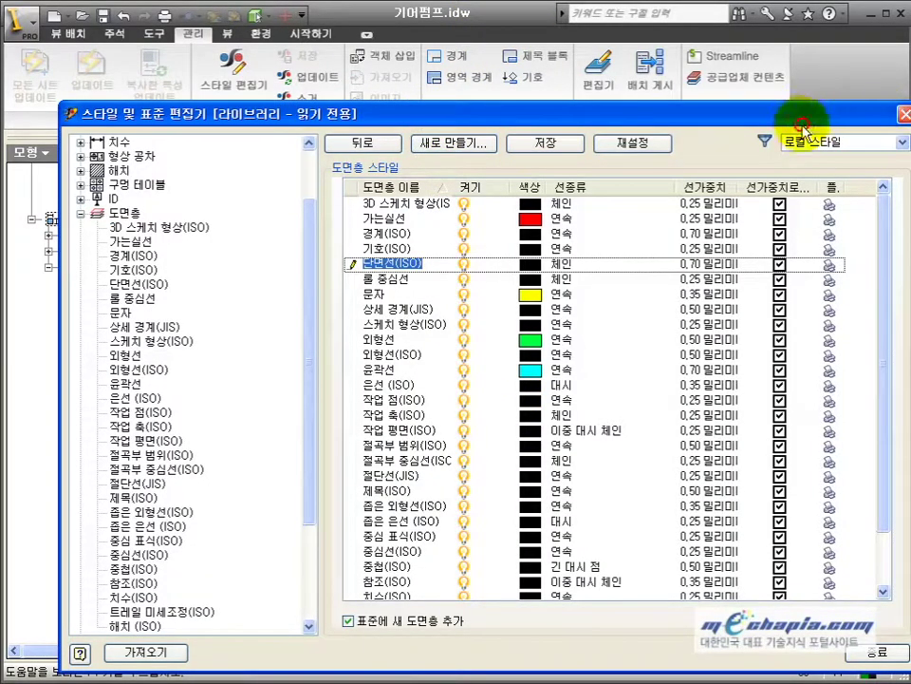
{"action": "left_click_drag", "start_coordinate": [797, 114], "coordinate": [754, 572]}
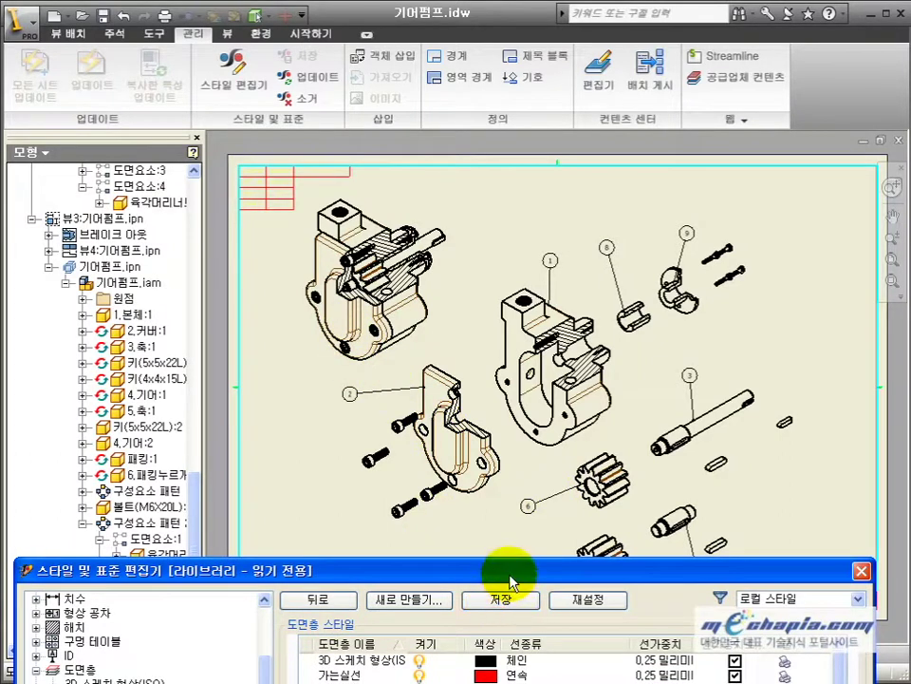
{"action": "left_click_drag", "start_coordinate": [499, 572], "coordinate": [549, 122]}
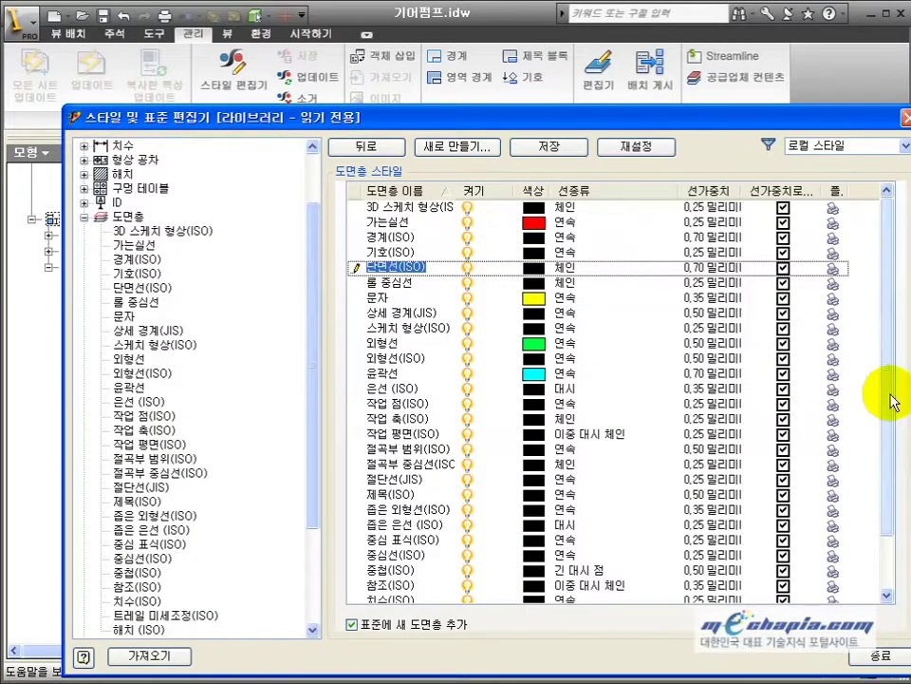
{"action": "left_click_drag", "start_coordinate": [894, 397], "coordinate": [887, 480]}
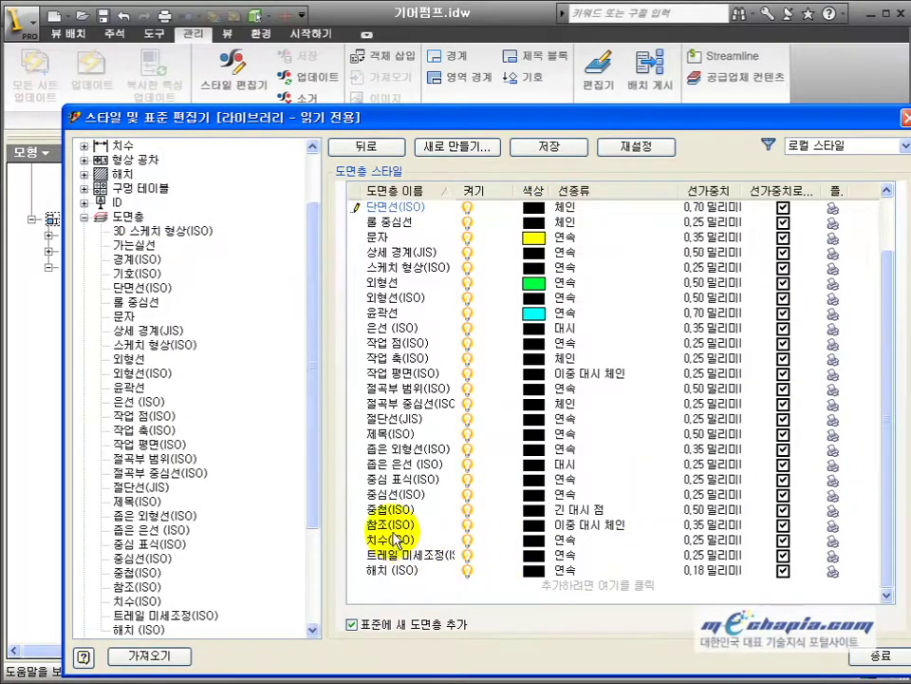
{"action": "left_click", "coordinate": [534, 571]}
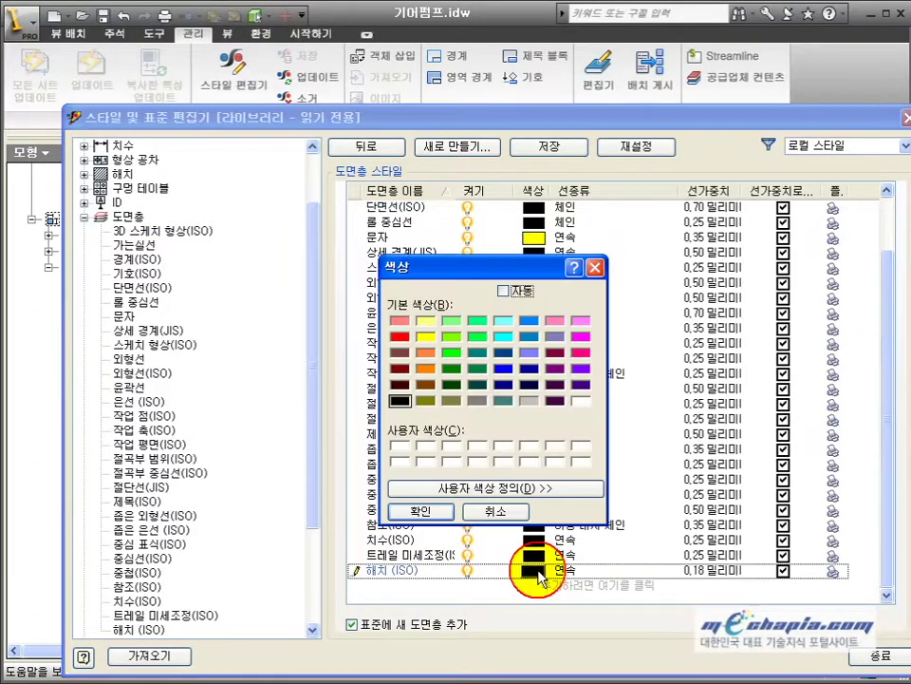
{"action": "left_click", "coordinate": [400, 337]}
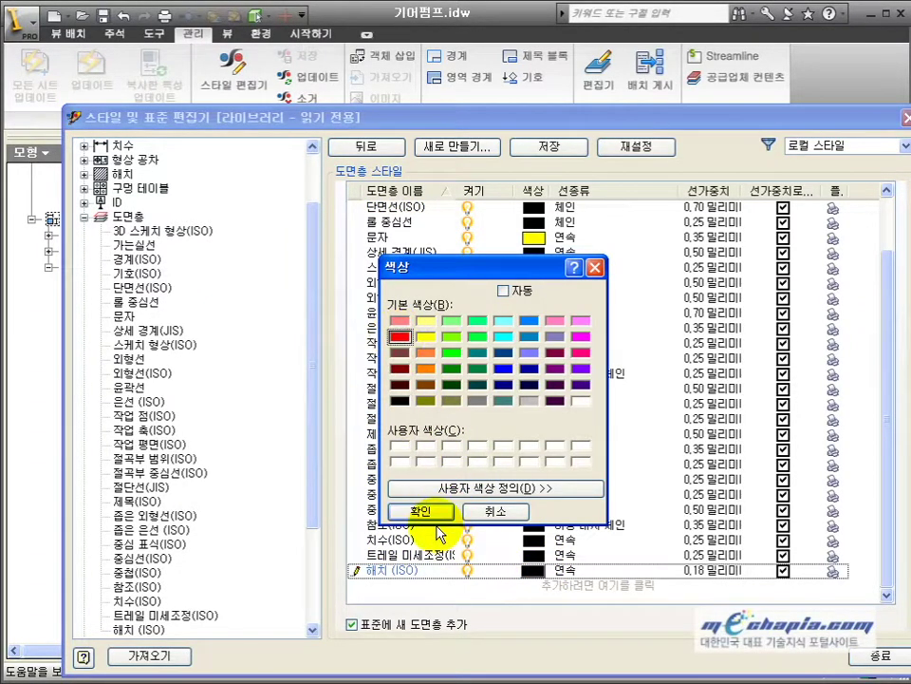
{"action": "left_click", "coordinate": [420, 511]}
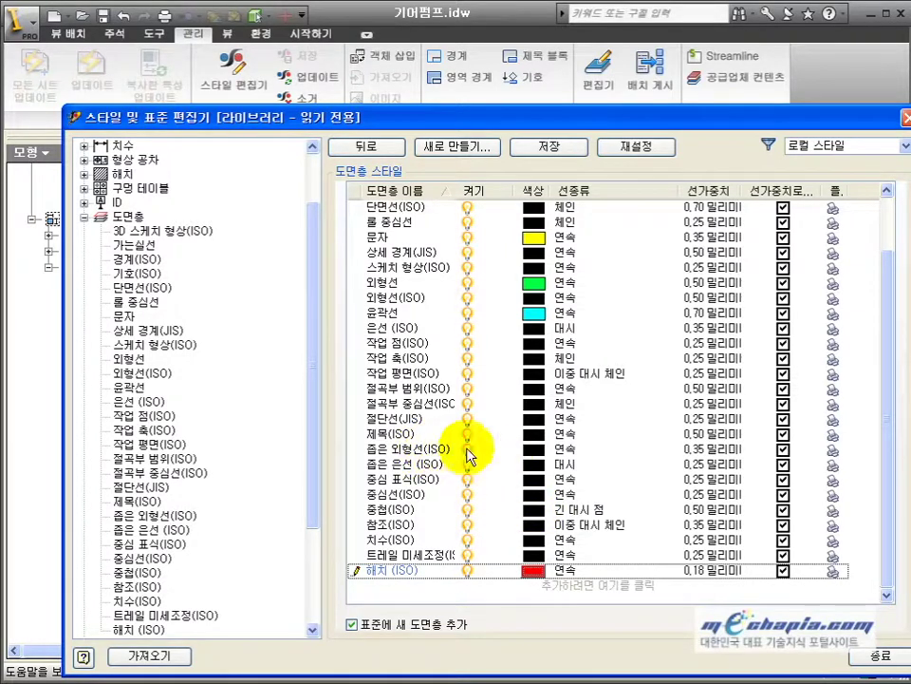
- Set the 좁은 외형선(ISO) layer's colour to red
{"action": "left_click", "coordinate": [535, 457]}
{"action": "left_click", "coordinate": [534, 458]}
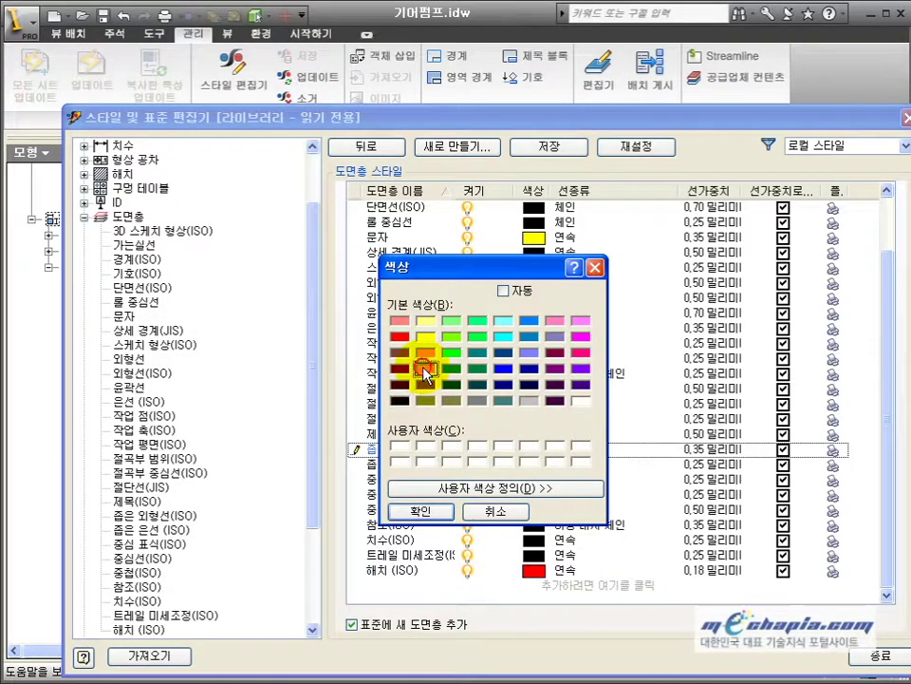
{"action": "left_click", "coordinate": [400, 336]}
{"action": "left_click", "coordinate": [421, 511]}
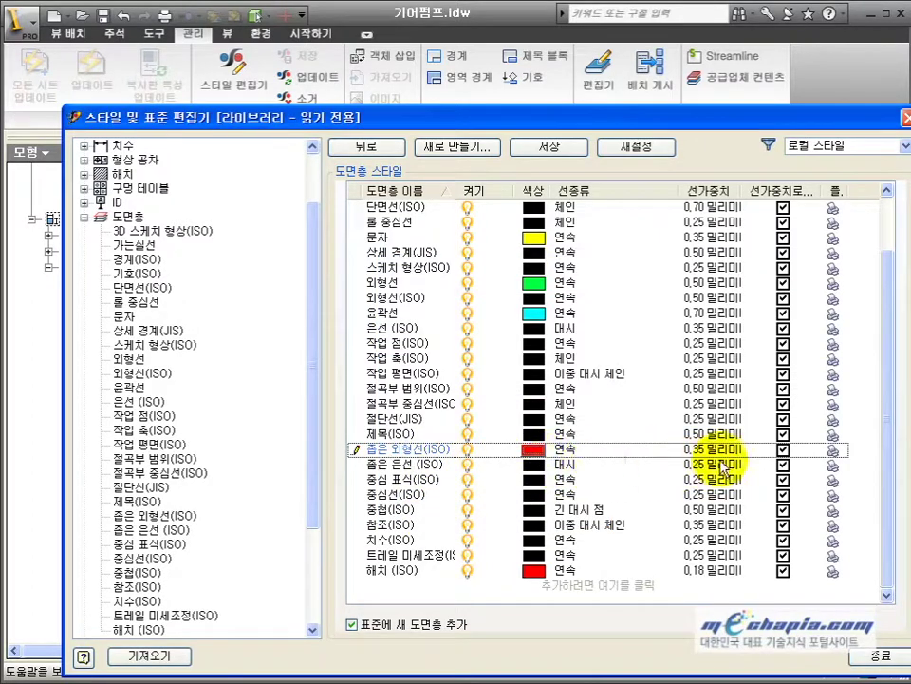
- Close the style editor and save the drawing
{"action": "left_click", "coordinate": [881, 655]}
{"action": "left_click", "coordinate": [421, 425]}
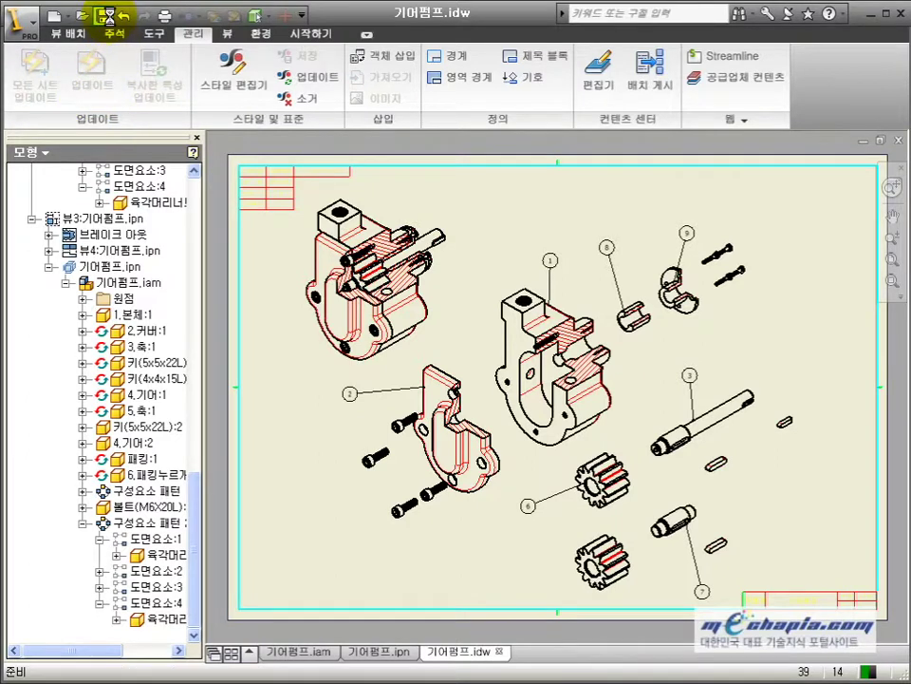
{"action": "left_click", "coordinate": [105, 16]}
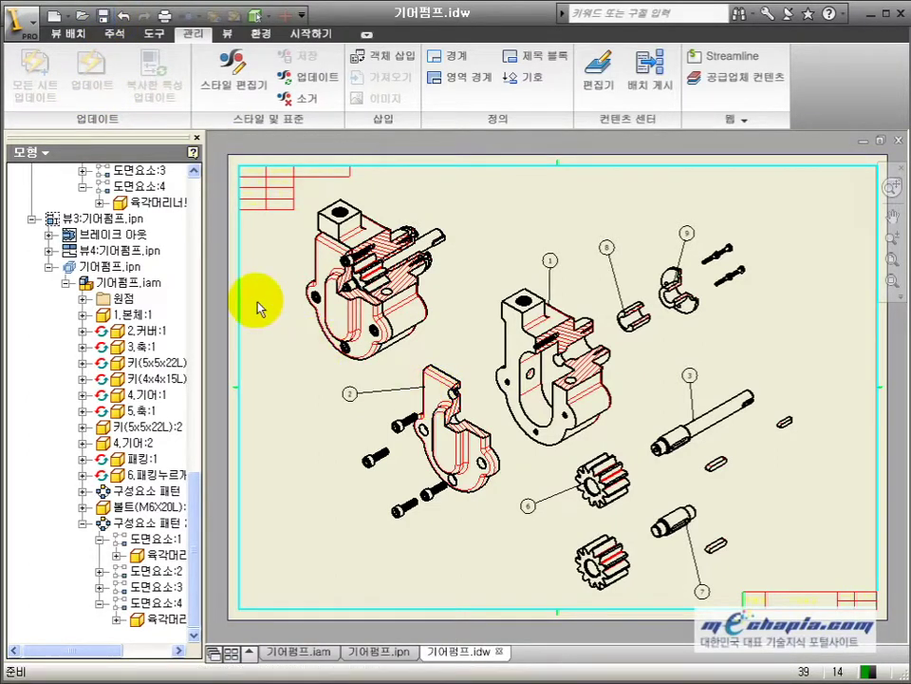
- Start saving a copy of the drawing as an AutoCAD drawing (*.dwg) and open its export options
{"action": "left_click", "coordinate": [25, 21]}
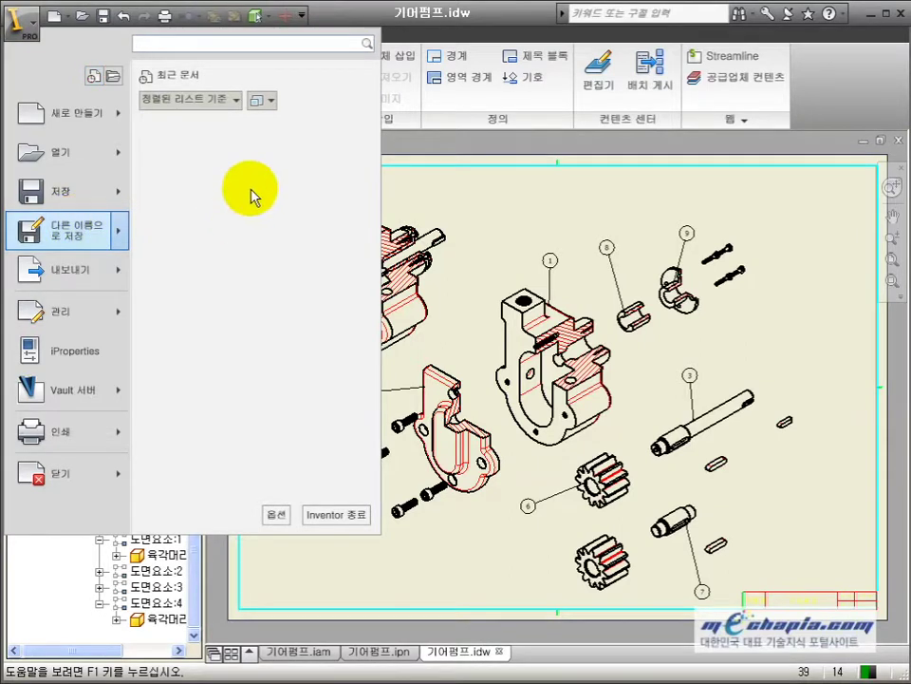
{"action": "left_click", "coordinate": [252, 189]}
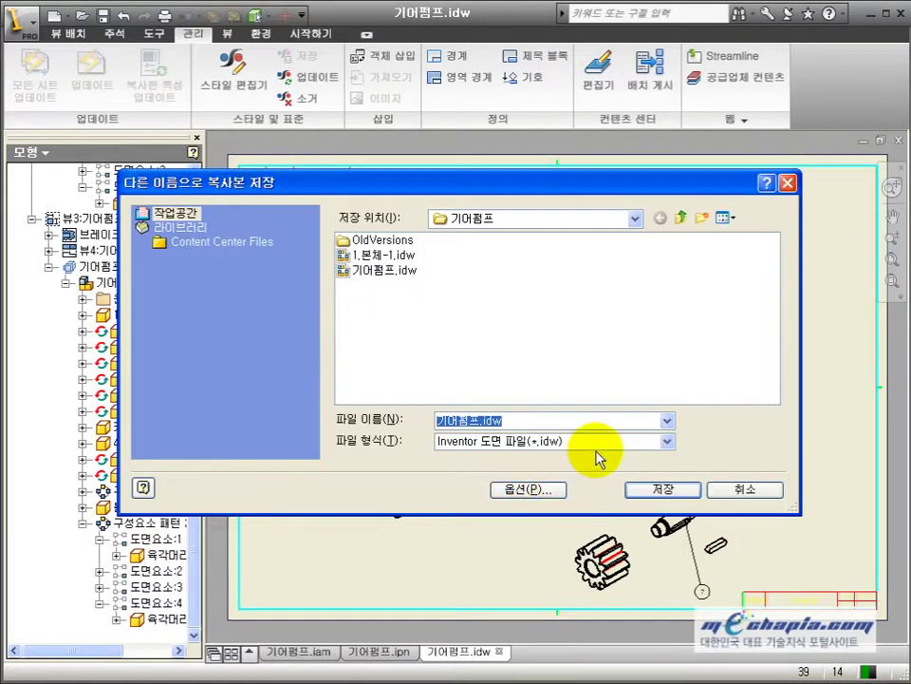
{"action": "left_click", "coordinate": [596, 442]}
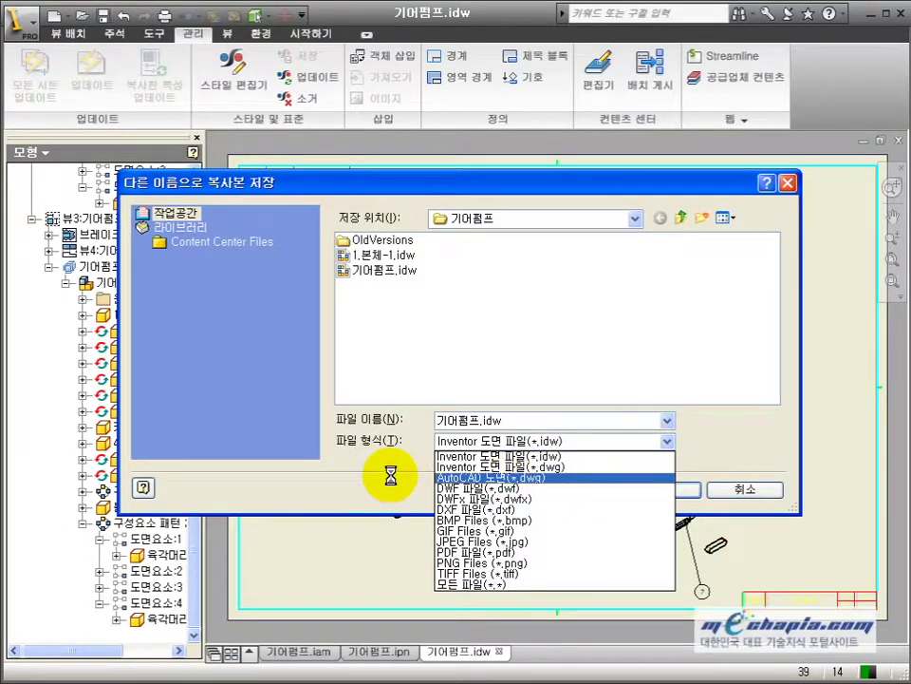
{"action": "left_click", "coordinate": [525, 488]}
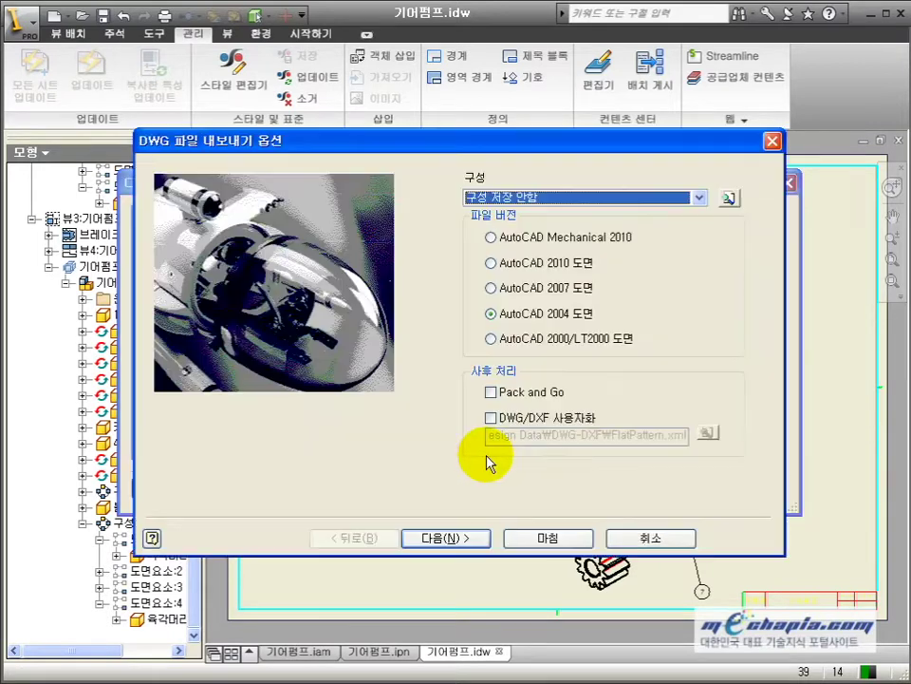
- Export 기어펌프.dwg in AutoCAD 2004 format without a saved configuration, with data scaled to the base view in model space
{"action": "left_click", "coordinate": [490, 315]}
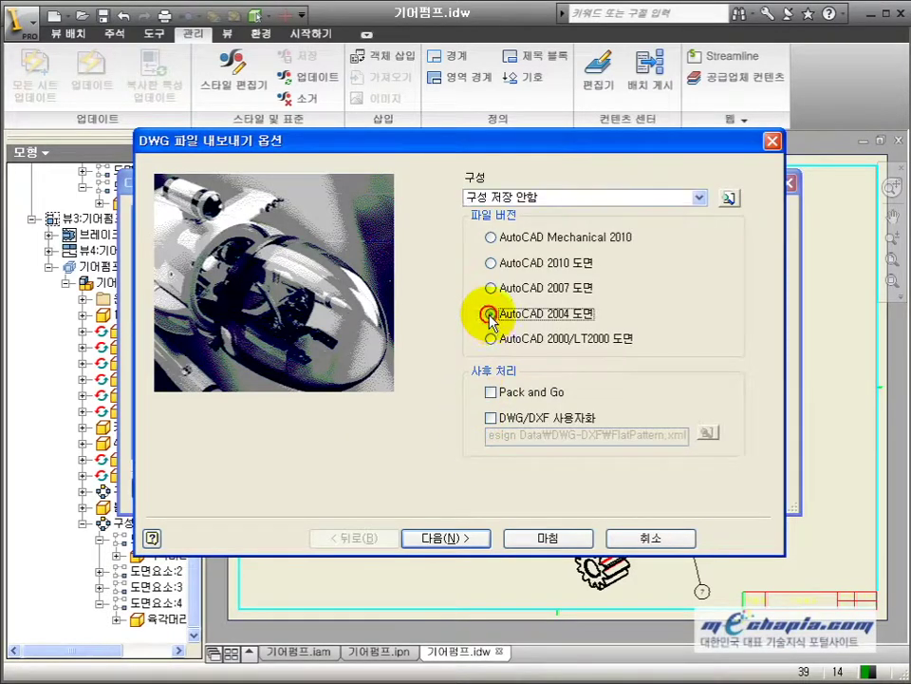
{"action": "left_click", "coordinate": [605, 199]}
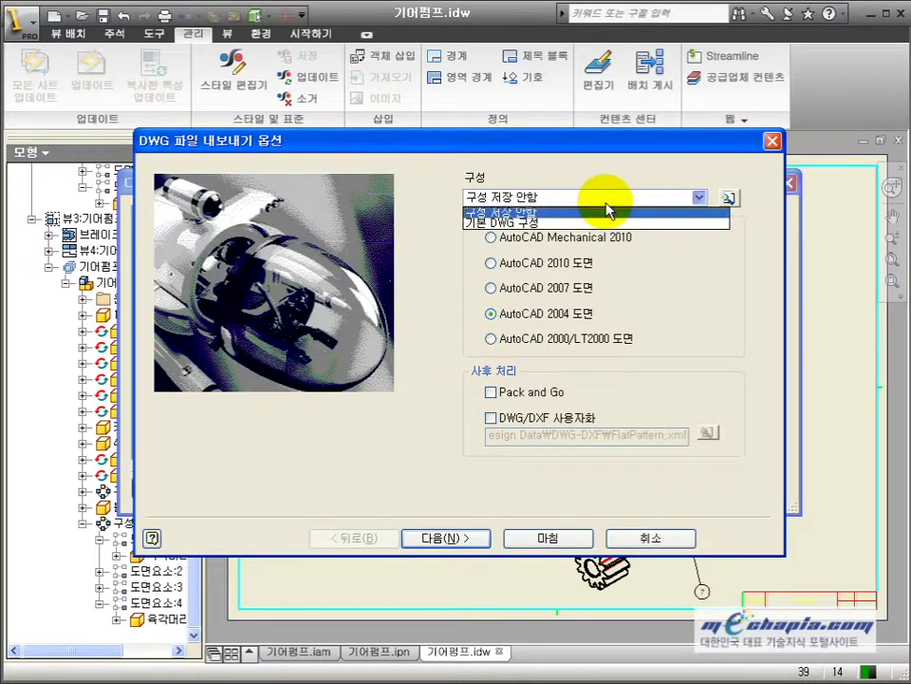
{"action": "left_click", "coordinate": [604, 213]}
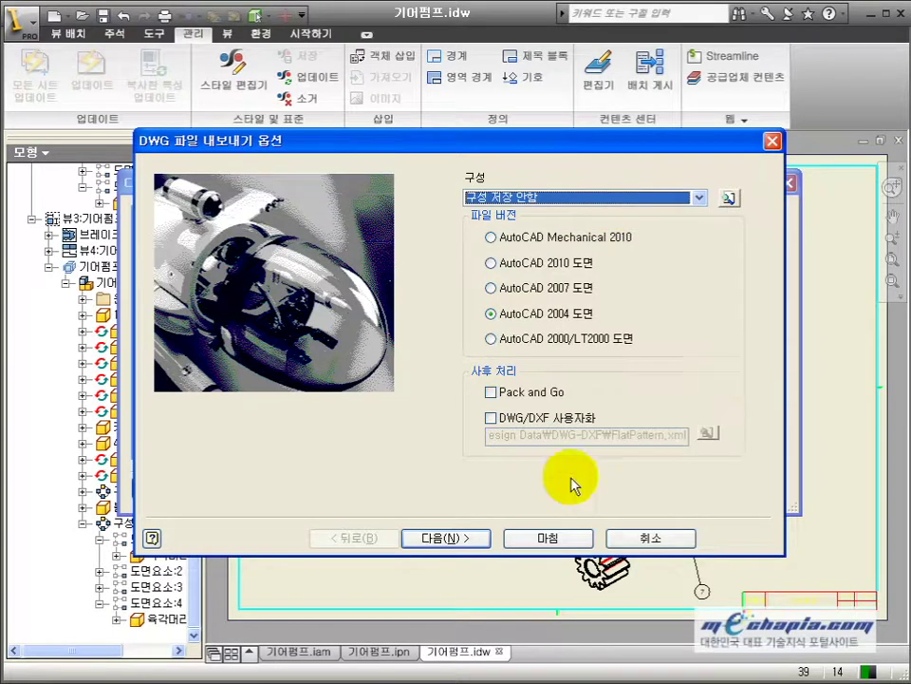
{"action": "left_click", "coordinate": [448, 538]}
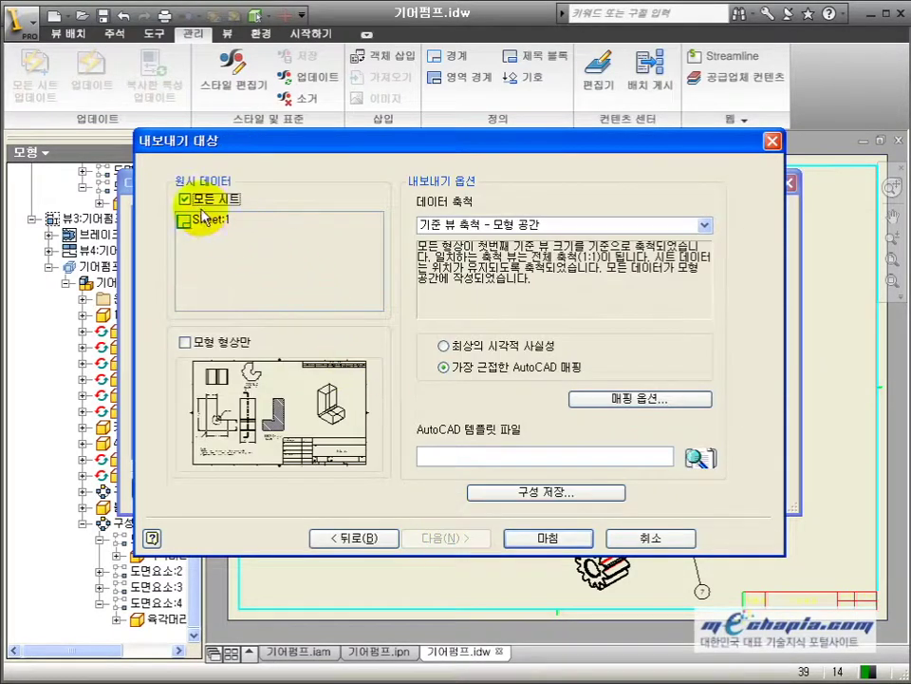
{"action": "left_click", "coordinate": [493, 228]}
{"action": "left_click", "coordinate": [494, 238]}
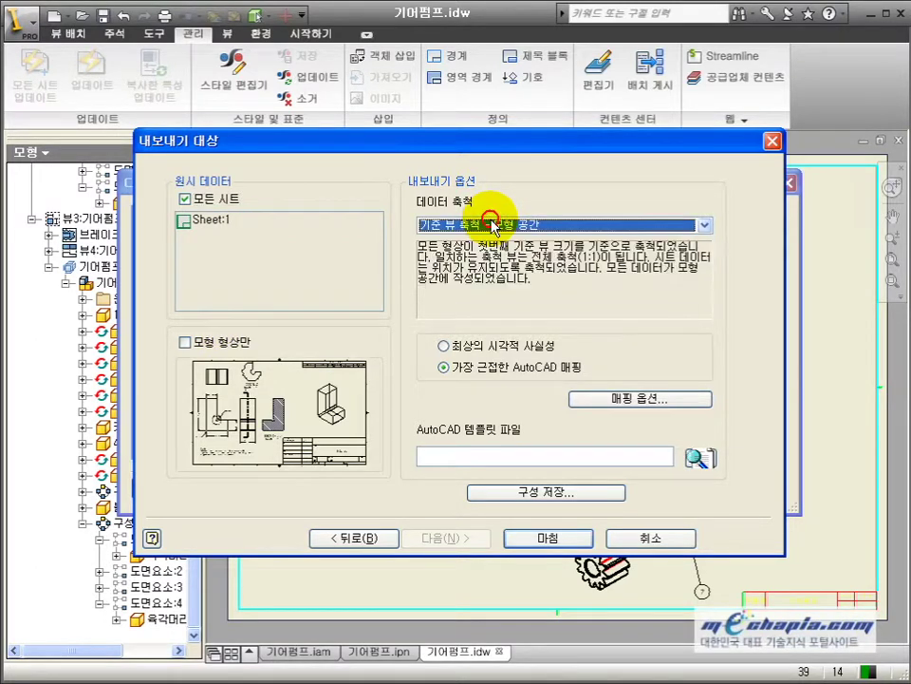
{"action": "left_click", "coordinate": [549, 538]}
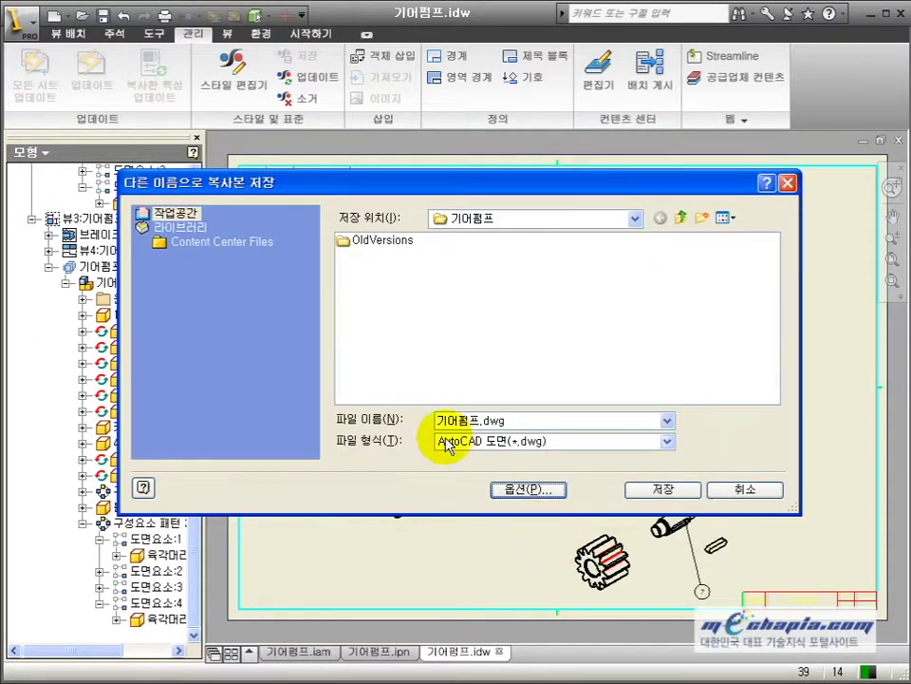
{"action": "left_click", "coordinate": [666, 486]}
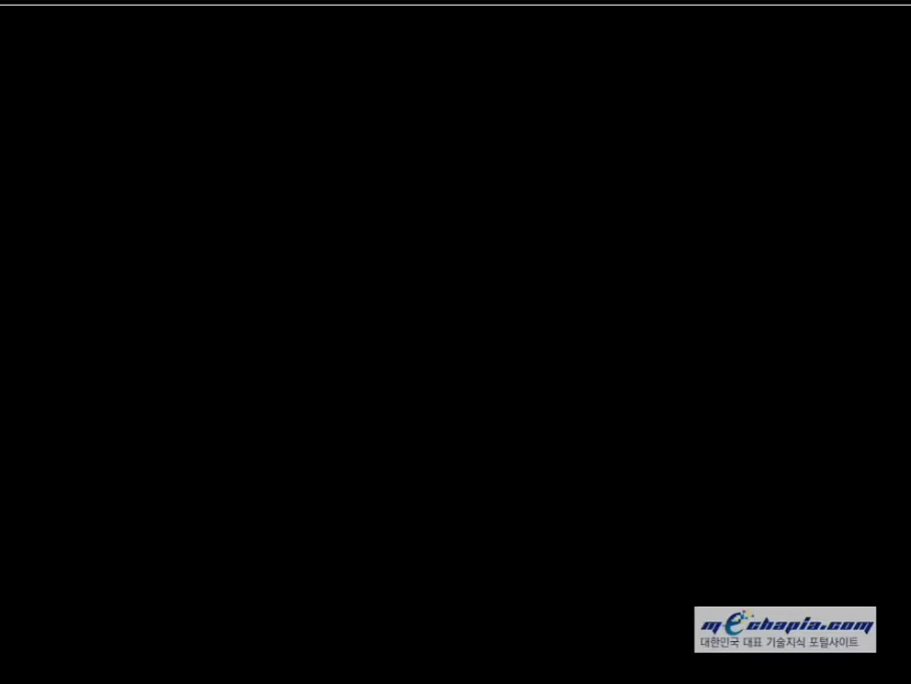
- Switch to AutoCAD and open the exported 기어펌프.dwg
{"action": "key", "text": "ctrl+o"}
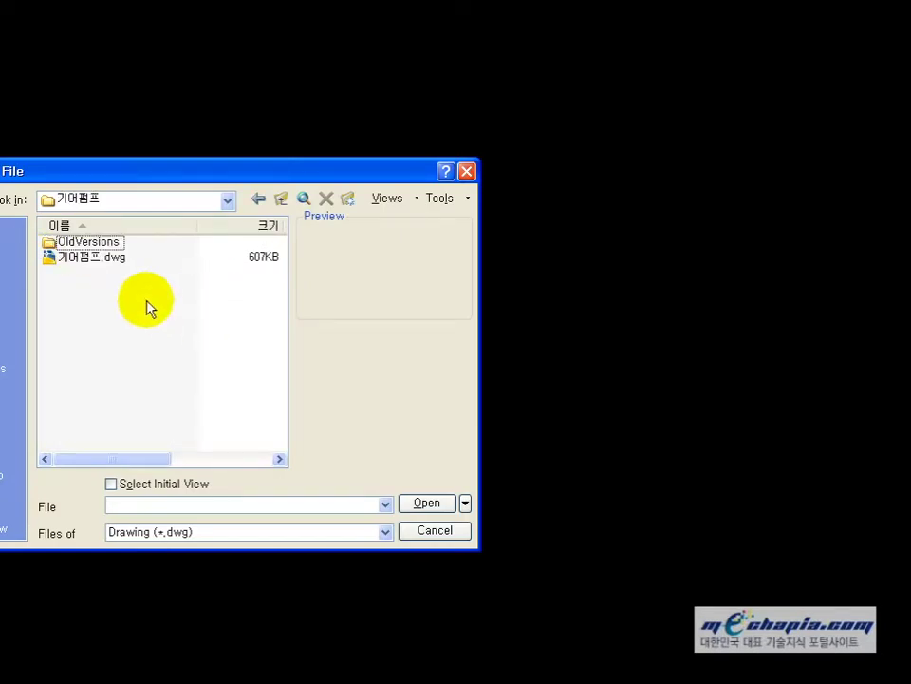
{"action": "left_click", "coordinate": [112, 261]}
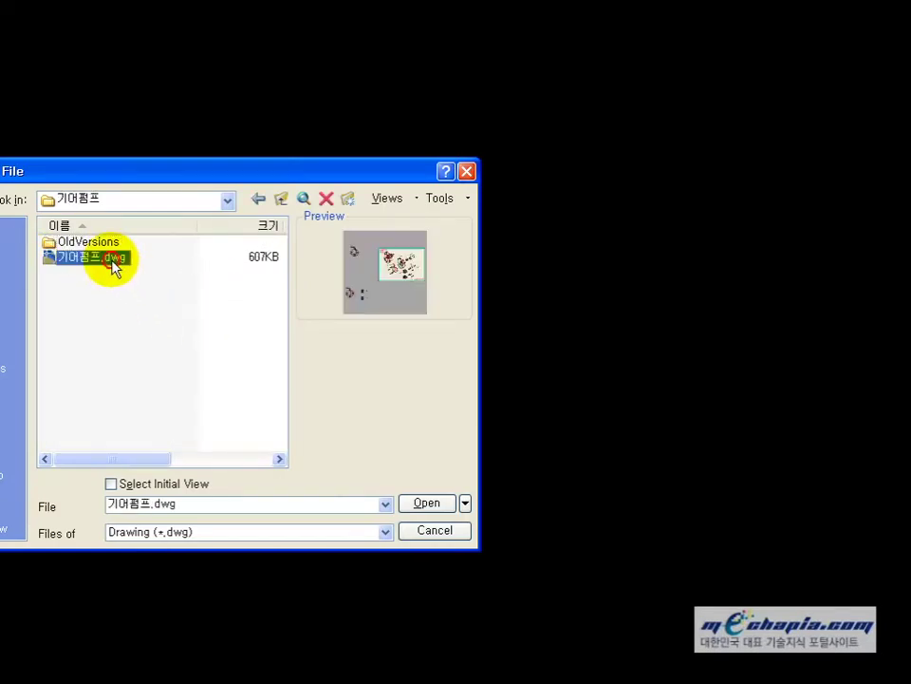
{"action": "left_click", "coordinate": [422, 503]}
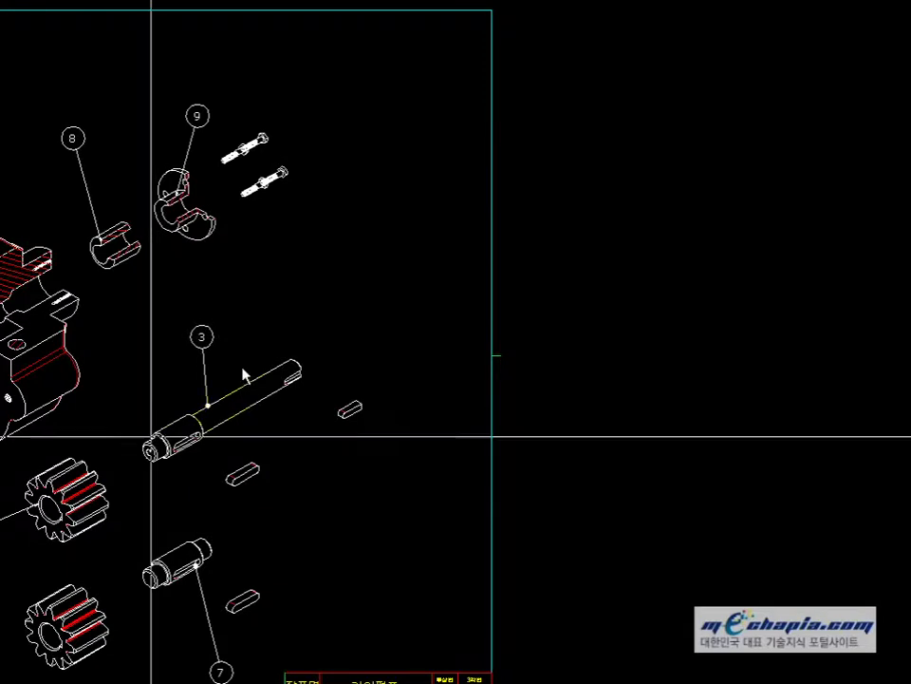
- Delete the leftover front views of the pump and its parts outside the sheet border
{"action": "middle_click_drag", "start_coordinate": [449, 389], "coordinate": [831, 403]}
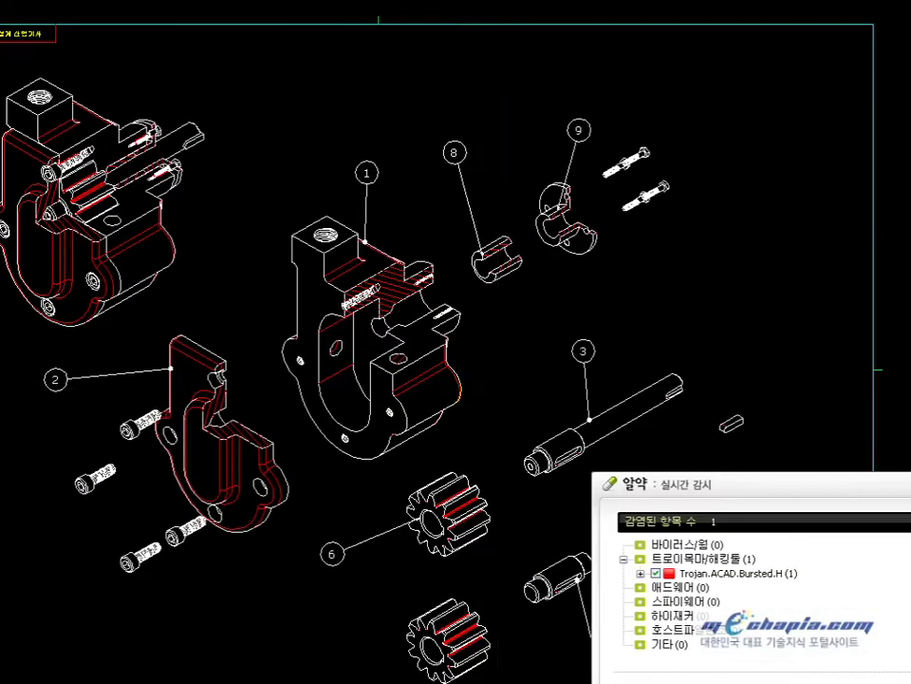
{"action": "scroll", "coordinate": [714, 399], "scroll_direction": "down", "scroll_amount": 5}
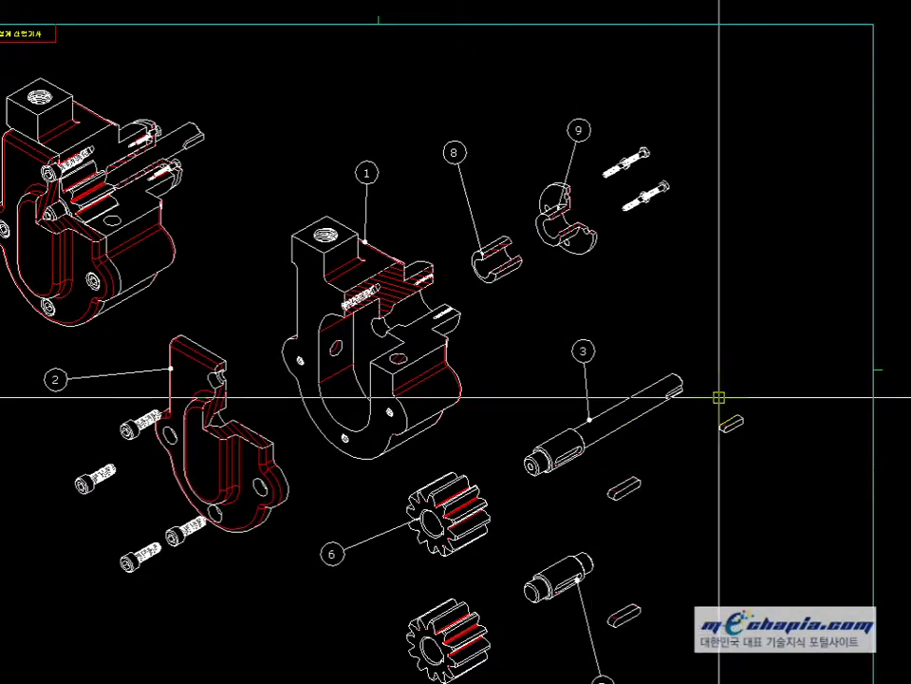
{"action": "middle_click_drag", "start_coordinate": [290, 458], "coordinate": [346, 356]}
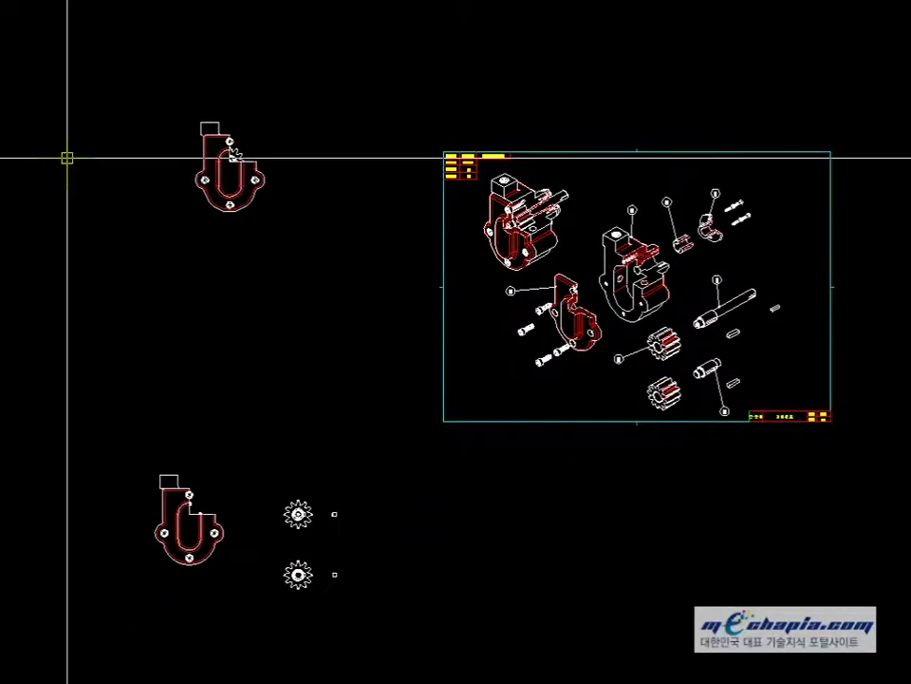
{"action": "left_click", "coordinate": [67, 94]}
{"action": "left_click", "coordinate": [333, 316]}
{"action": "left_click", "coordinate": [42, 361]}
{"action": "left_click", "coordinate": [401, 655]}
{"action": "key", "text": "Delete"}
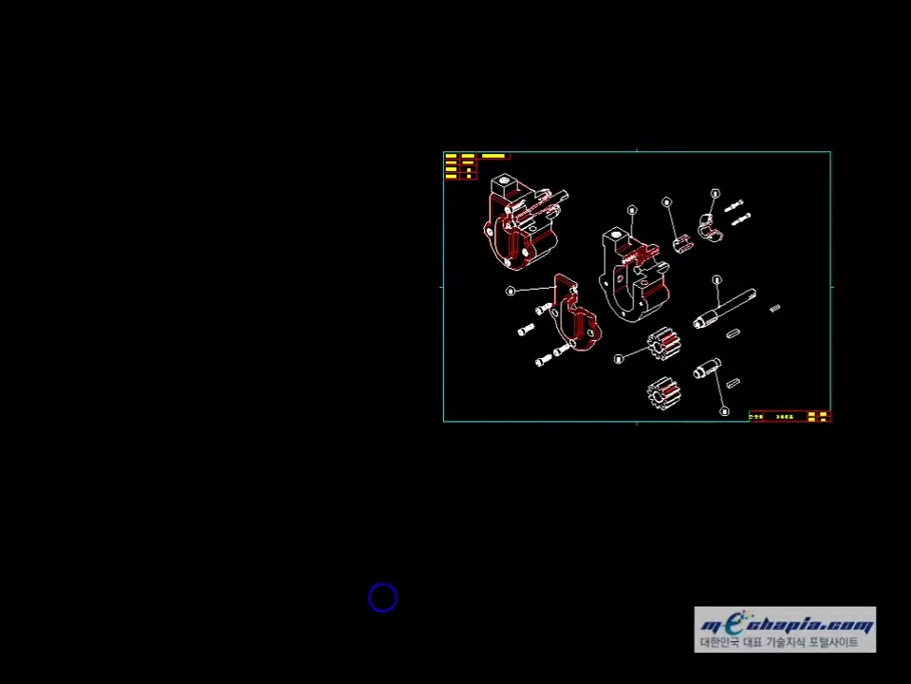
- Examine the title block, the pump body and the assembled pump view, checking their line colours and section hatching
{"action": "middle_click_drag", "start_coordinate": [429, 486], "coordinate": [139, 574]}
{"action": "scroll", "coordinate": [465, 425], "scroll_direction": "up", "scroll_amount": 4}
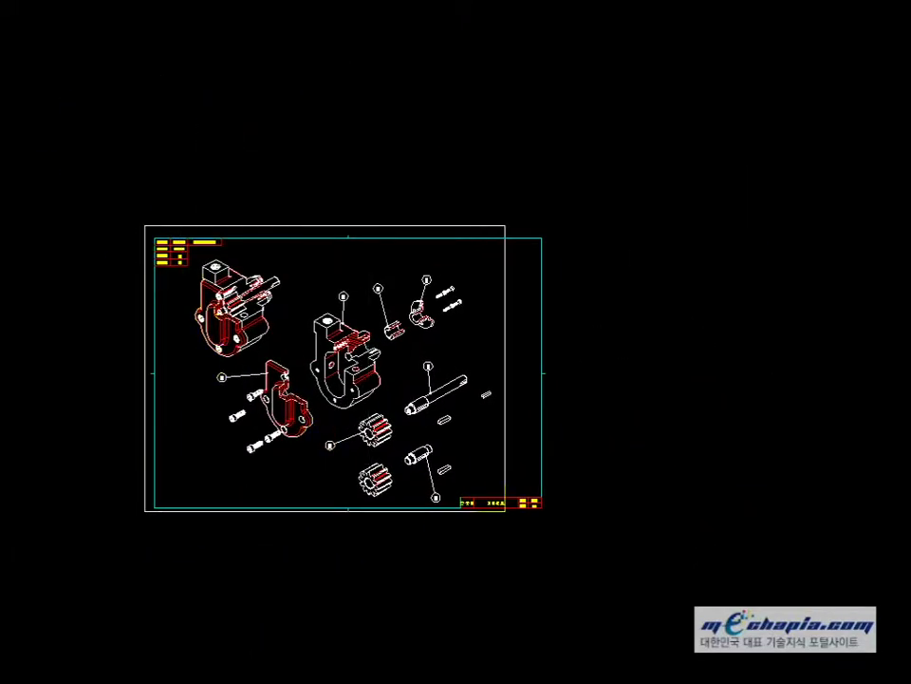
{"action": "middle_click_drag", "start_coordinate": [550, 538], "coordinate": [518, 485]}
{"action": "scroll", "coordinate": [596, 557], "scroll_direction": "up", "scroll_amount": 3}
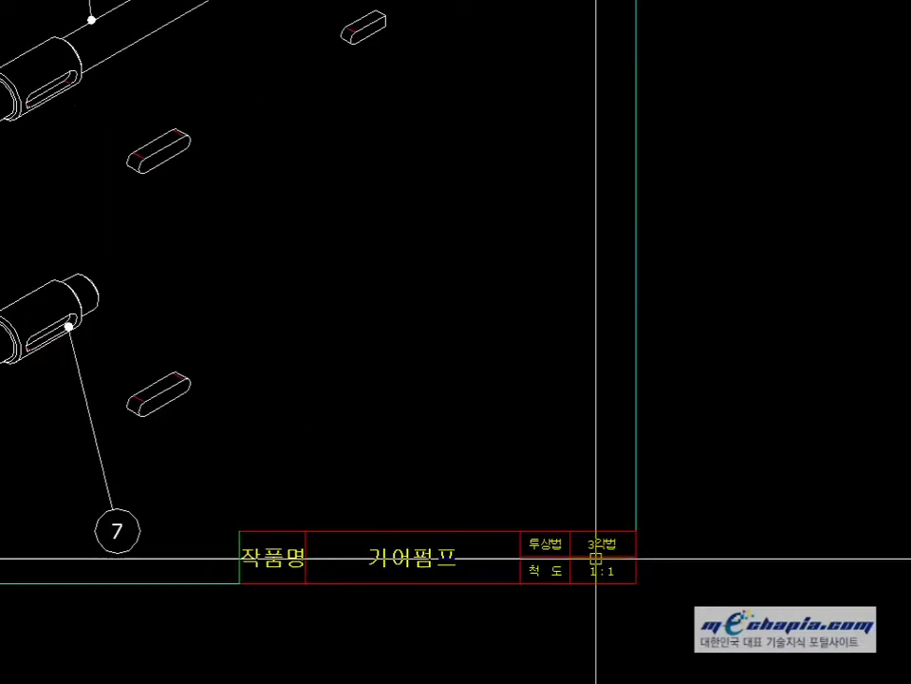
{"action": "scroll", "coordinate": [596, 558], "scroll_direction": "down", "scroll_amount": 2}
{"action": "middle_click_drag", "start_coordinate": [244, 411], "coordinate": [587, 681]}
{"action": "scroll", "coordinate": [155, 410], "scroll_direction": "up", "scroll_amount": 3}
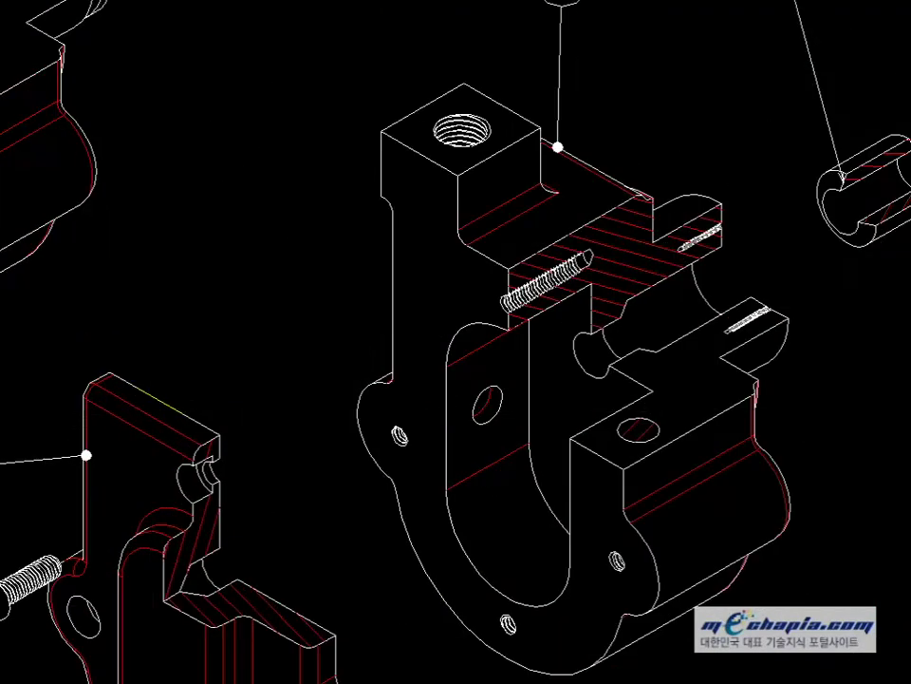
{"action": "middle_click_drag", "start_coordinate": [152, 397], "coordinate": [378, 672]}
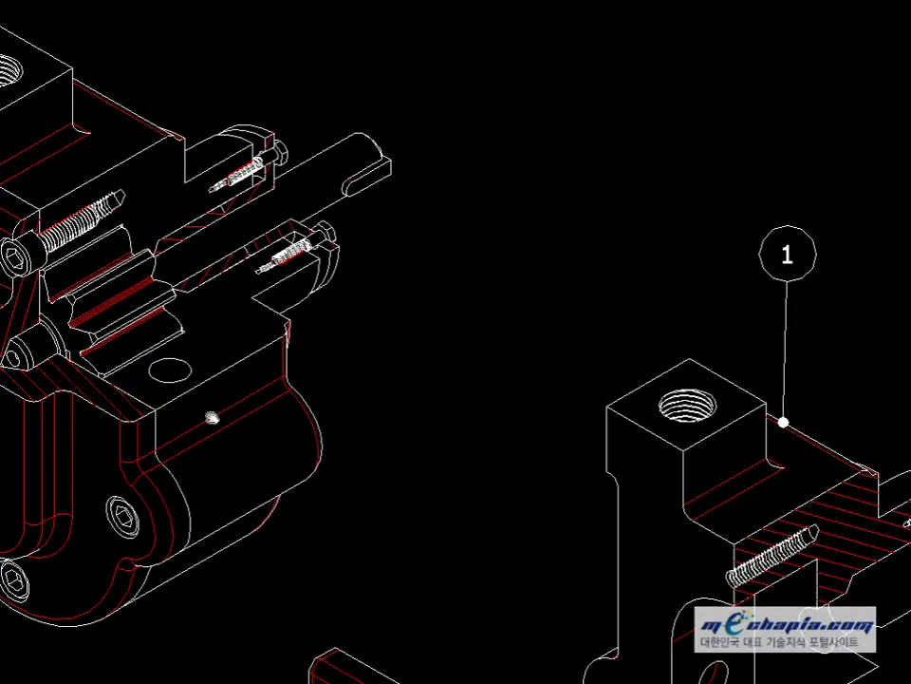
{"action": "middle_click_drag", "start_coordinate": [214, 417], "coordinate": [143, 415]}
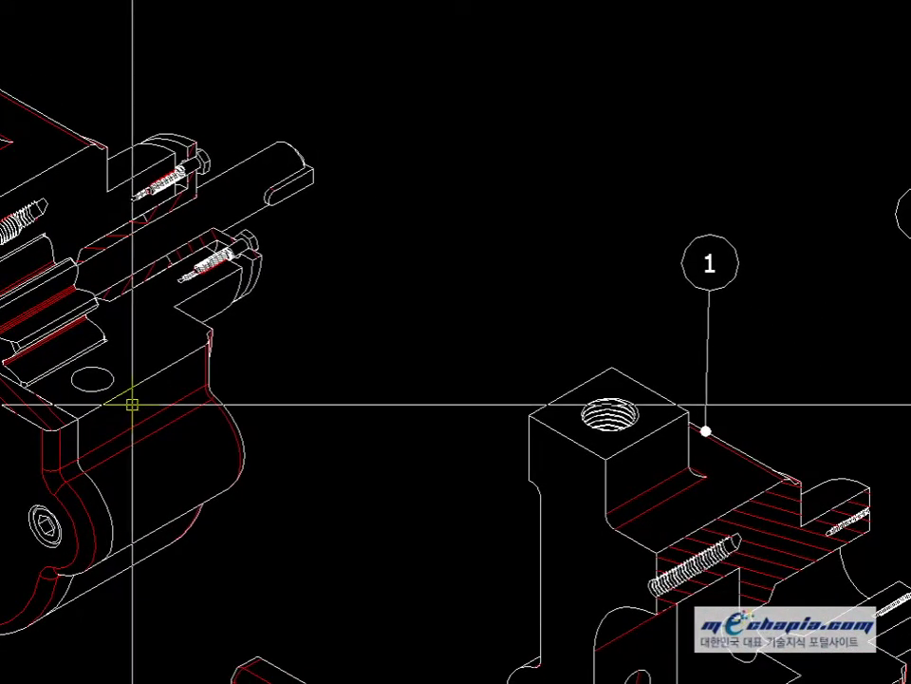
{"action": "scroll", "coordinate": [181, 399], "scroll_direction": "down", "scroll_amount": 2}
{"action": "middle_click_drag", "start_coordinate": [358, 498], "coordinate": [75, 368]}
{"action": "scroll", "coordinate": [244, 367], "scroll_direction": "up", "scroll_amount": 2}
{"action": "middle_click_drag", "start_coordinate": [305, 506], "coordinate": [370, 476]}
{"action": "scroll", "coordinate": [264, 468], "scroll_direction": "up", "scroll_amount": 3}
{"action": "scroll", "coordinate": [264, 468], "scroll_direction": "down", "scroll_amount": 4}
{"action": "middle_click_drag", "start_coordinate": [321, 433], "coordinate": [348, 429]}
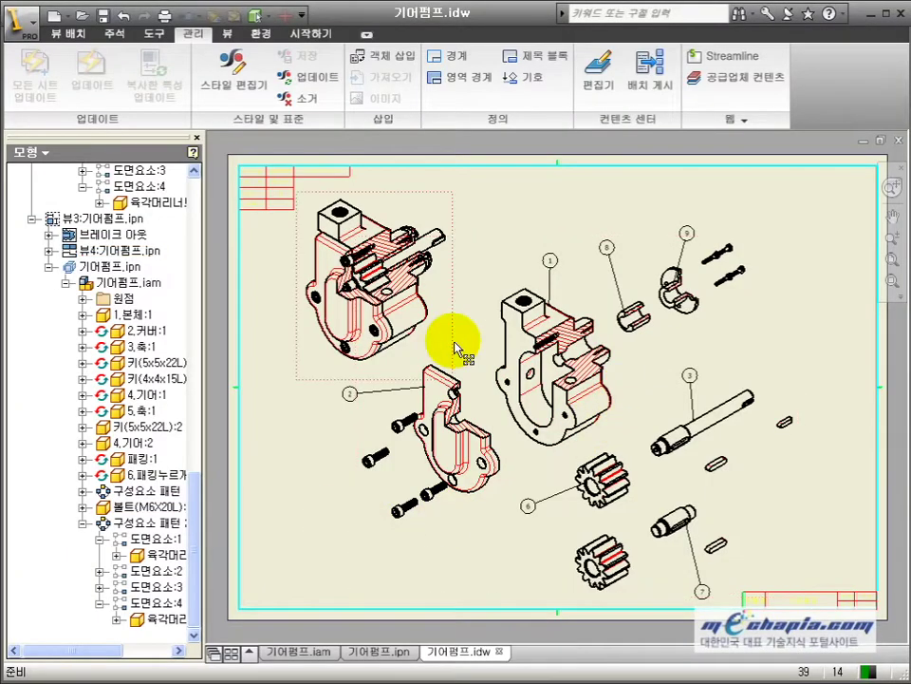
- Compare the section hatching of the pump body and cover between the Inventor drawing and the exported AutoCAD drawing
{"action": "scroll", "coordinate": [465, 343], "scroll_direction": "up", "scroll_amount": 5}
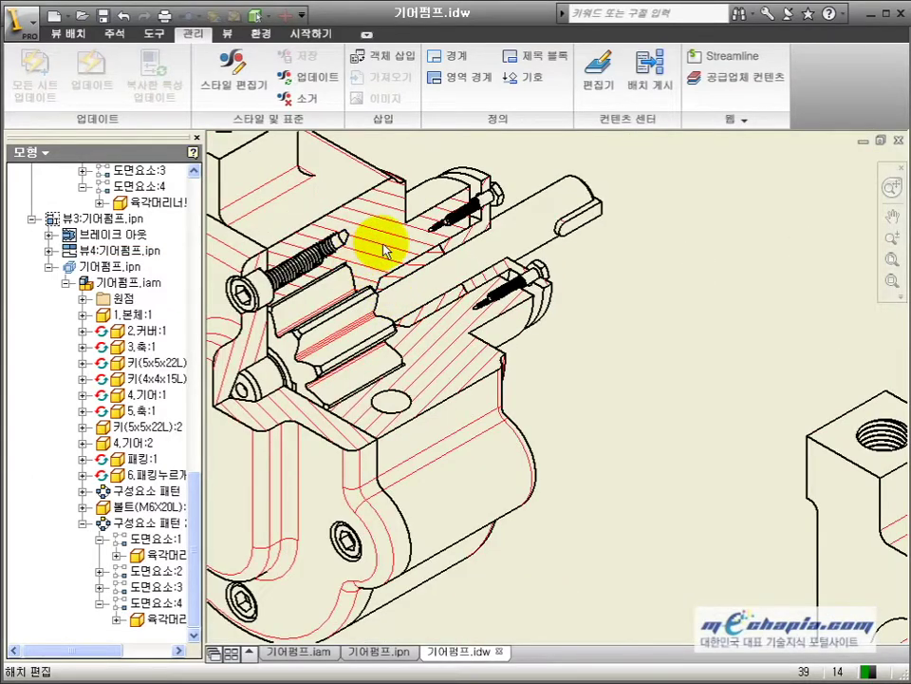
{"action": "scroll", "coordinate": [380, 254], "scroll_direction": "down", "scroll_amount": 5}
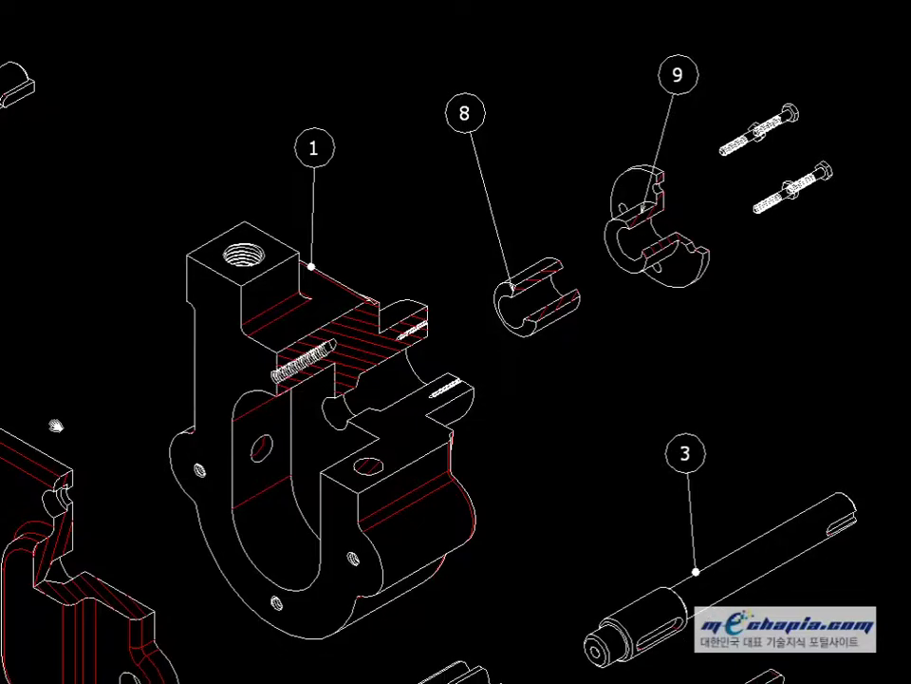
{"action": "middle_click_drag", "start_coordinate": [56, 425], "coordinate": [104, 347]}
{"action": "scroll", "coordinate": [106, 335], "scroll_direction": "down", "scroll_amount": 2}
{"action": "middle_click_drag", "start_coordinate": [105, 282], "coordinate": [124, 381]}
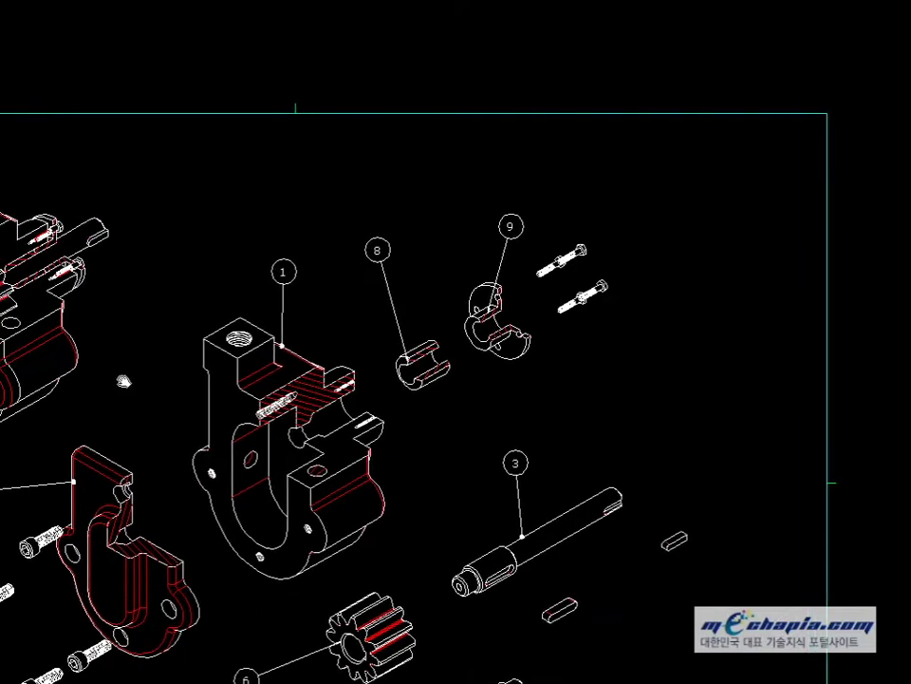
{"action": "scroll", "coordinate": [34, 322], "scroll_direction": "up", "scroll_amount": 5}
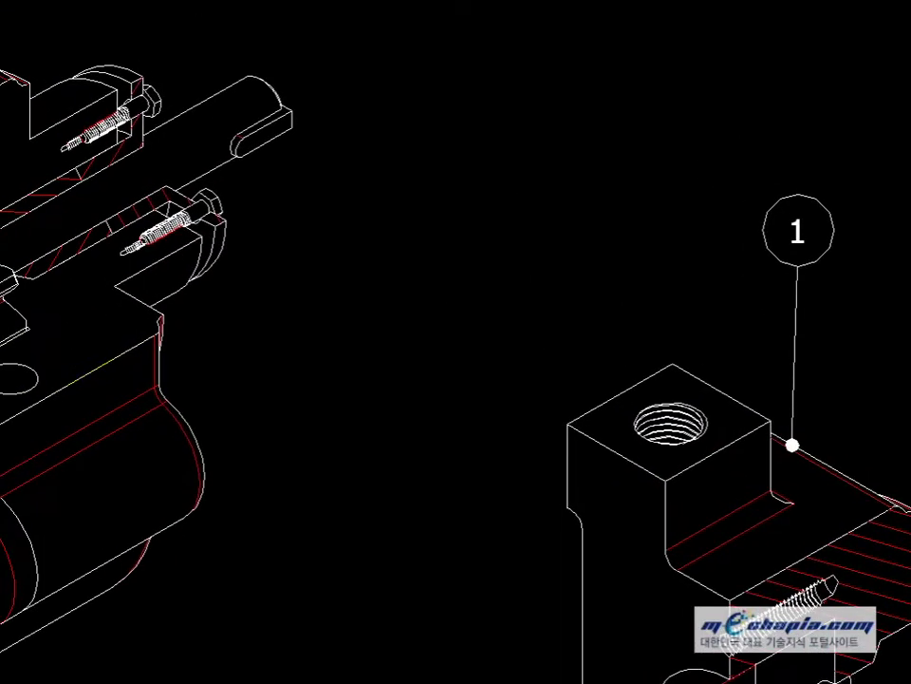
{"action": "scroll", "coordinate": [101, 337], "scroll_direction": "down", "scroll_amount": 4}
{"action": "mouse_move", "coordinate": [432, 520]}
{"action": "middle_mouse_down"}
{"action": "mouse_move", "coordinate": [361, 429]}
{"action": "mouse_move", "coordinate": [336, 315]}
{"action": "mouse_move", "coordinate": [330, 396]}
{"action": "middle_mouse_up"}
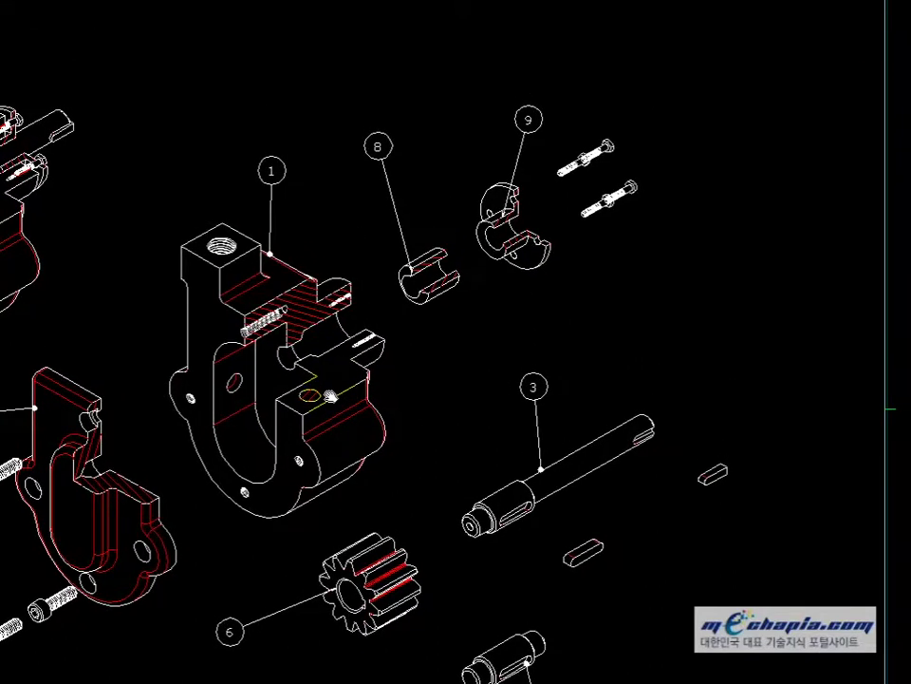
{"action": "scroll", "coordinate": [116, 483], "scroll_direction": "down", "scroll_amount": 4}
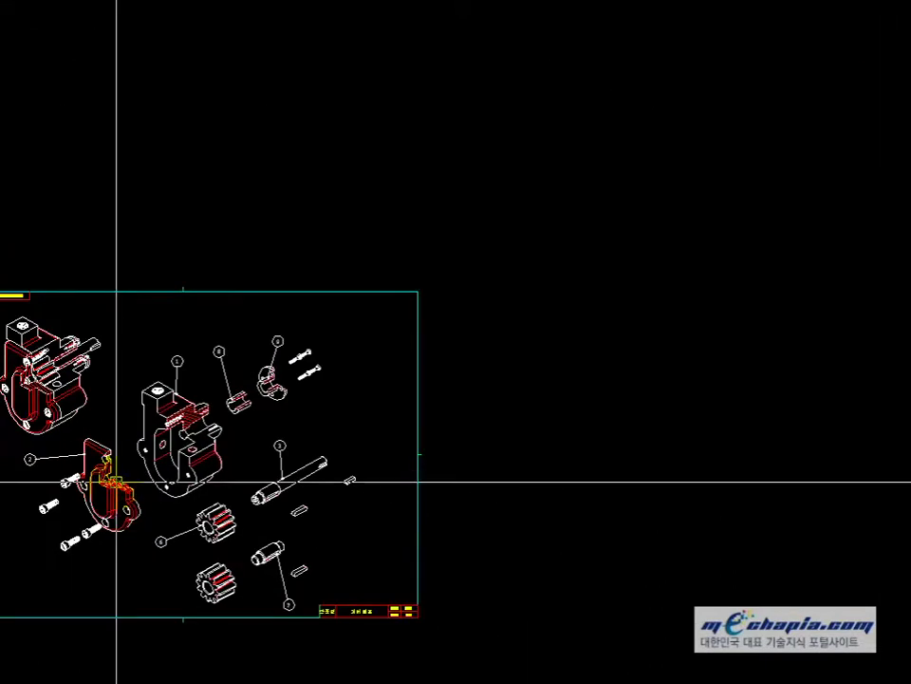
{"action": "scroll", "coordinate": [114, 484], "scroll_direction": "up", "scroll_amount": 5}
{"action": "scroll", "coordinate": [244, 433], "scroll_direction": "up", "scroll_amount": 6}
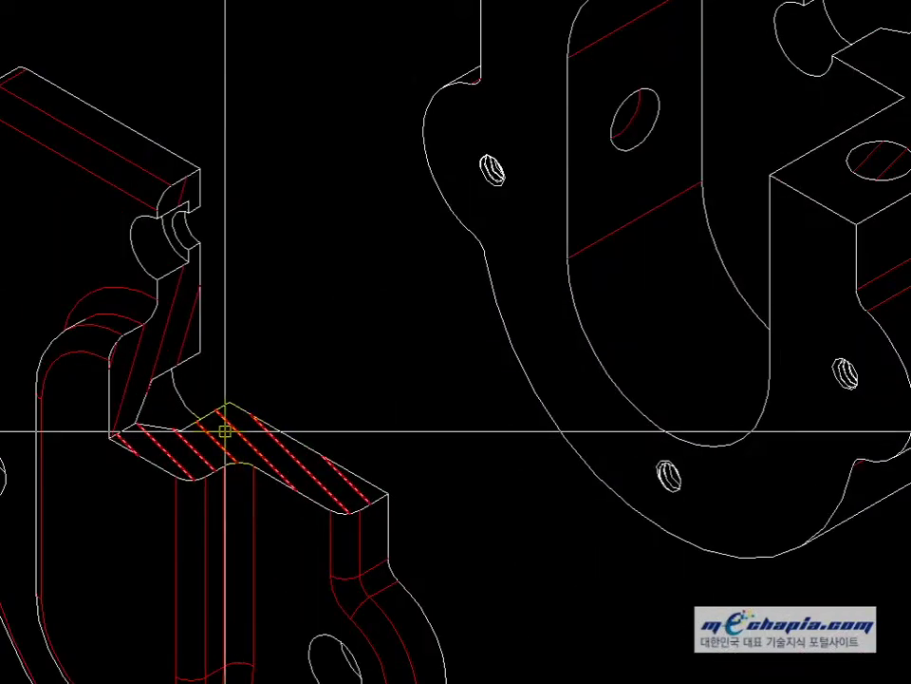
- Examine the section hatching on the pump body and compare it with the cover and the assembled pump view
{"action": "scroll", "coordinate": [595, 312], "scroll_direction": "up", "scroll_amount": 3}
{"action": "mouse_move", "coordinate": [595, 312]}
{"action": "middle_mouse_down"}
{"action": "mouse_move", "coordinate": [461, 393]}
{"action": "mouse_move", "coordinate": [278, 530]}
{"action": "middle_mouse_up"}
{"action": "mouse_move", "coordinate": [539, 387]}
{"action": "middle_mouse_down"}
{"action": "mouse_move", "coordinate": [422, 472]}
{"action": "mouse_move", "coordinate": [265, 542]}
{"action": "middle_mouse_up"}
{"action": "scroll", "coordinate": [265, 542], "scroll_direction": "down", "scroll_amount": 4}
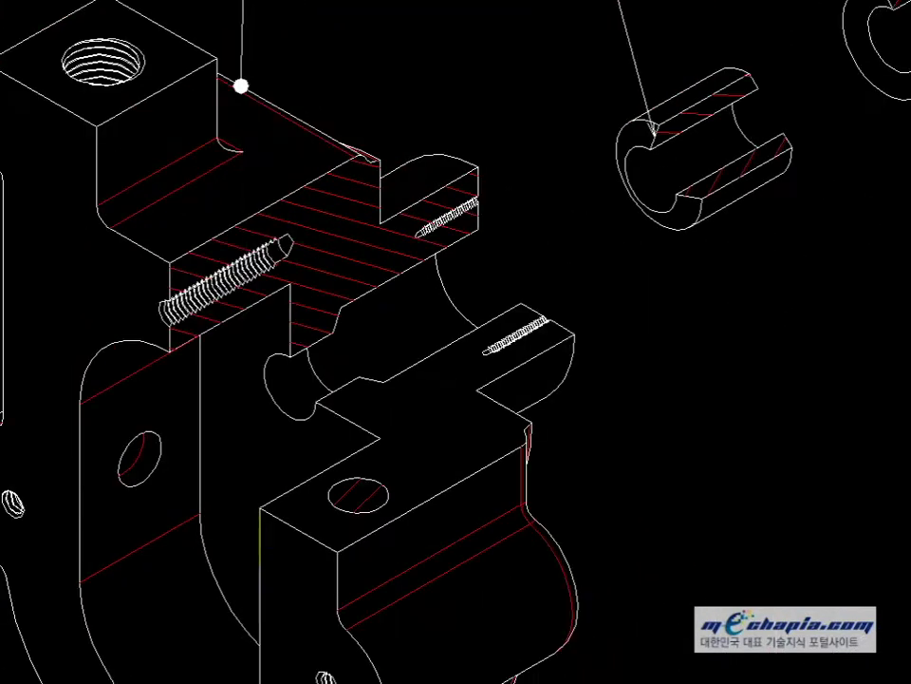
{"action": "middle_click_drag", "start_coordinate": [362, 473], "coordinate": [589, 465]}
{"action": "scroll", "coordinate": [590, 464], "scroll_direction": "down", "scroll_amount": 2}
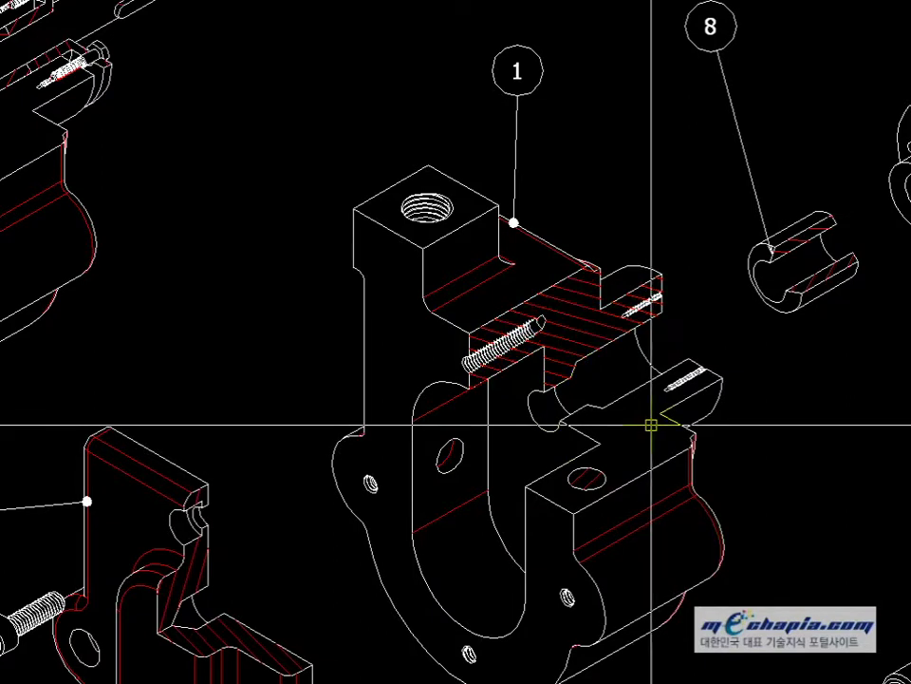
{"action": "mouse_move", "coordinate": [130, 316]}
{"action": "middle_mouse_down"}
{"action": "mouse_move", "coordinate": [207, 364]}
{"action": "mouse_move", "coordinate": [304, 376]}
{"action": "middle_mouse_up"}
{"action": "middle_click_drag", "start_coordinate": [472, 447], "coordinate": [233, 416]}
{"action": "middle_click_drag", "start_coordinate": [587, 562], "coordinate": [513, 518]}
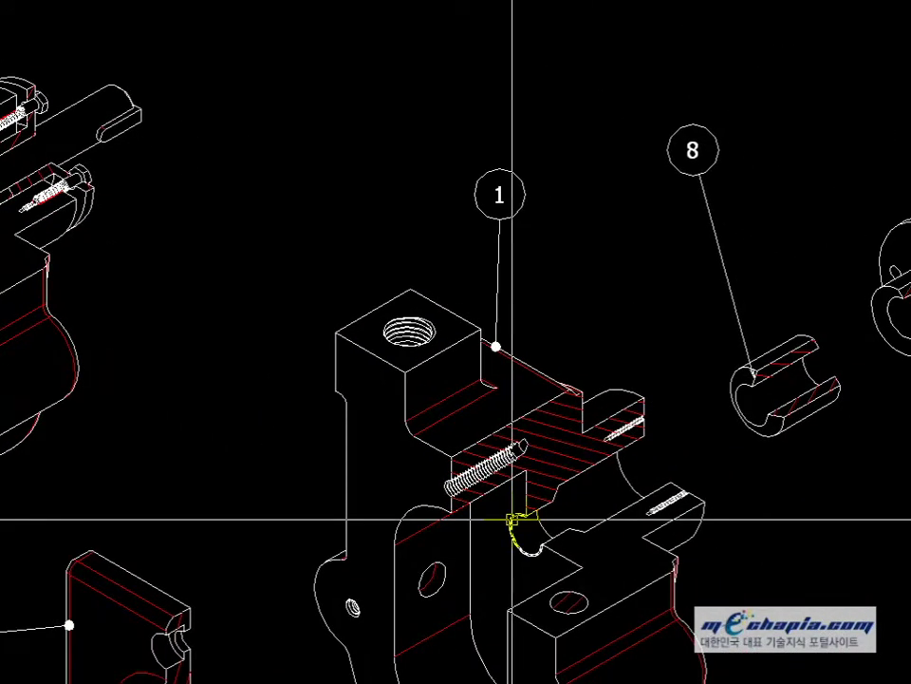
- Copy the hatch from the pump body's upper cut face onto the assembled pump, aligned at the face's outer corner
{"action": "left_click", "coordinate": [571, 429]}
{"action": "scroll", "coordinate": [470, 446], "scroll_direction": "up", "scroll_amount": 4}
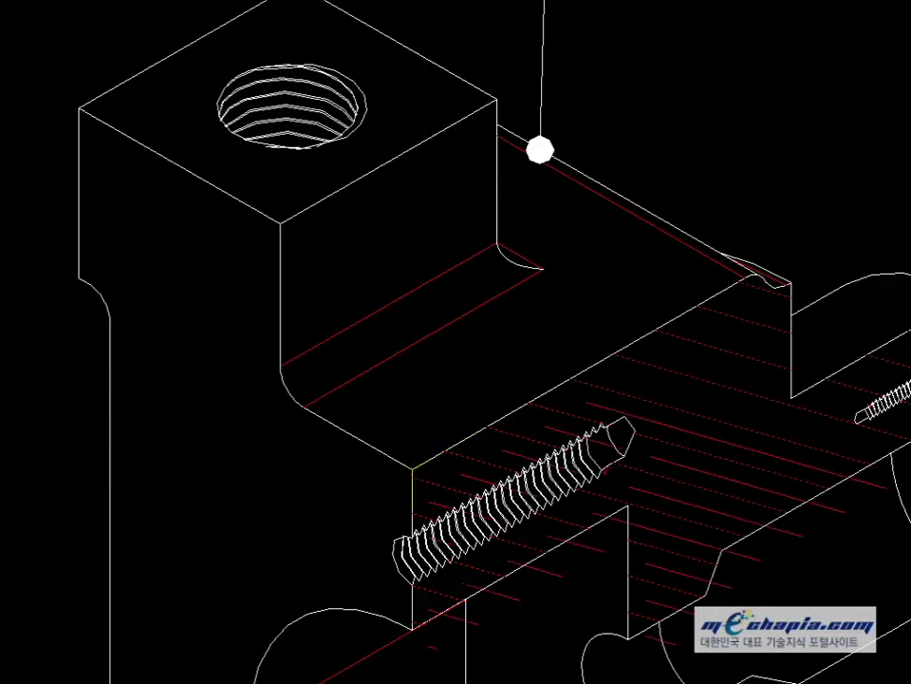
{"action": "left_click", "coordinate": [413, 470]}
{"action": "scroll", "coordinate": [460, 475], "scroll_direction": "down", "scroll_amount": 4}
{"action": "middle_click_drag", "start_coordinate": [133, 299], "coordinate": [474, 459]}
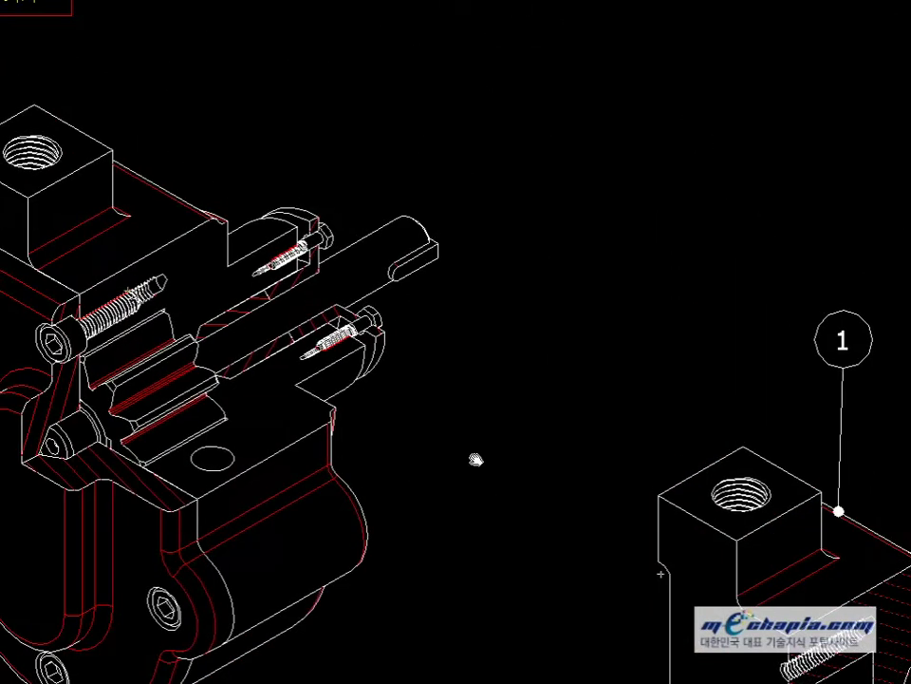
{"action": "scroll", "coordinate": [111, 297], "scroll_direction": "up", "scroll_amount": 3}
{"action": "left_click", "coordinate": [77, 297]}
{"action": "key", "text": "Escape"}
{"action": "scroll", "coordinate": [275, 377], "scroll_direction": "down", "scroll_amount": 4}
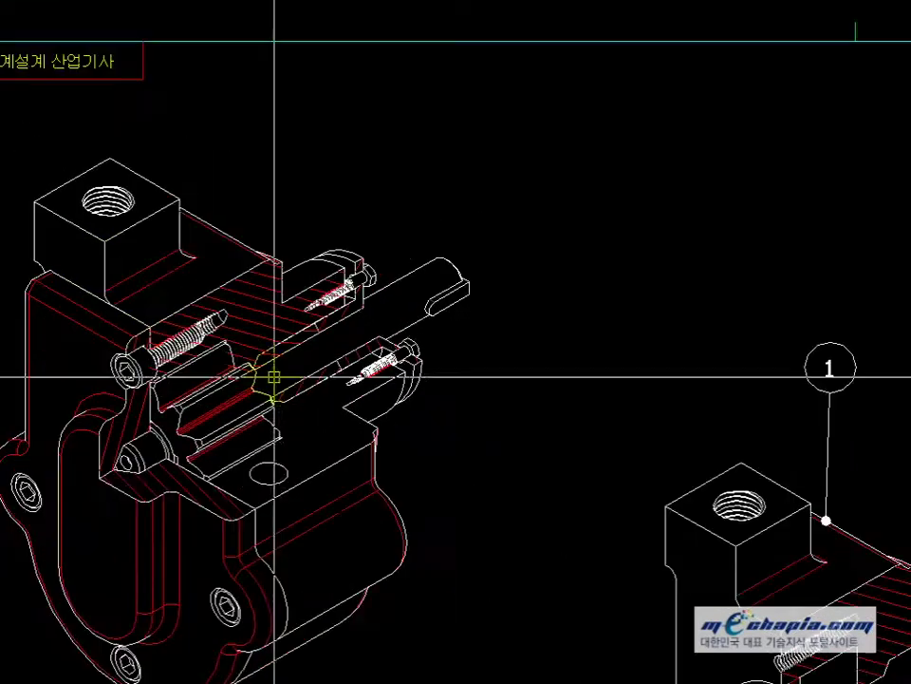
- Try to hatch the exploded pump body's lower cut face by specifying a point inside its boundary
{"action": "middle_click_drag", "start_coordinate": [617, 531], "coordinate": [244, 258]}
{"action": "mouse_move", "coordinate": [610, 470]}
{"action": "middle_mouse_down"}
{"action": "mouse_move", "coordinate": [558, 442]}
{"action": "mouse_move", "coordinate": [519, 460]}
{"action": "mouse_move", "coordinate": [511, 437]}
{"action": "middle_mouse_up"}
{"action": "scroll", "coordinate": [558, 441], "scroll_direction": "up", "scroll_amount": 2}
{"action": "scroll", "coordinate": [518, 458], "scroll_direction": "up", "scroll_amount": 2}
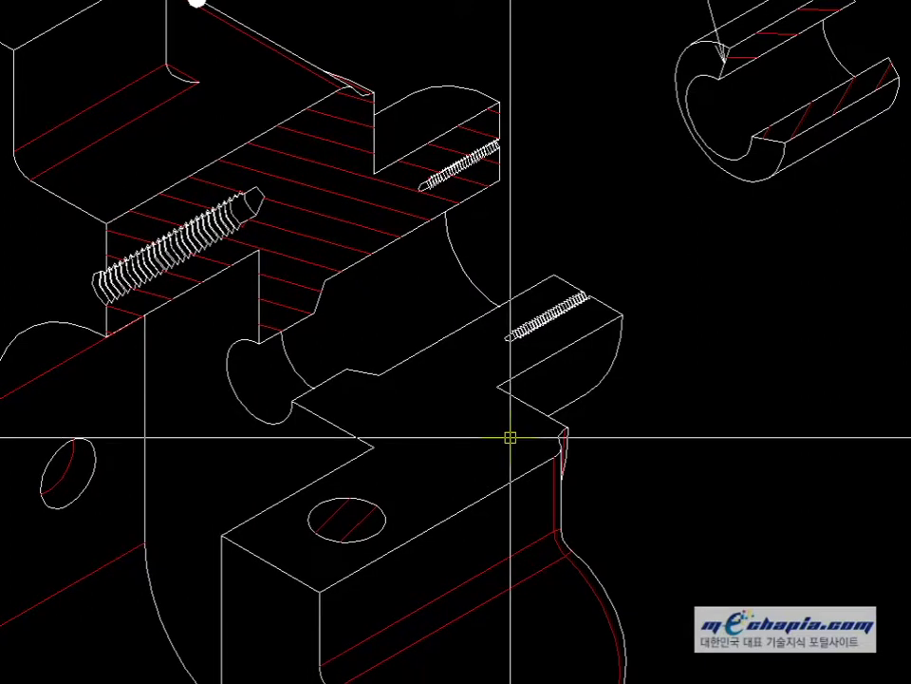
{"action": "right_click", "coordinate": [511, 437]}
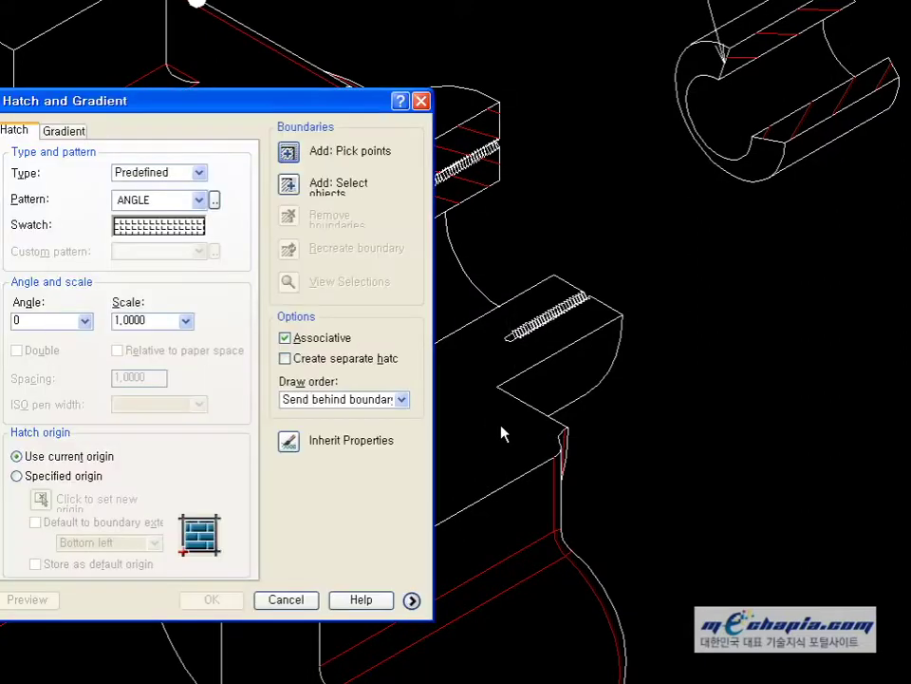
{"action": "left_click", "coordinate": [319, 161]}
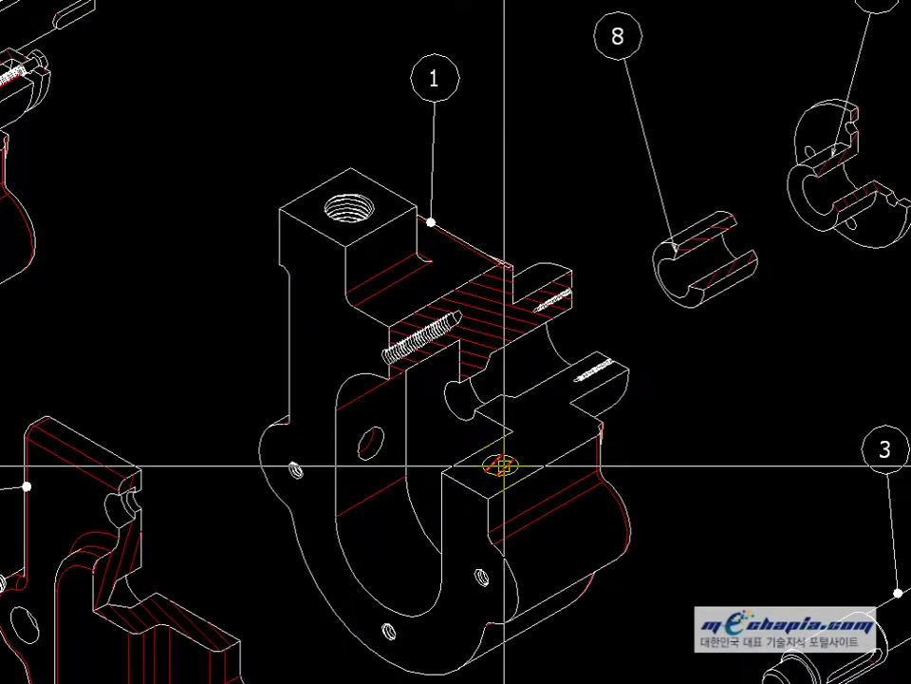
- Delete the stray hatch lines inside the round hole on the pump body's lower cut face
{"action": "scroll", "coordinate": [504, 466], "scroll_direction": "up", "scroll_amount": 2}
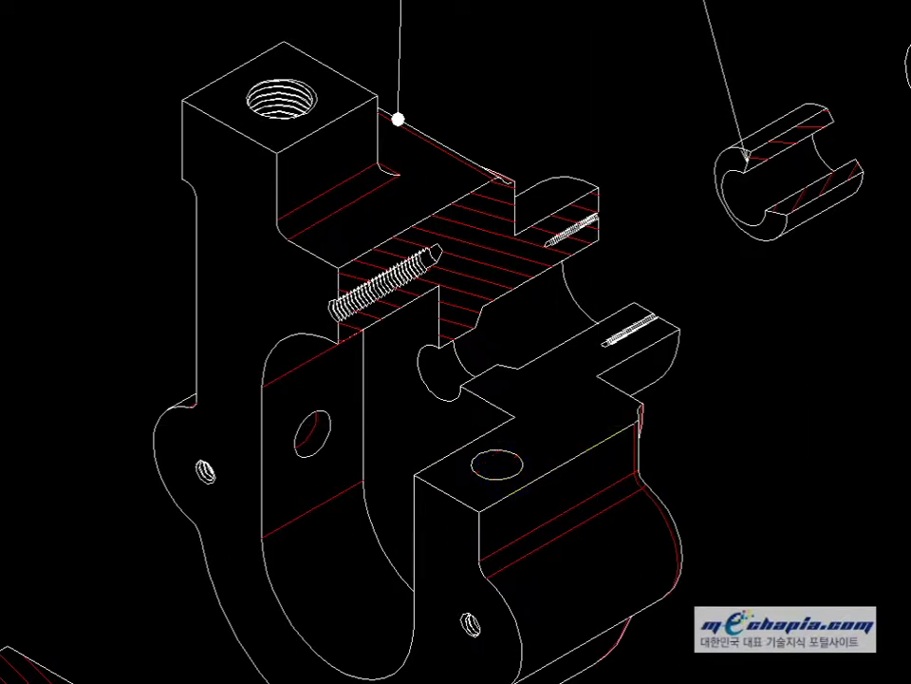
{"action": "scroll", "coordinate": [584, 432], "scroll_direction": "down", "scroll_amount": 3}
{"action": "scroll", "coordinate": [496, 369], "scroll_direction": "up", "scroll_amount": 6}
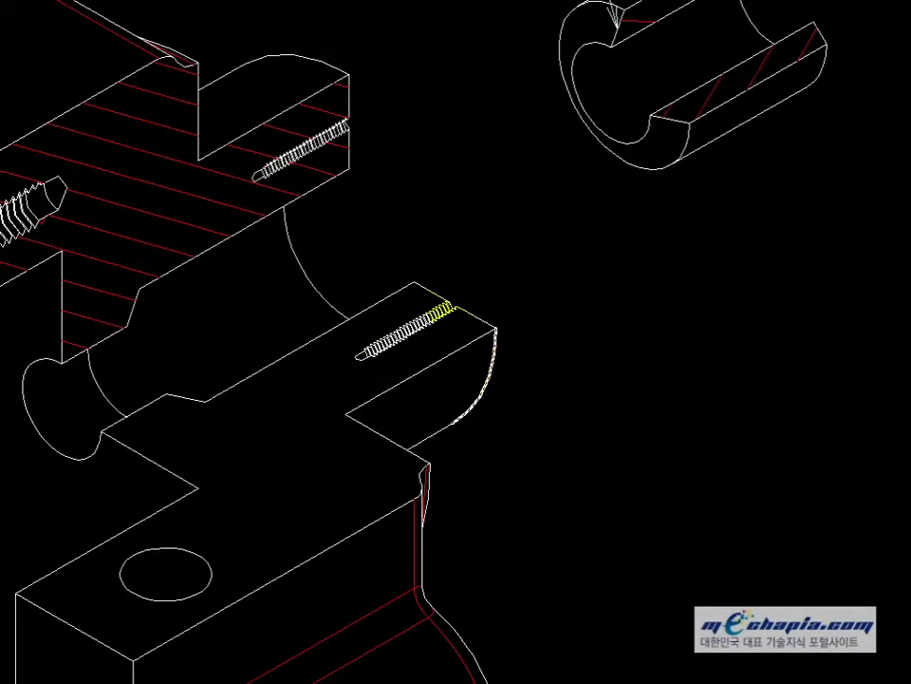
- Copy the lower cut face's outline and its threaded hole's end edges to the empty area beside the exploded parts
{"action": "scroll", "coordinate": [418, 321], "scroll_direction": "up", "scroll_amount": 2}
{"action": "middle_click_drag", "start_coordinate": [417, 320], "coordinate": [447, 315]}
{"action": "middle_click_drag", "start_coordinate": [261, 363], "coordinate": [430, 212]}
{"action": "scroll", "coordinate": [381, 341], "scroll_direction": "down", "scroll_amount": 3}
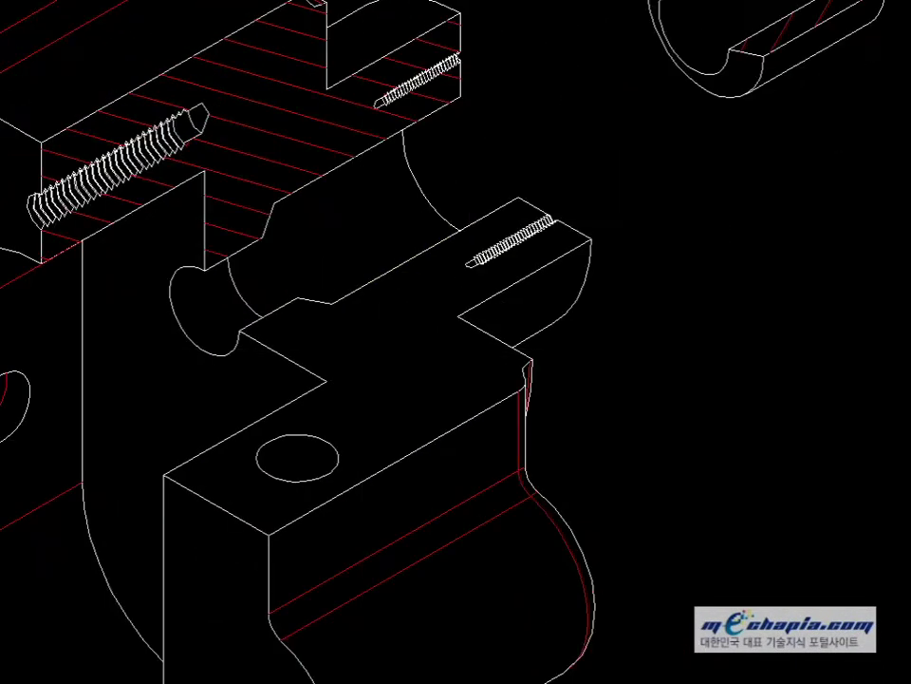
{"action": "scroll", "coordinate": [546, 215], "scroll_direction": "up", "scroll_amount": 4}
{"action": "scroll", "coordinate": [557, 217], "scroll_direction": "up", "scroll_amount": 2}
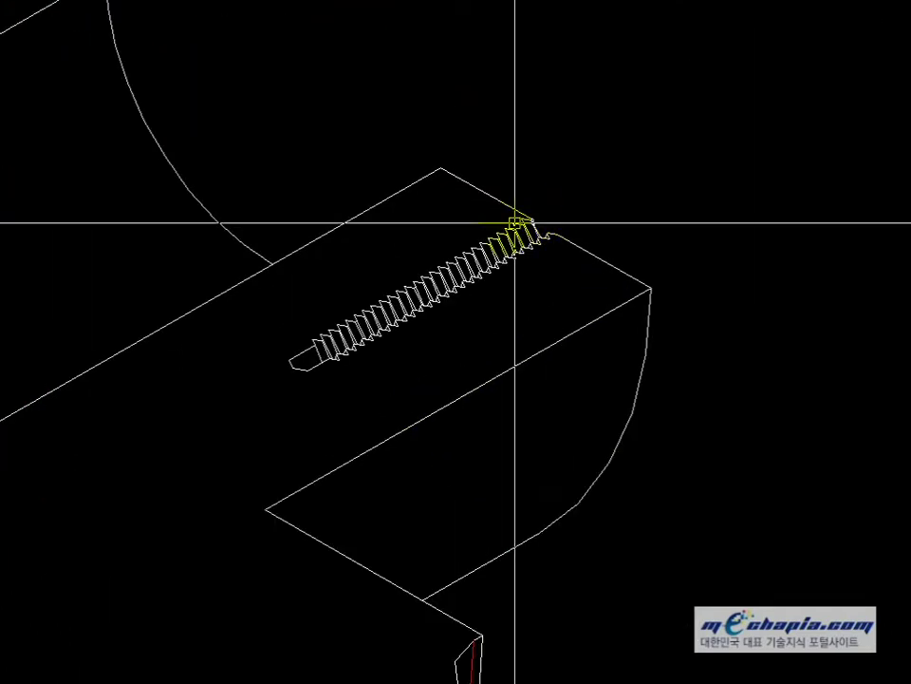
{"action": "middle_click_drag", "start_coordinate": [317, 376], "coordinate": [376, 345]}
{"action": "scroll", "coordinate": [475, 203], "scroll_direction": "down", "scroll_amount": 3}
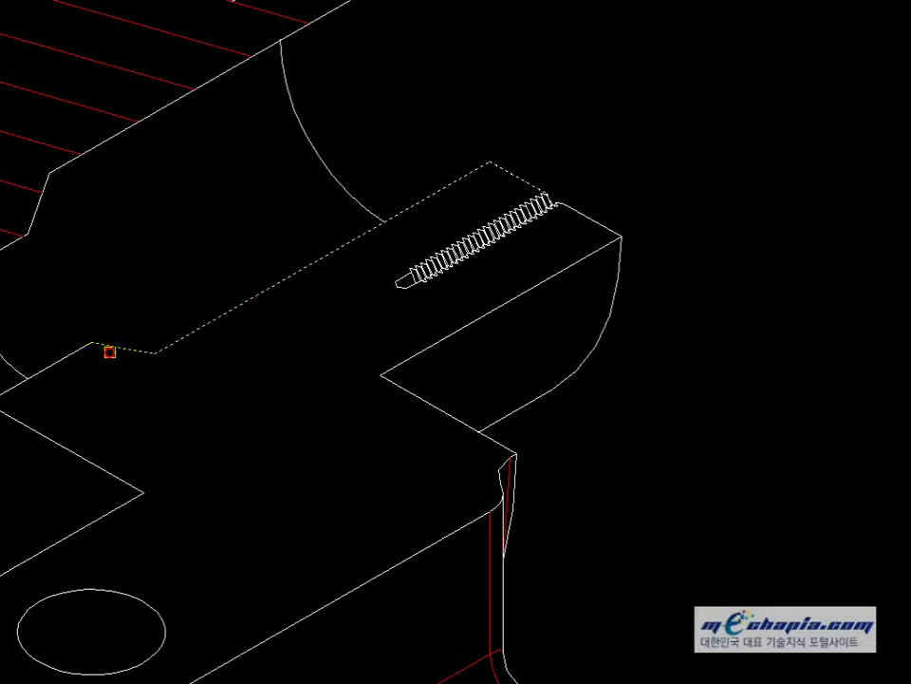
{"action": "middle_click_drag", "start_coordinate": [80, 352], "coordinate": [159, 255]}
{"action": "left_click", "coordinate": [181, 327]}
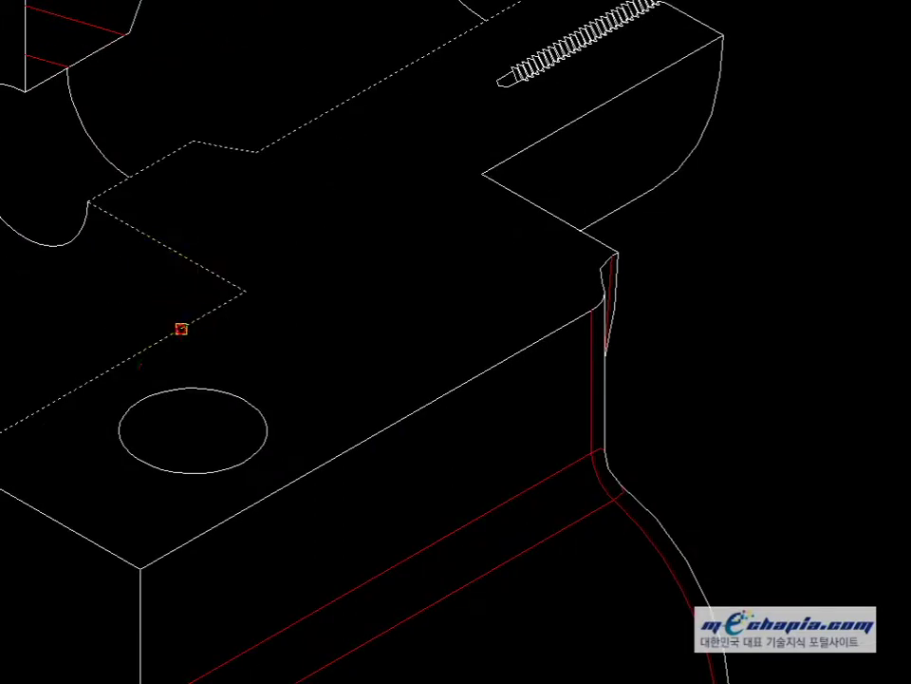
{"action": "left_click", "coordinate": [286, 483]}
{"action": "middle_click_drag", "start_coordinate": [627, 303], "coordinate": [480, 426]}
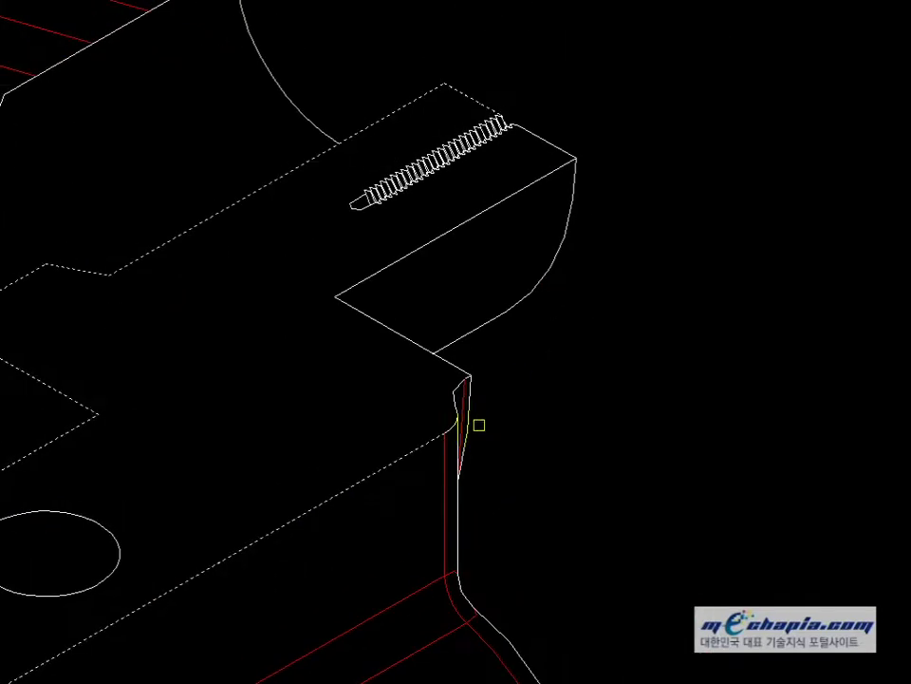
{"action": "scroll", "coordinate": [481, 421], "scroll_direction": "up", "scroll_amount": 2}
{"action": "scroll", "coordinate": [450, 373], "scroll_direction": "up", "scroll_amount": 6}
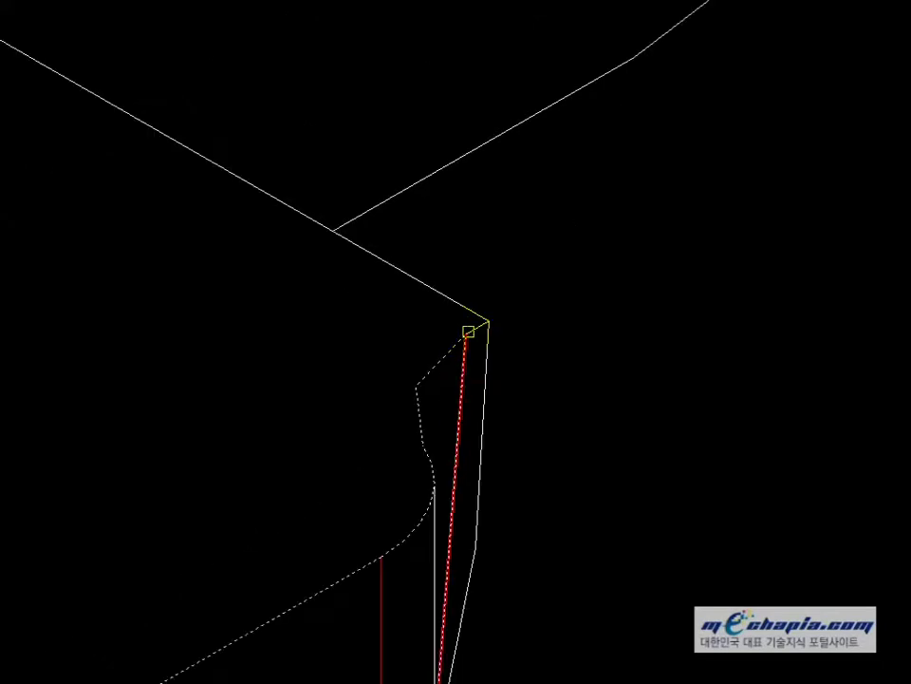
{"action": "left_click", "coordinate": [472, 315]}
{"action": "scroll", "coordinate": [452, 267], "scroll_direction": "down", "scroll_amount": 5}
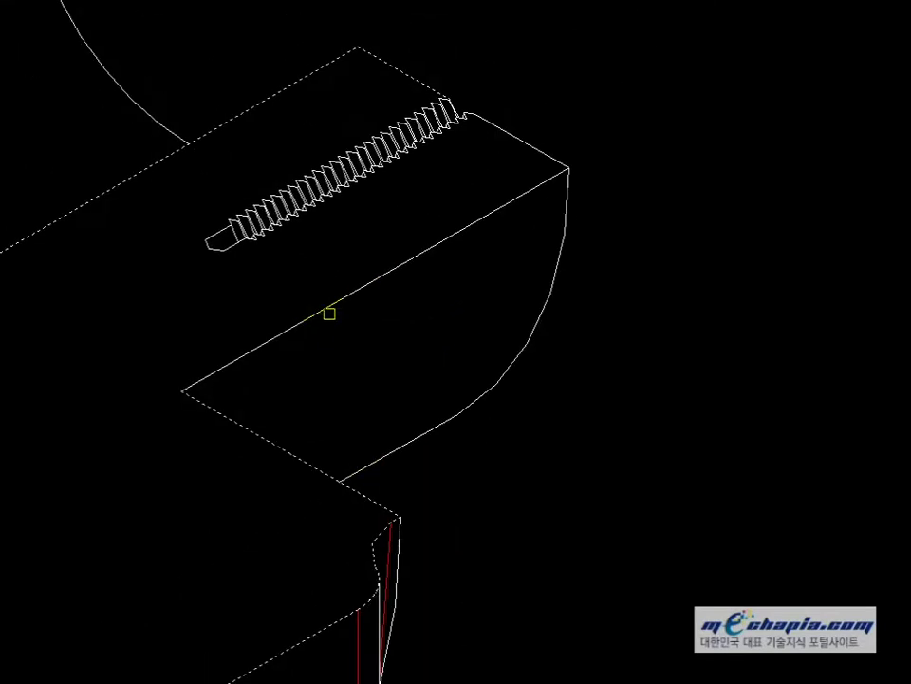
{"action": "scroll", "coordinate": [249, 225], "scroll_direction": "up", "scroll_amount": 4}
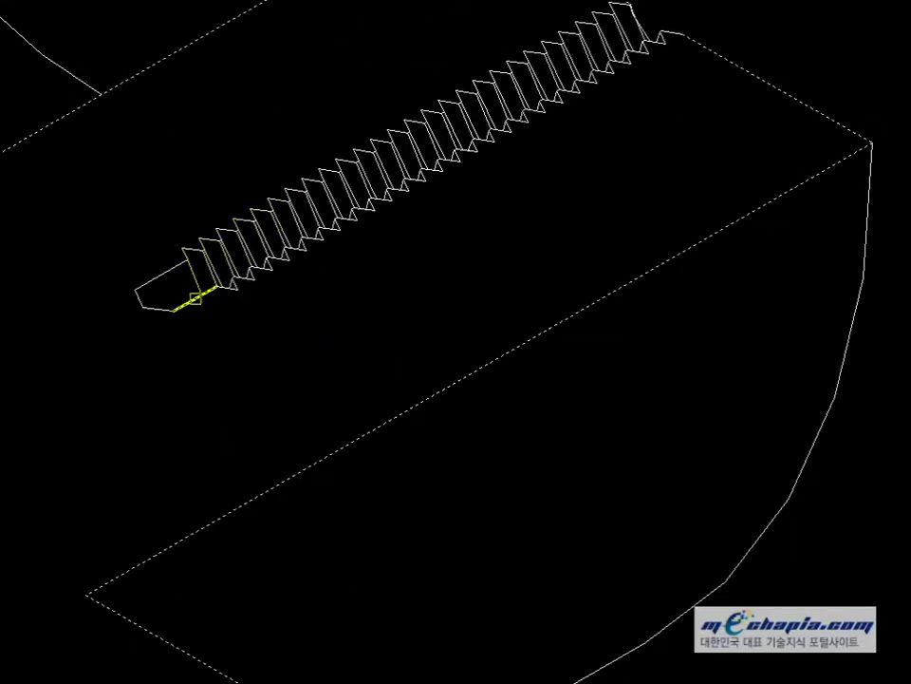
{"action": "scroll", "coordinate": [148, 281], "scroll_direction": "up", "scroll_amount": 5}
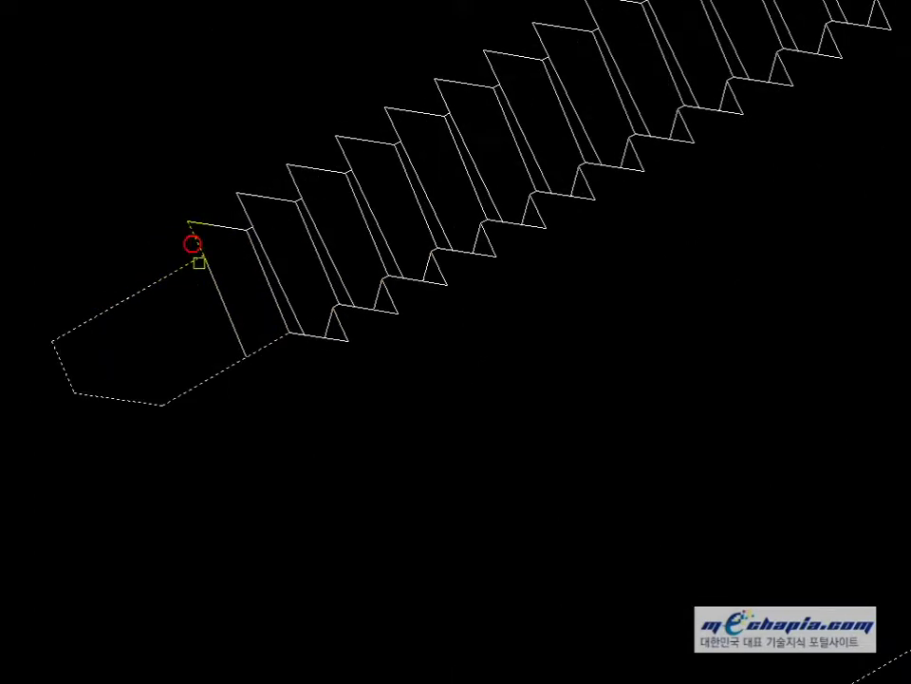
{"action": "scroll", "coordinate": [331, 345], "scroll_direction": "down", "scroll_amount": 4}
{"action": "scroll", "coordinate": [289, 359], "scroll_direction": "up", "scroll_amount": 4}
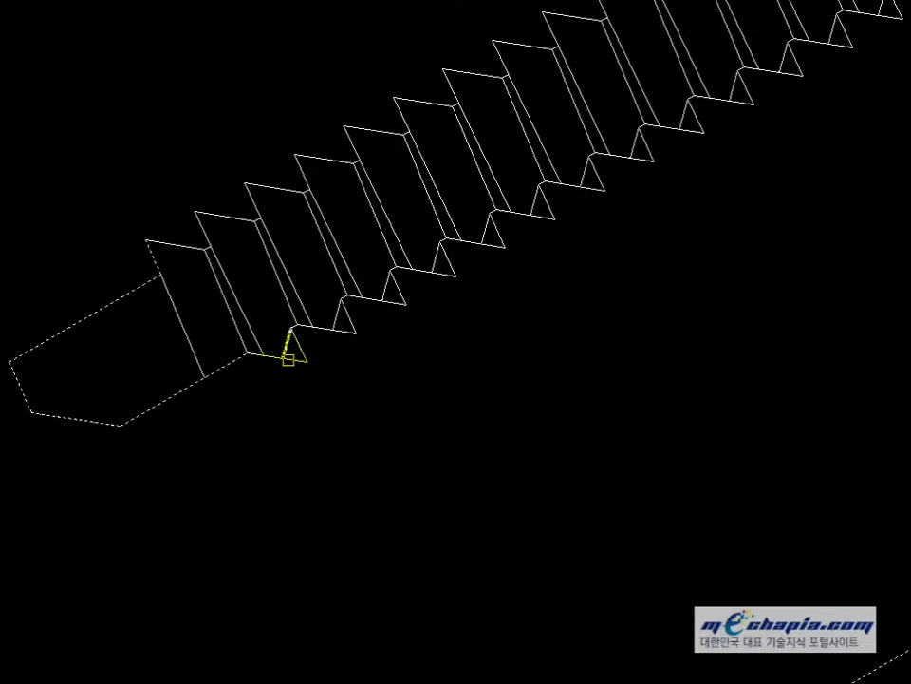
{"action": "scroll", "coordinate": [256, 370], "scroll_direction": "up", "scroll_amount": 4}
{"action": "scroll", "coordinate": [243, 412], "scroll_direction": "down", "scroll_amount": 8}
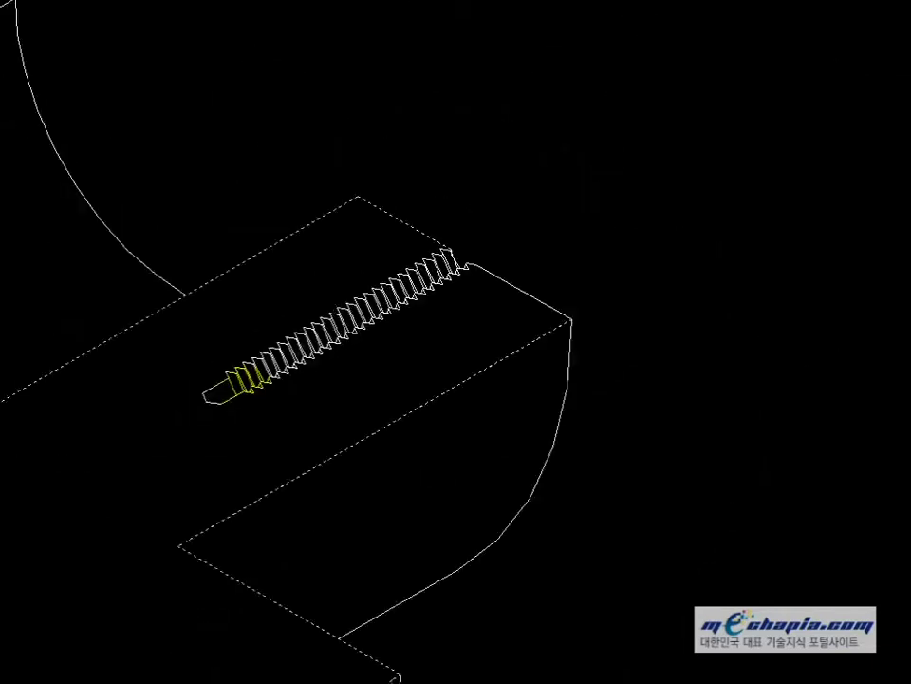
{"action": "scroll", "coordinate": [509, 387], "scroll_direction": "up", "scroll_amount": 2}
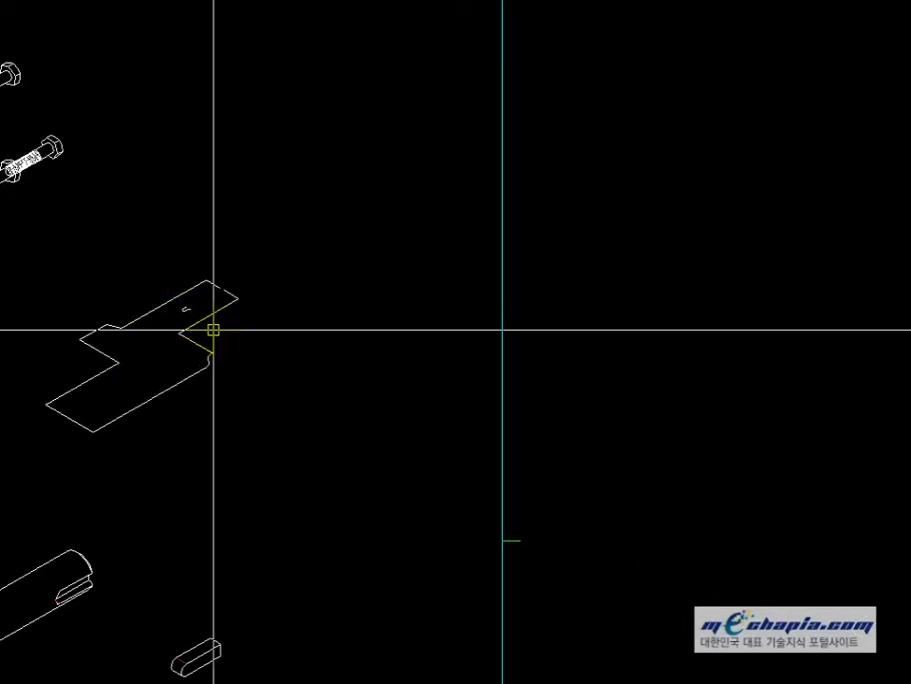
- Draw two straight lines linking the threaded hole's end to both sides of the gap in the copied outline
{"action": "left_click", "coordinate": [132, 256]}
{"action": "left_click", "coordinate": [326, 371]}
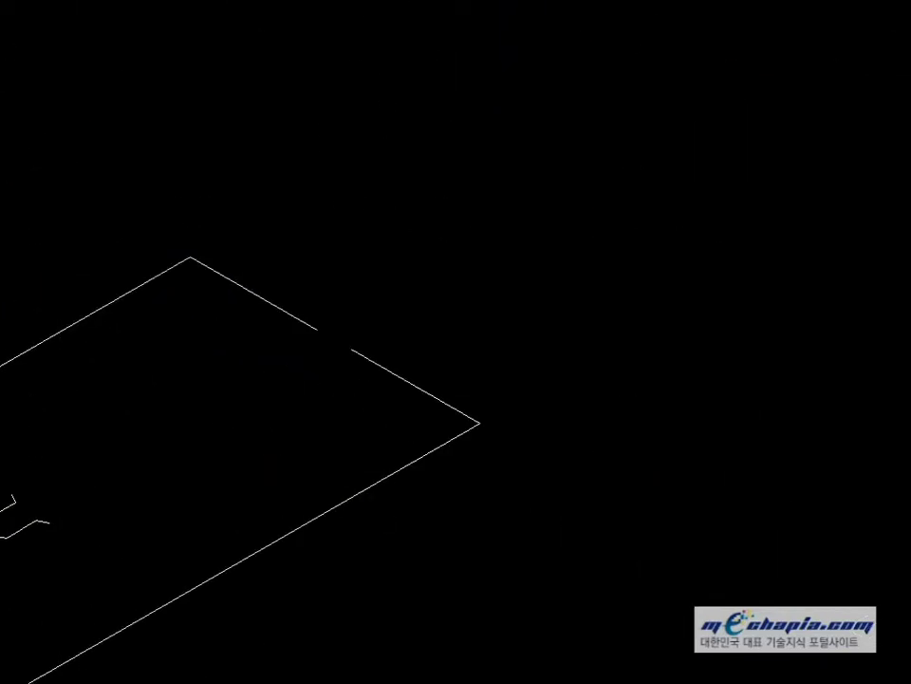
{"action": "left_click", "coordinate": [11, 494]}
{"action": "left_click", "coordinate": [46, 521]}
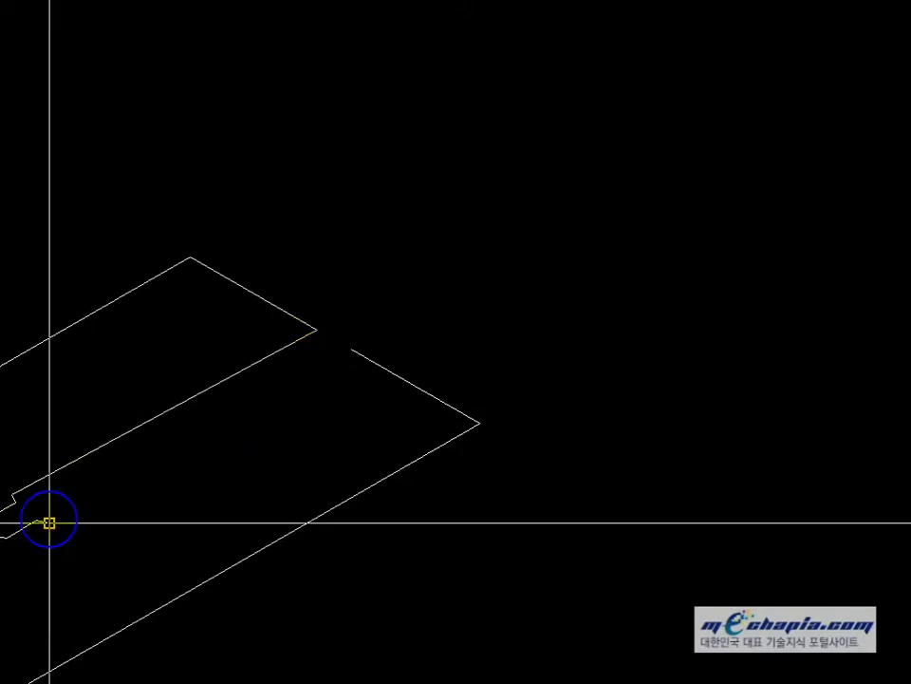
{"action": "left_click", "coordinate": [351, 351]}
- Join the adjoining edges of the copied outline at the threaded hole's opening and along the curved end
{"action": "middle_click_drag", "start_coordinate": [306, 445], "coordinate": [496, 285]}
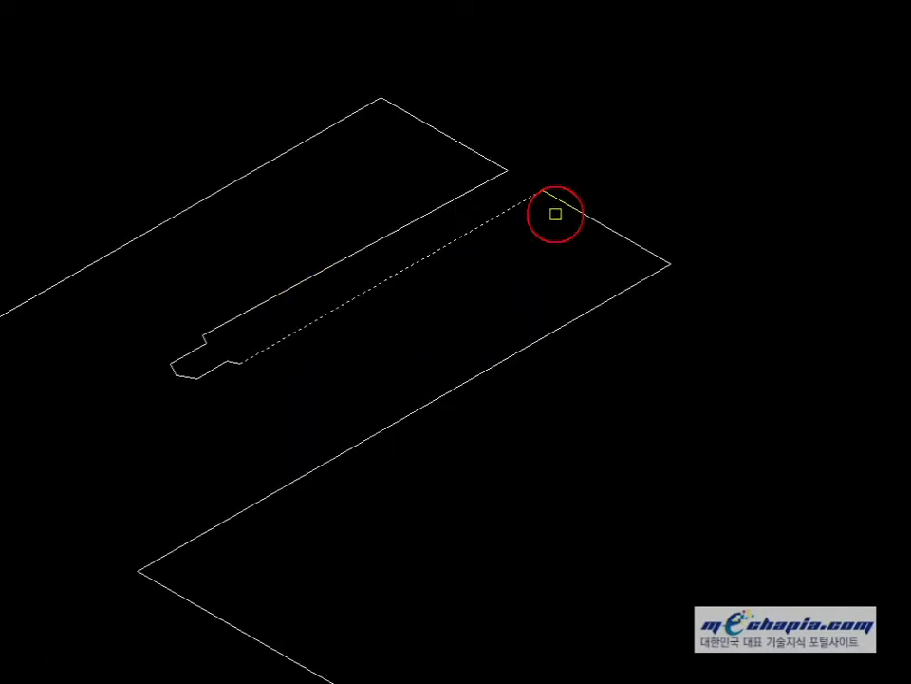
{"action": "scroll", "coordinate": [634, 285], "scroll_direction": "down", "scroll_amount": 3}
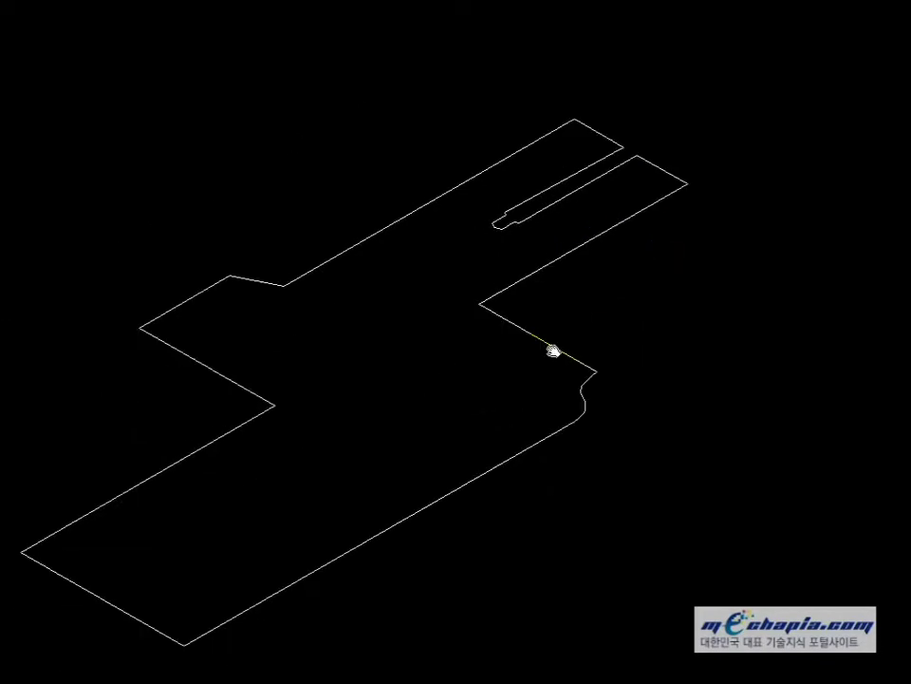
{"action": "scroll", "coordinate": [592, 344], "scroll_direction": "up", "scroll_amount": 4}
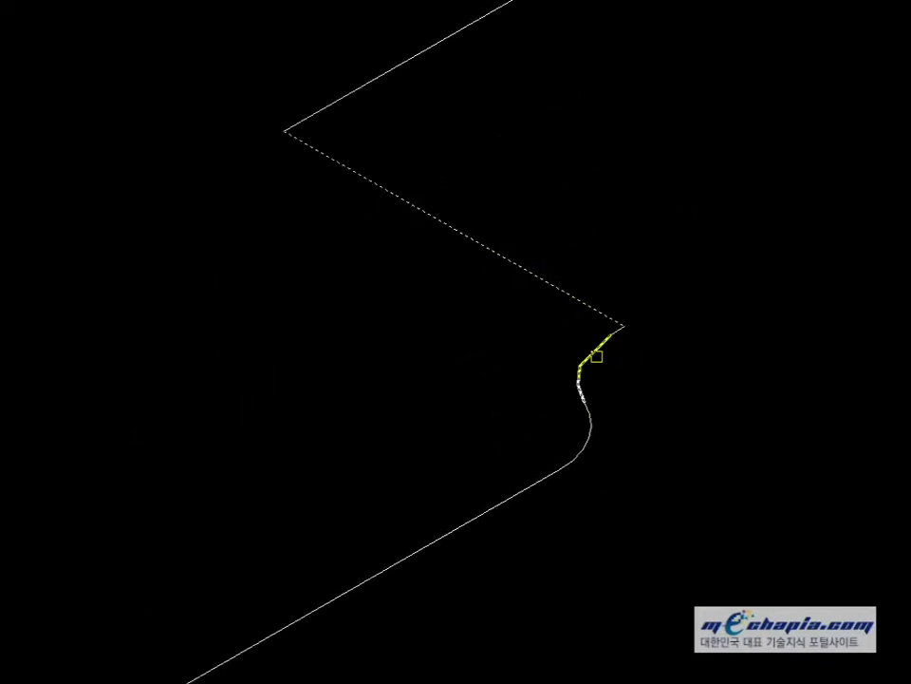
{"action": "scroll", "coordinate": [601, 341], "scroll_direction": "up", "scroll_amount": 3}
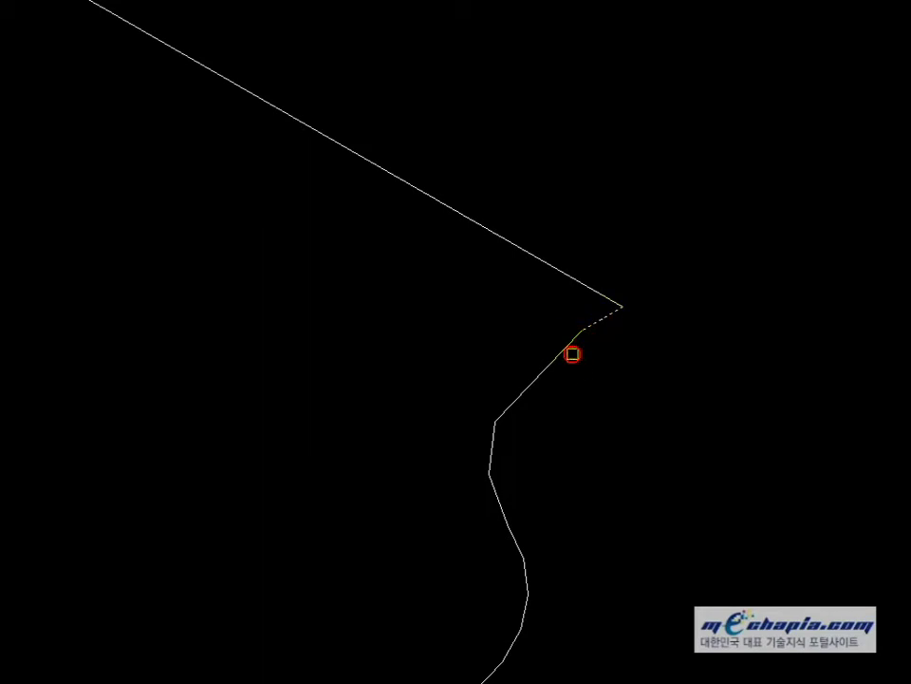
{"action": "left_click", "coordinate": [573, 354]}
{"action": "middle_click_drag", "start_coordinate": [553, 413], "coordinate": [613, 250]}
{"action": "right_click", "coordinate": [587, 228]}
{"action": "left_click", "coordinate": [586, 229]}
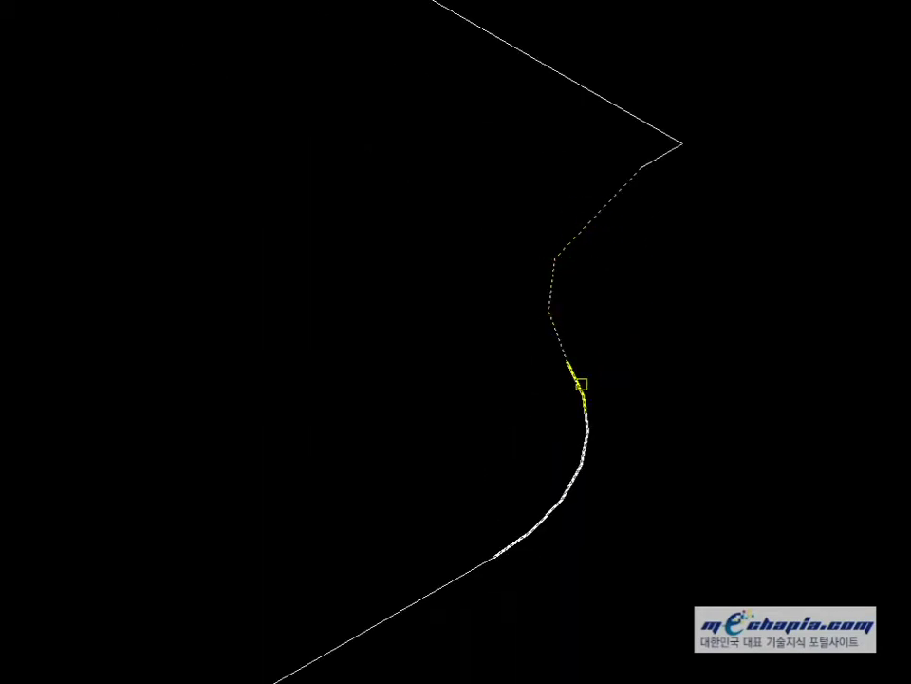
{"action": "right_click", "coordinate": [558, 476]}
{"action": "scroll", "coordinate": [414, 678], "scroll_direction": "down", "scroll_amount": 2}
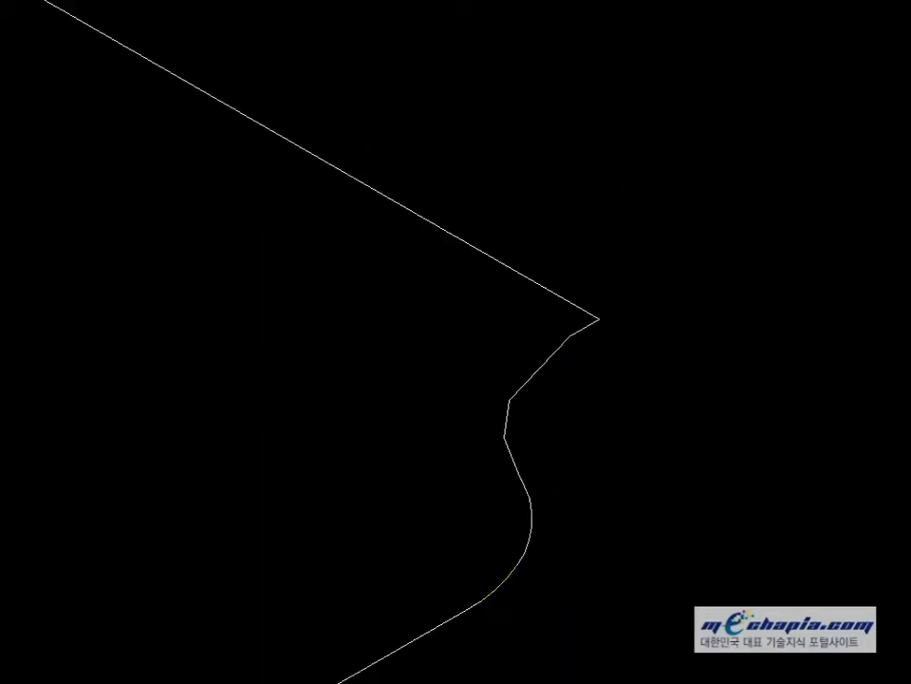
{"action": "middle_click_drag", "start_coordinate": [508, 581], "coordinate": [669, 230]}
{"action": "right_click", "coordinate": [644, 250]}
{"action": "scroll", "coordinate": [633, 237], "scroll_direction": "down", "scroll_amount": 3}
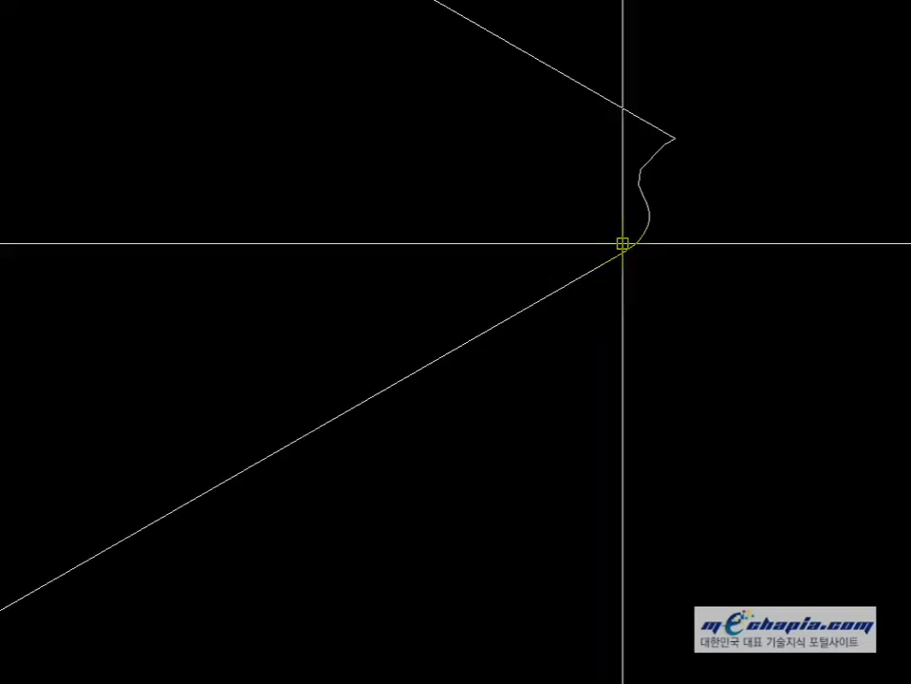
- Join the adjoining edges at the two corners of the copied outline's lower end
{"action": "middle_click_drag", "start_coordinate": [296, 395], "coordinate": [725, 130]}
{"action": "right_click", "coordinate": [203, 495]}
{"action": "left_click", "coordinate": [185, 489]}
{"action": "left_click", "coordinate": [143, 486]}
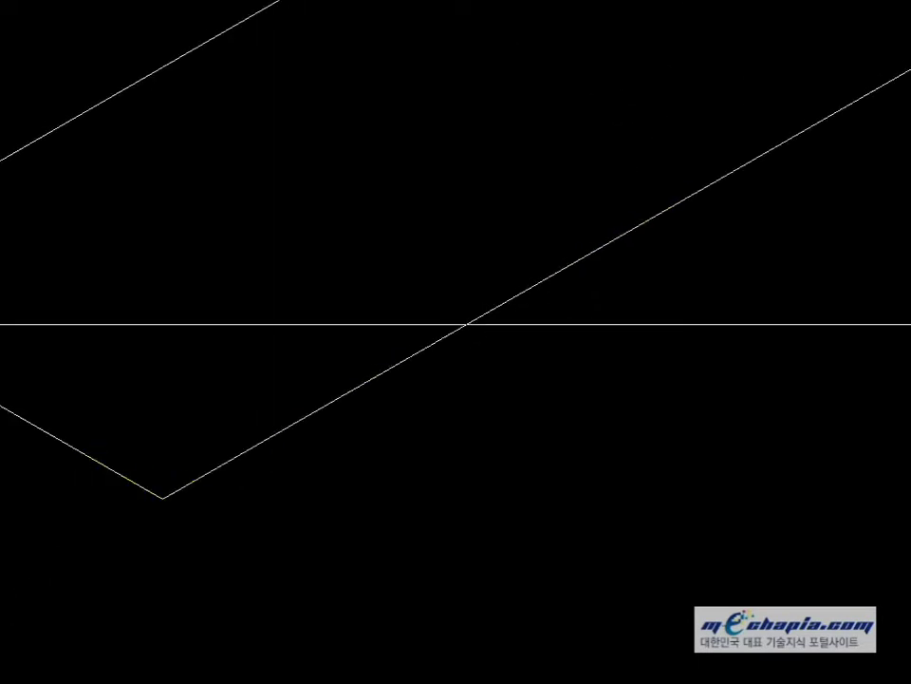
{"action": "middle_click_drag", "start_coordinate": [95, 324], "coordinate": [335, 439]}
{"action": "right_click", "coordinate": [76, 415]}
{"action": "left_click", "coordinate": [55, 417]}
{"action": "left_click", "coordinate": [197, 303]}
- Join the adjoining edges at the copied outline's inner corner and at both ends of its short sloped edge
{"action": "middle_click_drag", "start_coordinate": [548, 72], "coordinate": [465, 385]}
{"action": "right_click", "coordinate": [470, 381]}
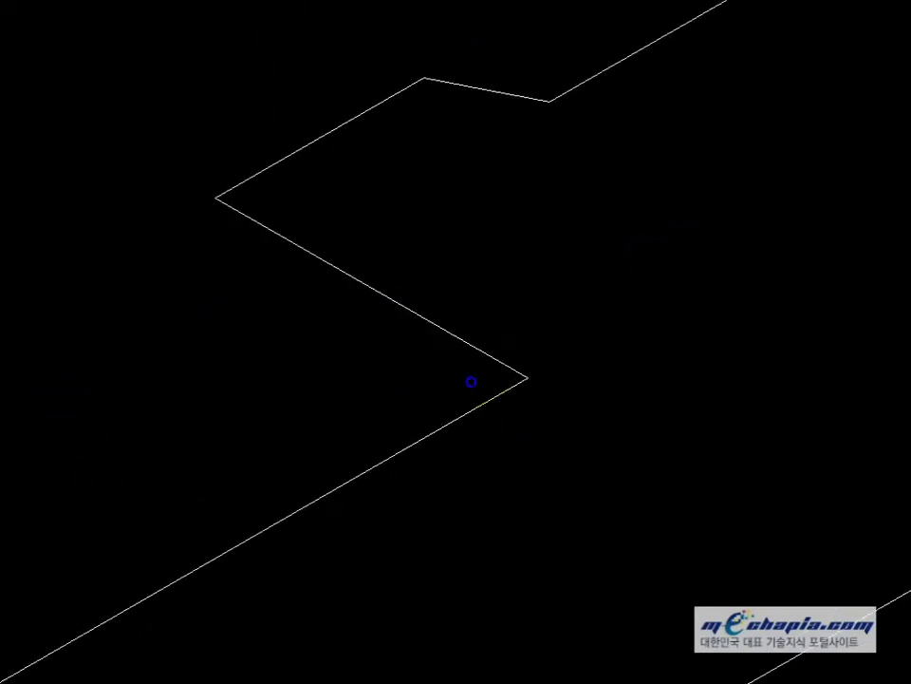
{"action": "left_click", "coordinate": [497, 394]}
{"action": "left_click", "coordinate": [447, 328]}
{"action": "middle_click_drag", "start_coordinate": [466, 115], "coordinate": [317, 254]}
{"action": "right_click", "coordinate": [307, 251]}
{"action": "left_click", "coordinate": [254, 227]}
{"action": "left_click", "coordinate": [305, 226]}
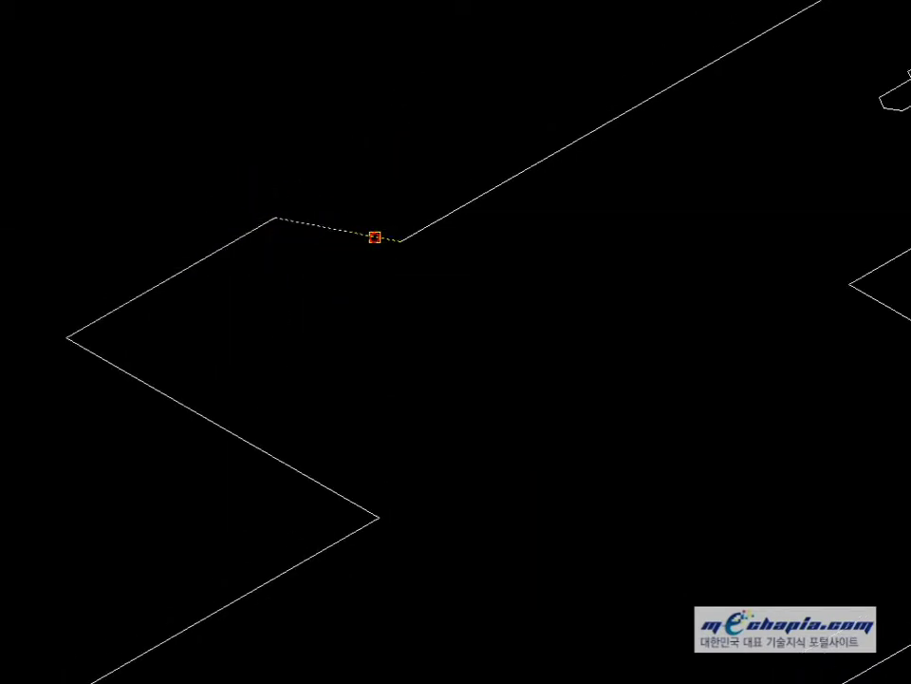
{"action": "left_click", "coordinate": [422, 230]}
- Join the adjoining edges at the copied outline's upper corner and at the near side of the threaded hole's opening
{"action": "scroll", "coordinate": [422, 231], "scroll_direction": "down", "scroll_amount": 5}
{"action": "middle_click_drag", "start_coordinate": [586, 114], "coordinate": [355, 310]}
{"action": "scroll", "coordinate": [399, 320], "scroll_direction": "up", "scroll_amount": 2}
{"action": "right_click", "coordinate": [404, 316]}
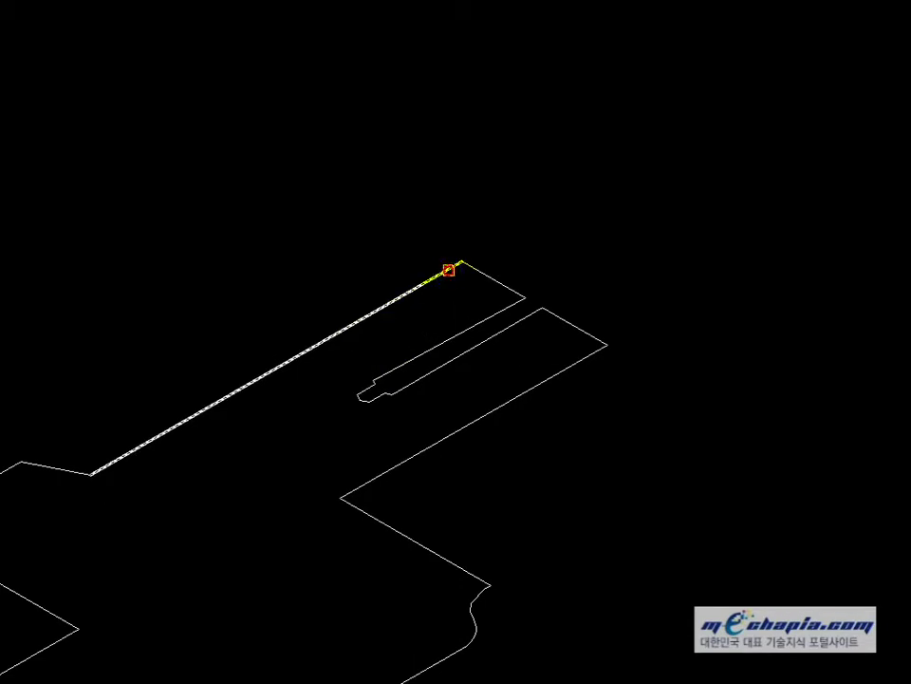
{"action": "left_click", "coordinate": [449, 270]}
{"action": "left_click", "coordinate": [482, 272]}
{"action": "right_click", "coordinate": [504, 295]}
{"action": "left_click", "coordinate": [504, 286]}
{"action": "left_click", "coordinate": [506, 308]}
{"action": "scroll", "coordinate": [424, 351], "scroll_direction": "down", "scroll_amount": 2}
{"action": "middle_click_drag", "start_coordinate": [392, 387], "coordinate": [606, 178]}
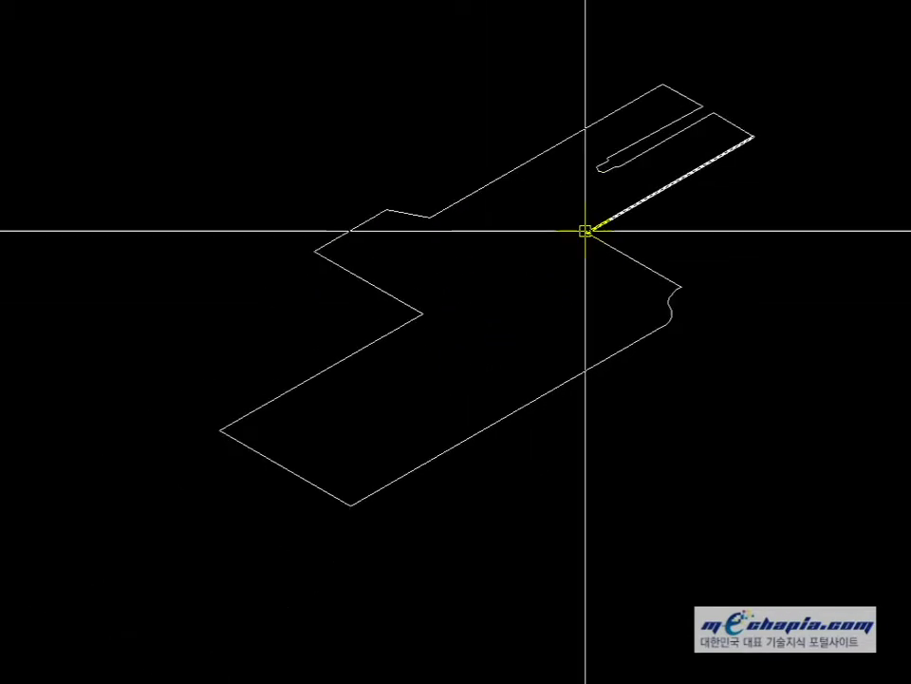
- Hatch the inside of the copied outline with the ANSI31 pattern at angle 0 and scale 1
{"action": "type", "text": "h"}
{"action": "right_click", "coordinate": [564, 272]}
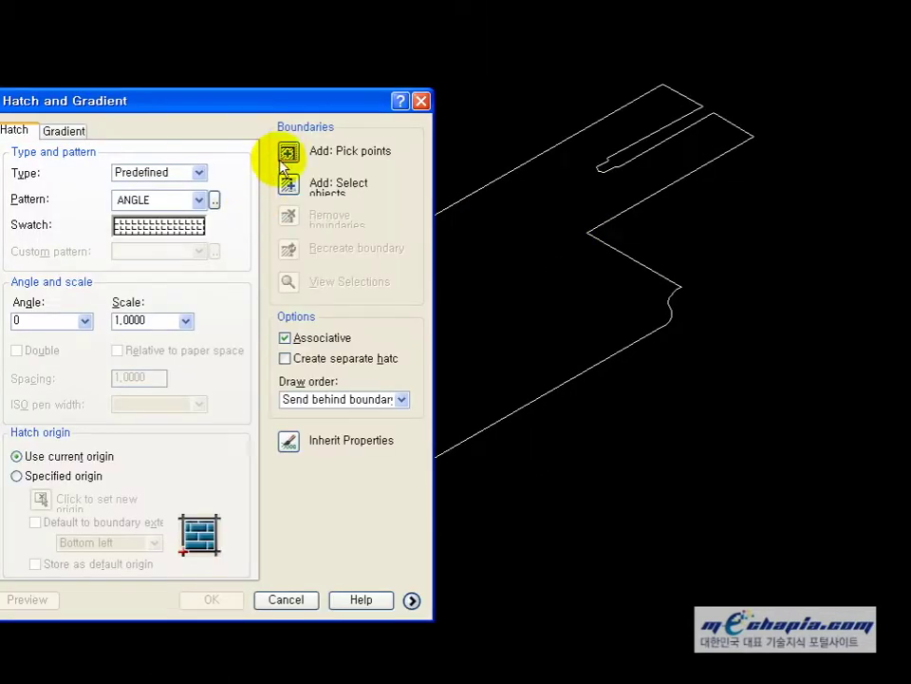
{"action": "left_click", "coordinate": [282, 158]}
{"action": "left_click", "coordinate": [493, 255]}
{"action": "key", "text": "Return"}
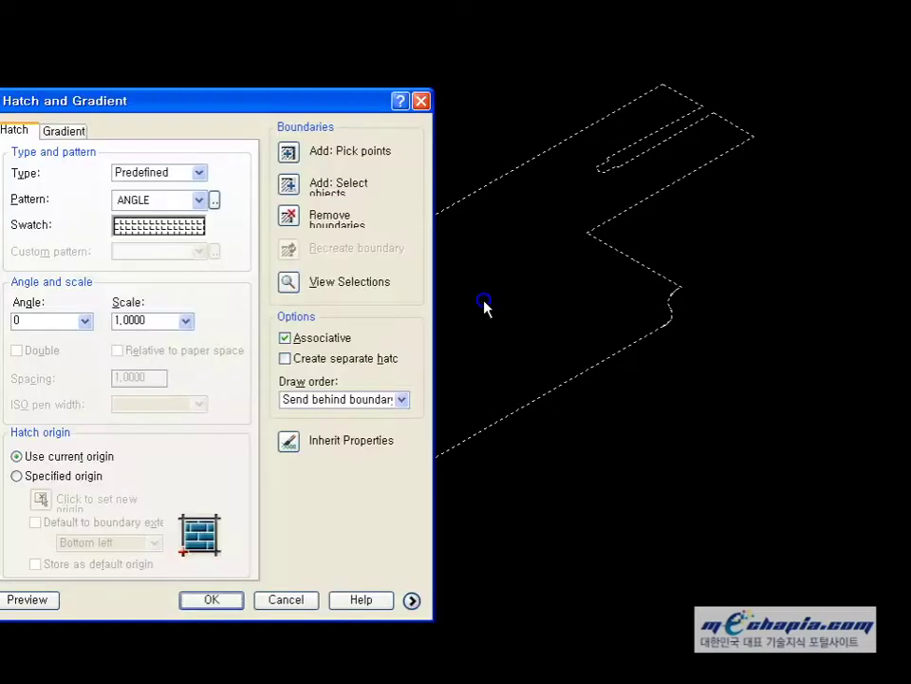
{"action": "left_click", "coordinate": [166, 231]}
{"action": "left_click", "coordinate": [111, 200]}
{"action": "left_click", "coordinate": [72, 201]}
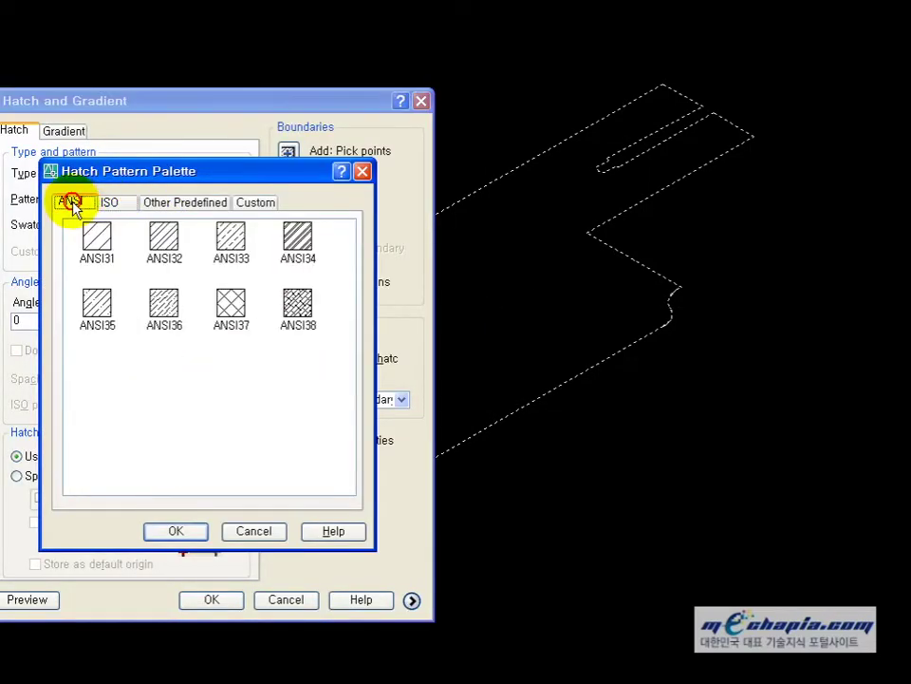
{"action": "left_click", "coordinate": [98, 239]}
{"action": "left_click", "coordinate": [178, 530]}
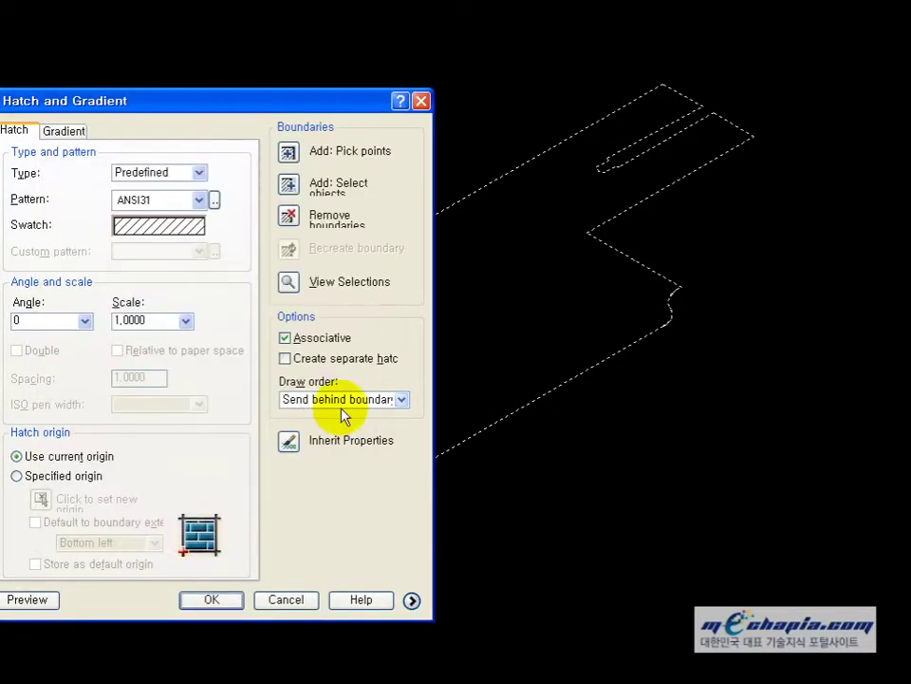
{"action": "left_click", "coordinate": [210, 602]}
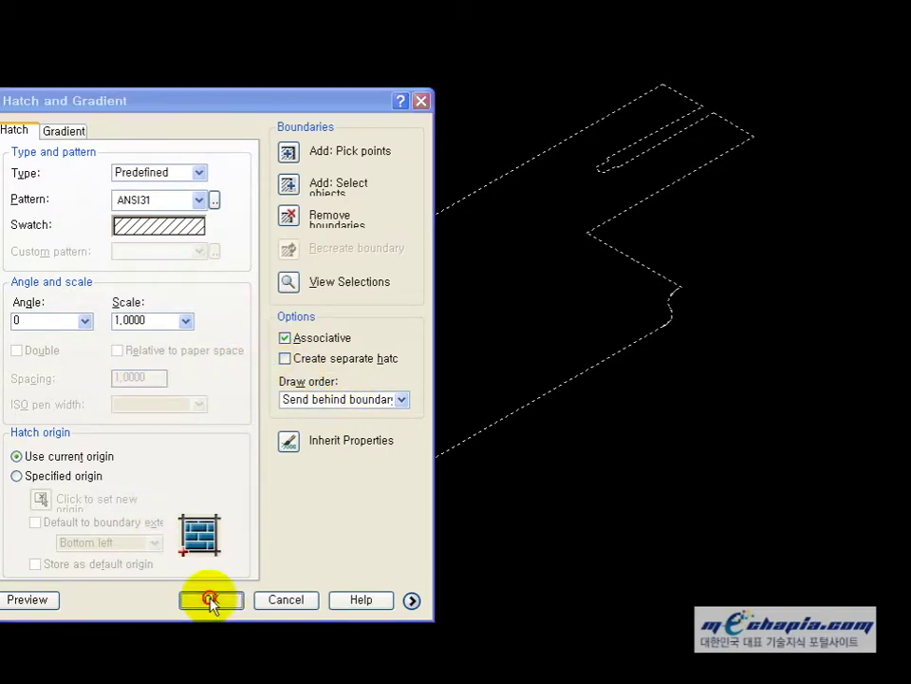
{"action": "scroll", "coordinate": [382, 413], "scroll_direction": "down", "scroll_amount": 5}
{"action": "middle_click_drag", "start_coordinate": [382, 413], "coordinate": [568, 443]}
{"action": "scroll", "coordinate": [0, 421], "scroll_direction": "up", "scroll_amount": 2}
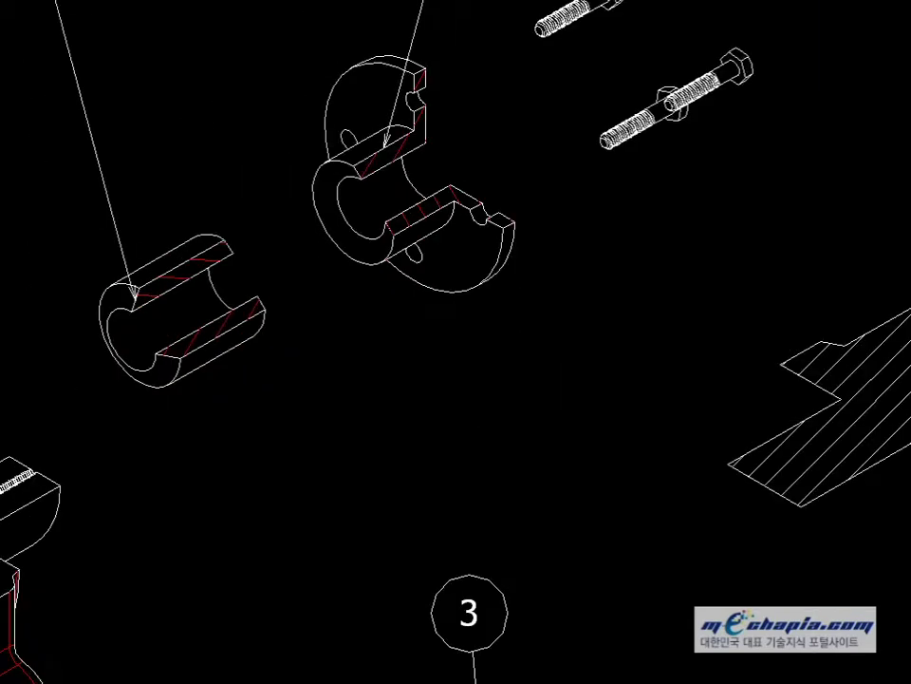
{"action": "middle_click_drag", "start_coordinate": [423, 488], "coordinate": [389, 409]}
{"action": "middle_click_drag", "start_coordinate": [647, 401], "coordinate": [506, 395]}
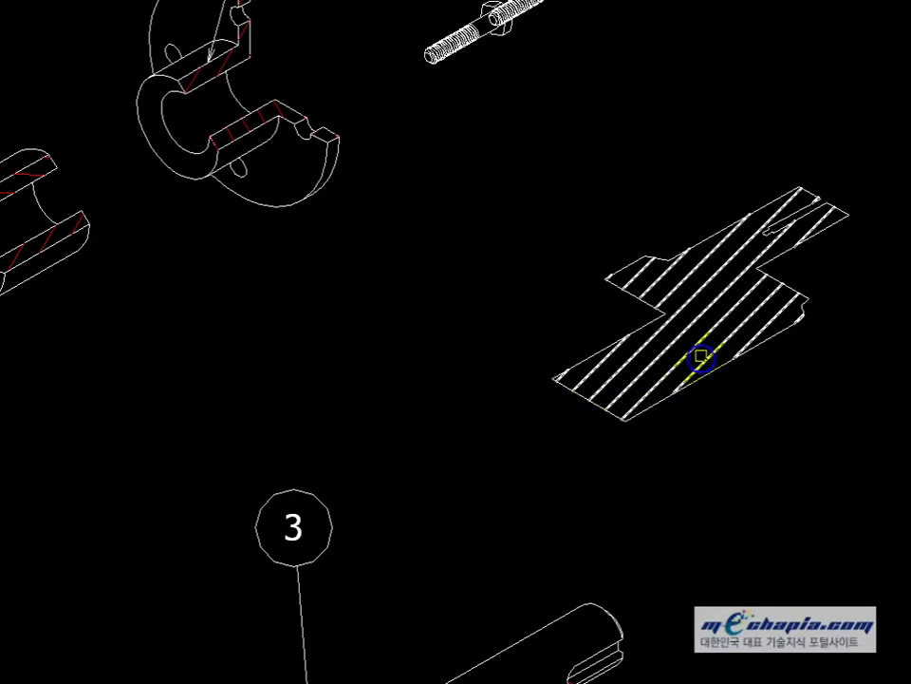
{"action": "left_click", "coordinate": [629, 394]}
{"action": "left_click", "coordinate": [553, 379]}
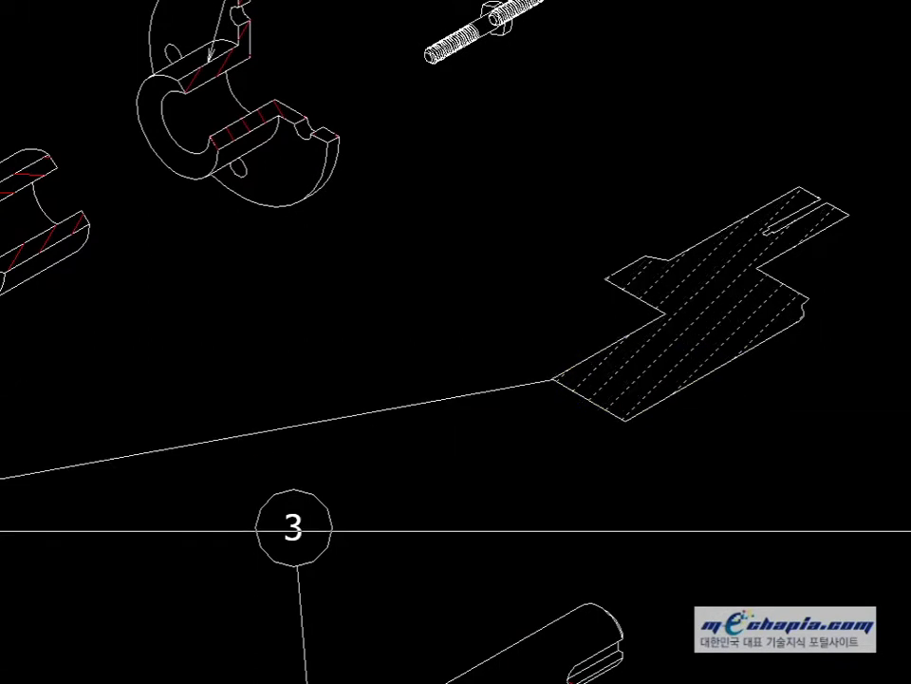
{"action": "key", "text": "Escape"}
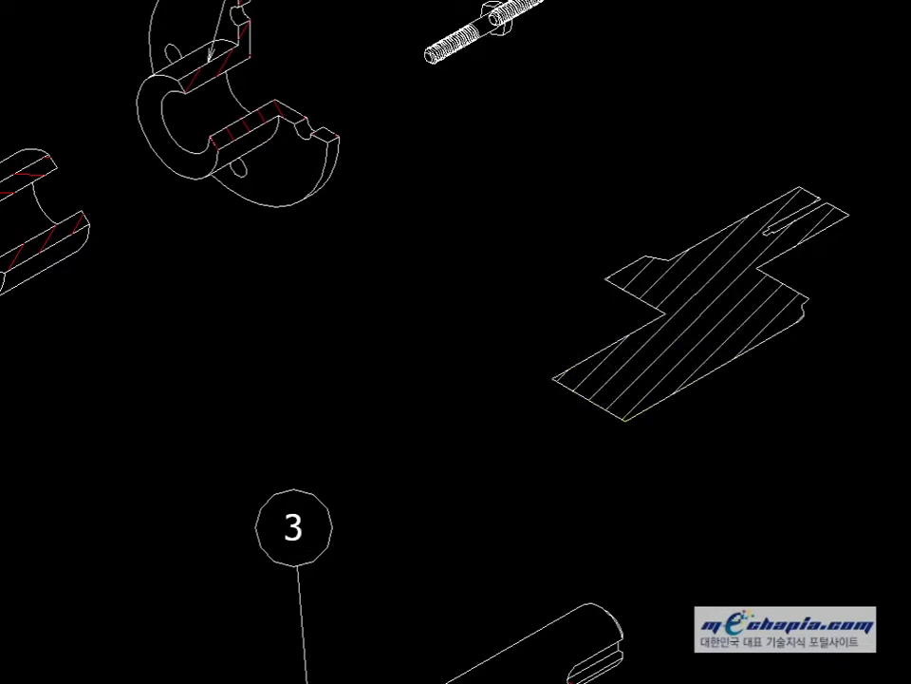
- Erase the hatch from the copied outline and copy the round hole's ellipse from the pump body's cut face into it
{"action": "left_click", "coordinate": [668, 375]}
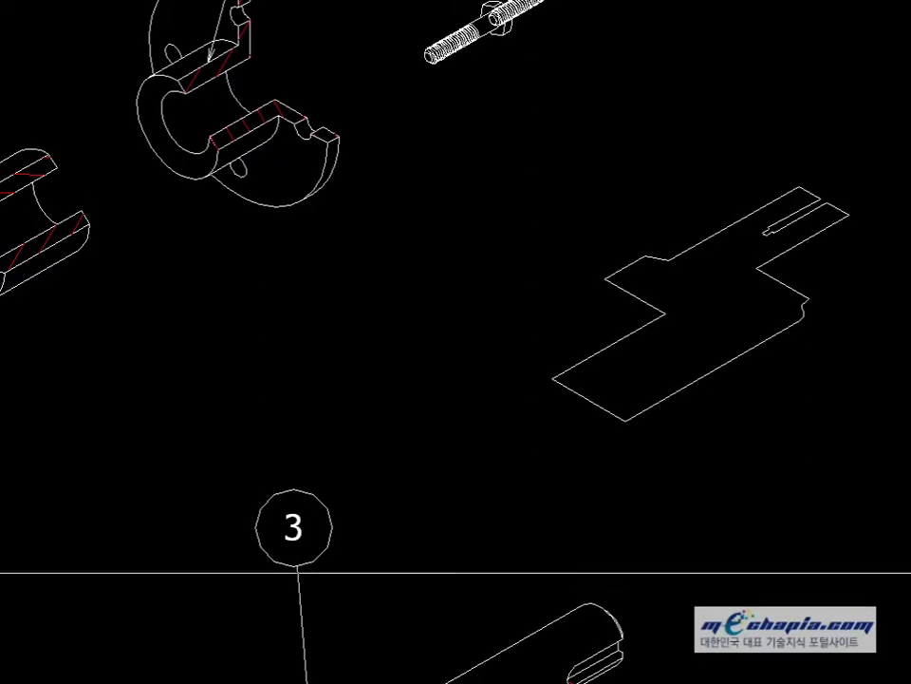
{"action": "left_click", "coordinate": [0, 566]}
{"action": "left_click", "coordinate": [558, 381]}
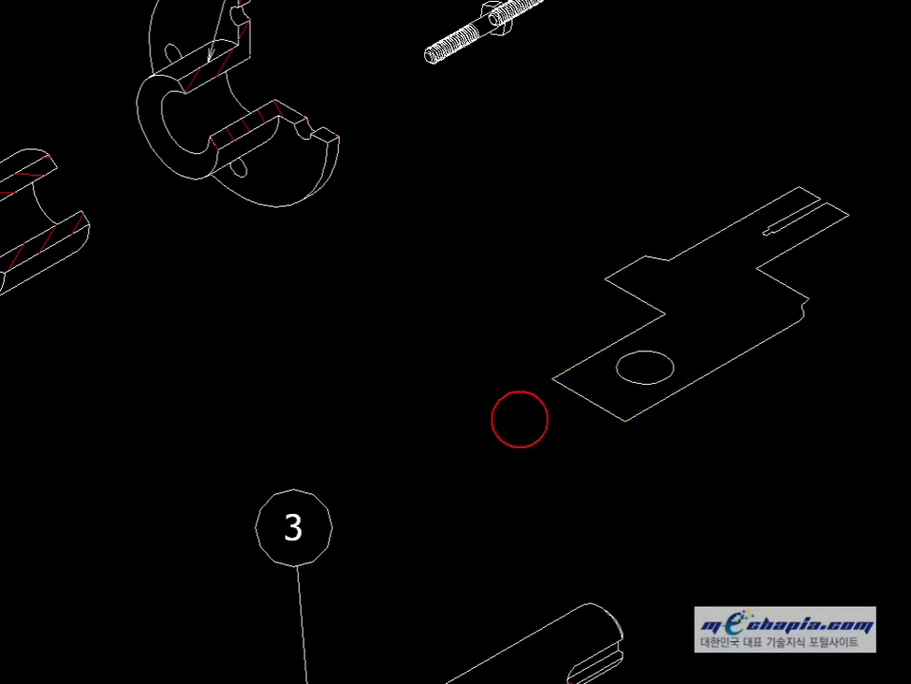
- Start a new ANSI31 hatch for the copied outline with the round hole, defining its boundary by internal points
{"action": "middle_click_drag", "start_coordinate": [521, 419], "coordinate": [390, 449]}
{"action": "key", "text": "h"}
{"action": "right_click", "coordinate": [417, 450]}
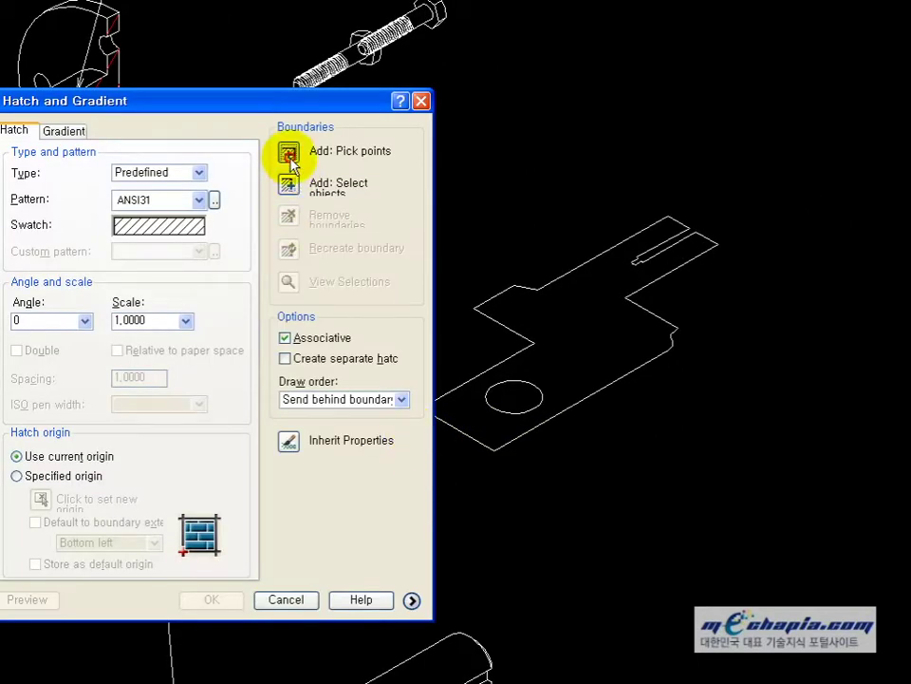
{"action": "left_click", "coordinate": [288, 153]}
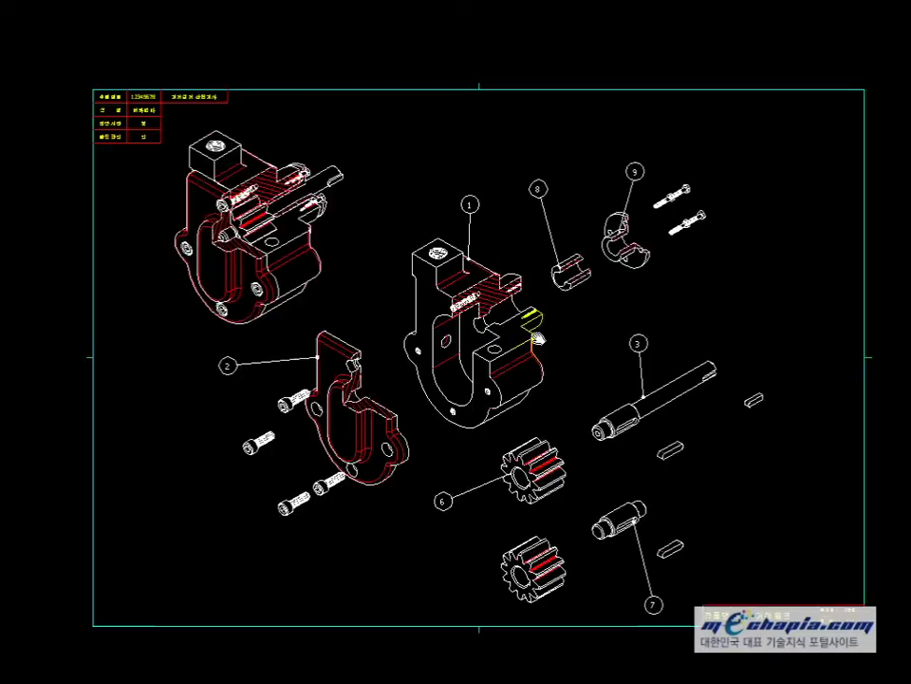
- Examine the exploded pump body's unhatched lower cut face and the small threaded hole at its end
{"action": "scroll", "coordinate": [539, 337], "scroll_direction": "up", "scroll_amount": 2}
{"action": "middle_click_drag", "start_coordinate": [289, 211], "coordinate": [342, 309]}
{"action": "scroll", "coordinate": [341, 309], "scroll_direction": "up", "scroll_amount": 4}
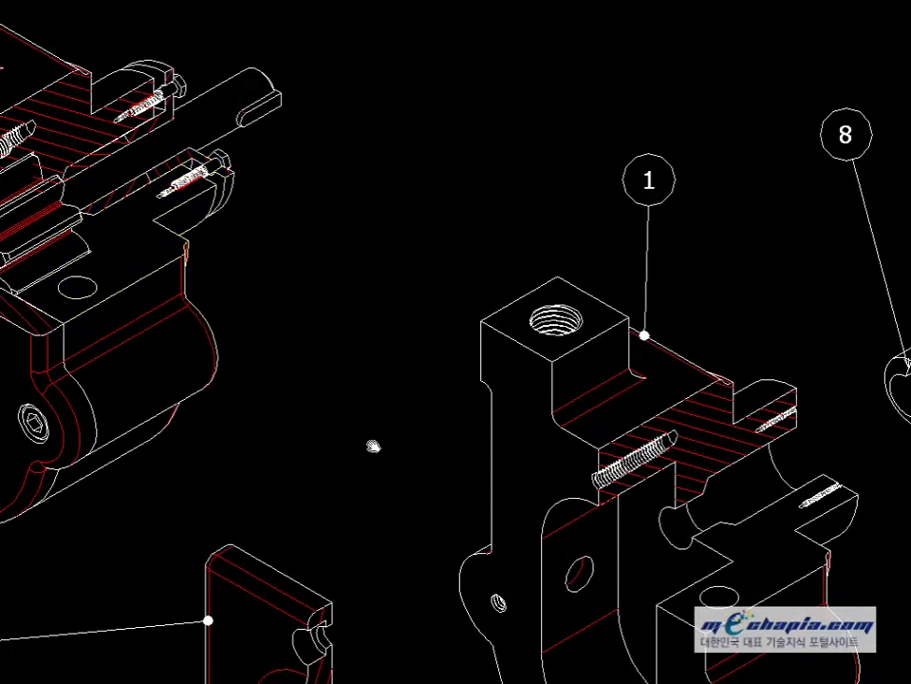
{"action": "middle_click_drag", "start_coordinate": [373, 446], "coordinate": [299, 317]}
{"action": "middle_click_drag", "start_coordinate": [613, 360], "coordinate": [436, 310]}
{"action": "scroll", "coordinate": [434, 315], "scroll_direction": "up", "scroll_amount": 3}
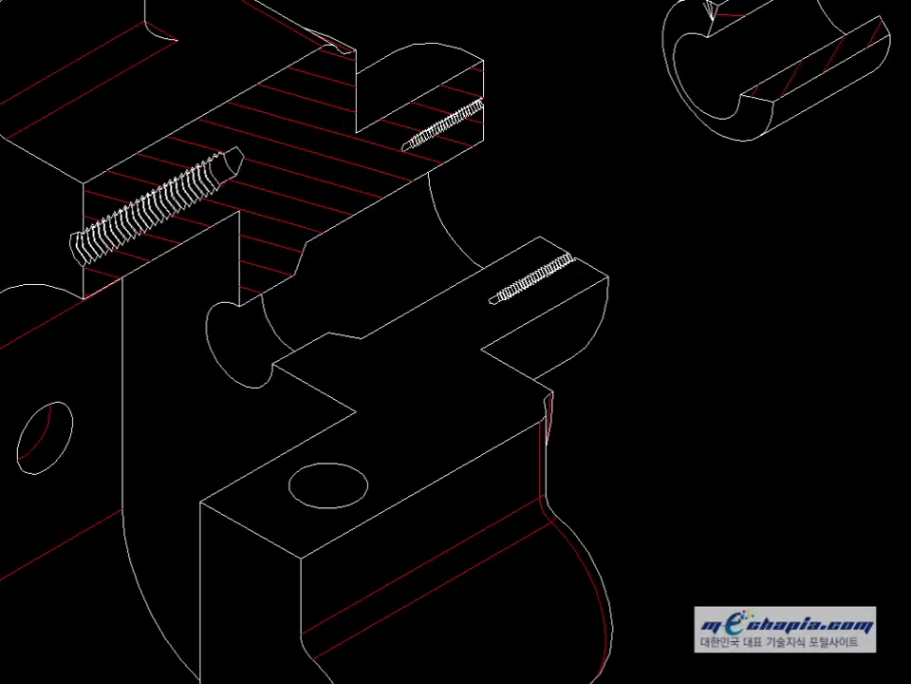
{"action": "middle_click_drag", "start_coordinate": [417, 371], "coordinate": [408, 295]}
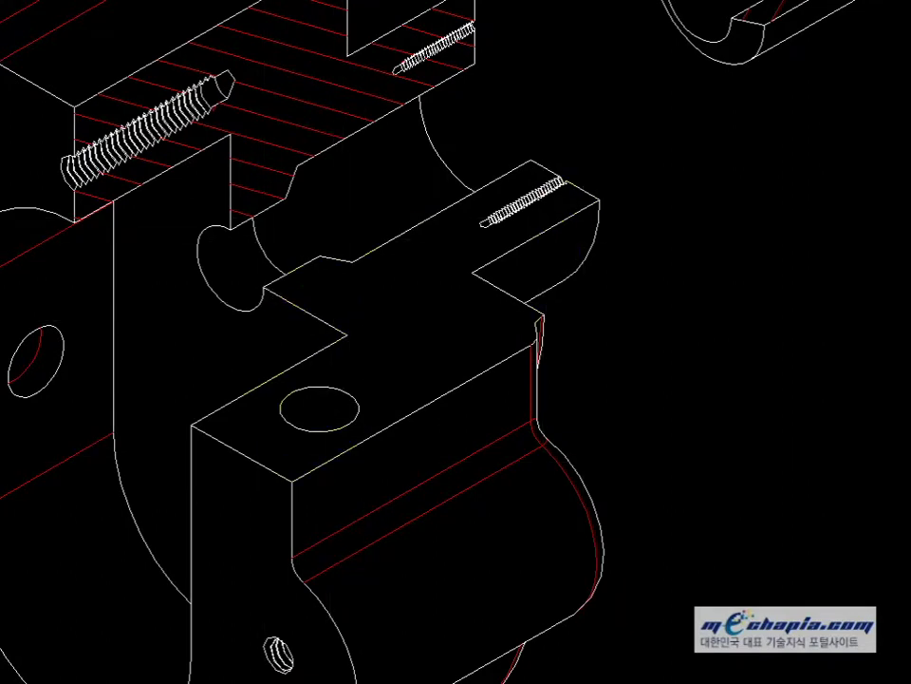
{"action": "scroll", "coordinate": [529, 180], "scroll_direction": "up", "scroll_amount": 6}
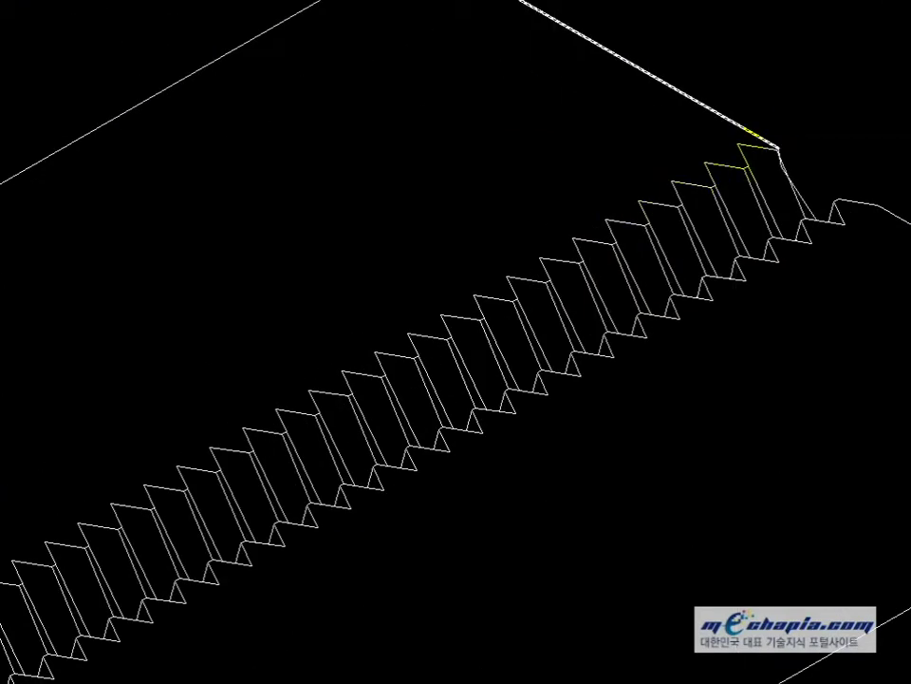
{"action": "scroll", "coordinate": [604, 248], "scroll_direction": "down", "scroll_amount": 3}
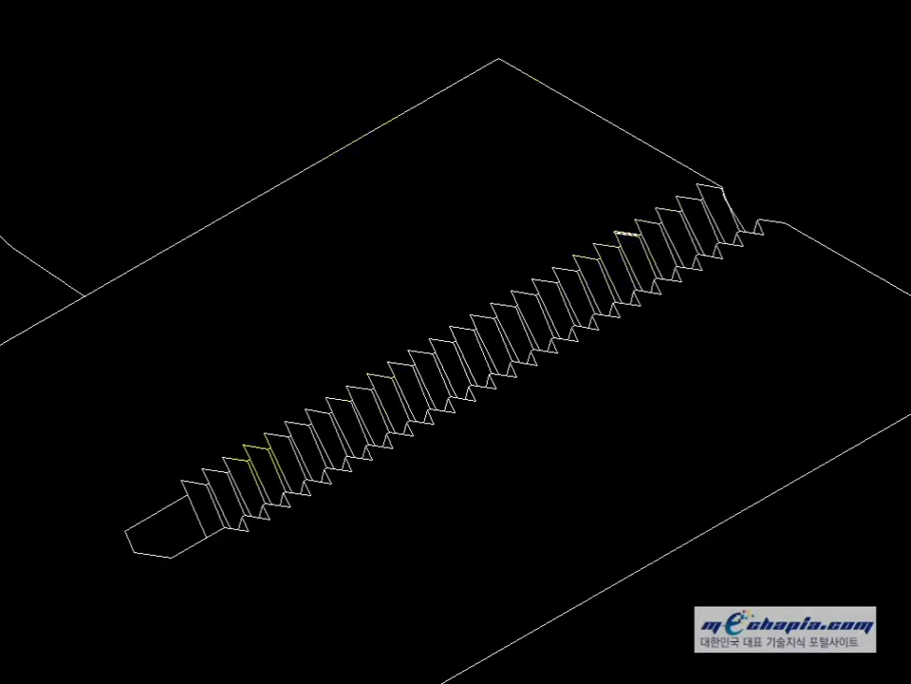
{"action": "scroll", "coordinate": [244, 342], "scroll_direction": "up", "scroll_amount": 6}
{"action": "scroll", "coordinate": [277, 340], "scroll_direction": "down", "scroll_amount": 8}
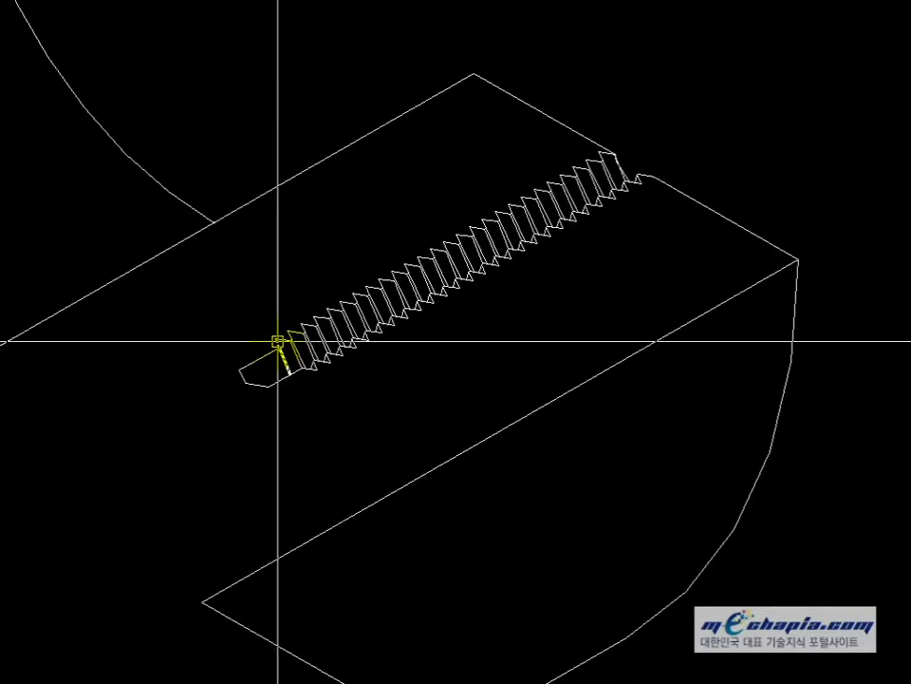
- Copy the lower cut face's outline, its round hole and the threaded hole's end edges to the empty area beside the exploded parts
{"action": "scroll", "coordinate": [277, 340], "scroll_direction": "down", "scroll_amount": 5}
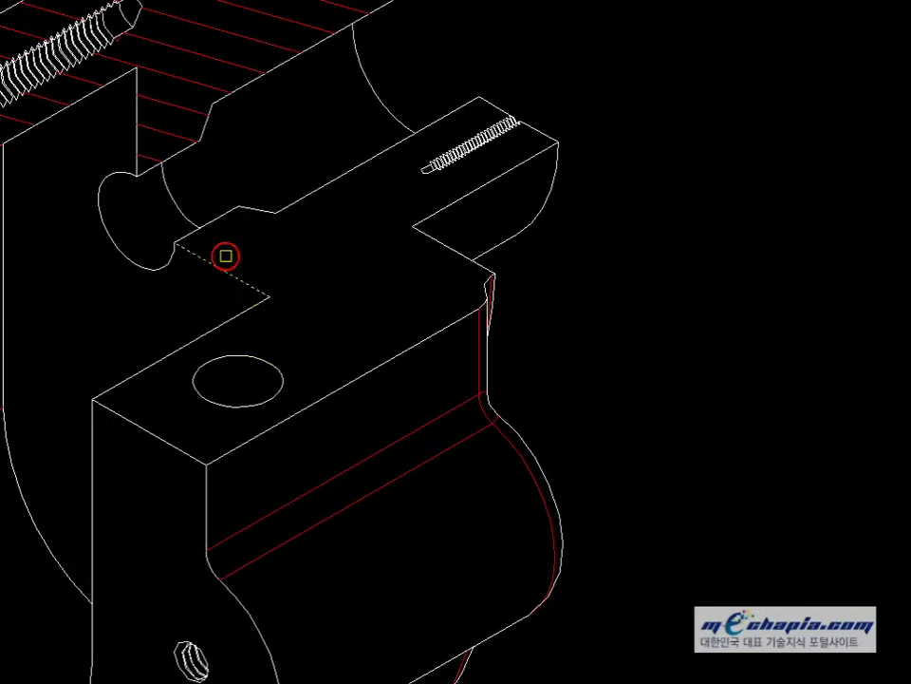
{"action": "scroll", "coordinate": [554, 86], "scroll_direction": "up", "scroll_amount": 3}
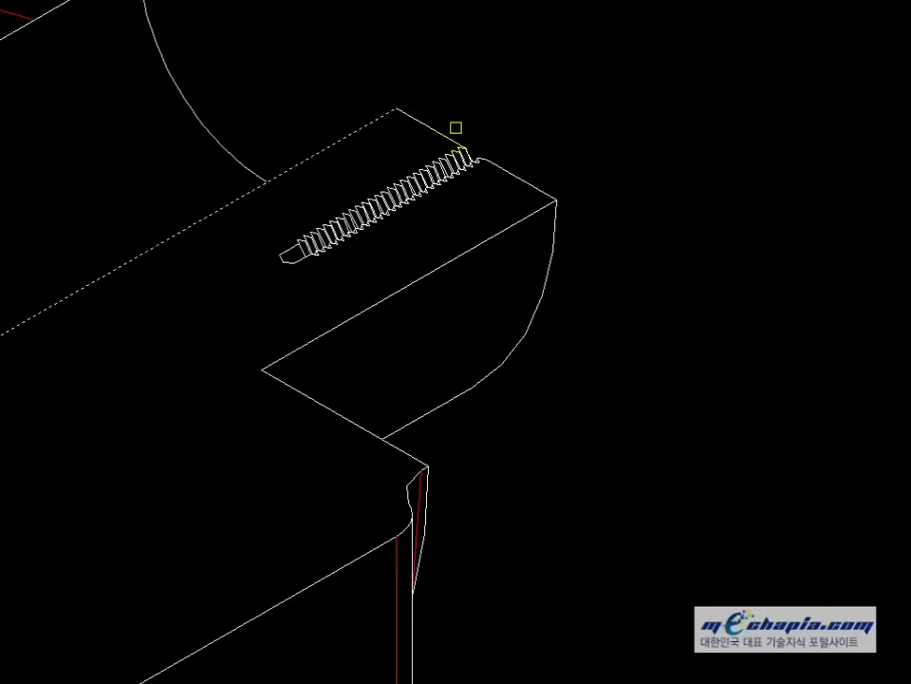
{"action": "left_click", "coordinate": [444, 261]}
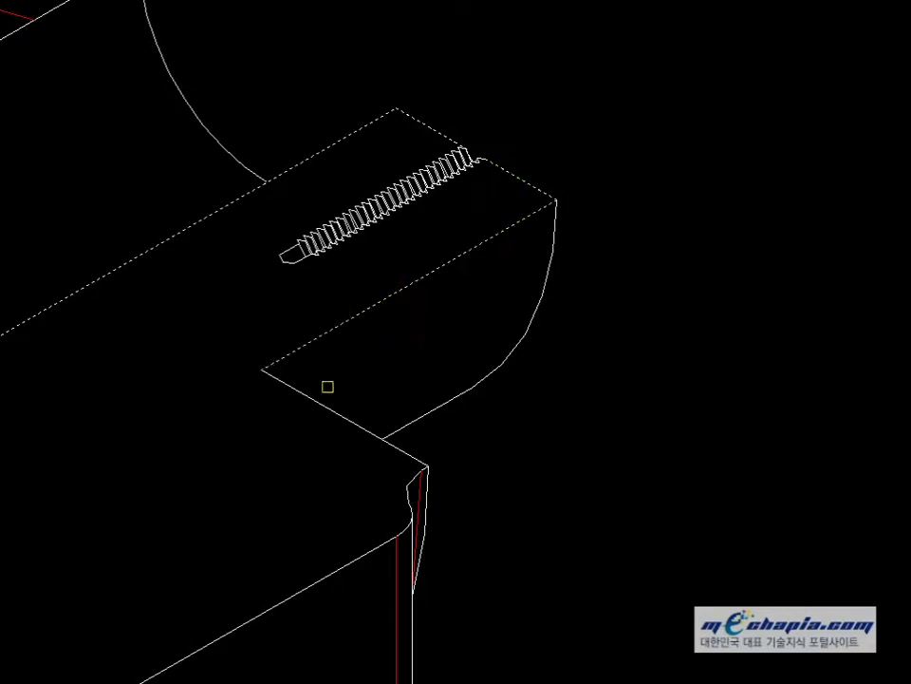
{"action": "middle_click_drag", "start_coordinate": [320, 401], "coordinate": [391, 194]}
{"action": "scroll", "coordinate": [481, 234], "scroll_direction": "up", "scroll_amount": 5}
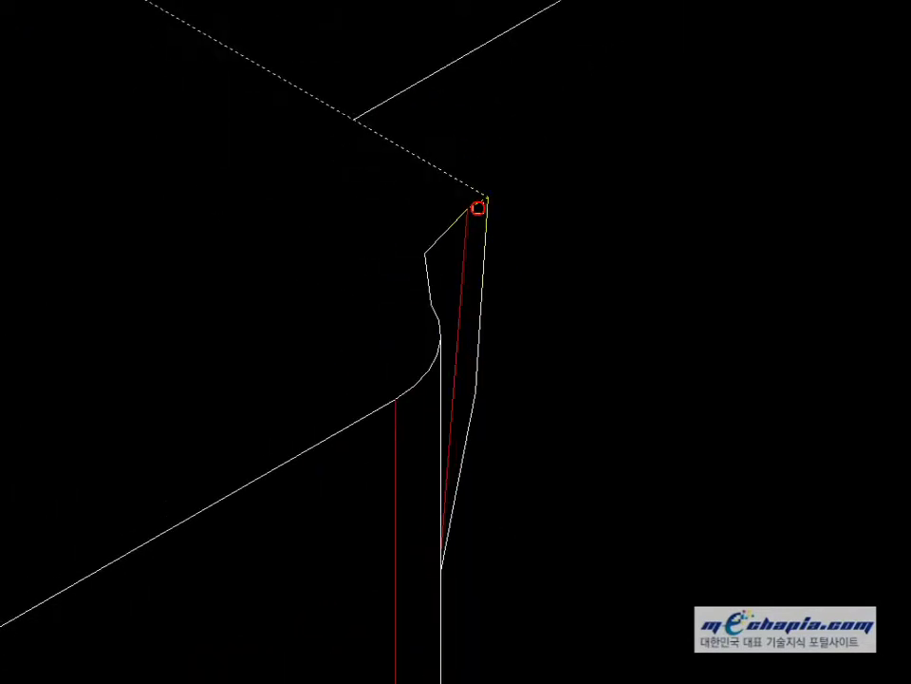
{"action": "scroll", "coordinate": [435, 329], "scroll_direction": "down", "scroll_amount": 5}
{"action": "middle_click_drag", "start_coordinate": [304, 468], "coordinate": [329, 258]}
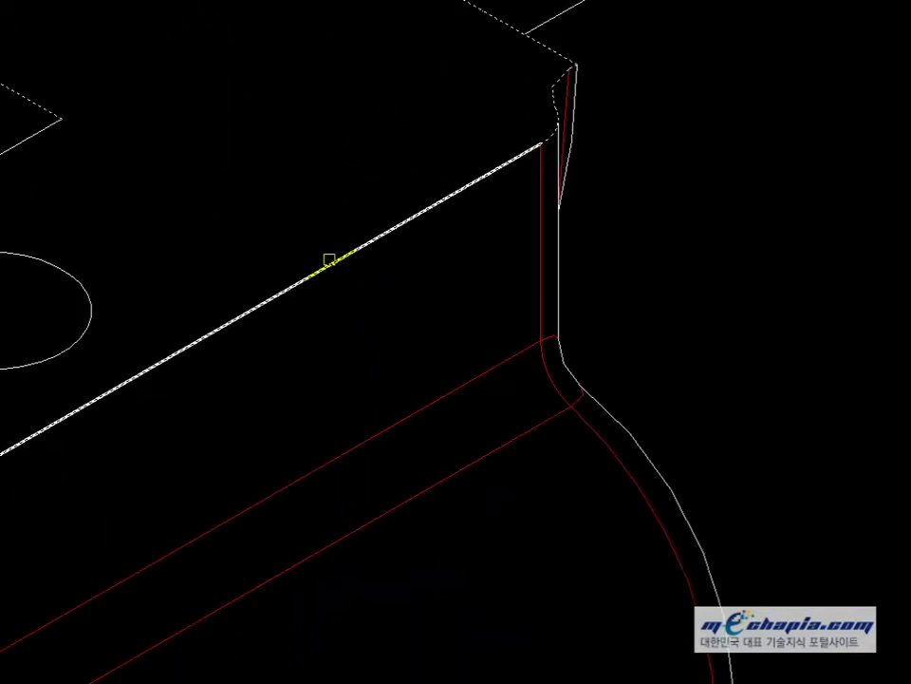
{"action": "left_click", "coordinate": [330, 259]}
{"action": "middle_click_drag", "start_coordinate": [15, 248], "coordinate": [15, 352]}
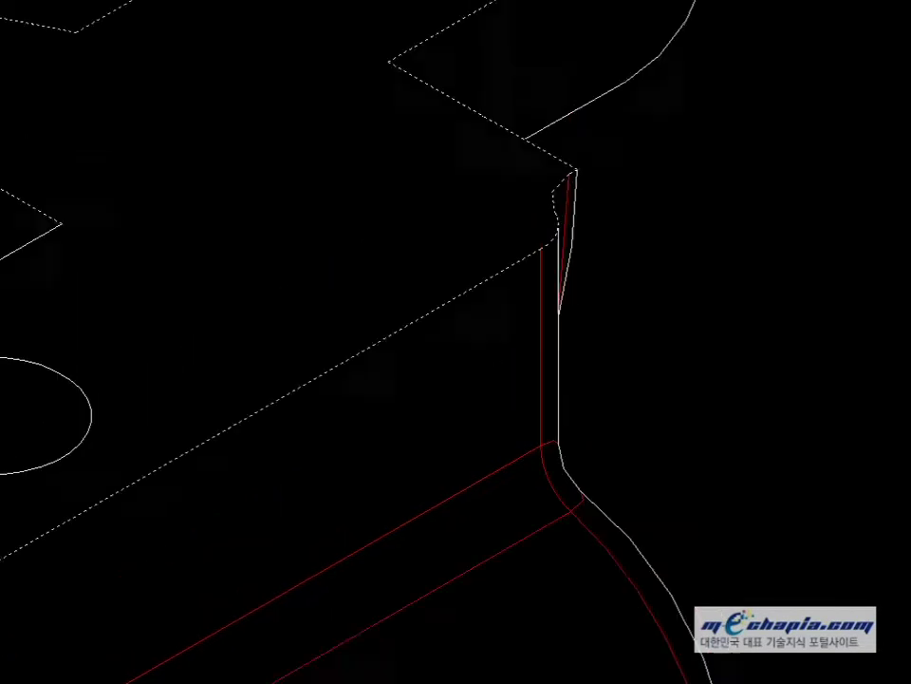
{"action": "scroll", "coordinate": [15, 351], "scroll_direction": "down", "scroll_amount": 2}
{"action": "middle_click_drag", "start_coordinate": [237, 100], "coordinate": [44, 336]}
{"action": "scroll", "coordinate": [44, 313], "scroll_direction": "up", "scroll_amount": 5}
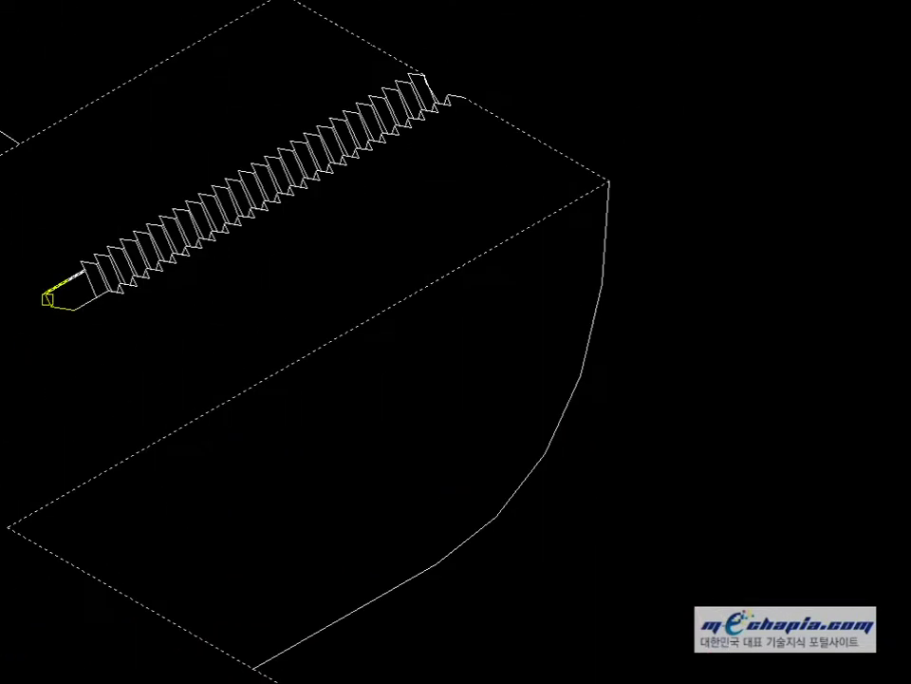
{"action": "scroll", "coordinate": [52, 308], "scroll_direction": "up", "scroll_amount": 4}
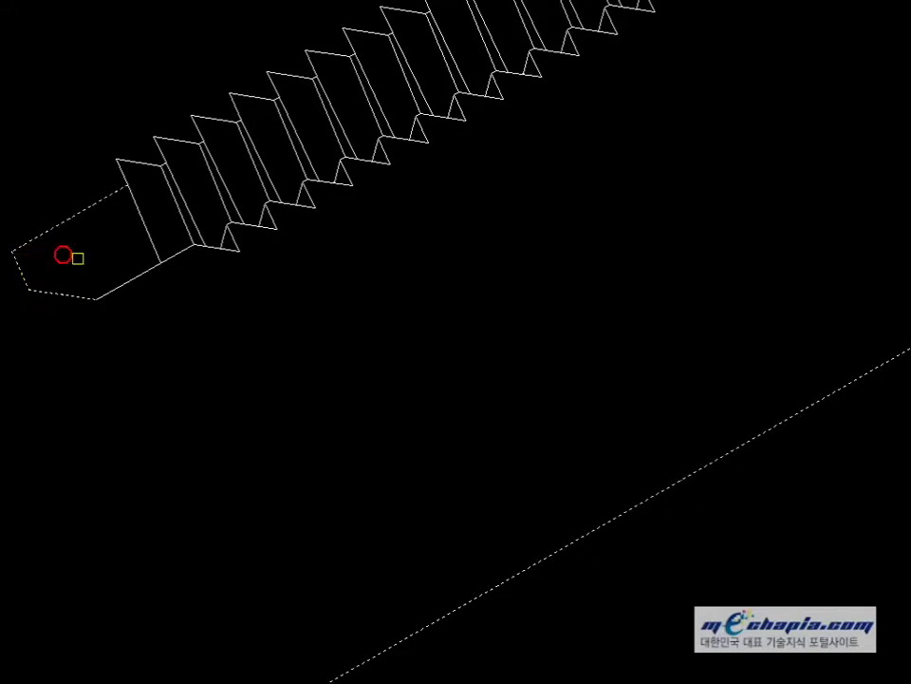
{"action": "scroll", "coordinate": [190, 294], "scroll_direction": "up", "scroll_amount": 3}
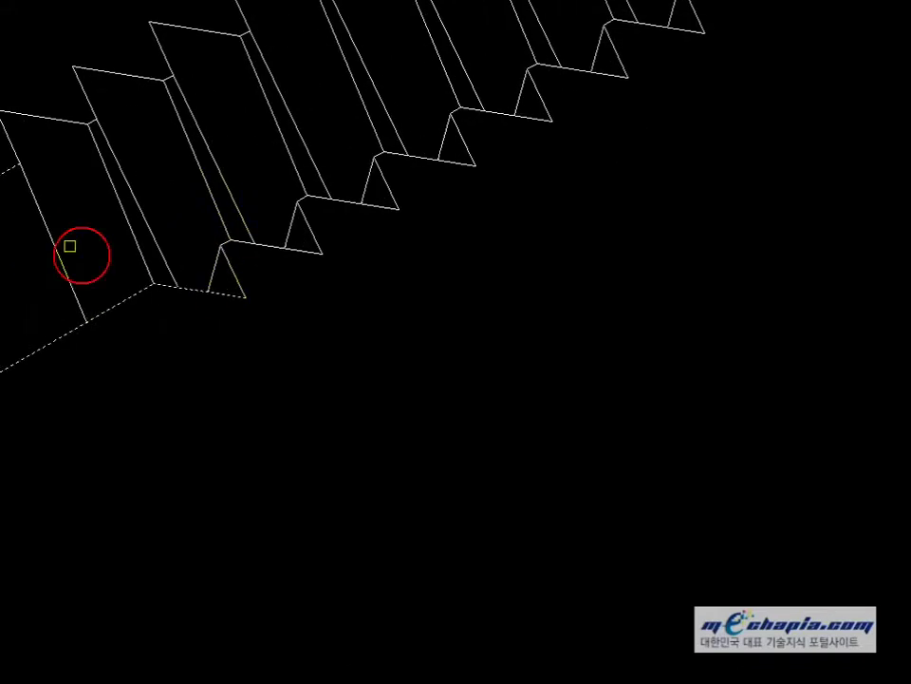
{"action": "scroll", "coordinate": [9, 190], "scroll_direction": "down", "scroll_amount": 8}
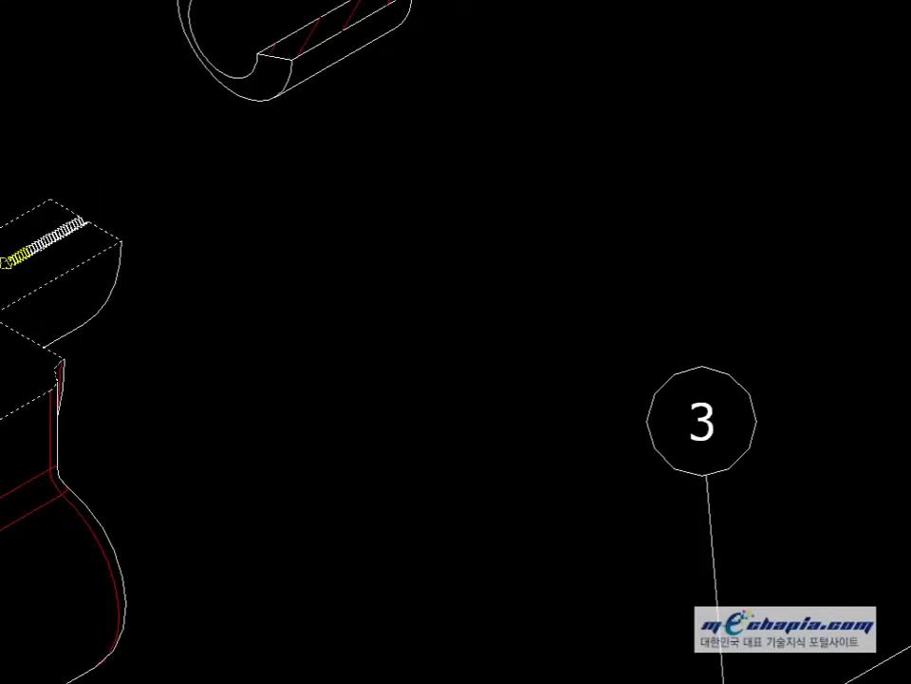
{"action": "middle_click_drag", "start_coordinate": [432, 237], "coordinate": [269, 319]}
{"action": "middle_click_drag", "start_coordinate": [409, 240], "coordinate": [181, 365]}
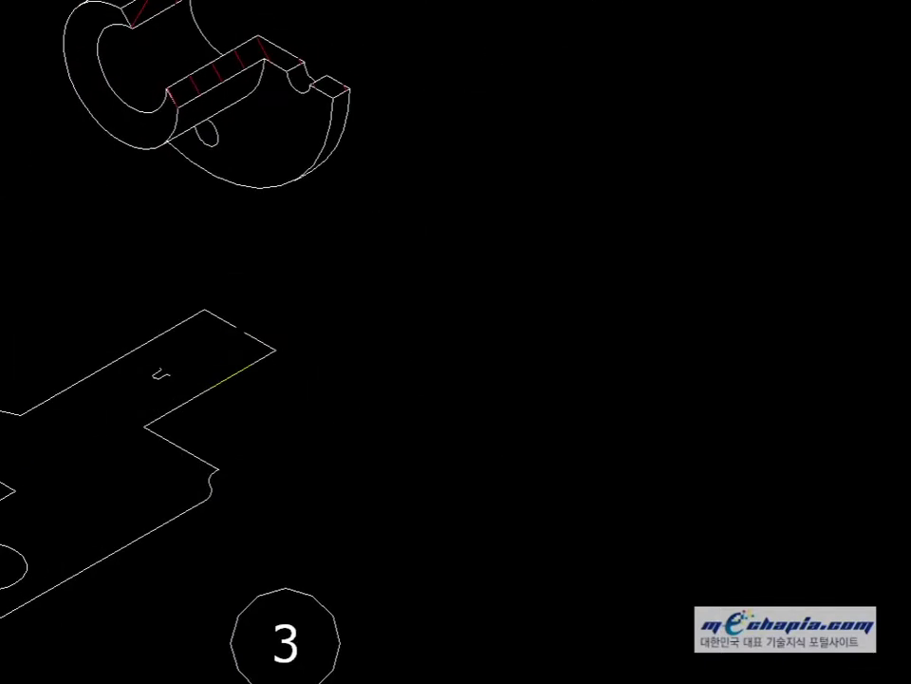
{"action": "scroll", "coordinate": [224, 361], "scroll_direction": "up", "scroll_amount": 5}
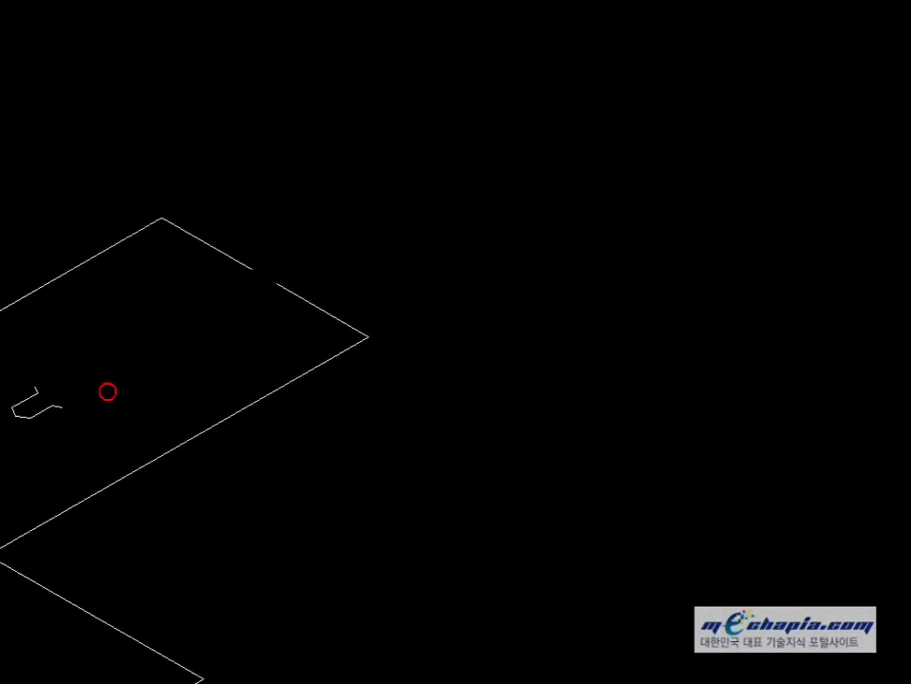
- Connect the threaded hole's end edges to the gap in the copied outline with two lines, closing the boundary around the hole
{"action": "left_click", "coordinate": [185, 385]}
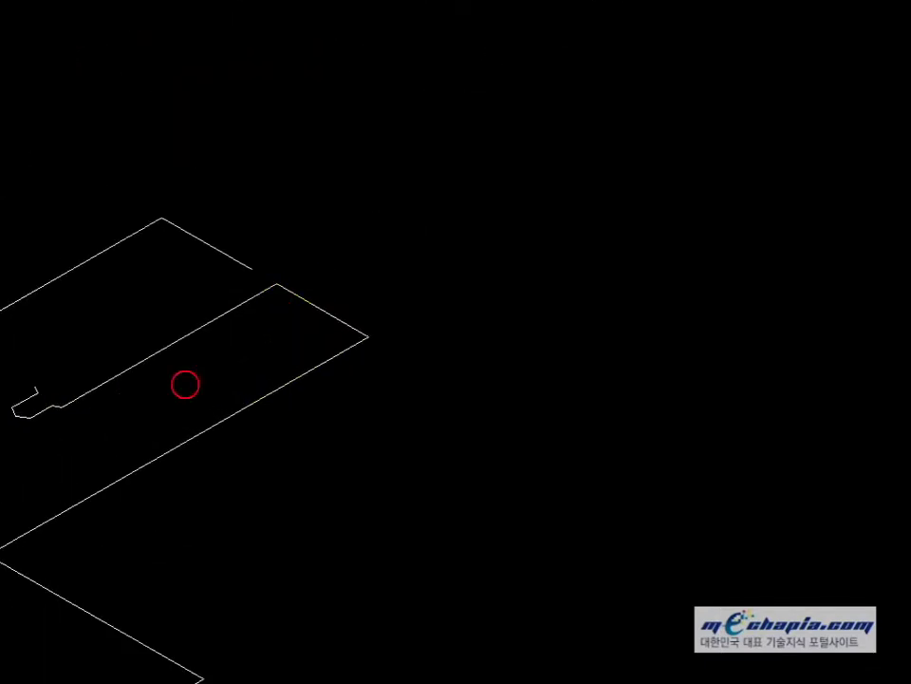
{"action": "left_click", "coordinate": [35, 387]}
{"action": "left_click", "coordinate": [252, 268]}
{"action": "scroll", "coordinate": [432, 225], "scroll_direction": "down", "scroll_amount": 2}
{"action": "middle_click_drag", "start_coordinate": [369, 321], "coordinate": [462, 213]}
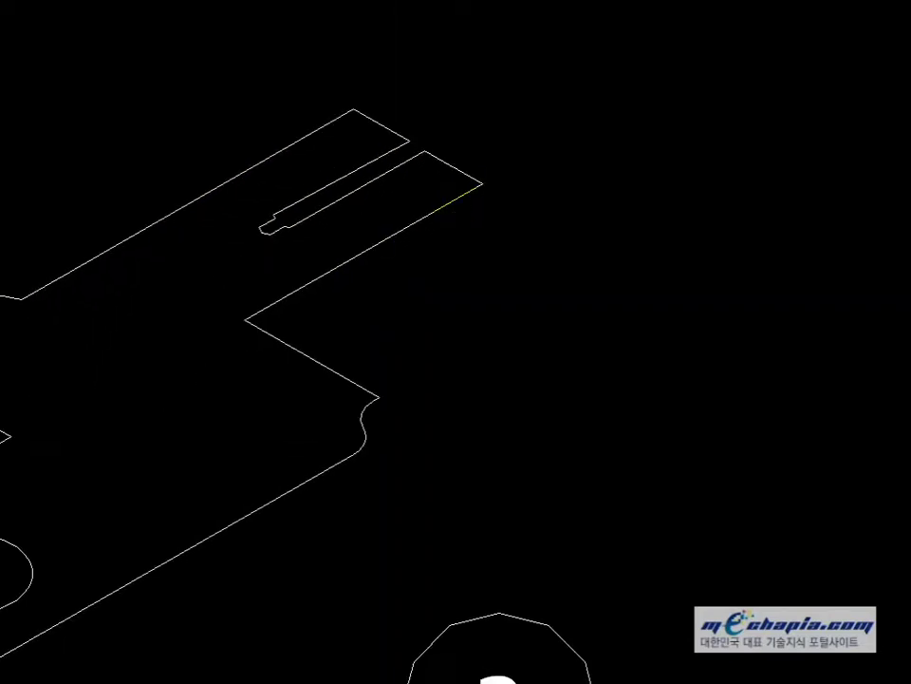
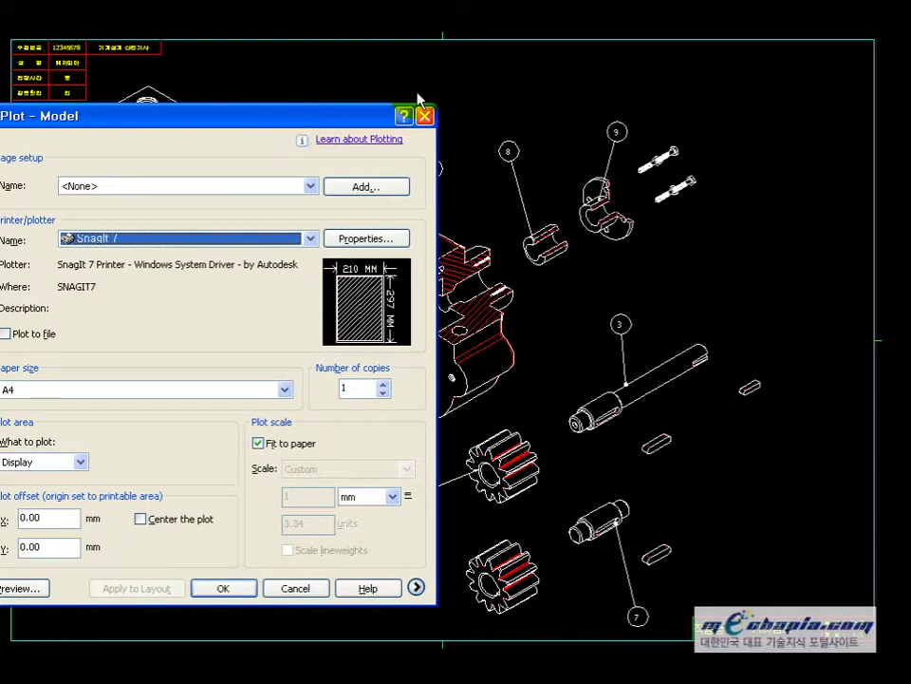
- Show the additional plot settings and assign the acad.ctb plot style table to all layouts
{"action": "left_click_drag", "start_coordinate": [398, 129], "coordinate": [526, 96]}
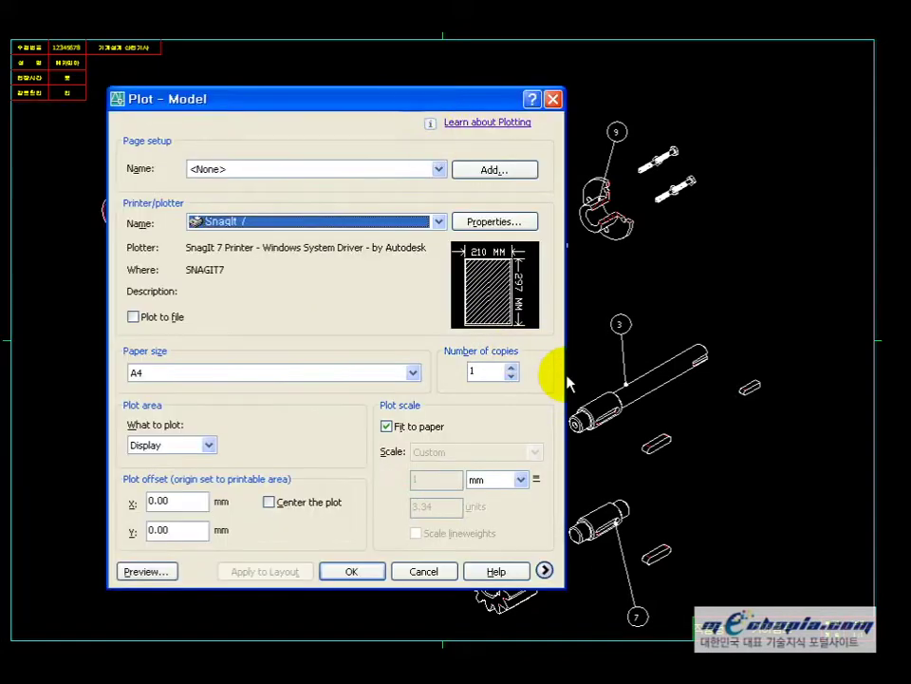
{"action": "left_click", "coordinate": [544, 570]}
{"action": "left_click", "coordinate": [702, 169]}
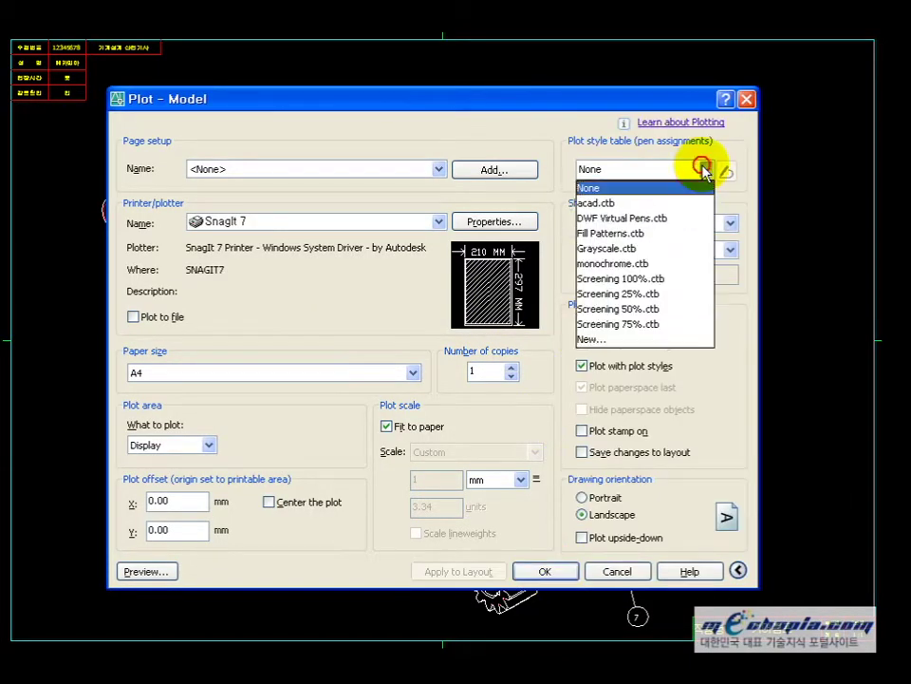
{"action": "left_click", "coordinate": [639, 203]}
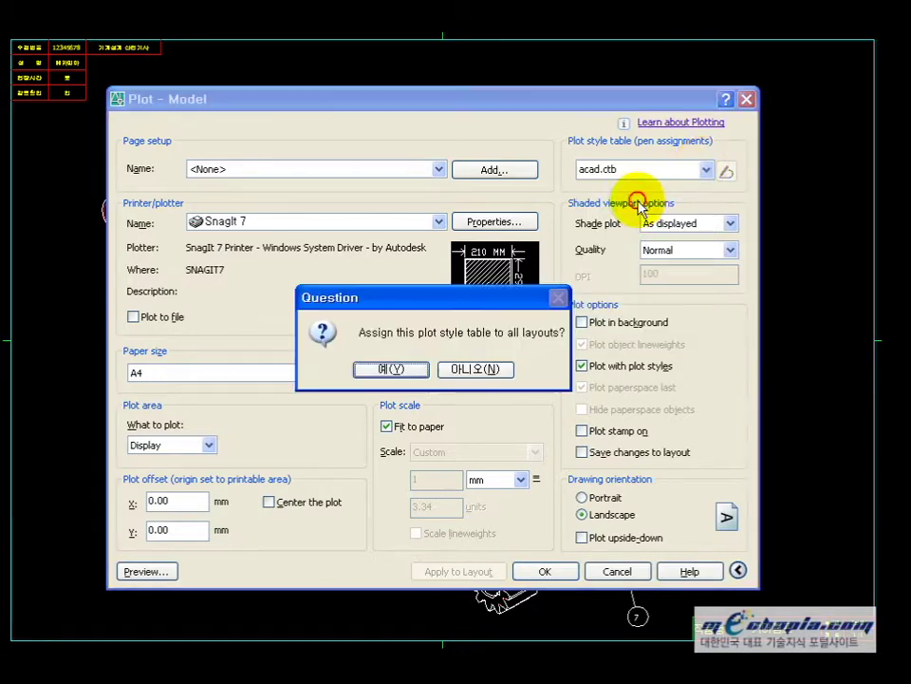
{"action": "left_click", "coordinate": [415, 370]}
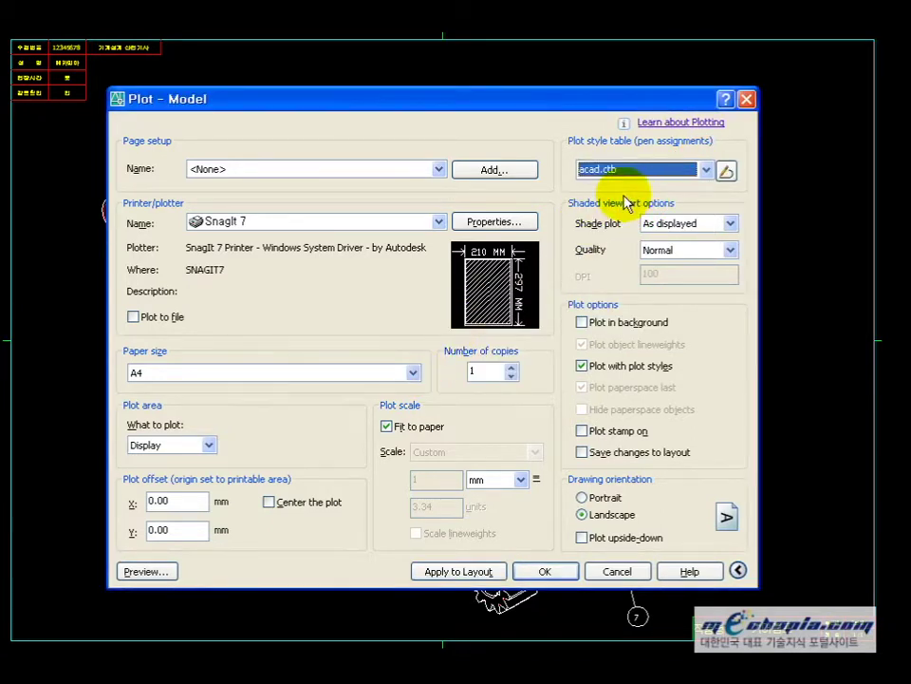
- Keep SnagIt 7 as the plotter and set the plot area to a window spanning the drawing frame's opposite corners
{"action": "left_click", "coordinate": [439, 222]}
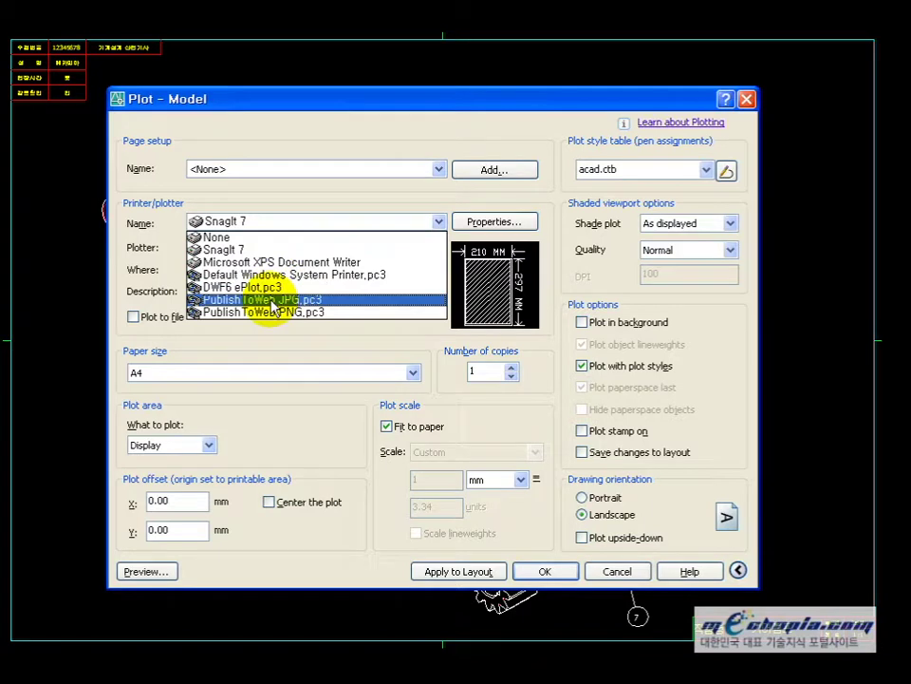
{"action": "left_click", "coordinate": [228, 248]}
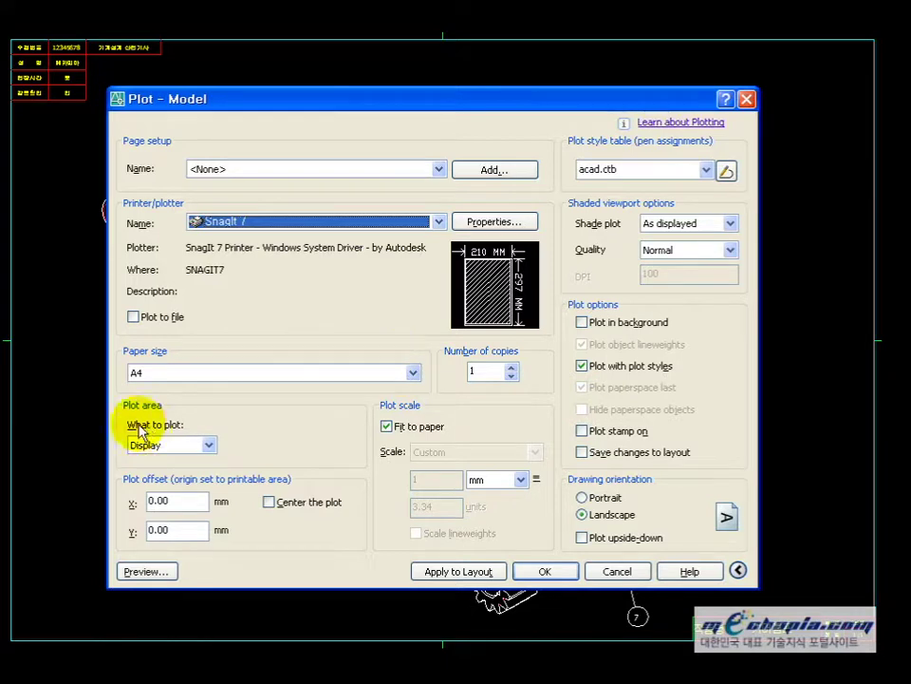
{"action": "left_click", "coordinate": [198, 444]}
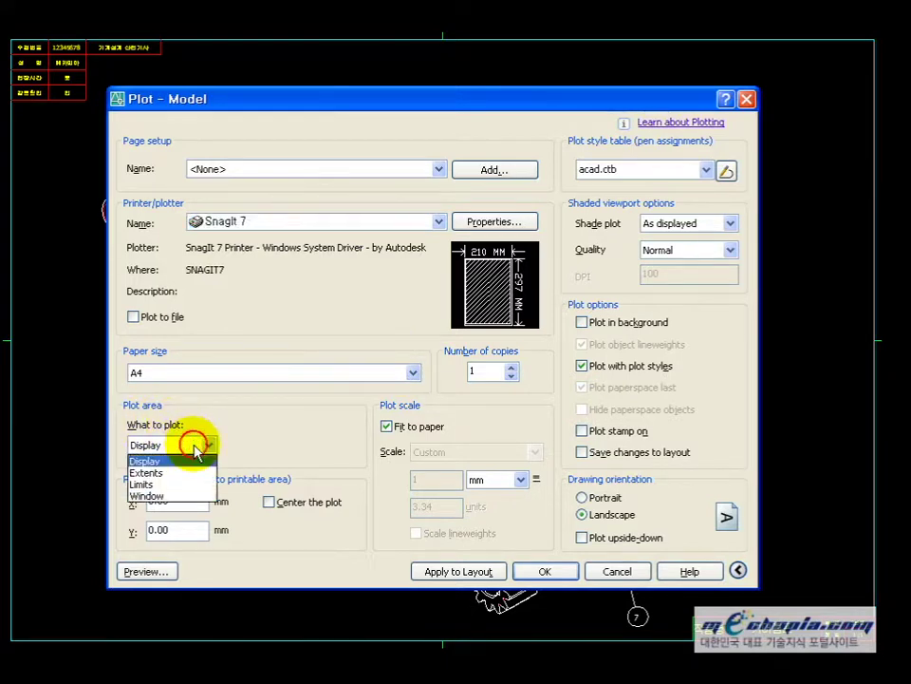
{"action": "left_click", "coordinate": [169, 496]}
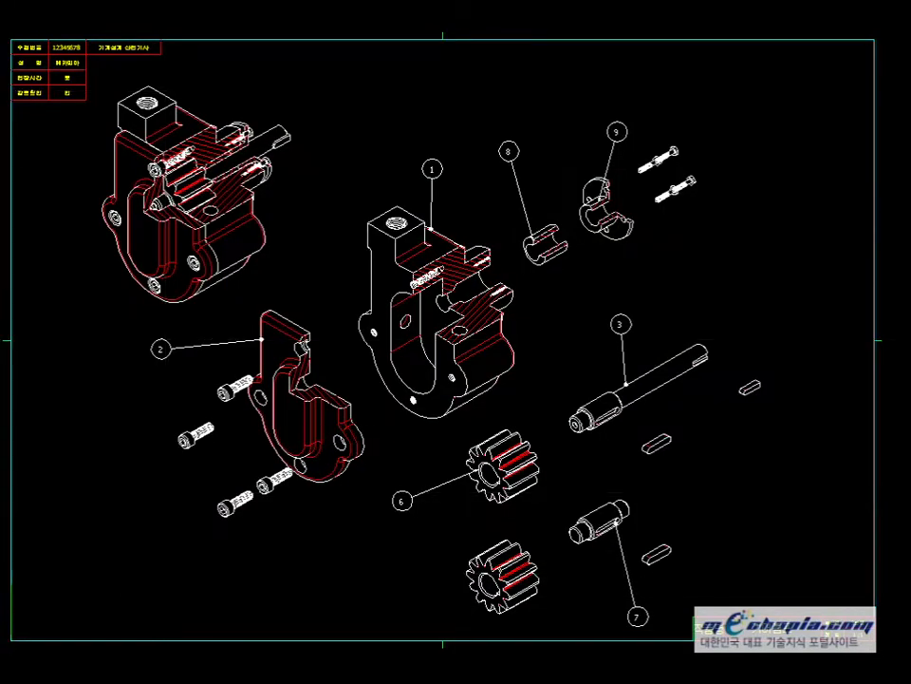
{"action": "left_click", "coordinate": [9, 608]}
{"action": "left_click", "coordinate": [871, 48]}
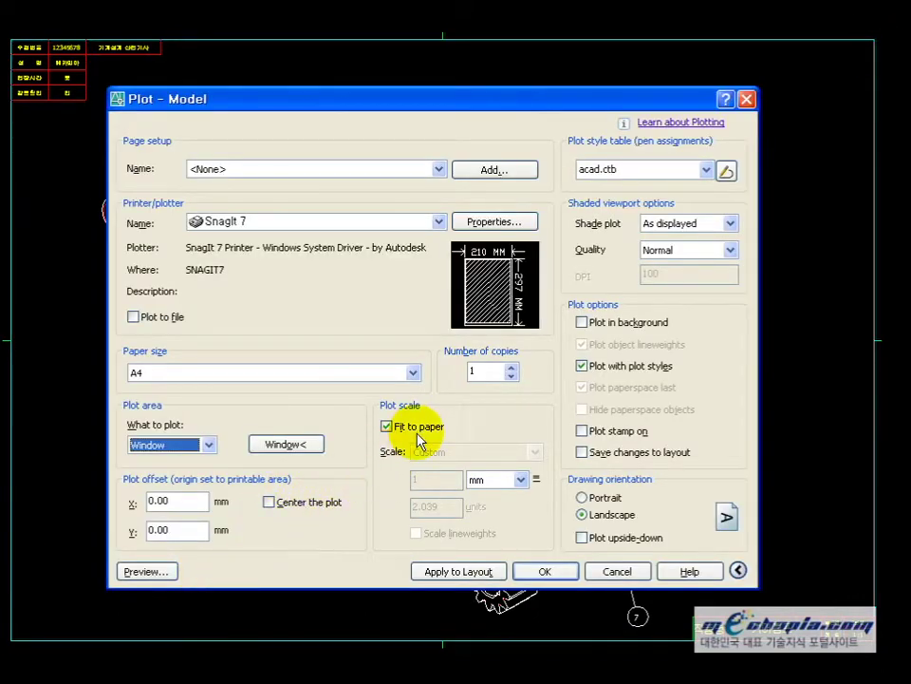
- Preview the plot and examine the exploded assembly's line colours and weights on the sheet
{"action": "left_click", "coordinate": [133, 572]}
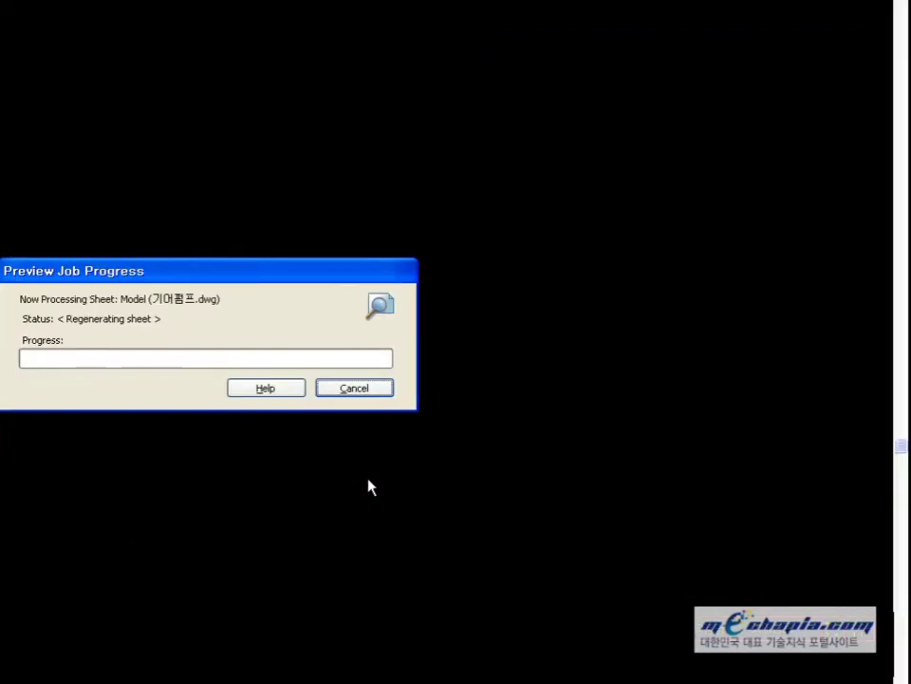
{"action": "scroll", "coordinate": [360, 482], "scroll_direction": "up", "scroll_amount": 2}
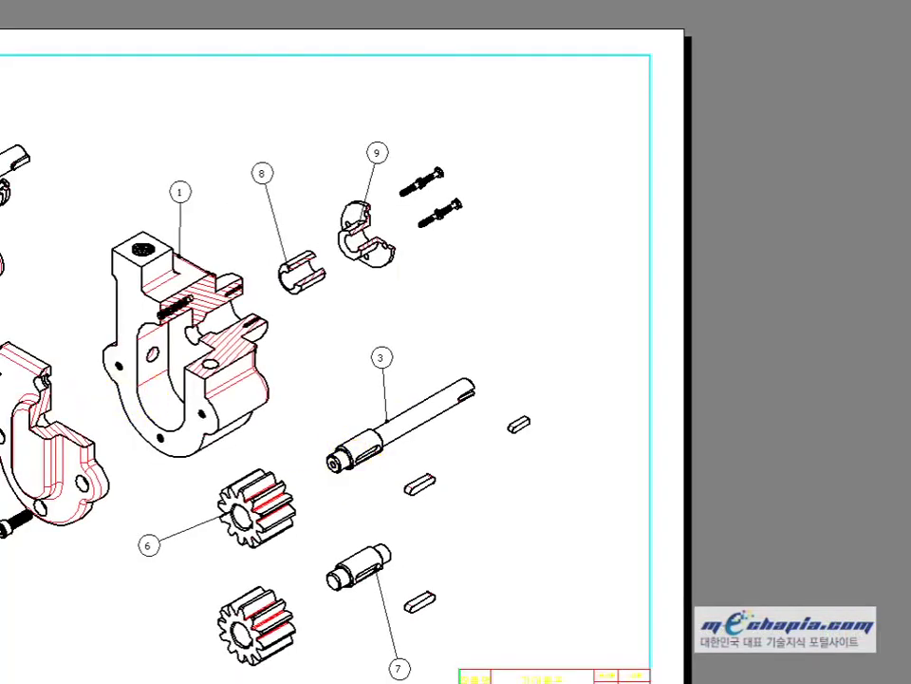
{"action": "middle_click_drag", "start_coordinate": [360, 483], "coordinate": [360, 483]}
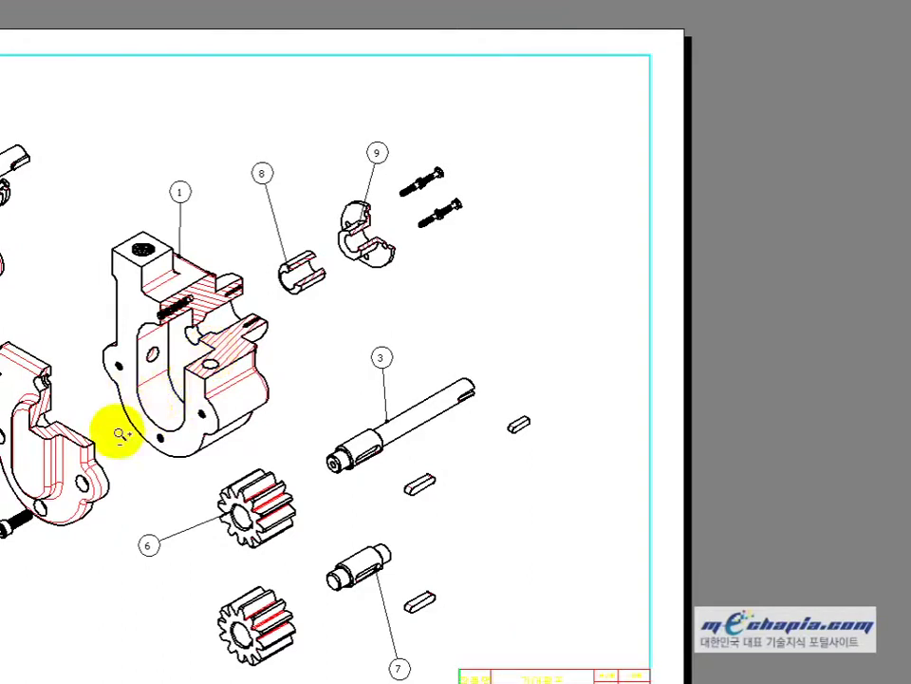
{"action": "key", "text": "Escape"}
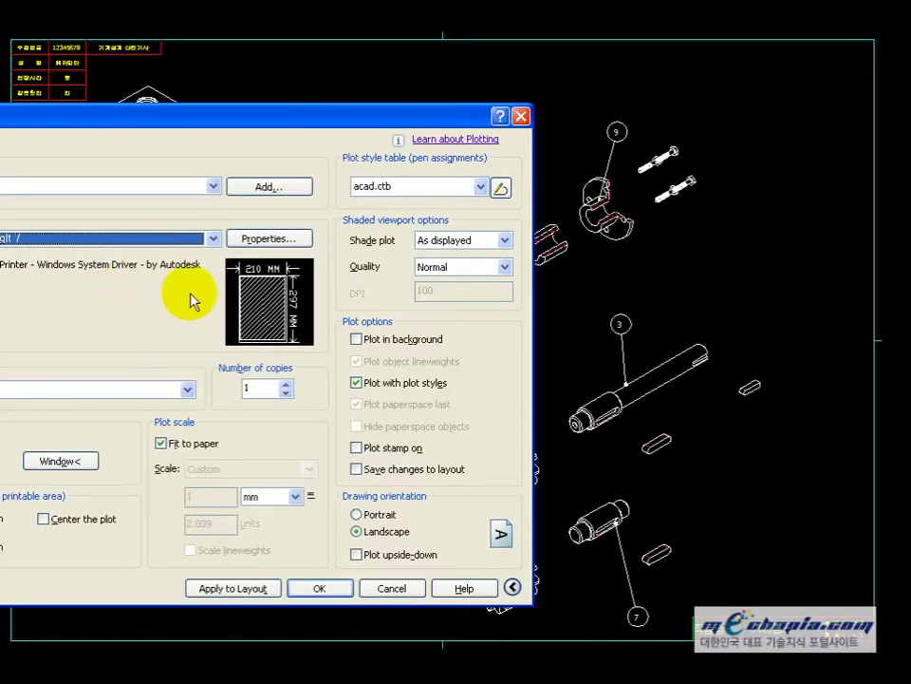
- Edit the acad.ctb plot style table so that Color 1 through Color 7 plot in Black
{"action": "left_click", "coordinate": [501, 188]}
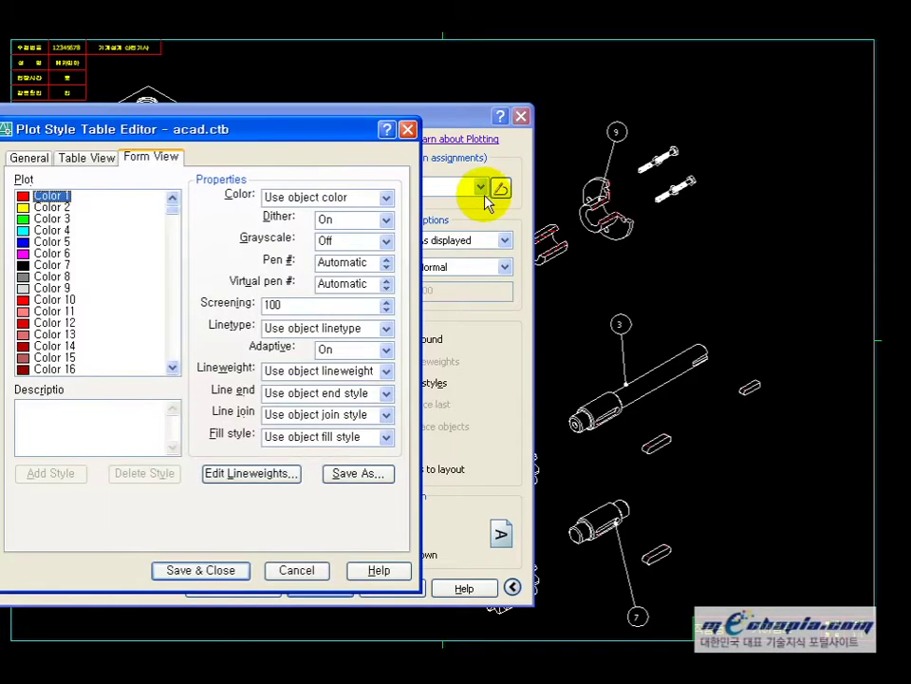
{"action": "left_click", "coordinate": [59, 208]}
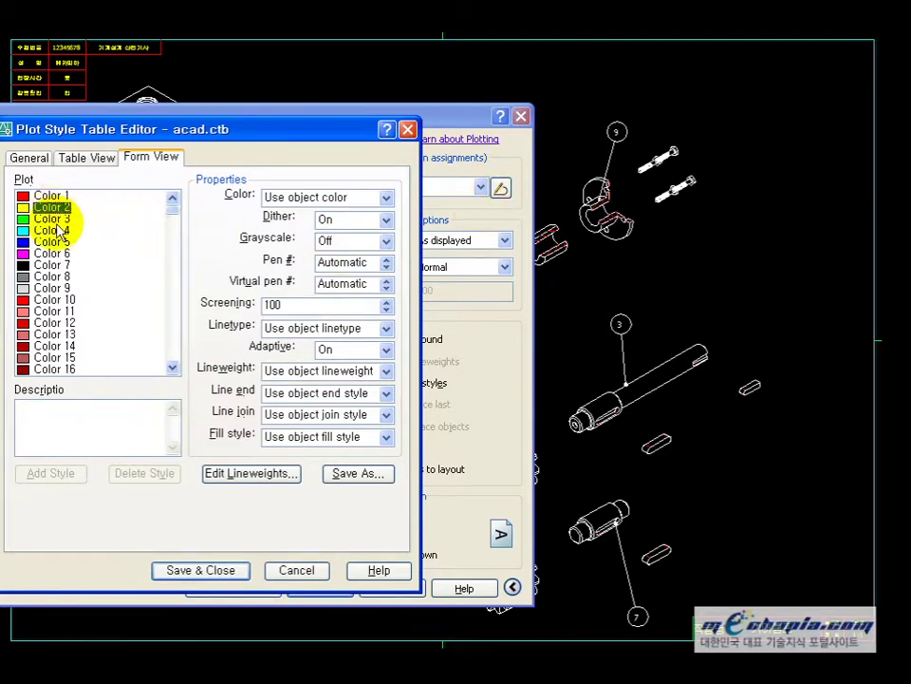
{"action": "left_click_drag", "start_coordinate": [59, 194], "coordinate": [52, 269]}
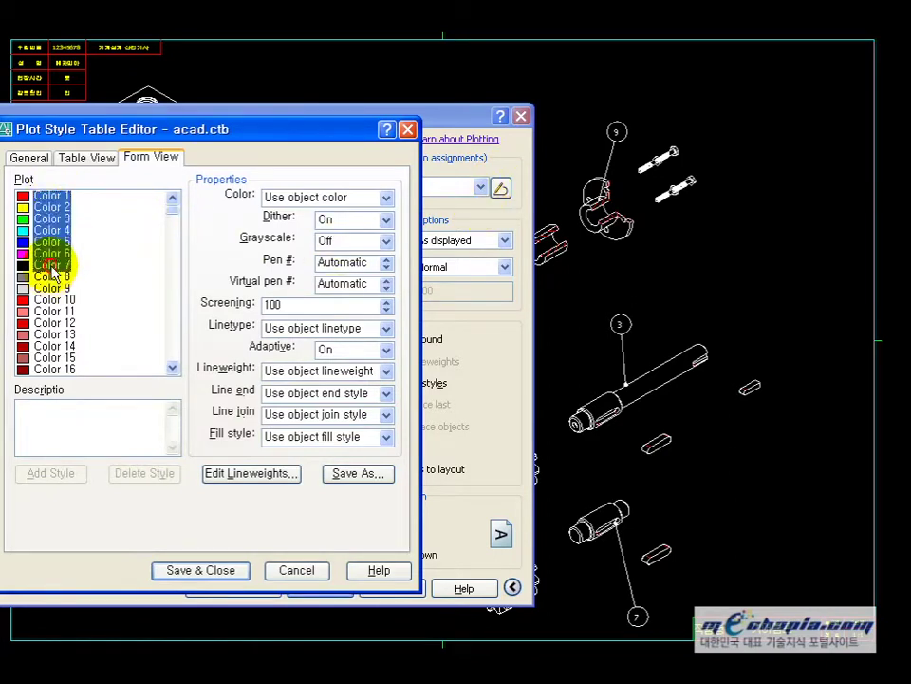
{"action": "left_click", "coordinate": [305, 196]}
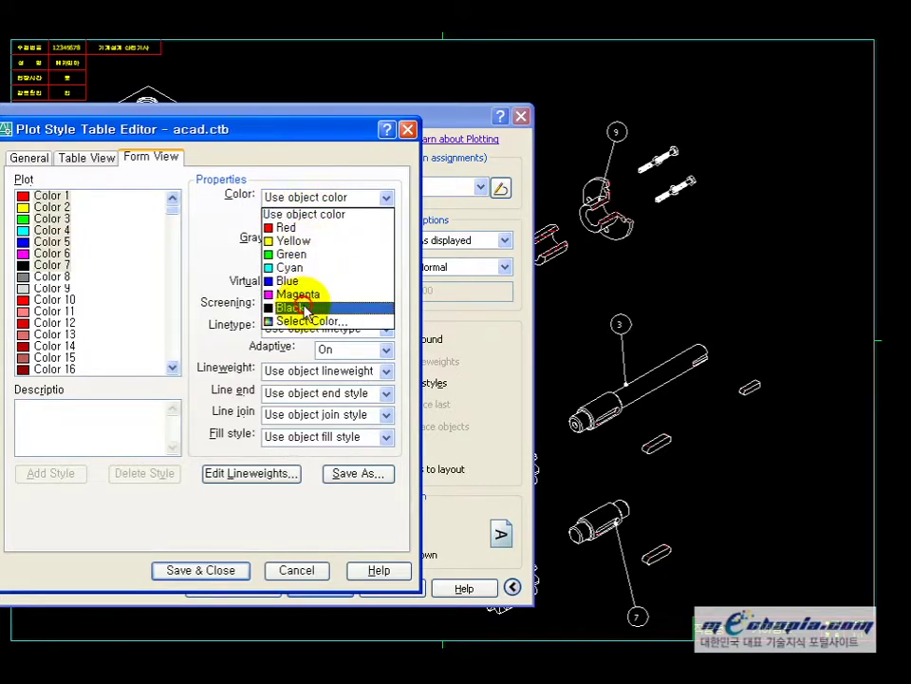
{"action": "left_click", "coordinate": [306, 309]}
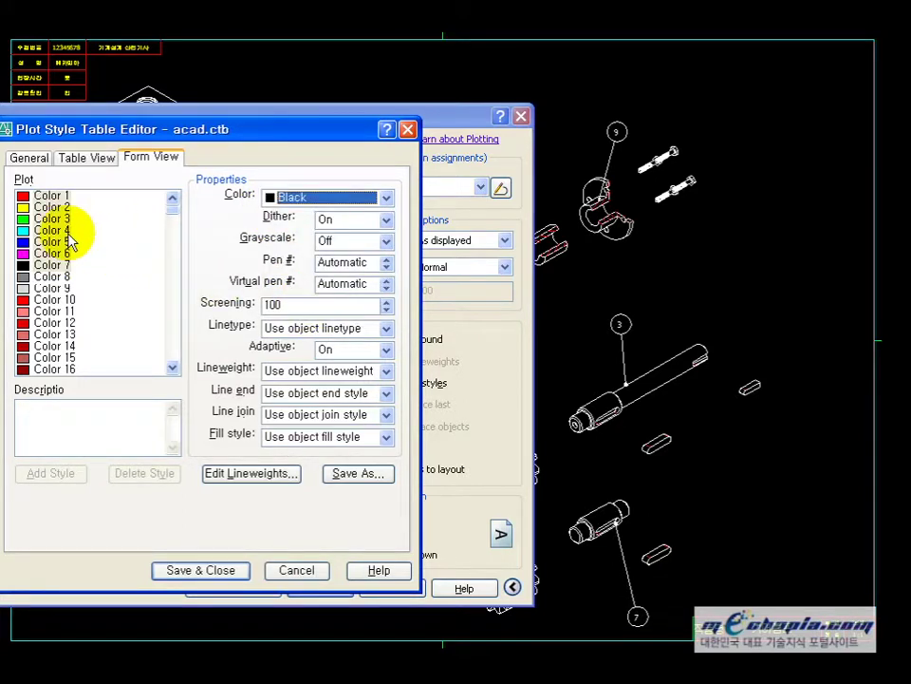
- Set the lineweight of Color 1 through Color 7 to 0.2500 mm in the plot style table
{"action": "left_click", "coordinate": [64, 231]}
{"action": "left_click", "coordinate": [57, 220]}
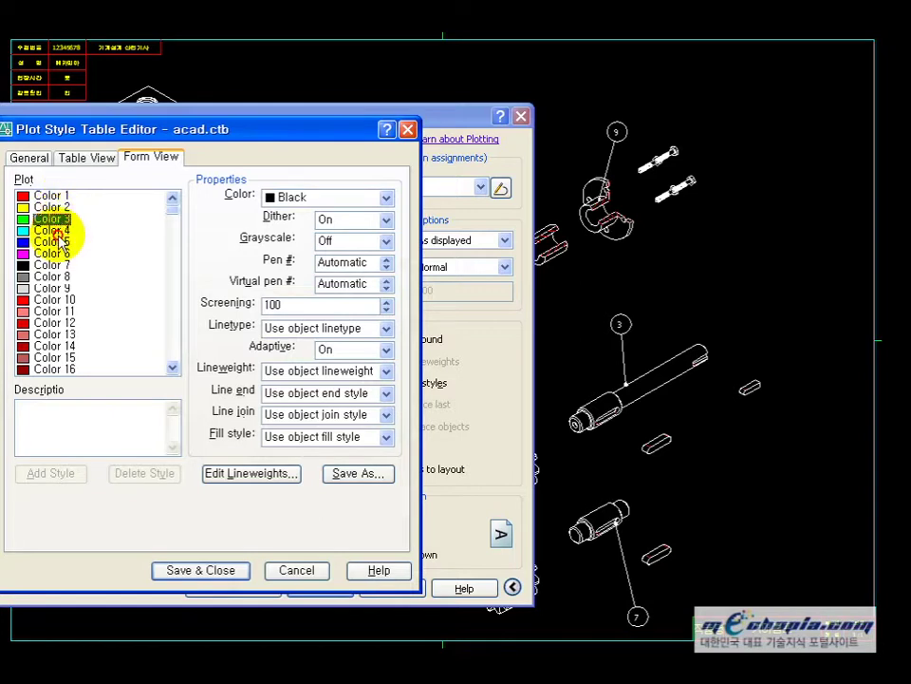
{"action": "left_click", "coordinate": [61, 196]}
{"action": "left_click", "coordinate": [64, 264], "text": "shift"}
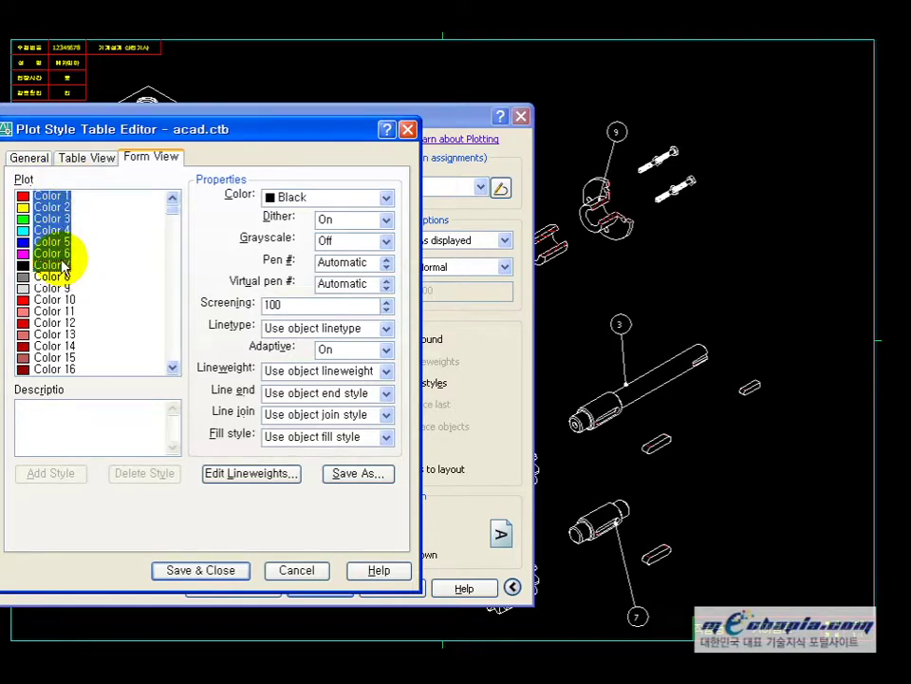
{"action": "left_click", "coordinate": [332, 371]}
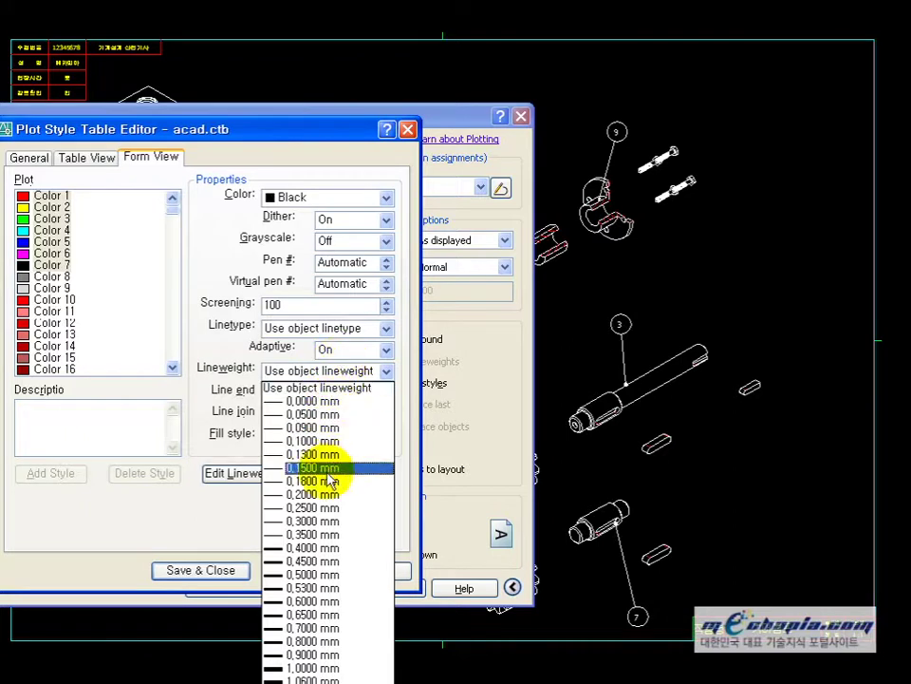
{"action": "left_click", "coordinate": [328, 509]}
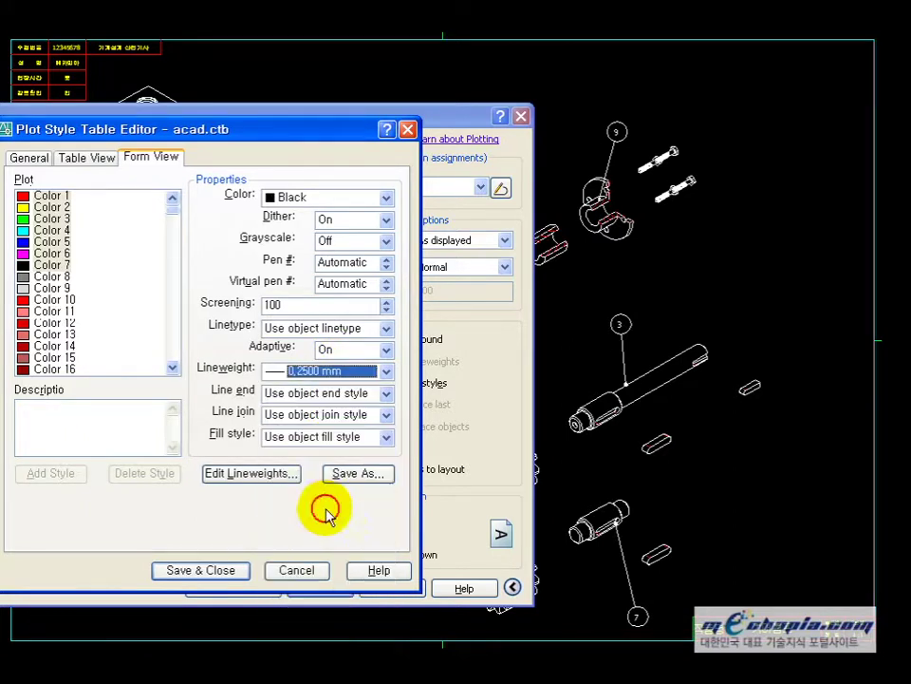
- Set the plotted lineweight of Color 2 to 0.3500 mm and Color 3 to 0.5000 mm
{"action": "left_click", "coordinate": [70, 220]}
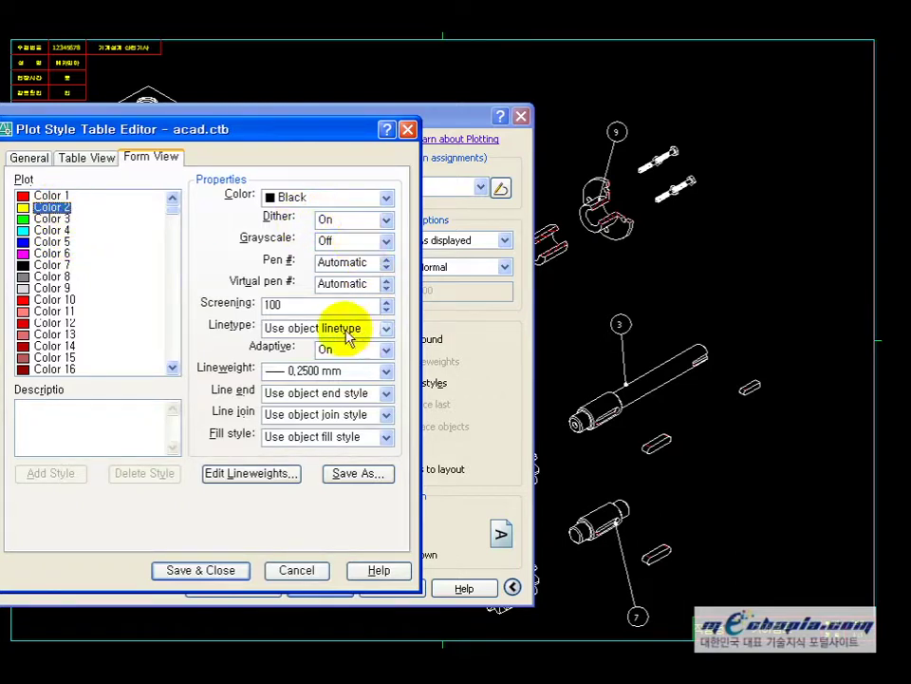
{"action": "left_click", "coordinate": [331, 370]}
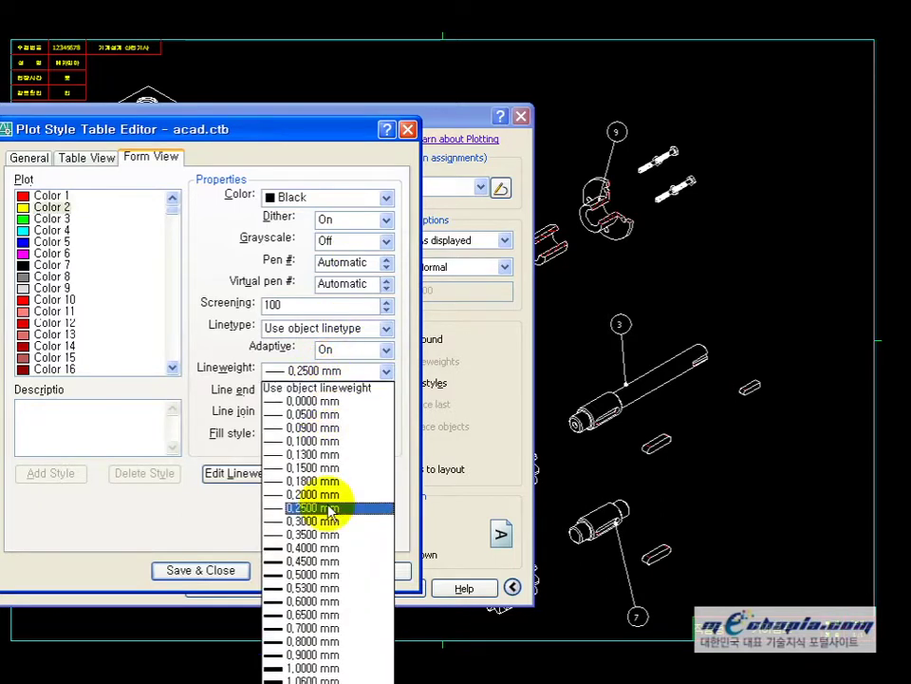
{"action": "left_click", "coordinate": [323, 534]}
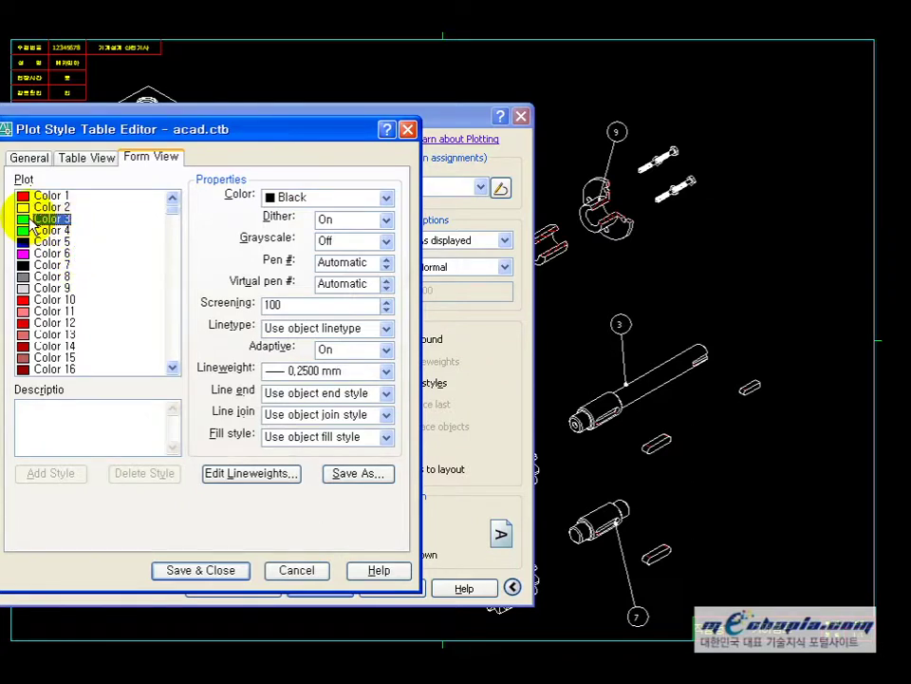
{"action": "left_click", "coordinate": [387, 372]}
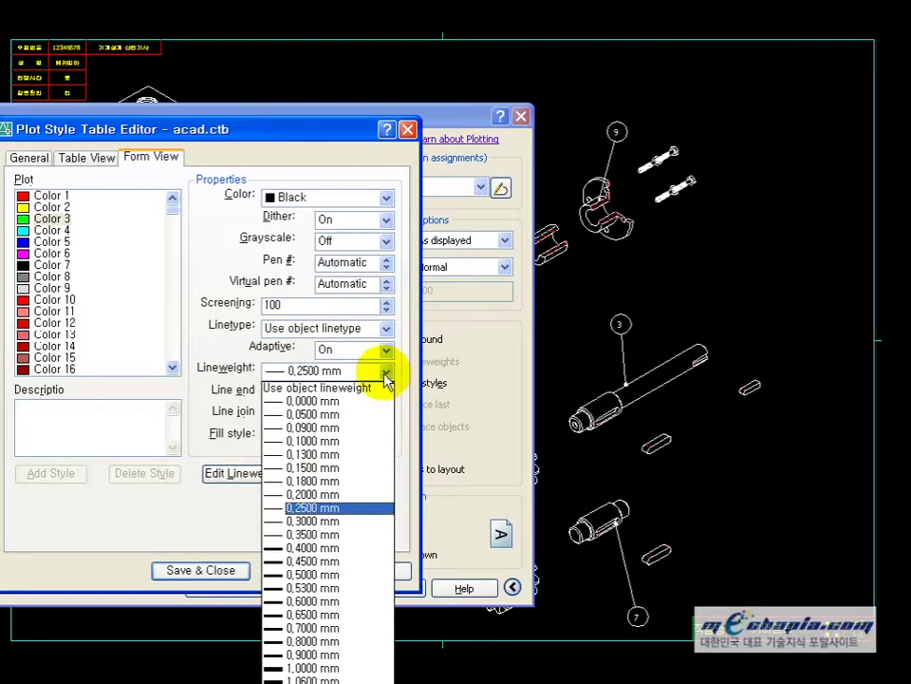
{"action": "left_click", "coordinate": [323, 575]}
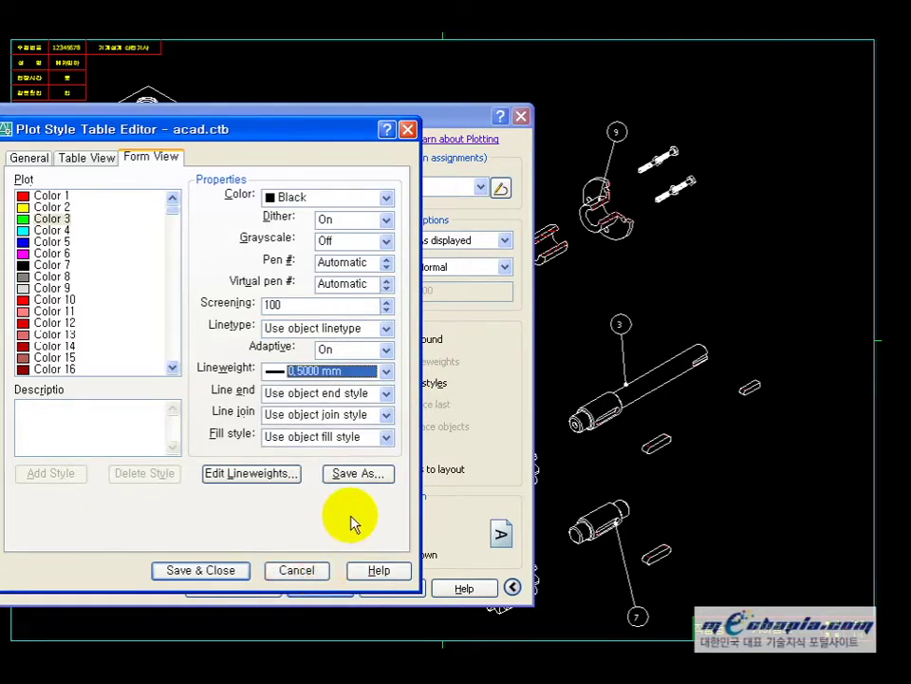
- Set the plotted lineweight of Color 4 to 0.7000 mm and save the acad.ctb plot style table
{"action": "left_click", "coordinate": [43, 230]}
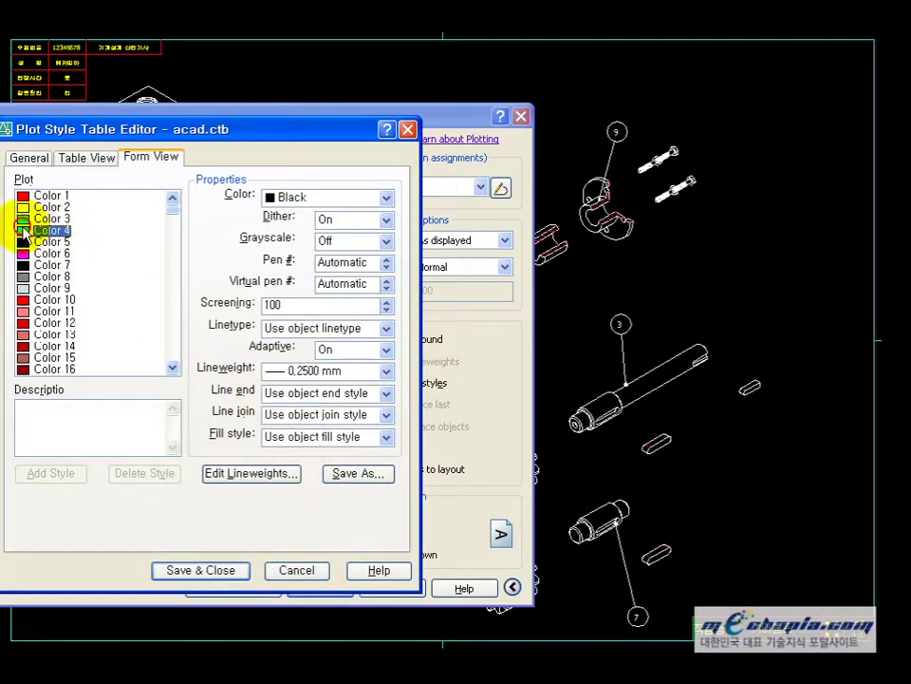
{"action": "left_click", "coordinate": [359, 372]}
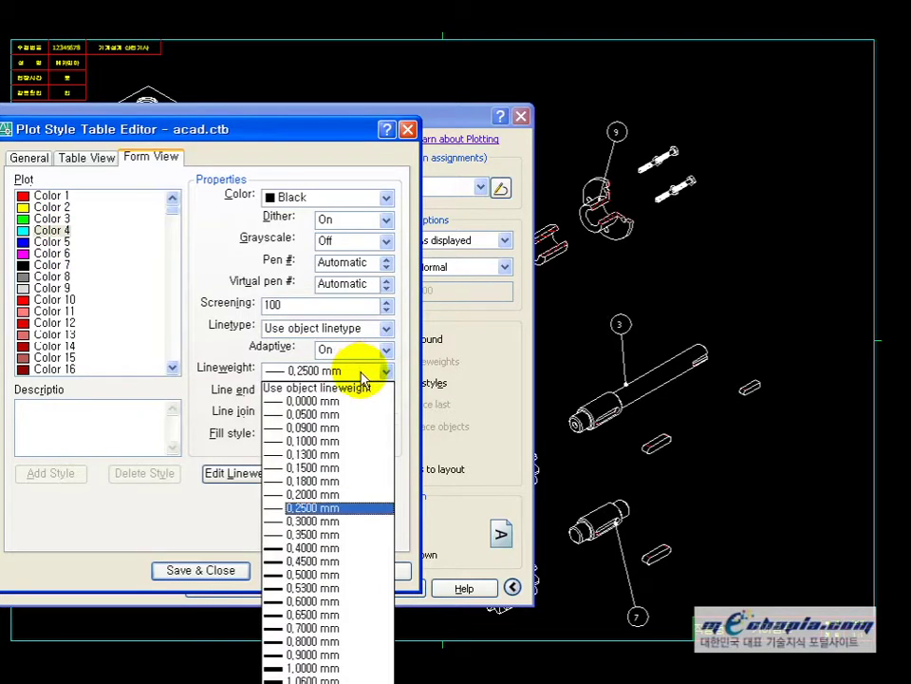
{"action": "left_click", "coordinate": [348, 627]}
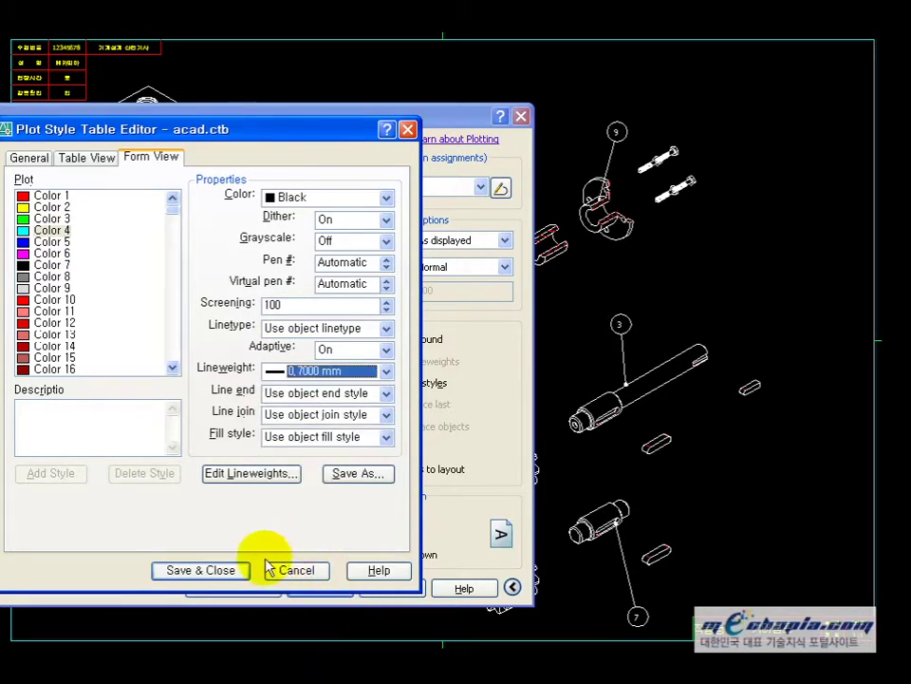
{"action": "left_click", "coordinate": [221, 571]}
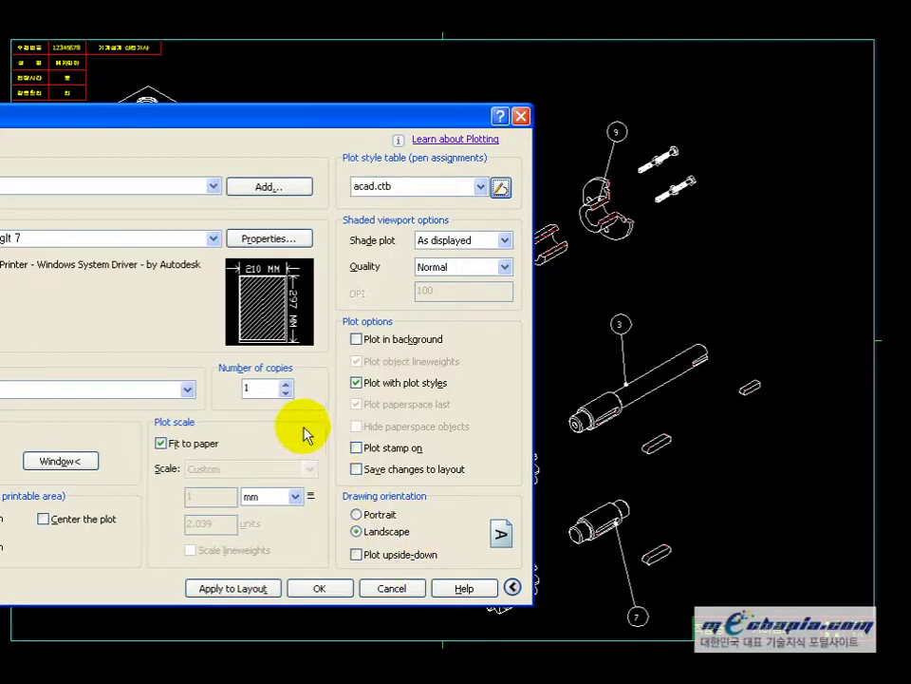
- Change the plot's drawing orientation to portrait and preview the sheet
{"action": "left_click", "coordinate": [378, 515]}
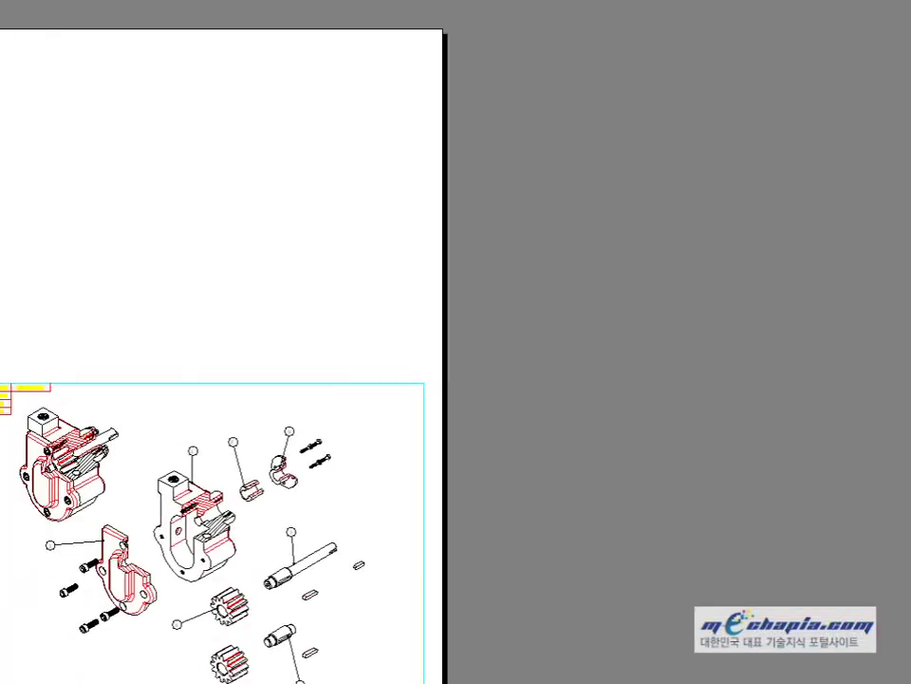
- Redefine the plot window from the border frame's lower-left corner to its upper-right corner and preview the sheet
{"action": "right_click", "coordinate": [178, 288]}
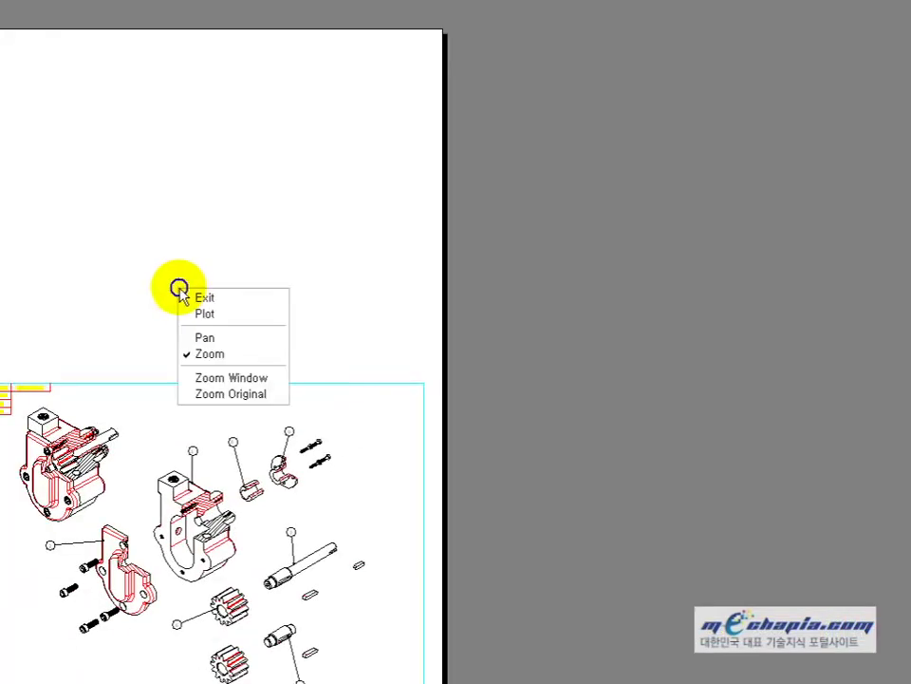
{"action": "left_click", "coordinate": [211, 301]}
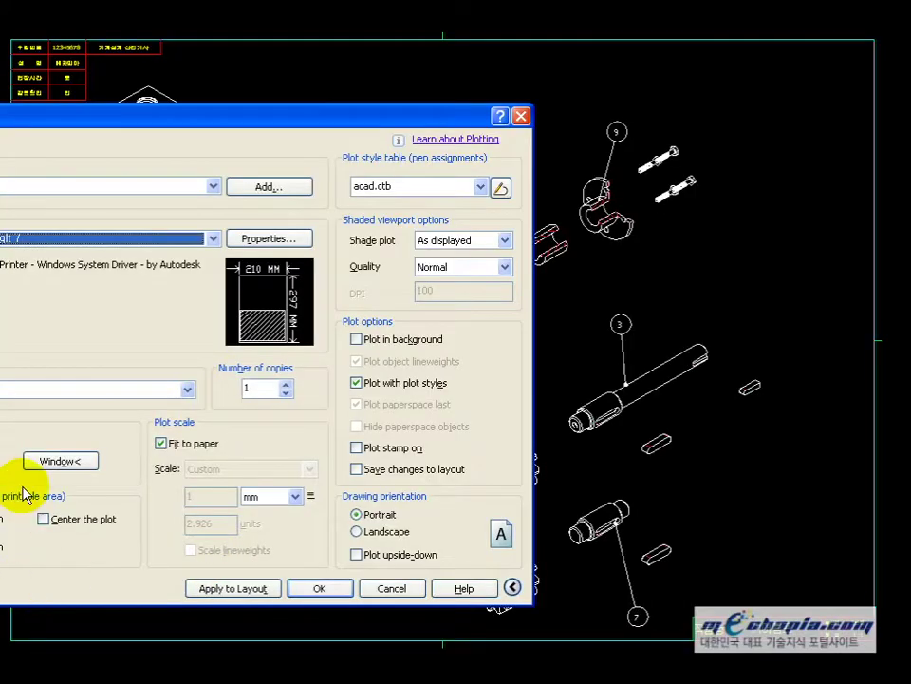
{"action": "left_click", "coordinate": [39, 464]}
{"action": "left_click", "coordinate": [11, 638]}
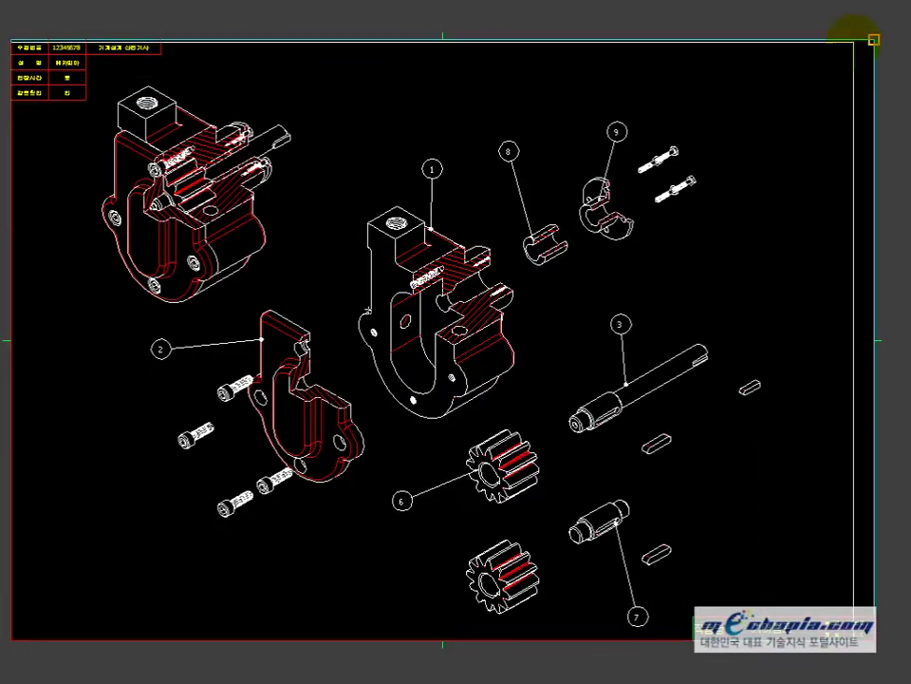
{"action": "left_click", "coordinate": [873, 37]}
{"action": "left_click", "coordinate": [2, 589]}
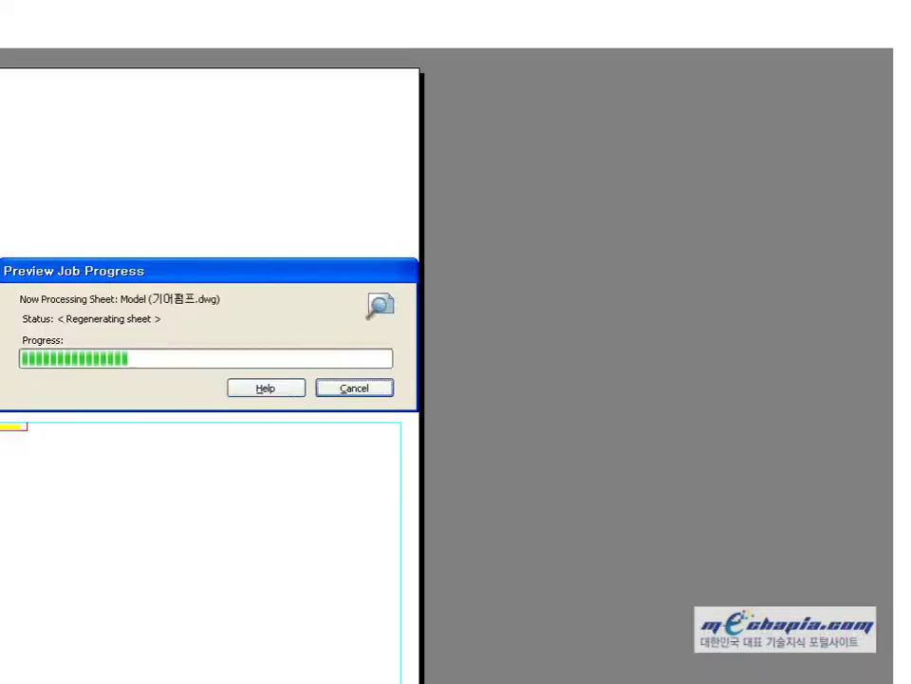
{"action": "right_click", "coordinate": [129, 331]}
{"action": "left_click", "coordinate": [183, 345]}
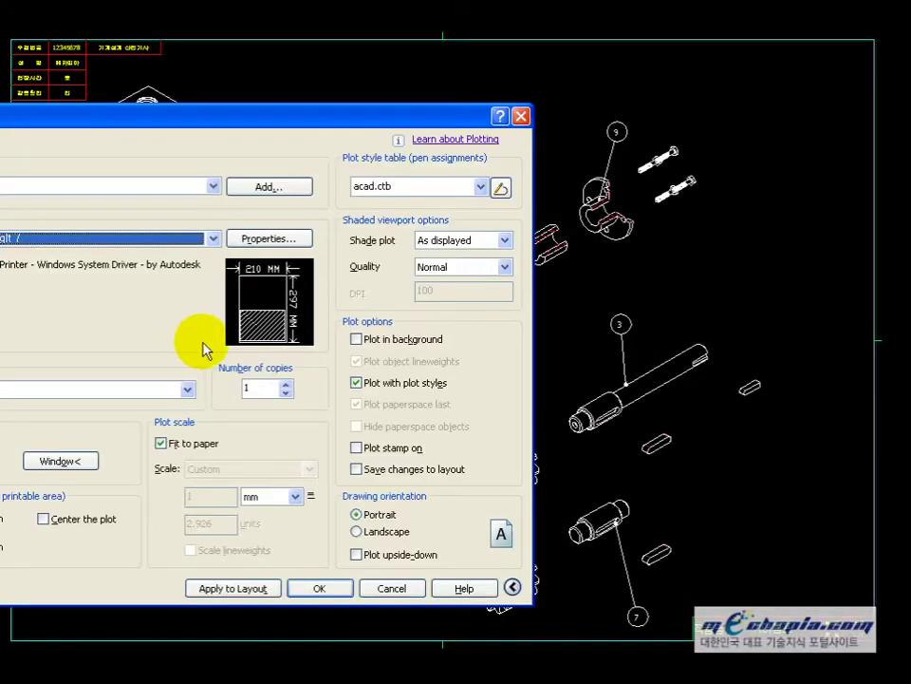
- Set the drawing orientation to landscape and the SnagIt 7 printer's own page orientation to landscape (가로)
{"action": "left_click", "coordinate": [357, 532]}
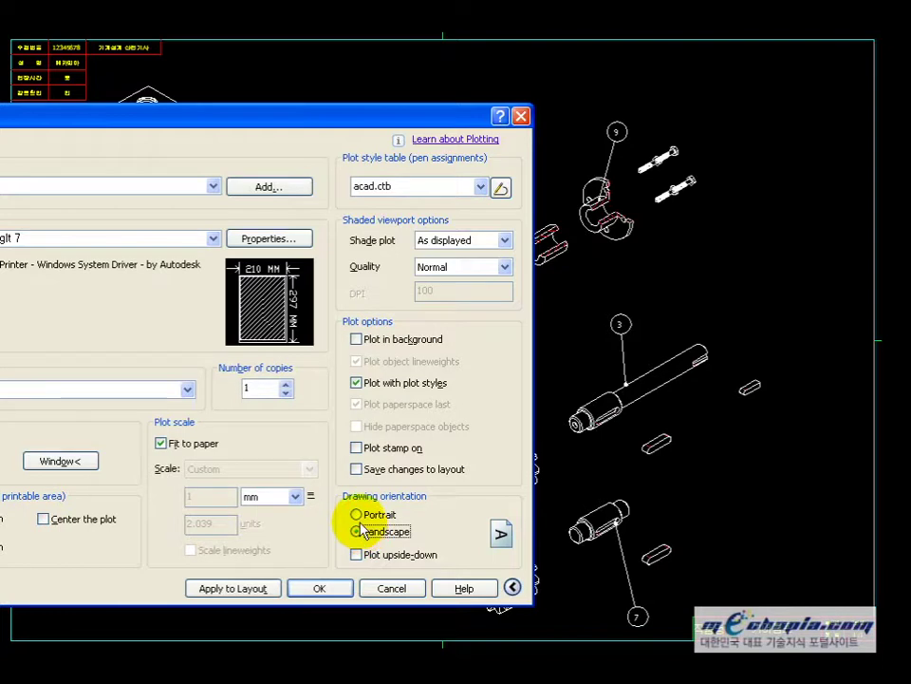
{"action": "left_click", "coordinate": [251, 240]}
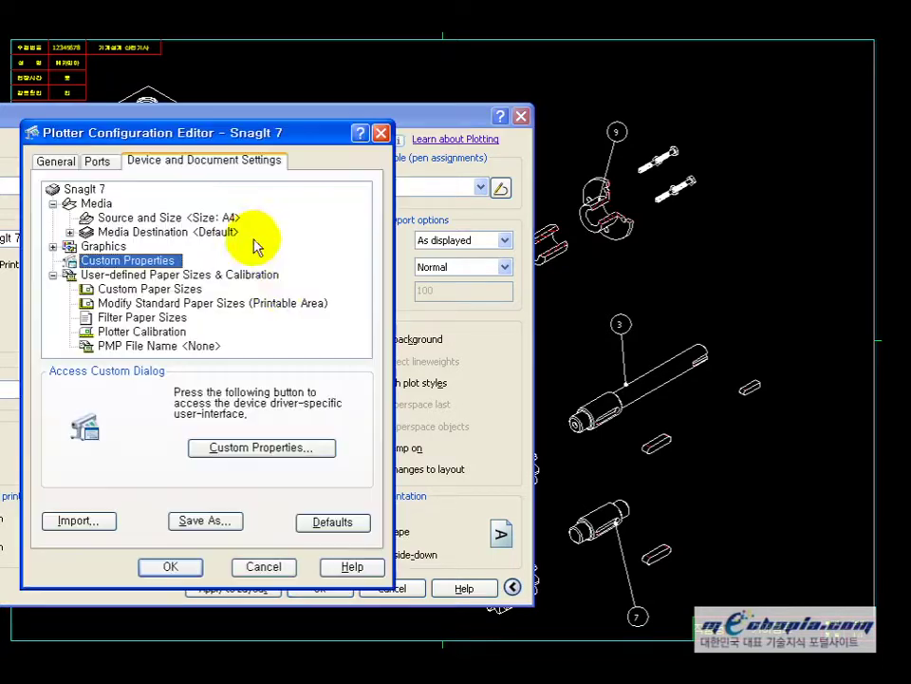
{"action": "left_click", "coordinate": [242, 459]}
{"action": "left_click", "coordinate": [86, 421]}
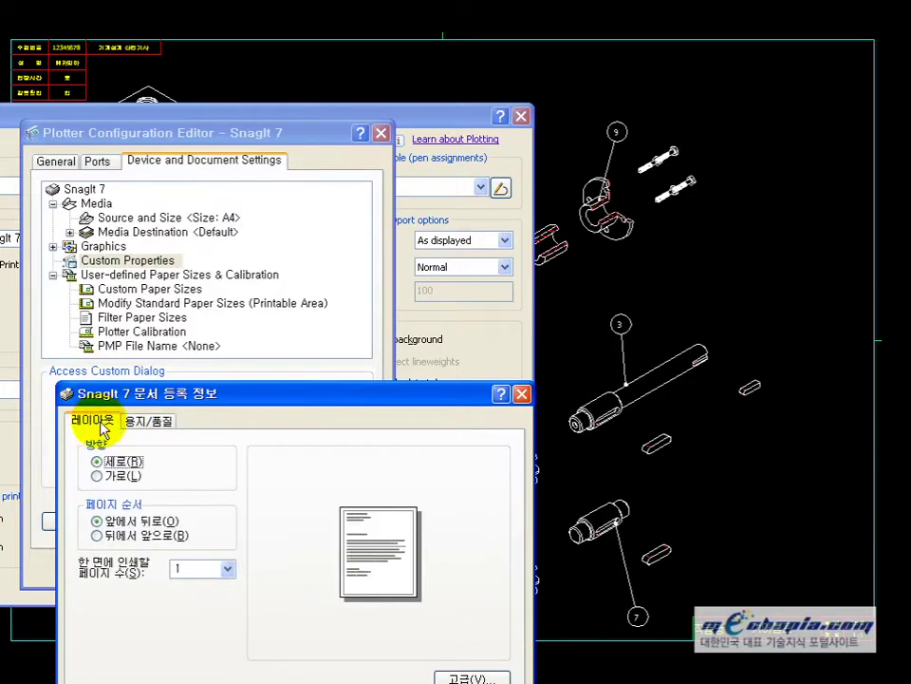
{"action": "left_click", "coordinate": [98, 476]}
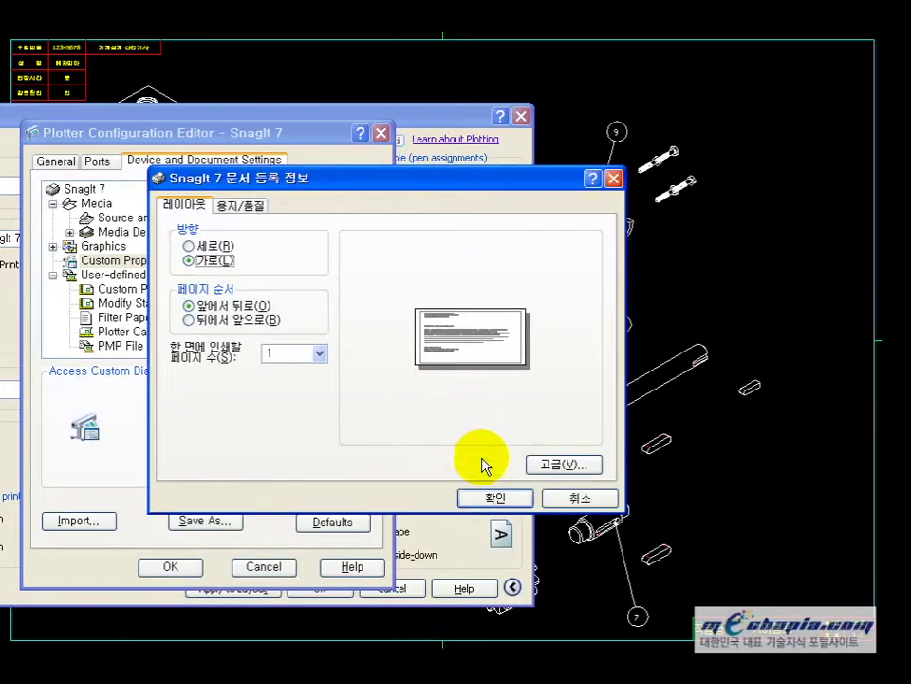
{"action": "left_click", "coordinate": [549, 496]}
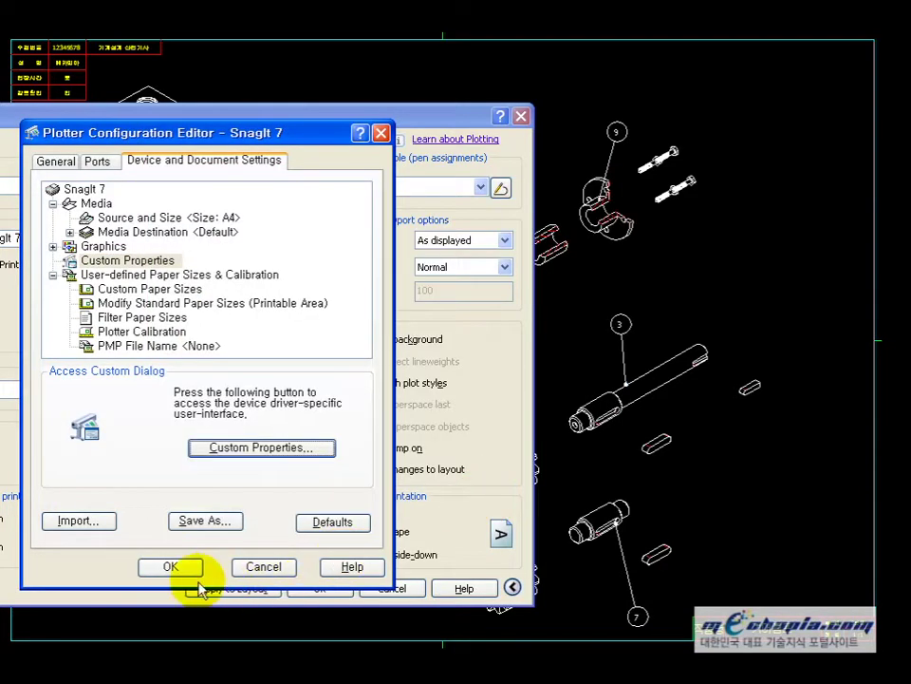
{"action": "left_click", "coordinate": [186, 568]}
- Preview the landscape A4 sheet and send the drawing to plot
{"action": "left_click", "coordinate": [167, 422]}
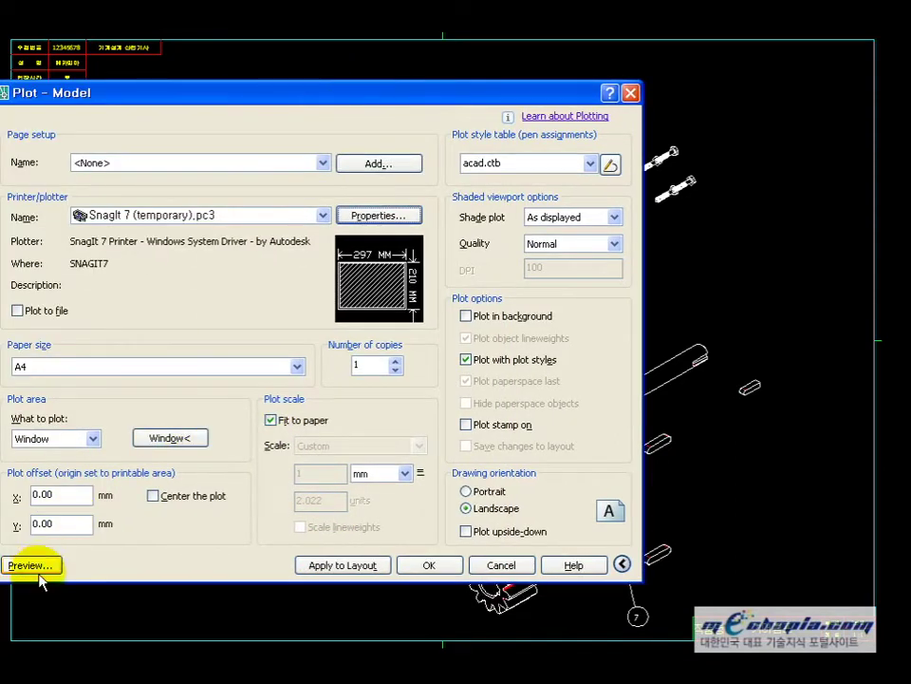
{"action": "left_click", "coordinate": [31, 563]}
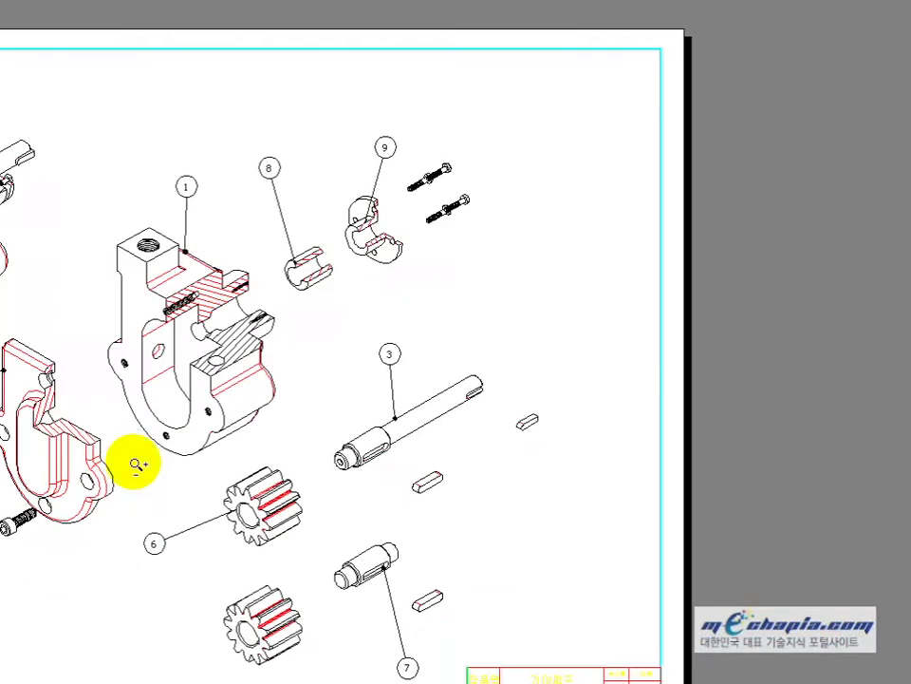
{"action": "right_click", "coordinate": [401, 200]}
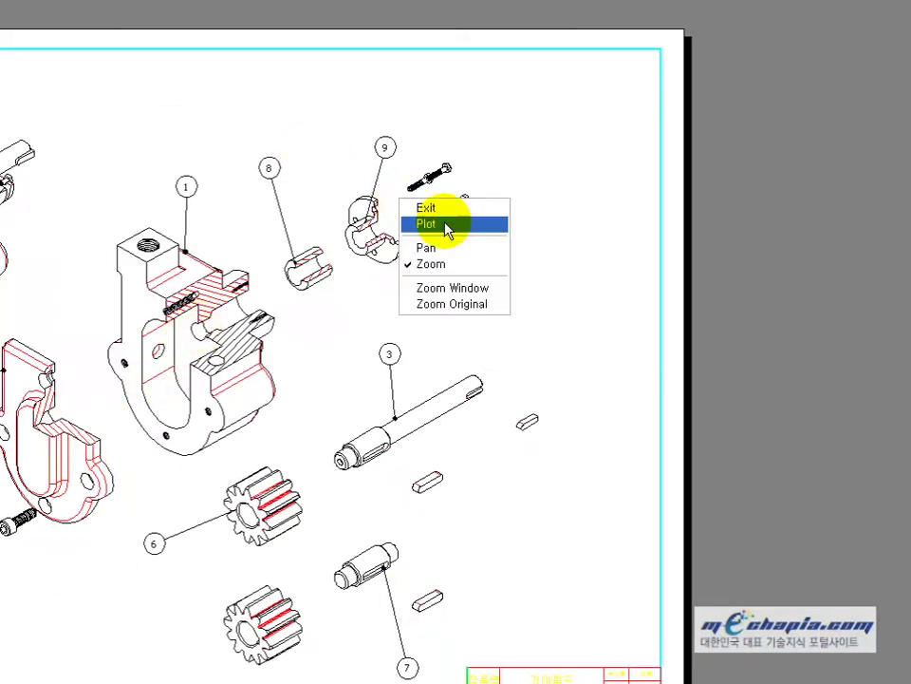
{"action": "left_click", "coordinate": [435, 207]}
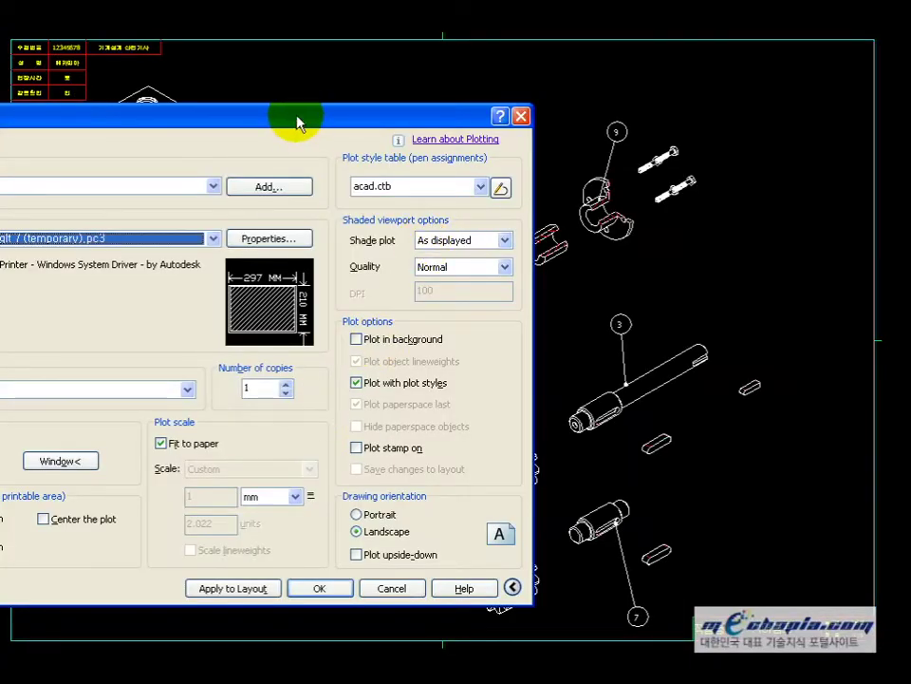
{"action": "left_click_drag", "start_coordinate": [297, 121], "coordinate": [497, 106]}
{"action": "left_click", "coordinate": [523, 570]}
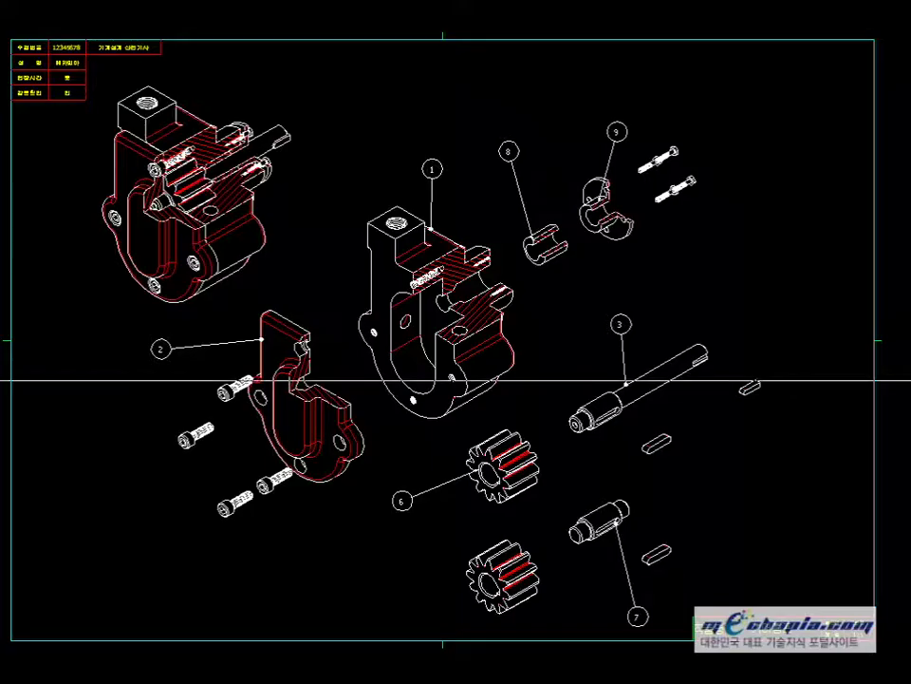
- Inspect the upper and lower section hatches of pump body 1 by selecting them one after the other
{"action": "scroll", "coordinate": [499, 300], "scroll_direction": "up", "scroll_amount": 5}
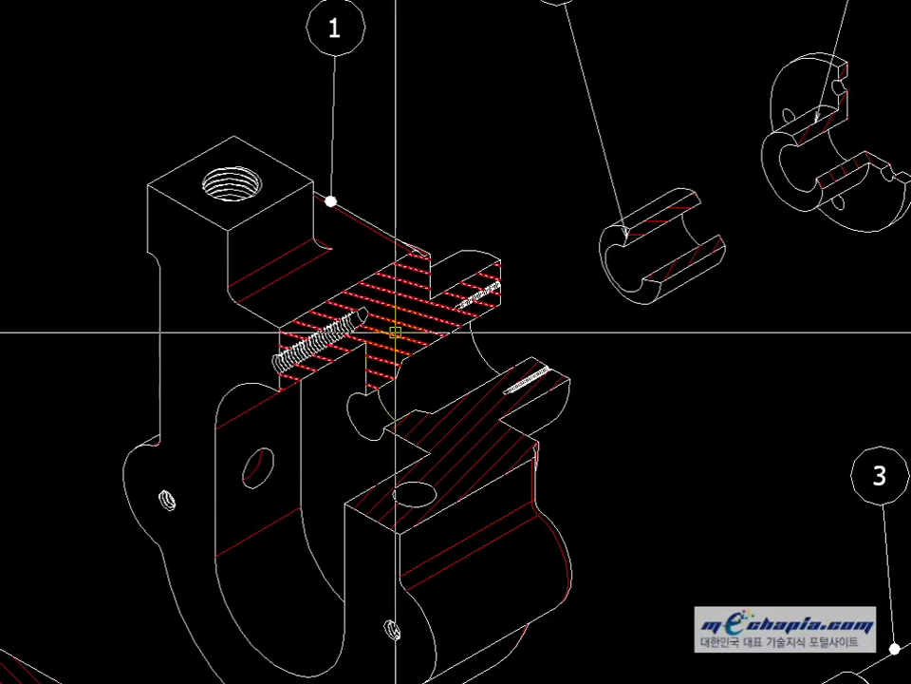
{"action": "left_click", "coordinate": [456, 421]}
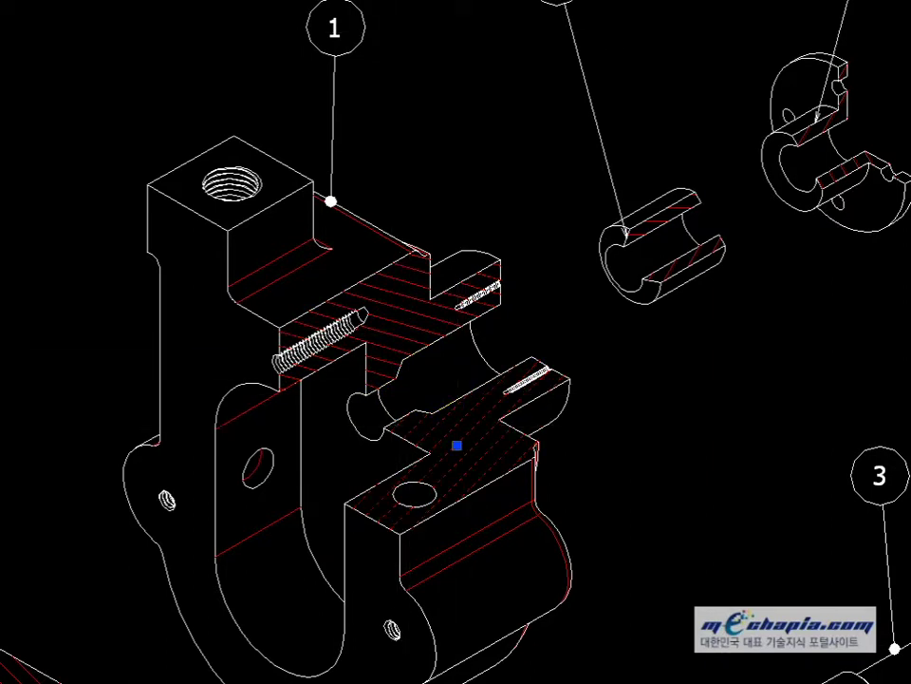
{"action": "key", "text": "Escape"}
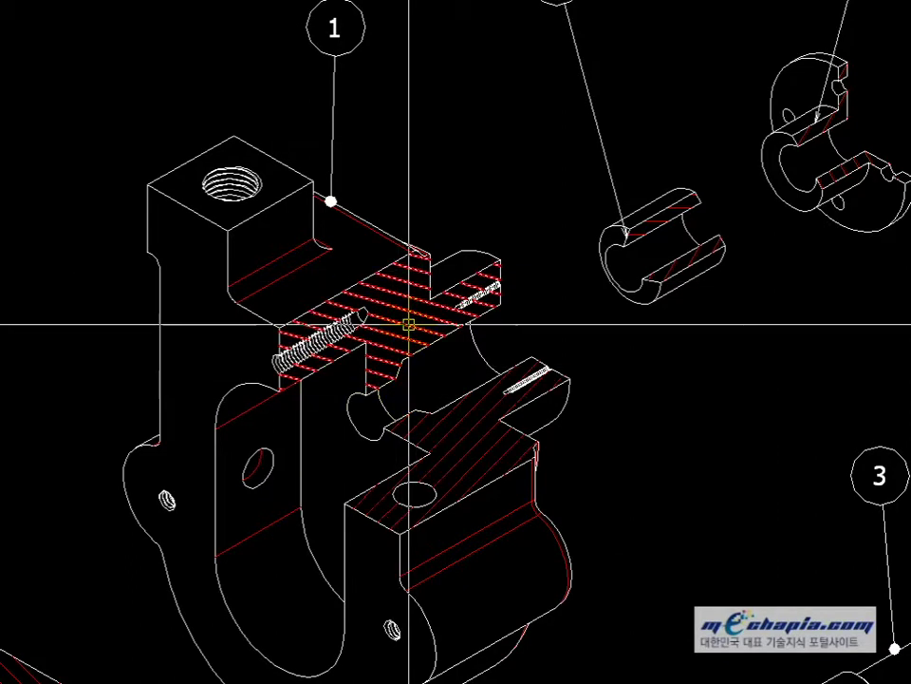
{"action": "left_click", "coordinate": [408, 325]}
{"action": "key", "text": "Escape"}
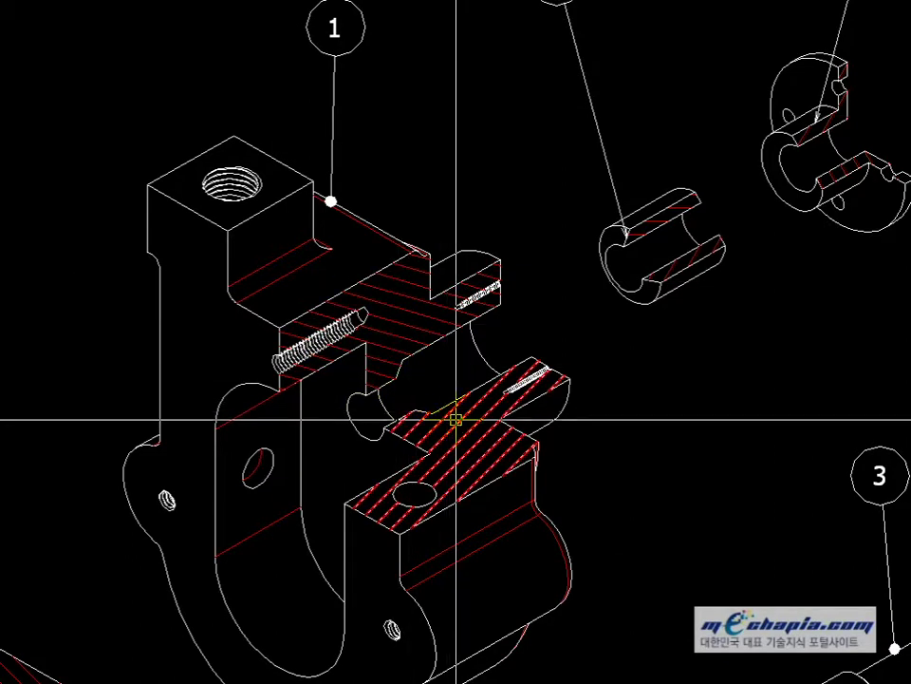
{"action": "left_click", "coordinate": [456, 426]}
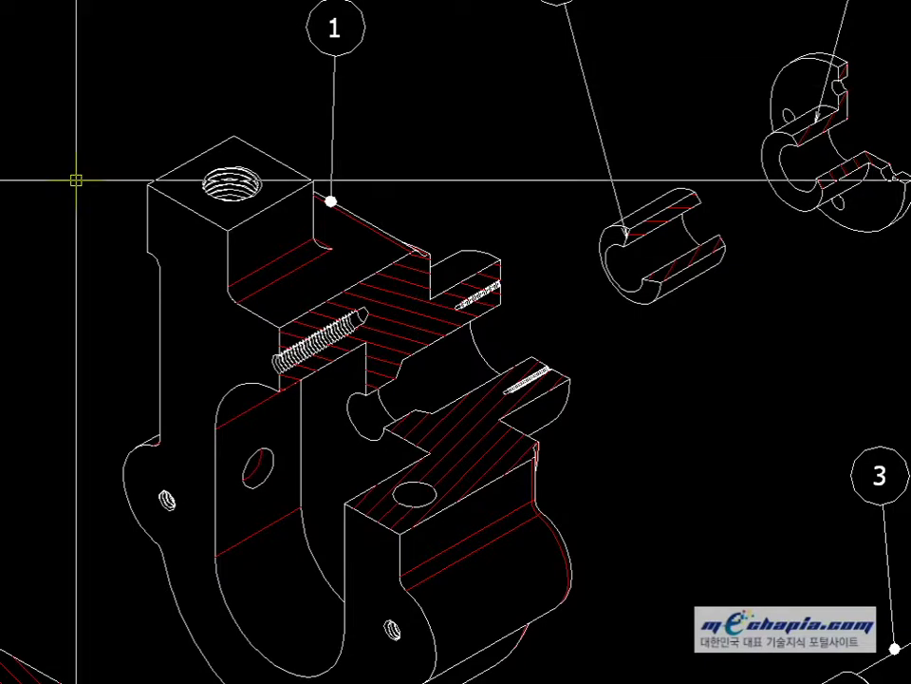
- Examine the outlines and hatching of the assembled pump view against the whole sheet
{"action": "scroll", "coordinate": [488, 223], "scroll_direction": "down", "scroll_amount": 5}
{"action": "scroll", "coordinate": [330, 203], "scroll_direction": "down", "scroll_amount": 5}
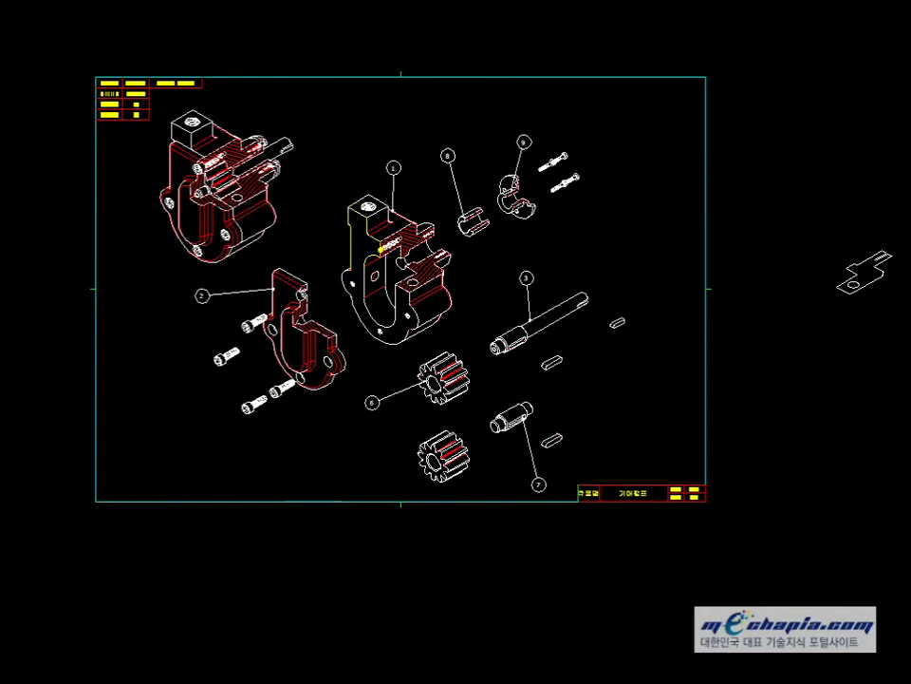
{"action": "scroll", "coordinate": [362, 240], "scroll_direction": "up", "scroll_amount": 4}
{"action": "middle_click_drag", "start_coordinate": [342, 239], "coordinate": [406, 271]}
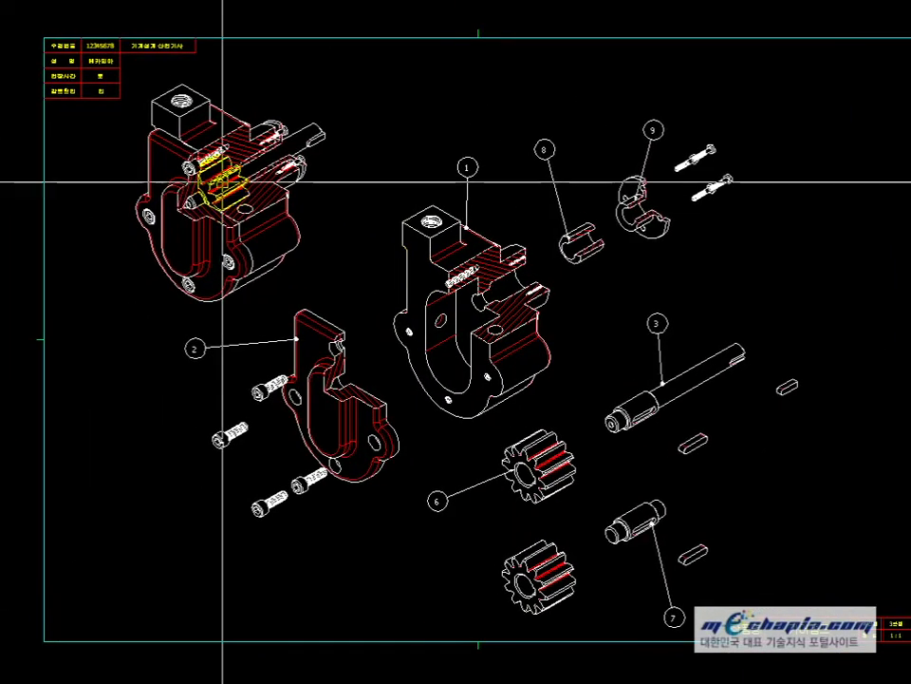
{"action": "scroll", "coordinate": [199, 159], "scroll_direction": "up", "scroll_amount": 8}
{"action": "left_click", "coordinate": [155, 88]}
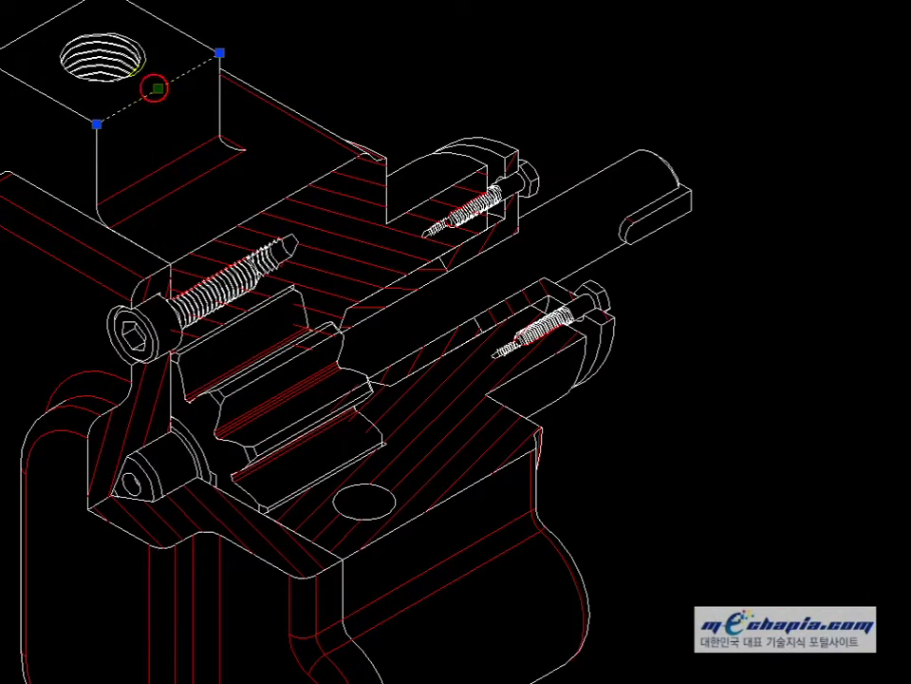
{"action": "scroll", "coordinate": [321, 159], "scroll_direction": "down", "scroll_amount": 4}
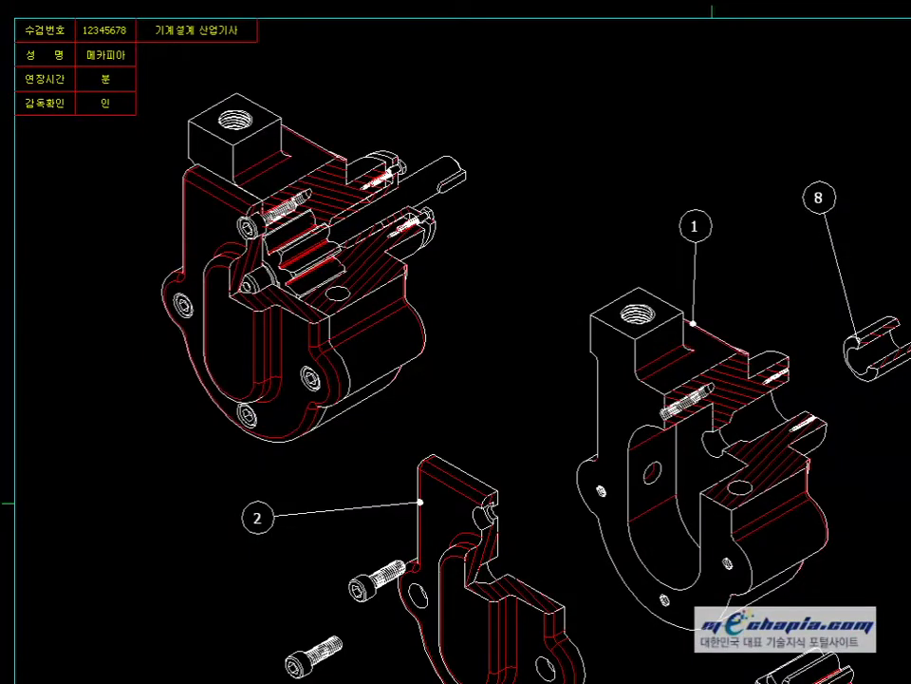
{"action": "middle_click_drag", "start_coordinate": [190, 234], "coordinate": [300, 307]}
{"action": "scroll", "coordinate": [95, 212], "scroll_direction": "down", "scroll_amount": 4}
{"action": "scroll", "coordinate": [0, 250], "scroll_direction": "up", "scroll_amount": 3}
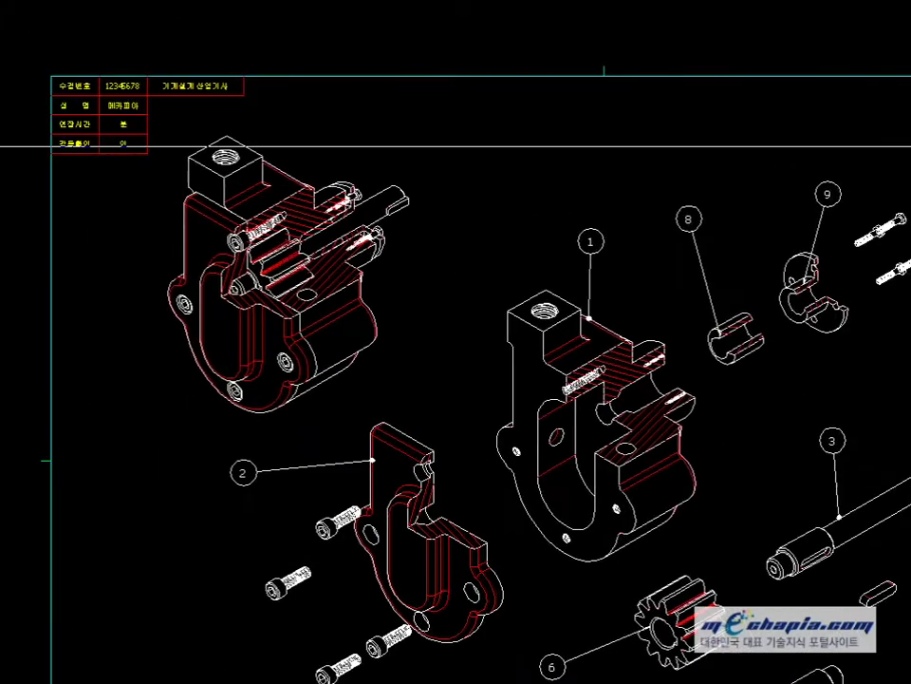
{"action": "middle_click_drag", "start_coordinate": [0, 146], "coordinate": [12, 123]}
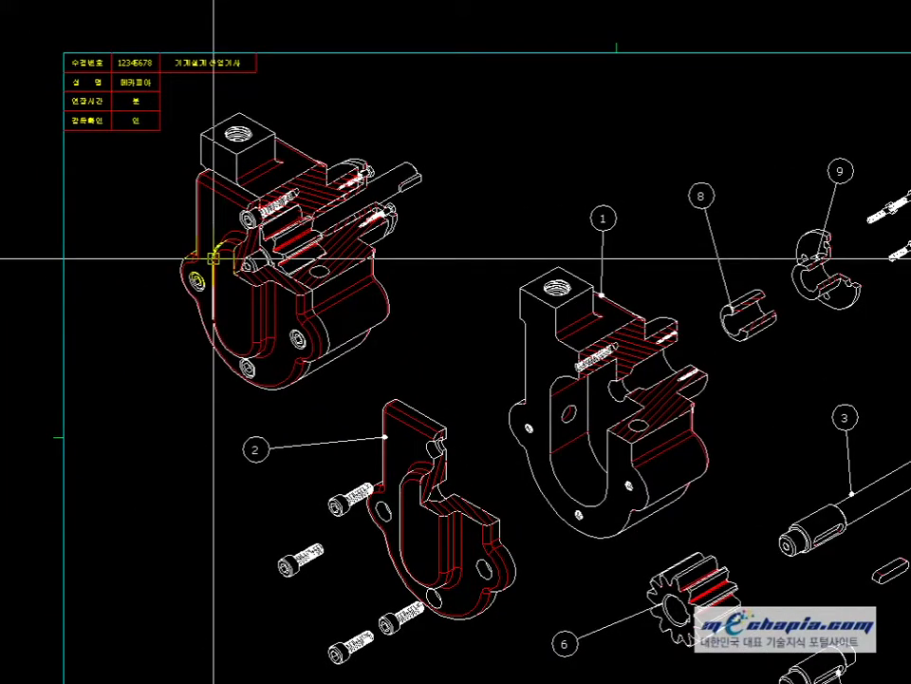
- Build an object selection filter that accepts only objects on the layer 외형선(ISO)
{"action": "type", "text": "fi"}
{"action": "key", "text": "Return"}
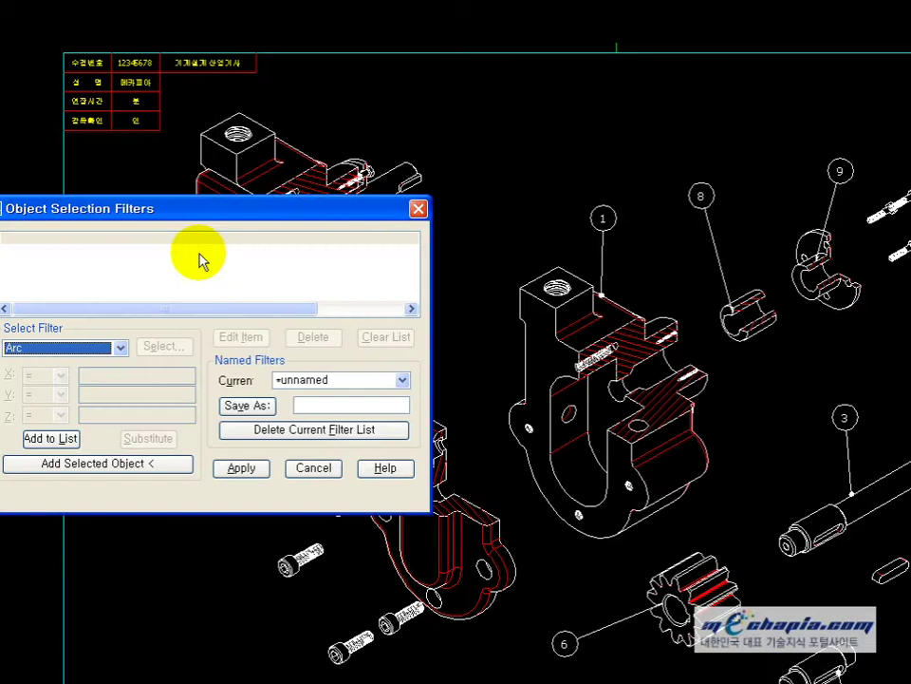
{"action": "left_click", "coordinate": [118, 349]}
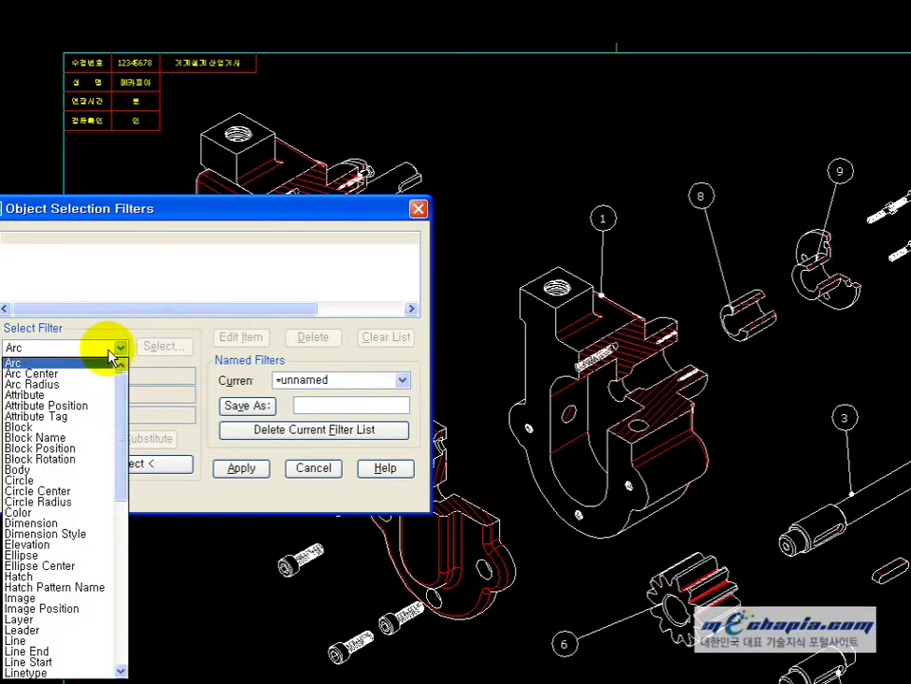
{"action": "left_click", "coordinate": [72, 620]}
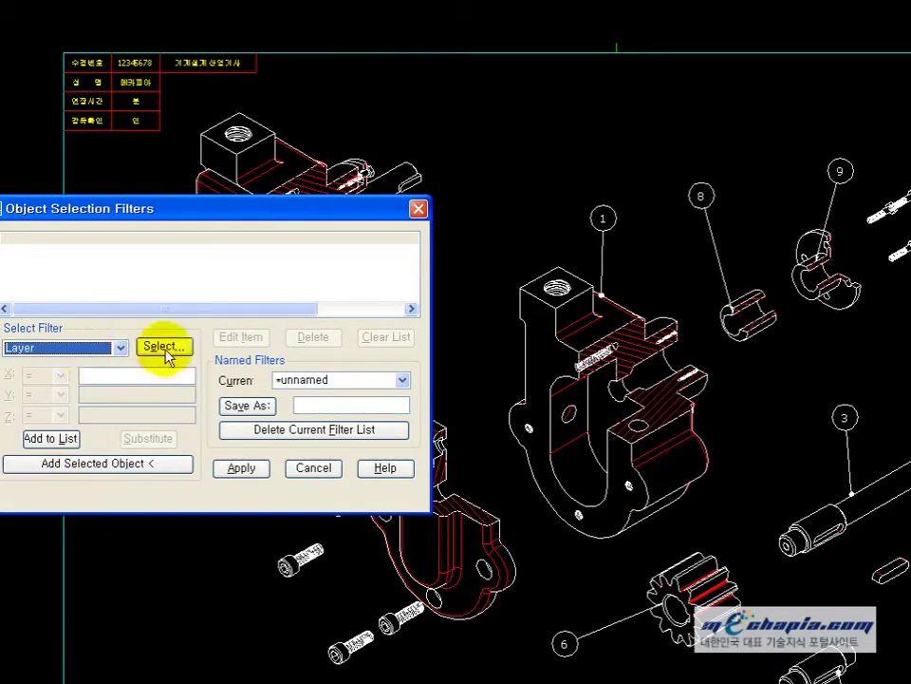
{"action": "left_click", "coordinate": [164, 347]}
{"action": "left_click", "coordinate": [103, 367]}
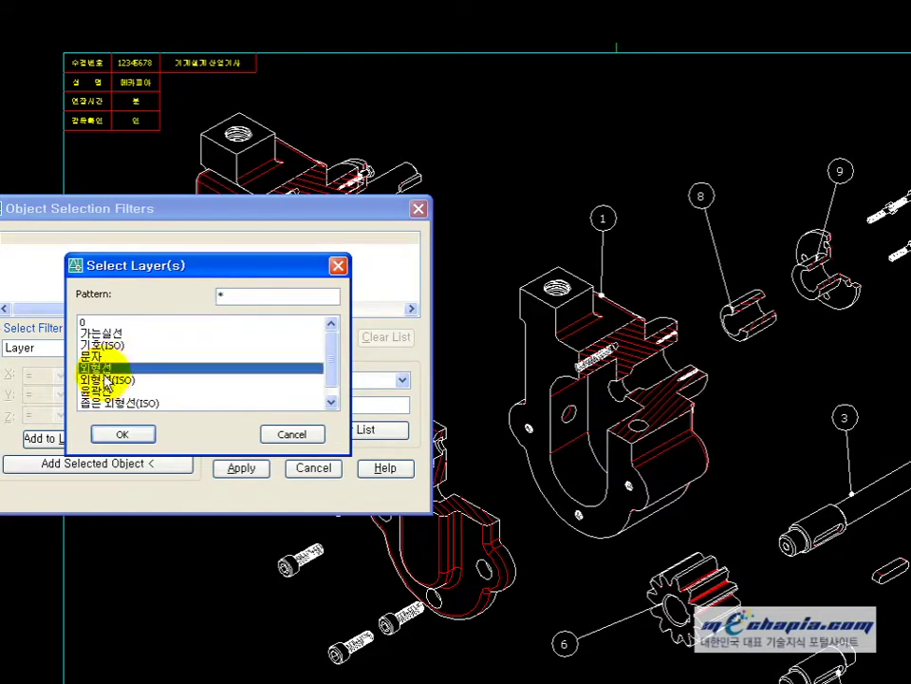
{"action": "left_click", "coordinate": [108, 379]}
{"action": "left_click", "coordinate": [121, 434]}
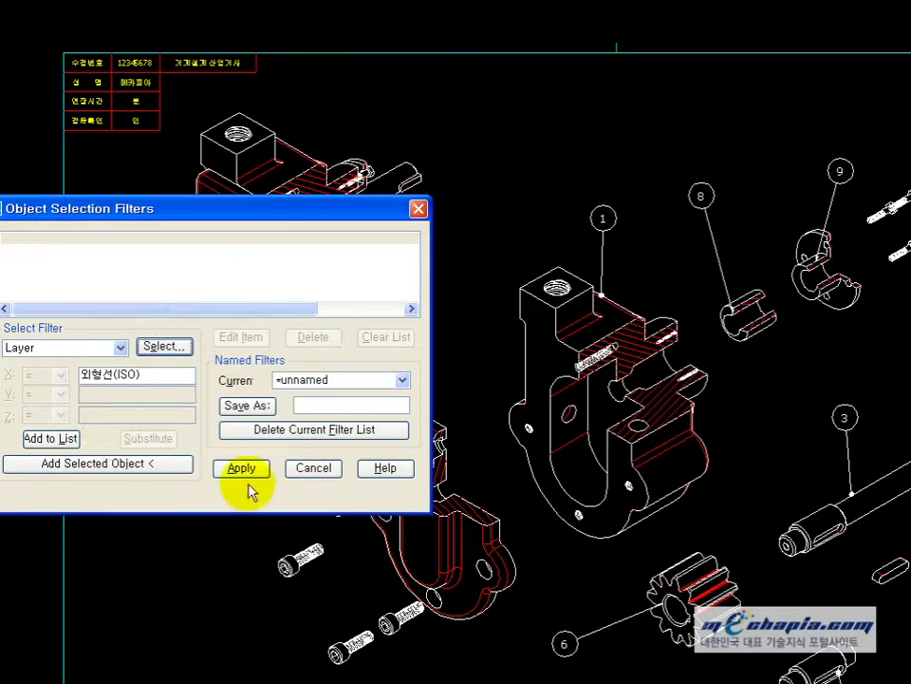
{"action": "left_click", "coordinate": [57, 439]}
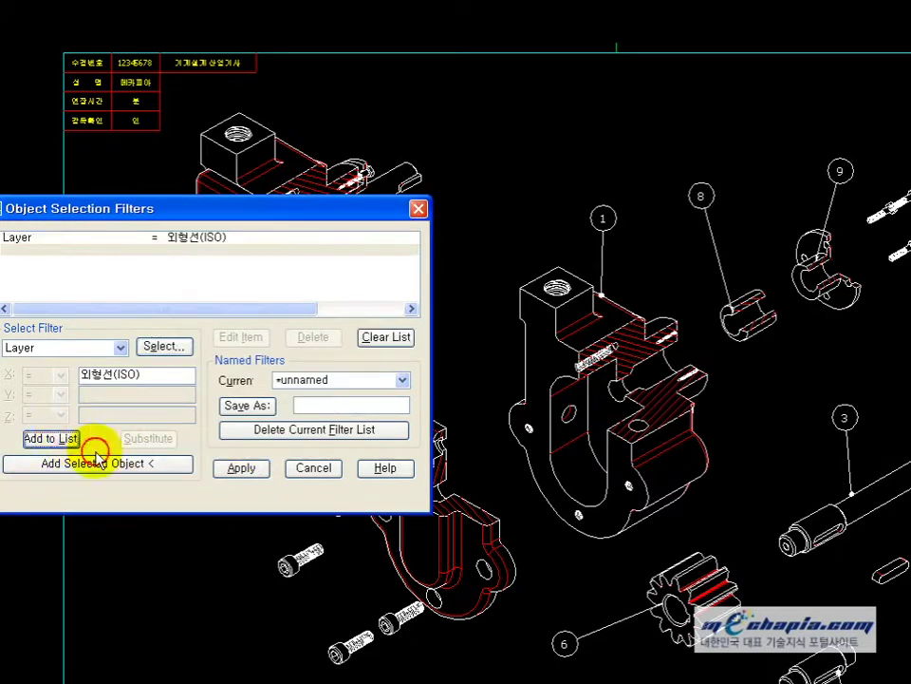
- Apply the filter to the whole drawing and change the selected part outlines to green
{"action": "left_click", "coordinate": [233, 472]}
{"action": "scroll", "coordinate": [223, 448], "scroll_direction": "down", "scroll_amount": 4}
{"action": "left_click", "coordinate": [109, 228]}
{"action": "left_click", "coordinate": [589, 624]}
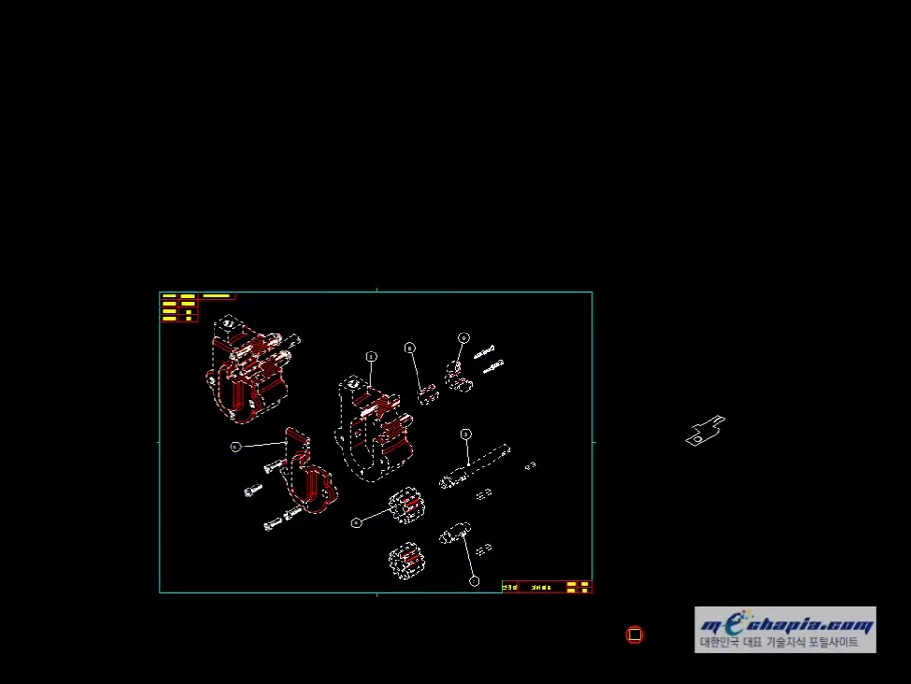
{"action": "scroll", "coordinate": [586, 572], "scroll_direction": "up", "scroll_amount": 6}
{"action": "scroll", "coordinate": [241, 418], "scroll_direction": "down", "scroll_amount": 2}
{"action": "middle_click_drag", "start_coordinate": [242, 419], "coordinate": [343, 478]}
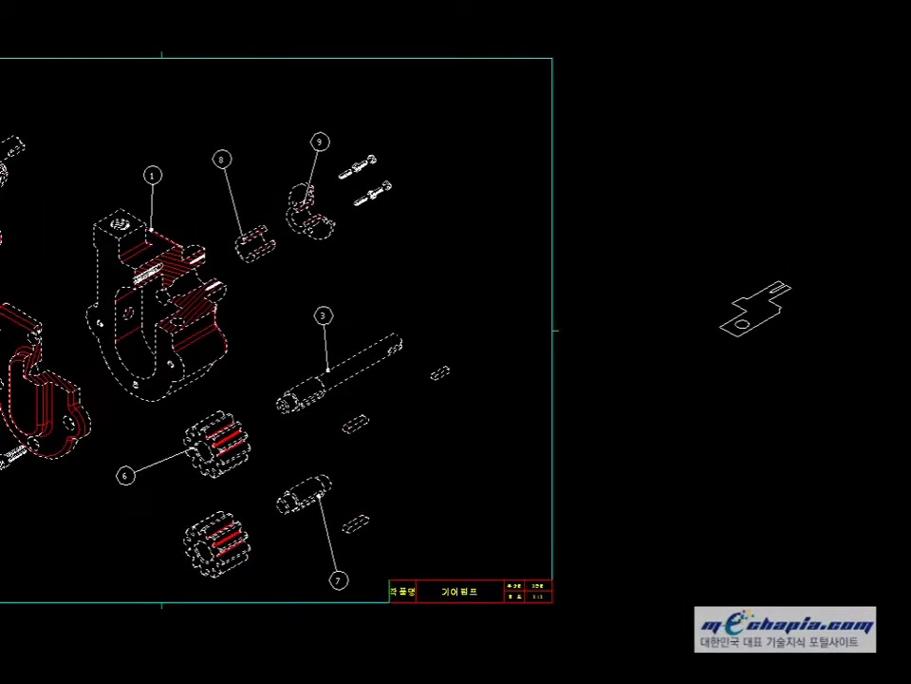
{"action": "key", "text": "Return"}
{"action": "key", "text": "Escape"}
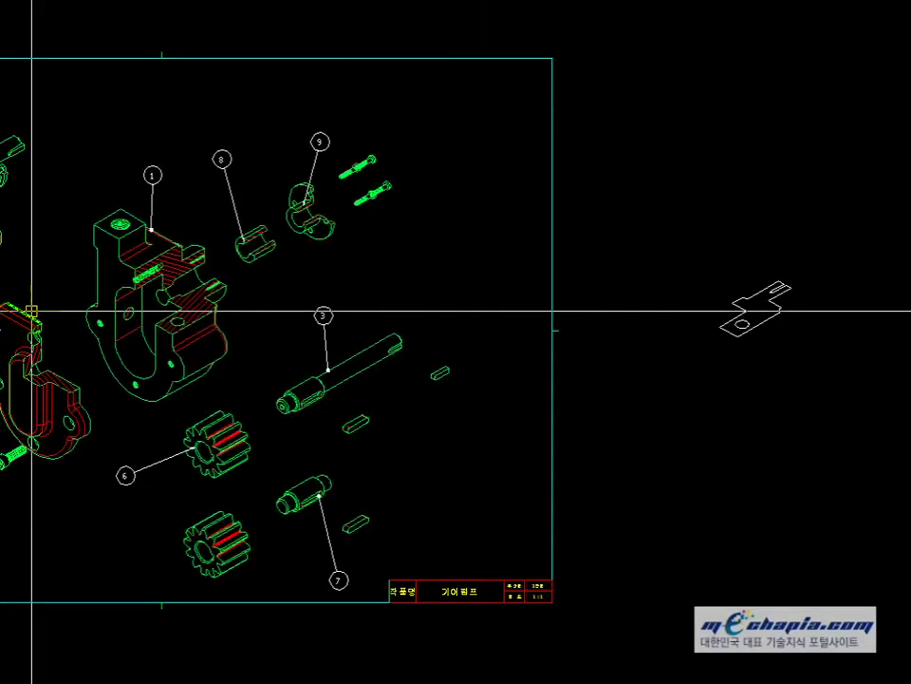
- Preview the plot of the recoloured sheet using the Display plot area, then return to the plot settings
{"action": "middle_click_drag", "start_coordinate": [37, 312], "coordinate": [278, 332]}
{"action": "middle_click_drag", "start_coordinate": [430, 409], "coordinate": [468, 397]}
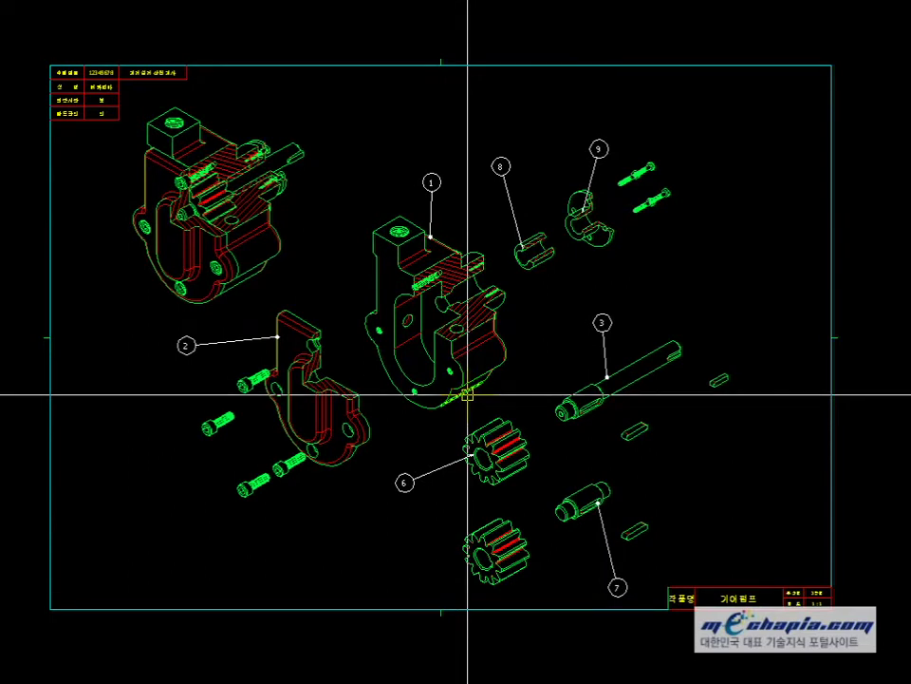
{"action": "key", "text": "ctrl+p"}
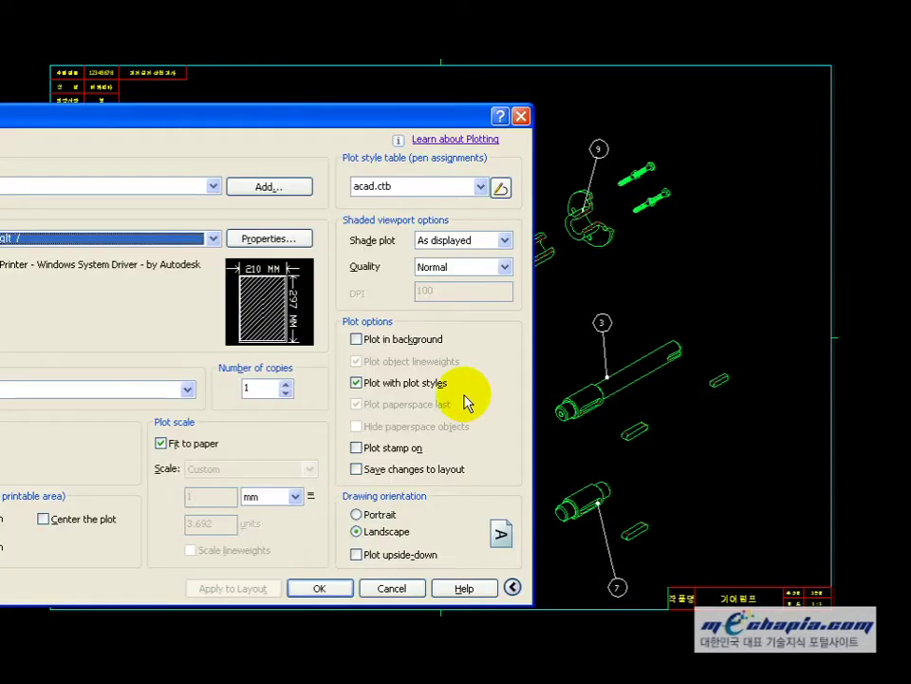
{"action": "left_click", "coordinate": [0, 588]}
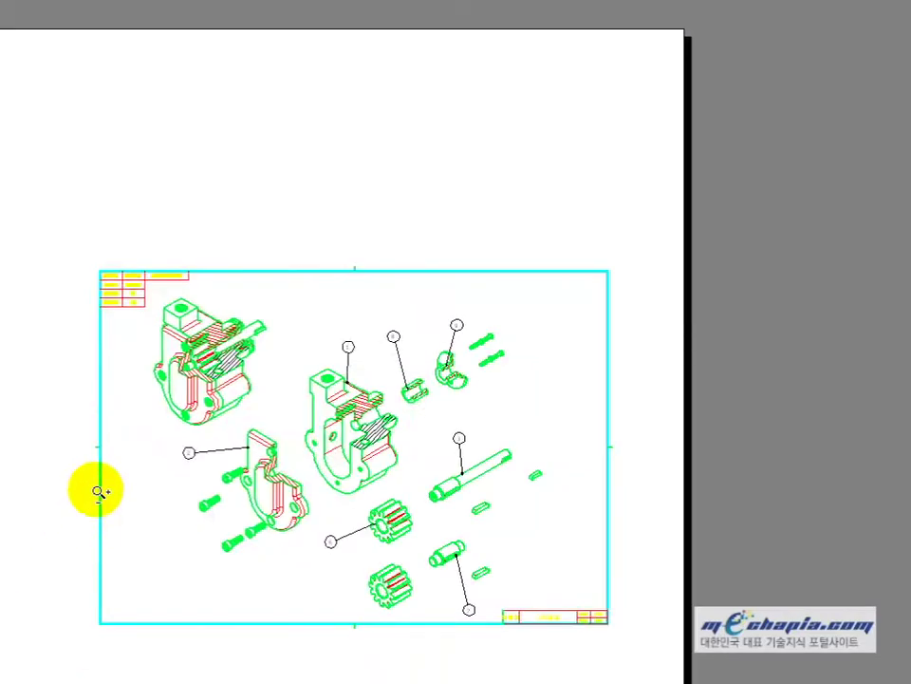
{"action": "right_click", "coordinate": [138, 433]}
{"action": "left_click", "coordinate": [152, 439]}
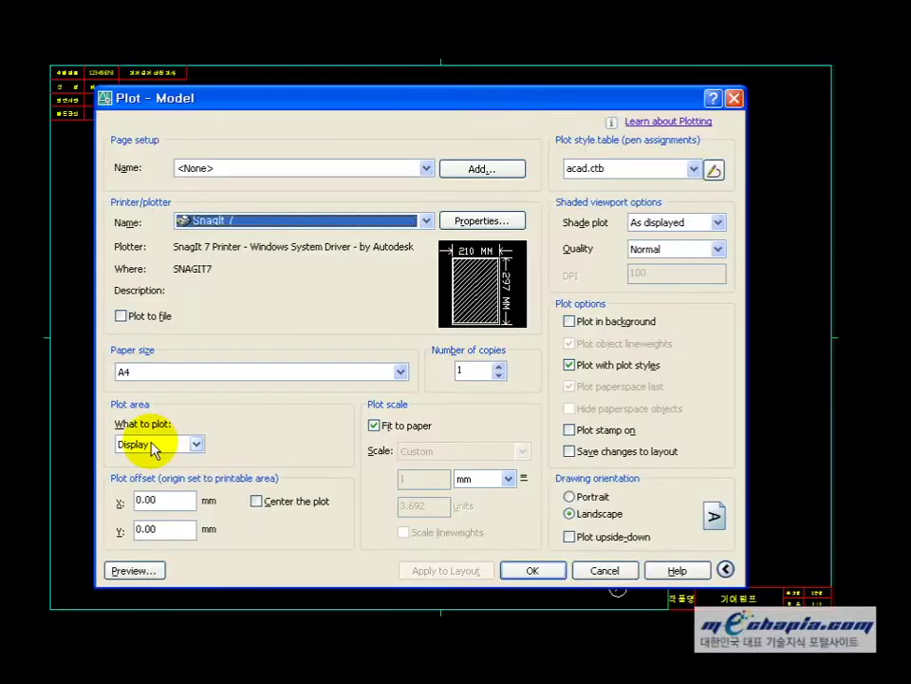
- Set the plot area to a window spanning two opposite corners of the drawing's outer border
{"action": "left_click", "coordinate": [155, 444]}
{"action": "left_click", "coordinate": [134, 492]}
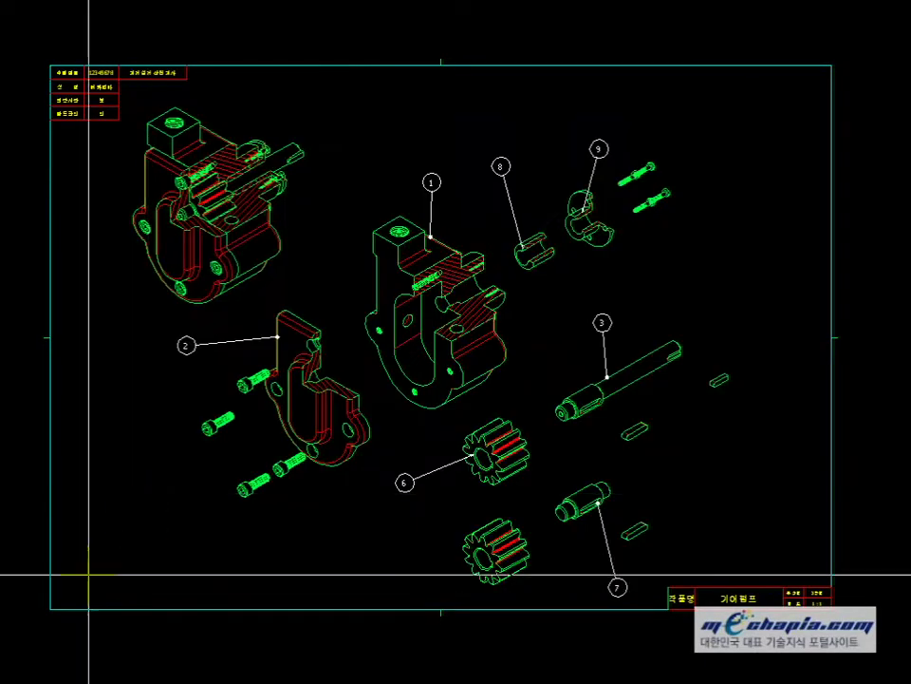
{"action": "left_click", "coordinate": [50, 606]}
{"action": "left_click", "coordinate": [835, 68]}
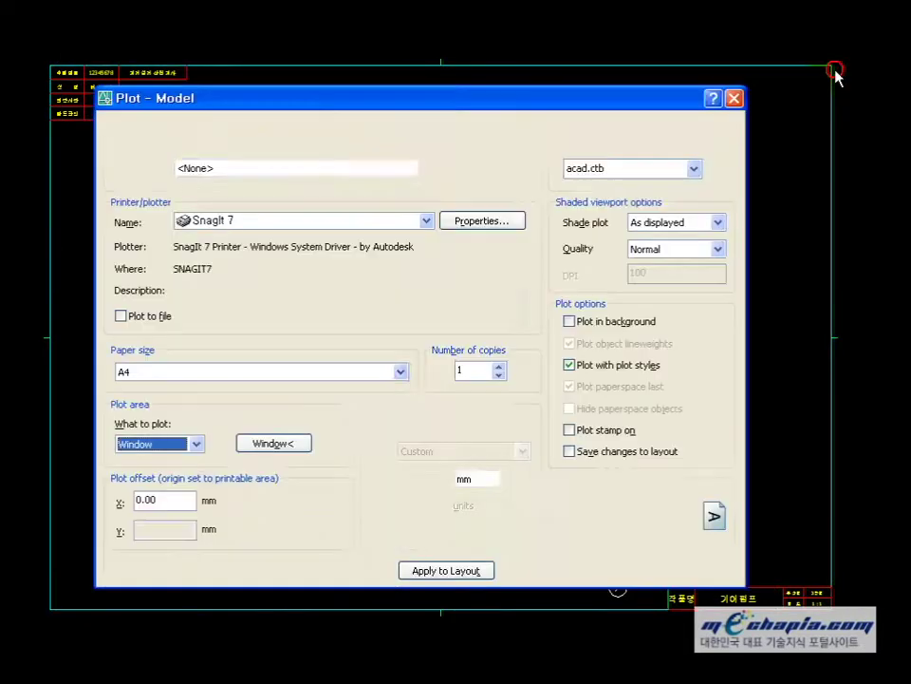
- Preview the windowed sheet and plot it to the SnagIt 7 printer on A4 paper
{"action": "left_click", "coordinate": [133, 570]}
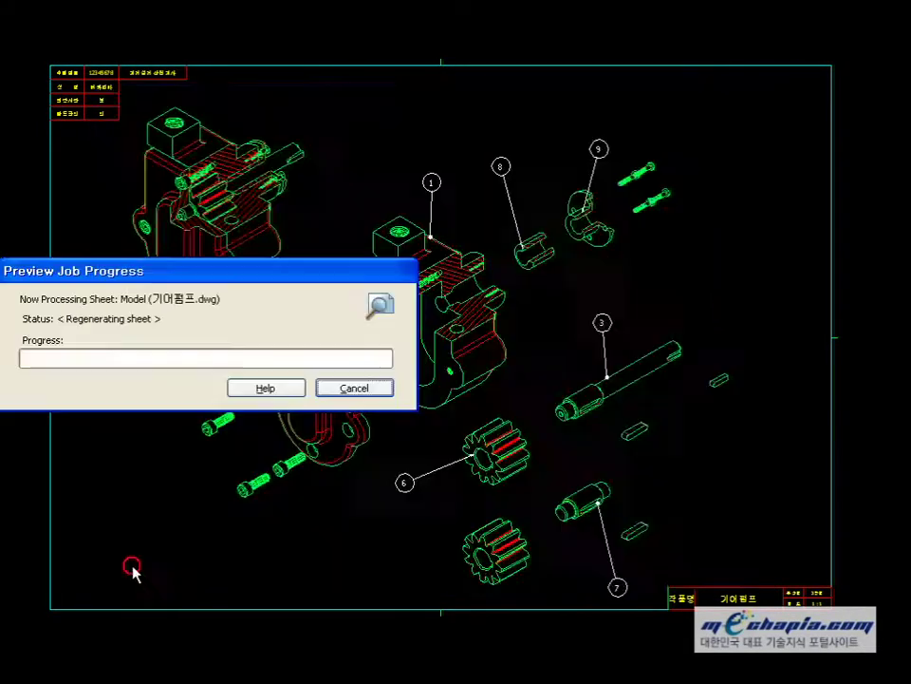
{"action": "right_click", "coordinate": [244, 402]}
{"action": "left_click", "coordinate": [266, 422]}
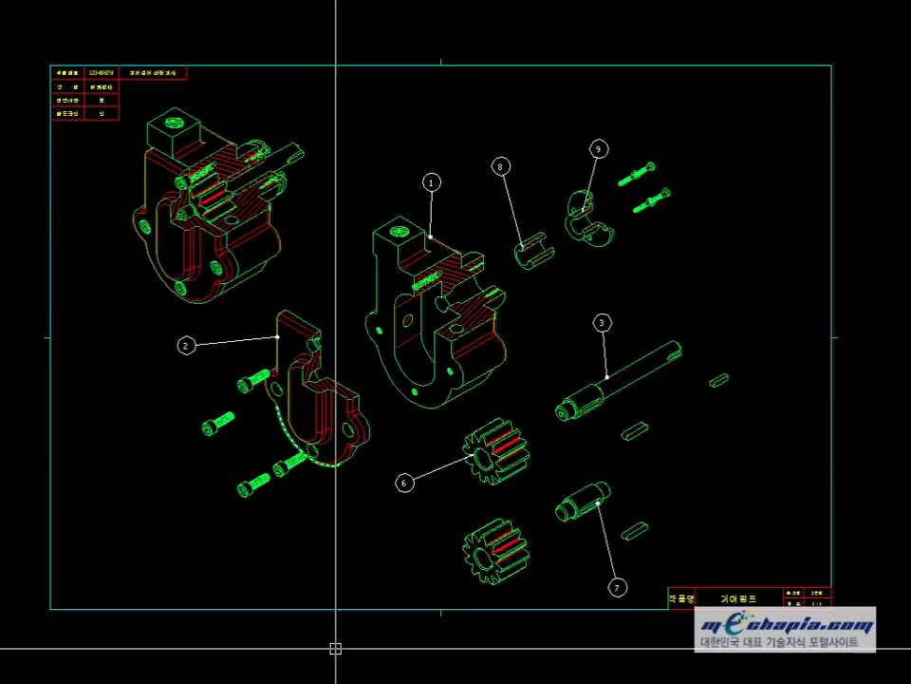
{"action": "key", "text": "alt+F4"}
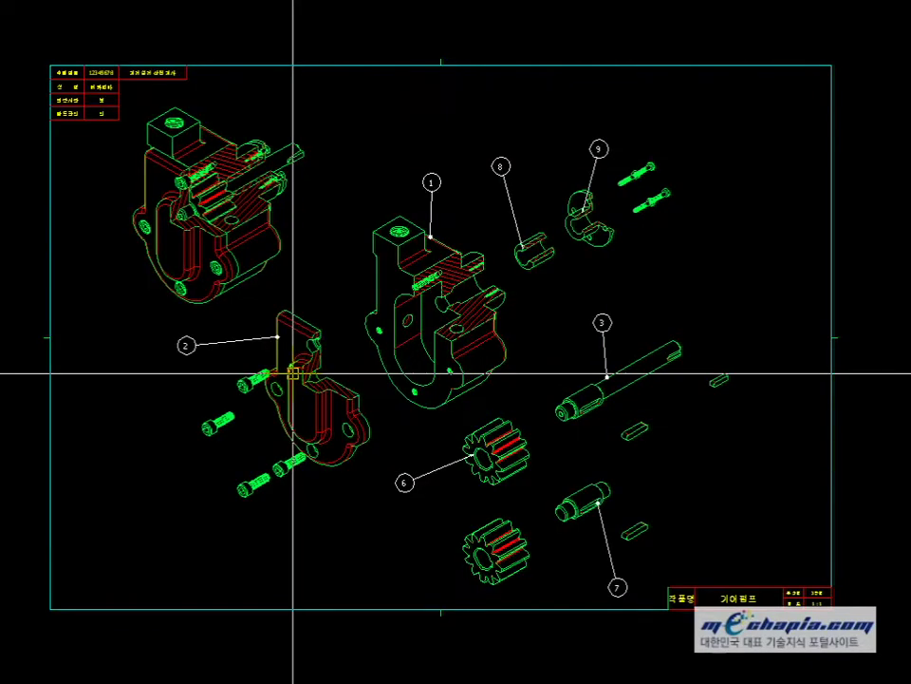
{"action": "middle_click_drag", "start_coordinate": [210, 482], "coordinate": [214, 468]}
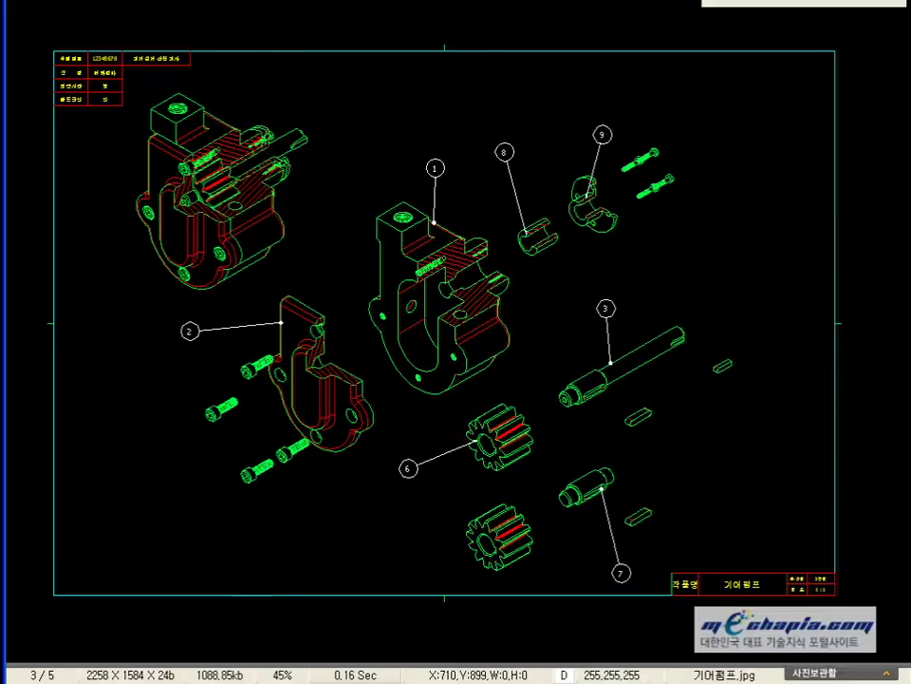